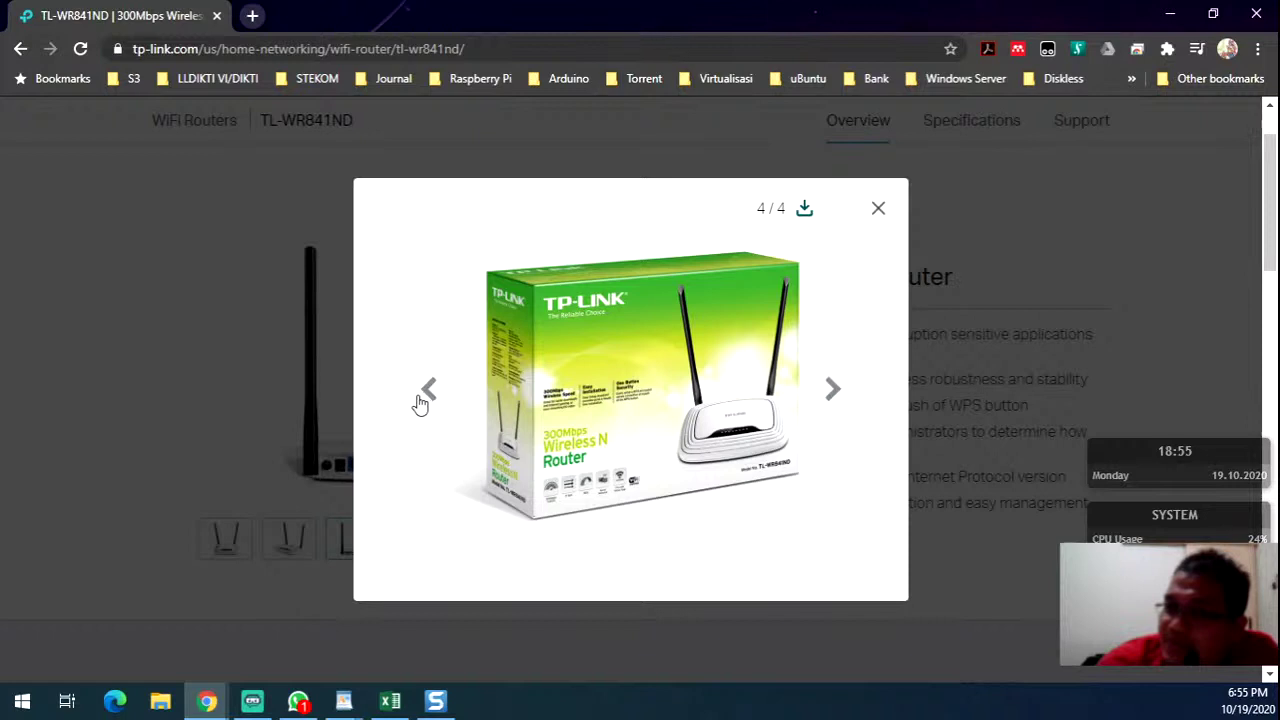
- Go back through the TL-WR841ND's product photos to the first one, close the viewer and skim the overview page
{"action": "left_click", "coordinate": [421, 400]}
{"action": "left_click", "coordinate": [421, 400]}
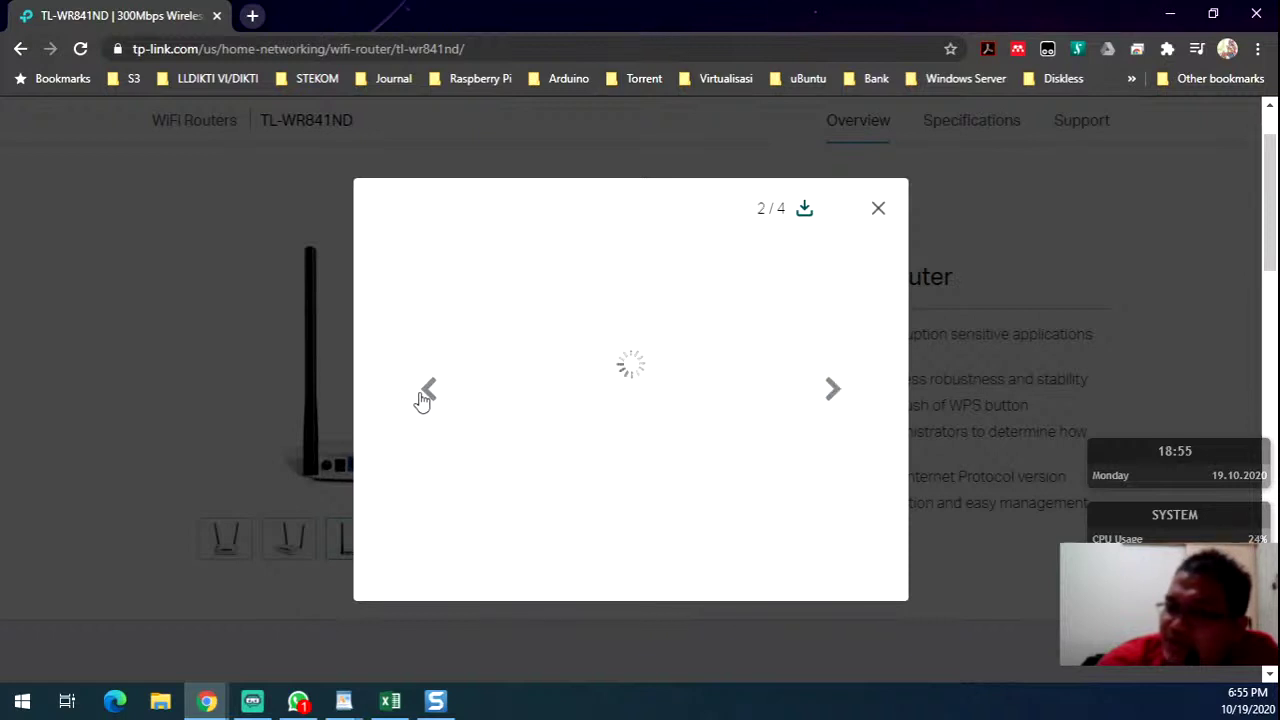
{"action": "left_click", "coordinate": [424, 396]}
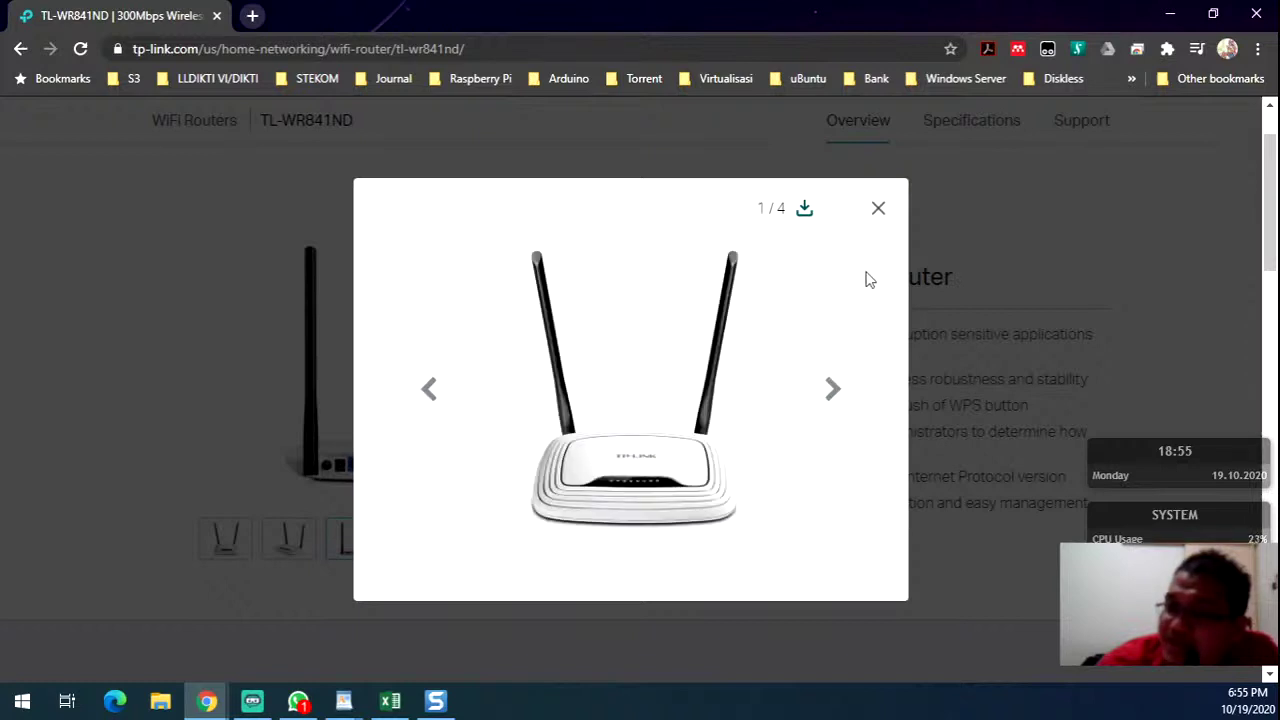
{"action": "left_click", "coordinate": [877, 211]}
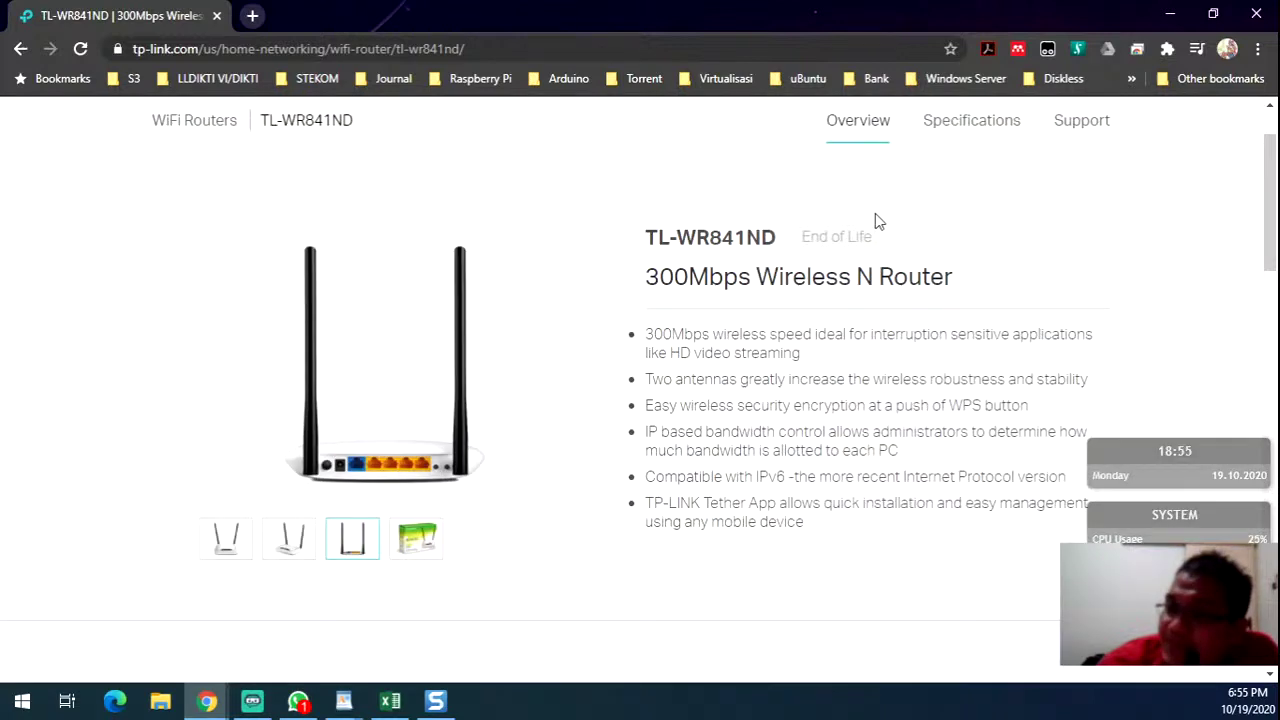
{"action": "scroll", "coordinate": [625, 432], "scroll_direction": "down", "scroll_amount": 8}
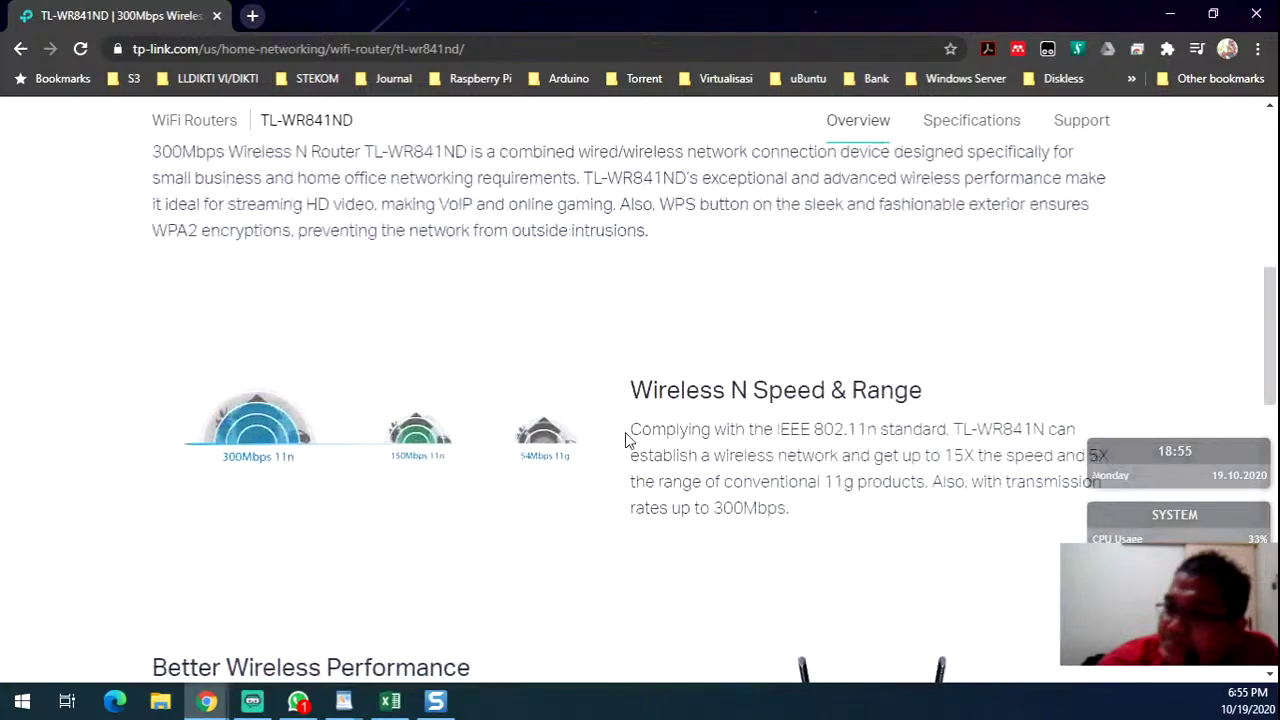
{"action": "scroll", "coordinate": [622, 431], "scroll_direction": "down", "scroll_amount": 4}
{"action": "scroll", "coordinate": [620, 437], "scroll_direction": "up", "scroll_amount": 1}
{"action": "scroll", "coordinate": [621, 433], "scroll_direction": "up", "scroll_amount": 10}
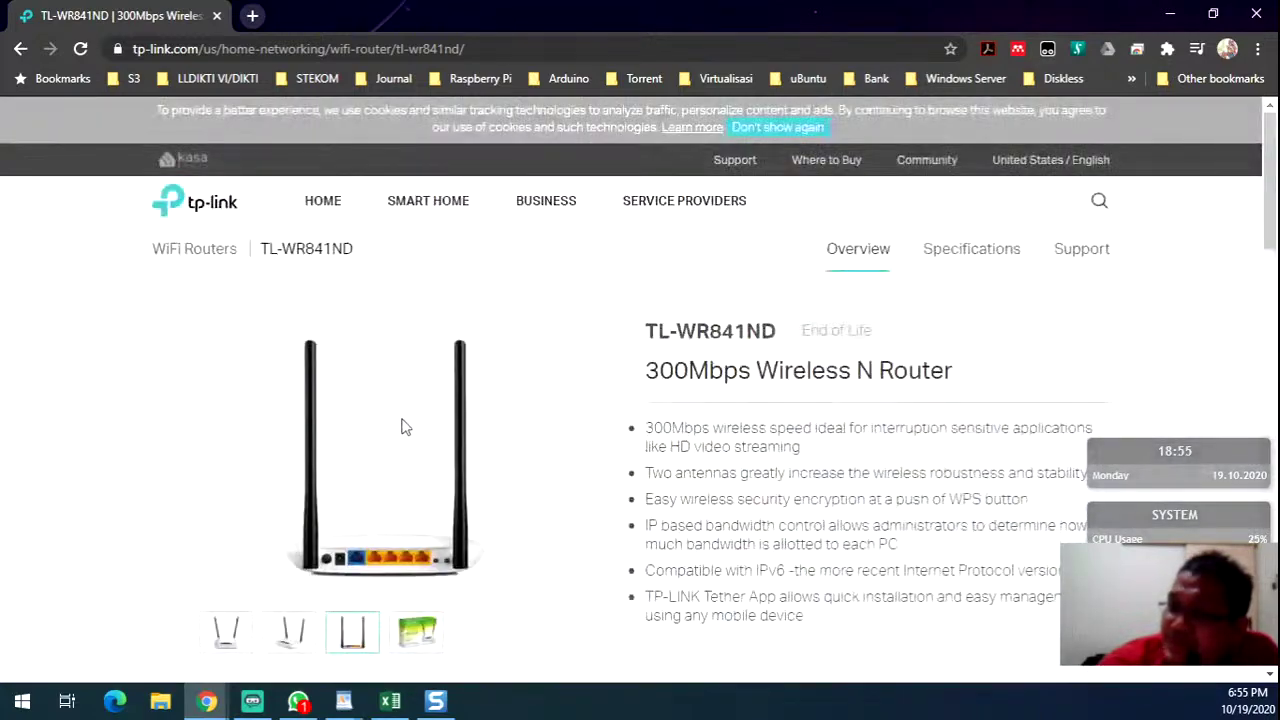
- Switch to the browser window with the TP-Link router emulator and highlight the firmware version label and value on its Status page
{"action": "left_click", "coordinate": [228, 703]}
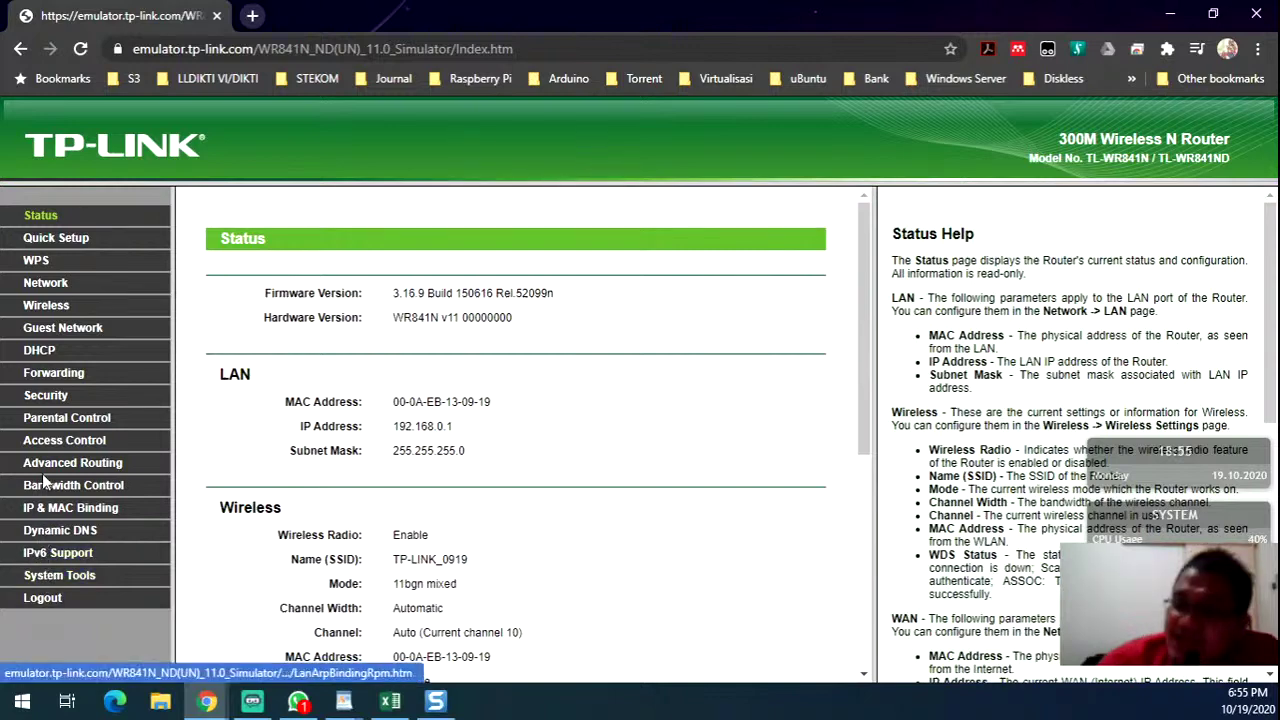
{"action": "left_click", "coordinate": [44, 224]}
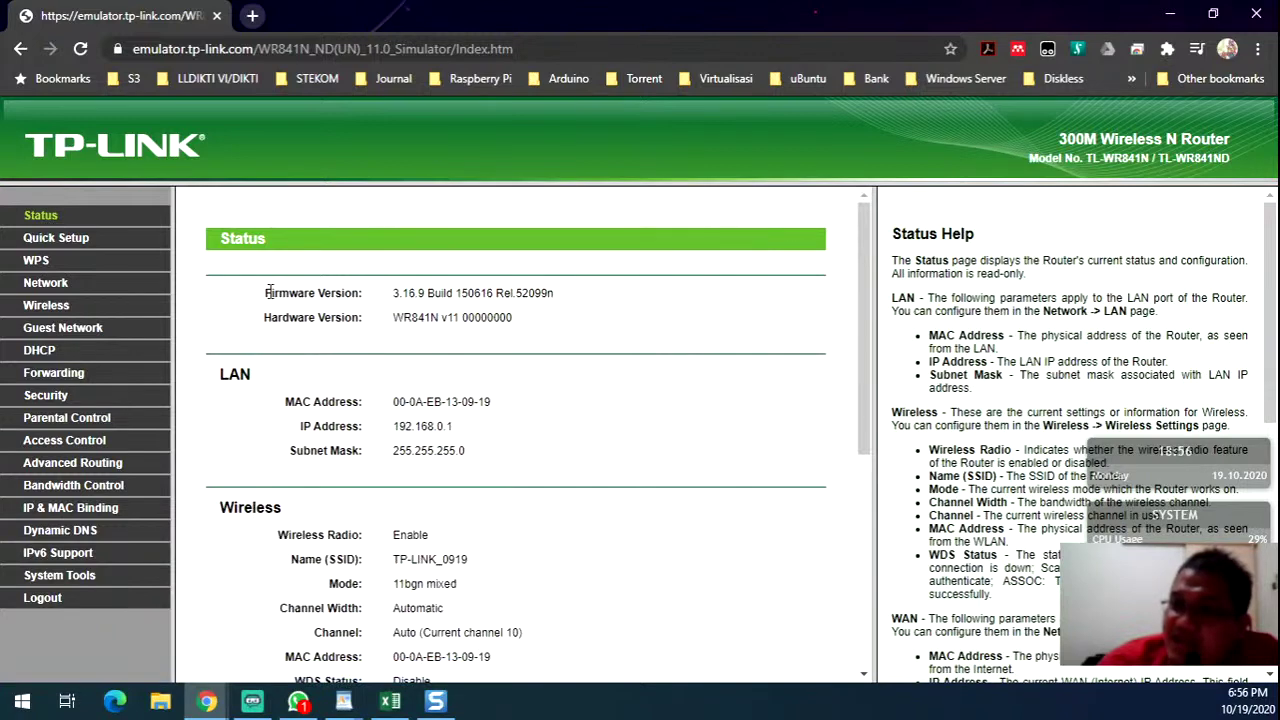
{"action": "left_click_drag", "start_coordinate": [265, 293], "coordinate": [389, 306]}
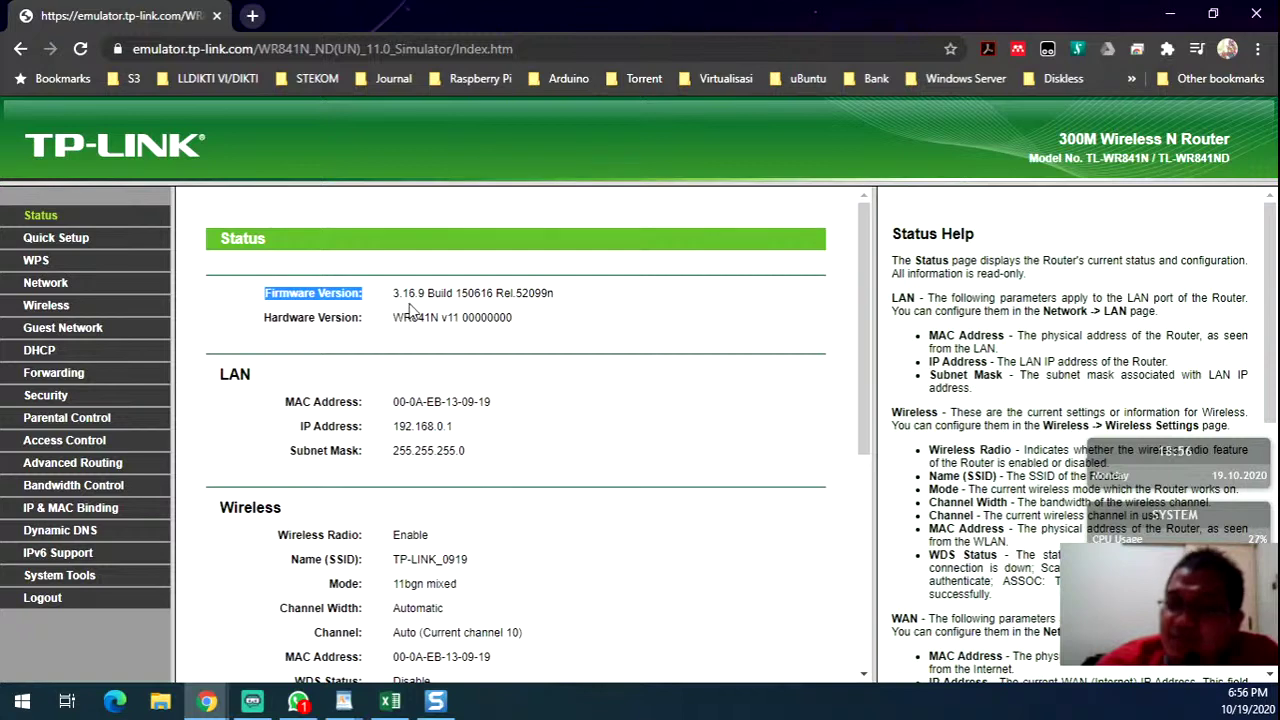
{"action": "left_click", "coordinate": [391, 308]}
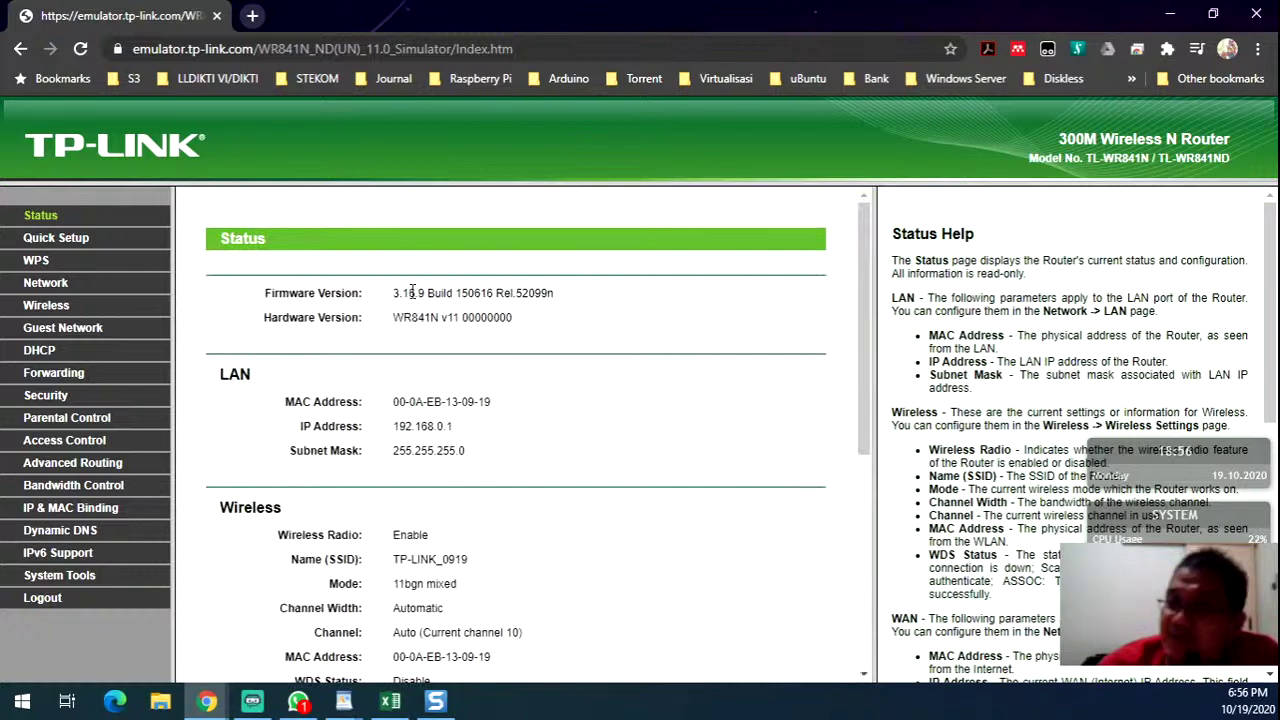
{"action": "left_click_drag", "start_coordinate": [393, 294], "coordinate": [570, 296]}
{"action": "left_click", "coordinate": [537, 288]}
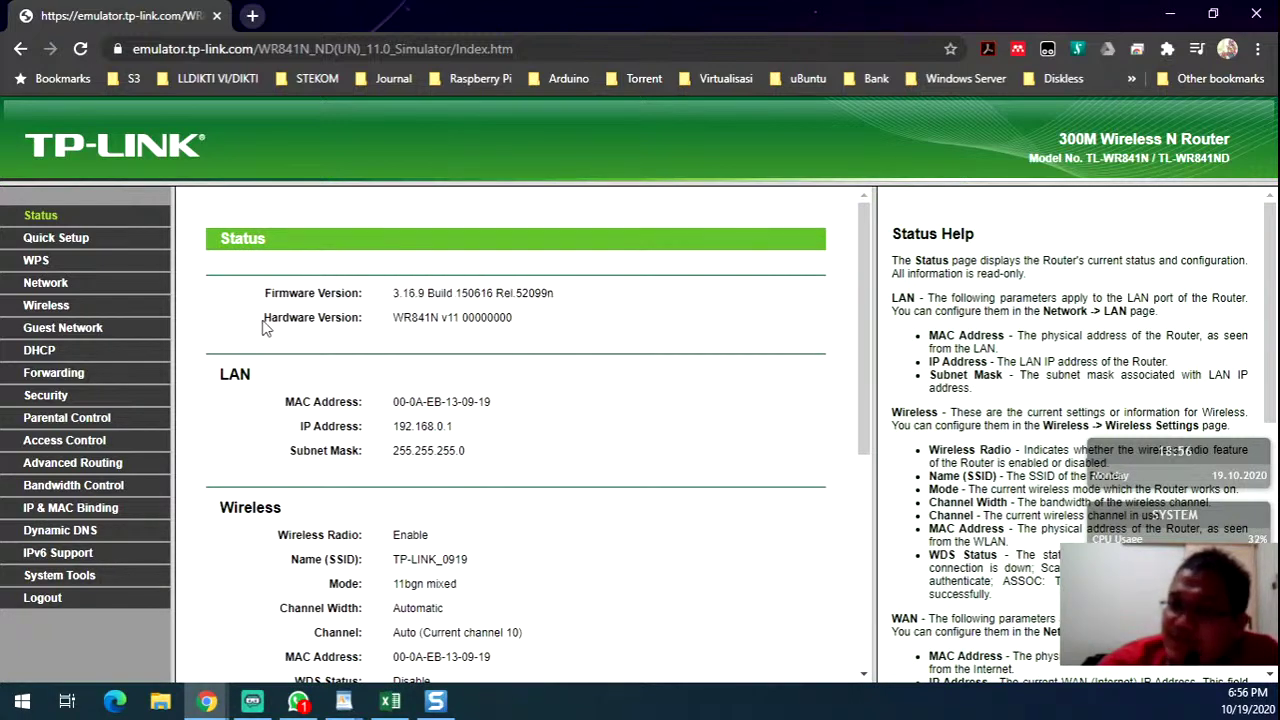
- Highlight the hardware version label and value on the Status page, and look at the LAN section below
{"action": "left_click_drag", "start_coordinate": [264, 318], "coordinate": [371, 328]}
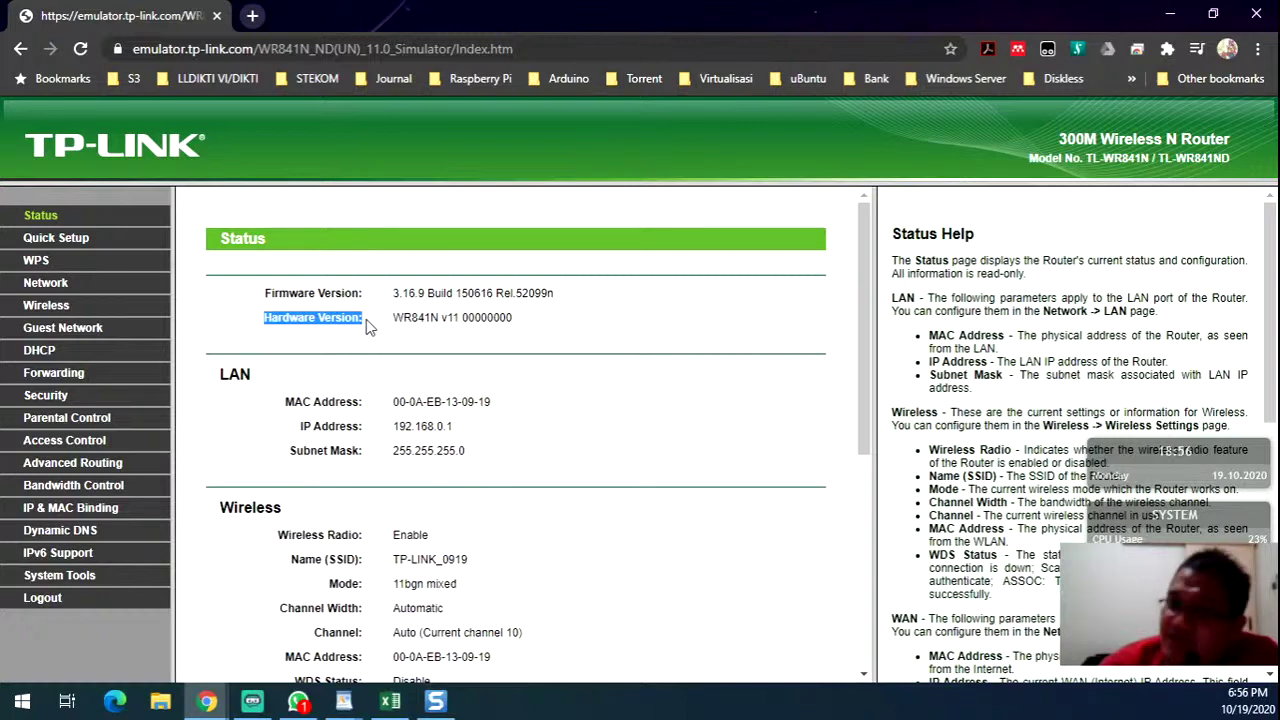
{"action": "left_click", "coordinate": [395, 317]}
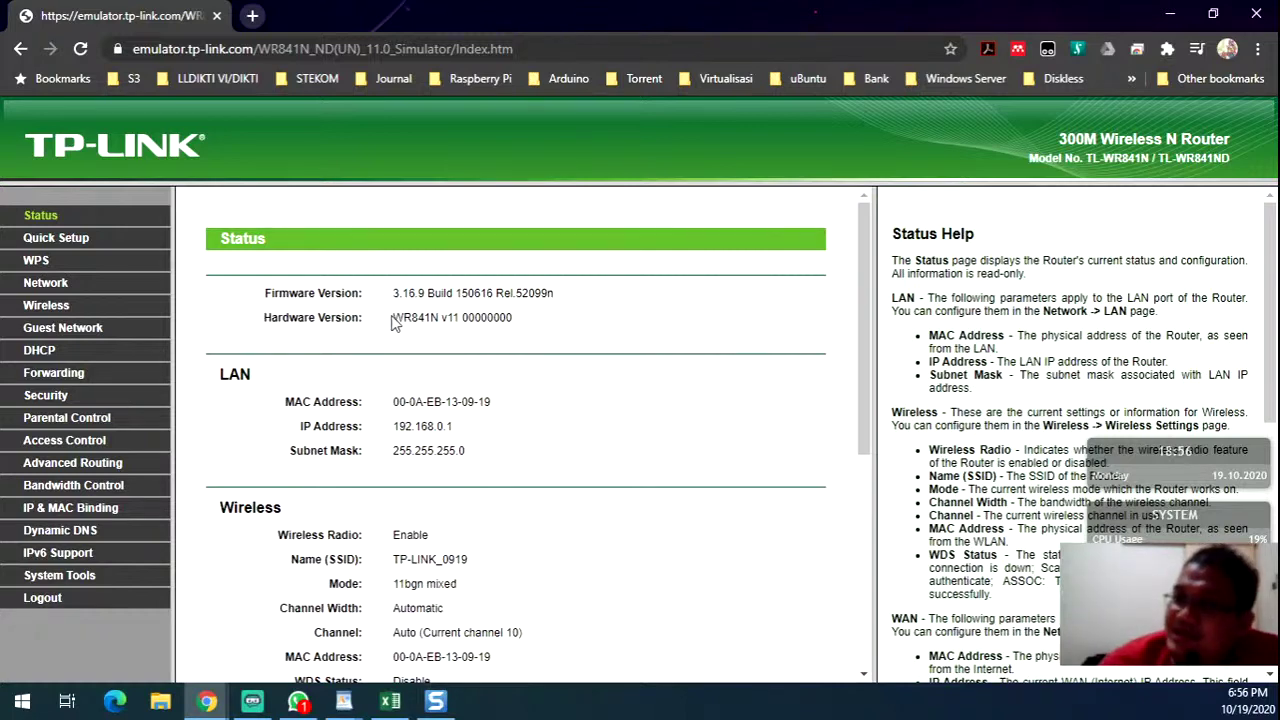
{"action": "left_click_drag", "start_coordinate": [395, 317], "coordinate": [512, 319]}
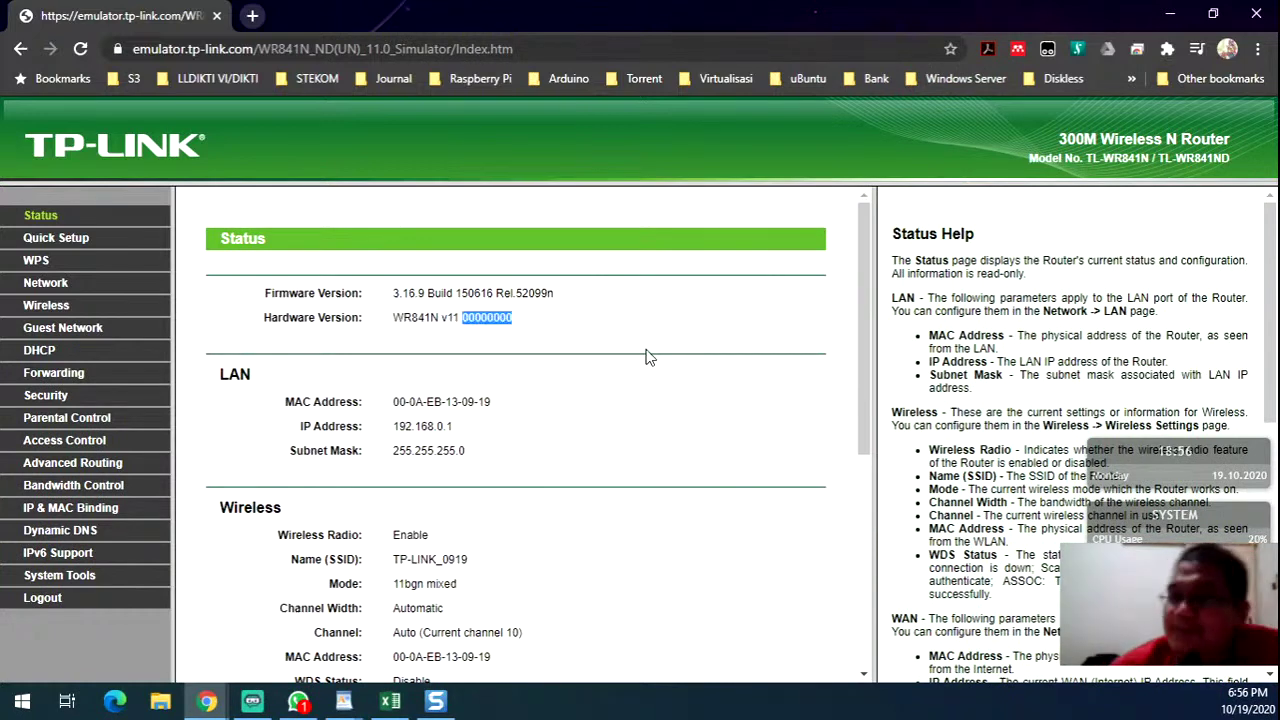
{"action": "left_click", "coordinate": [490, 337]}
{"action": "scroll", "coordinate": [490, 337], "scroll_direction": "down", "scroll_amount": 1}
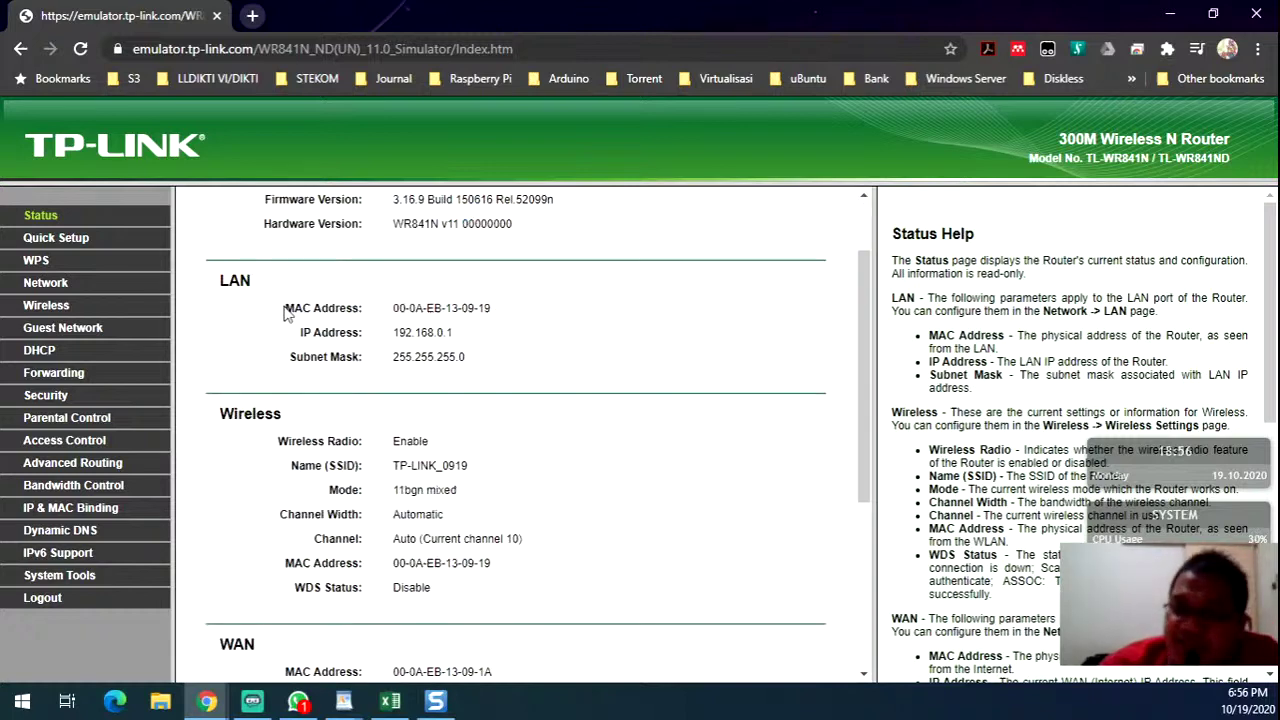
- Close the Google Classroom window and merge the TL-WR841ND product page into the emulator's browser window as a tab
{"action": "right_click", "coordinate": [304, 14]}
{"action": "left_click", "coordinate": [366, 160]}
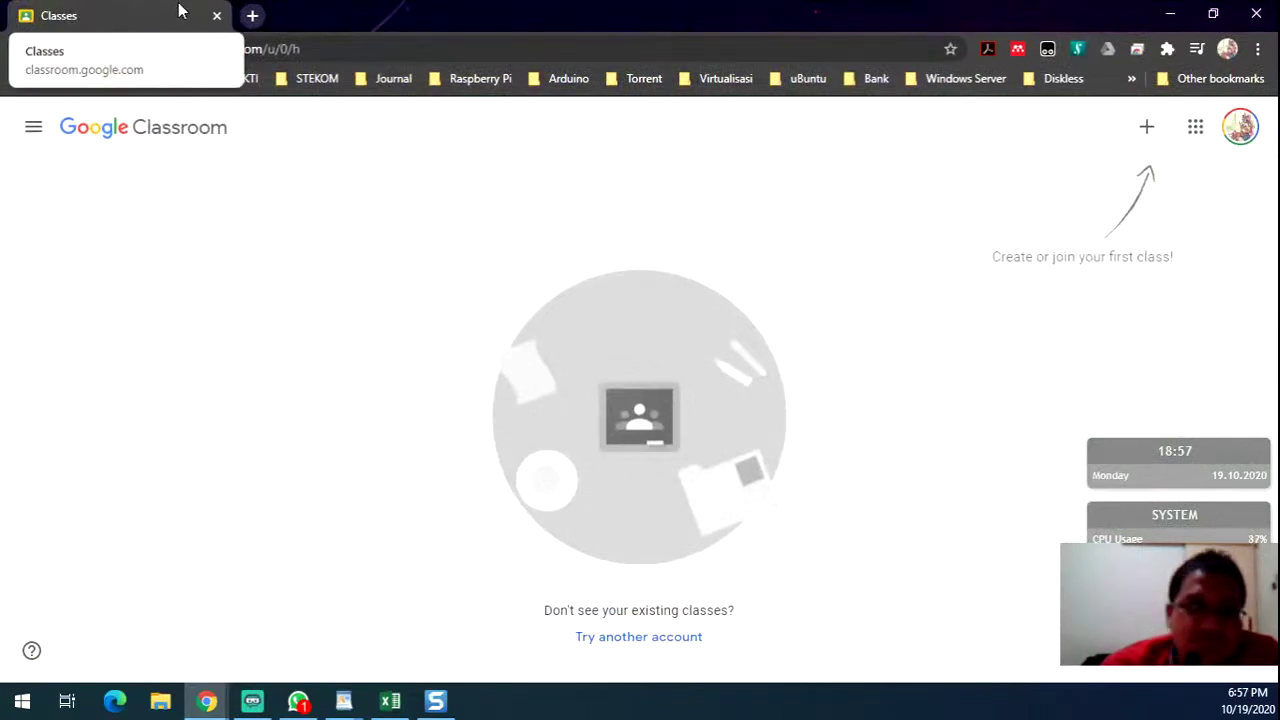
{"action": "left_click", "coordinate": [1260, 18]}
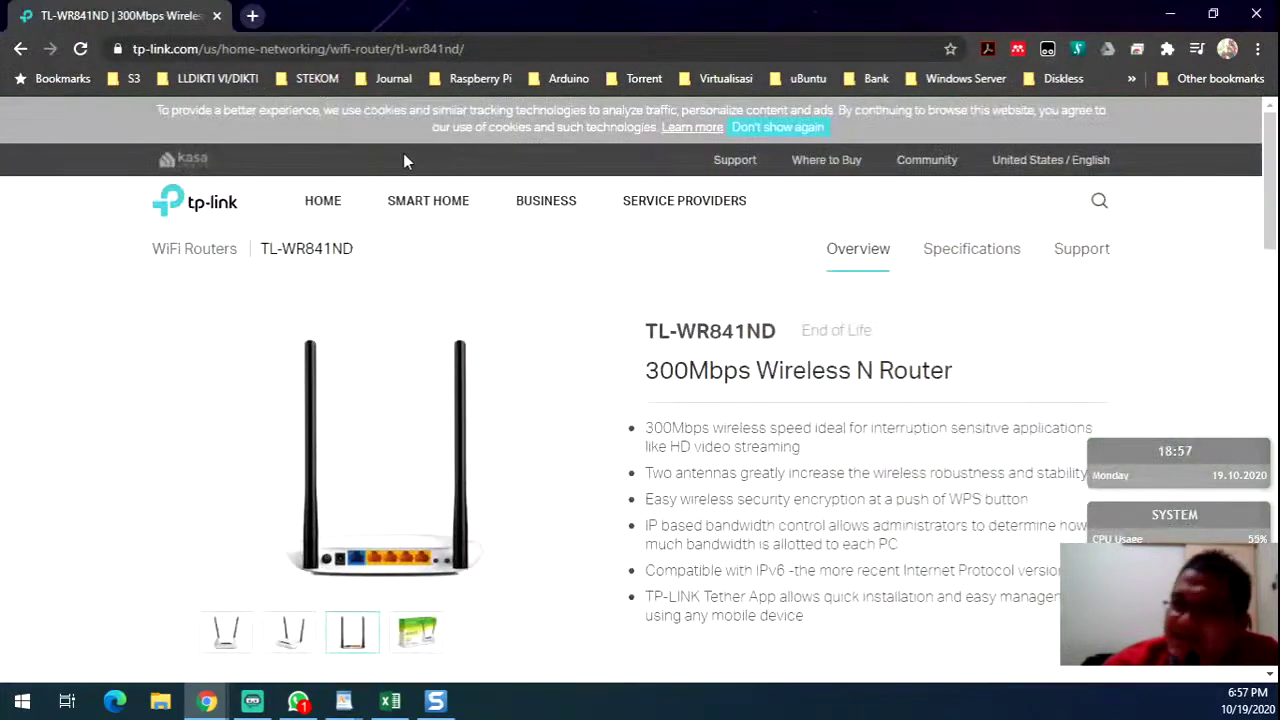
{"action": "mouse_move", "coordinate": [336, 32]}
{"action": "left_mouse_down"}
{"action": "mouse_move", "coordinate": [350, 44]}
{"action": "mouse_move", "coordinate": [286, 254]}
{"action": "mouse_move", "coordinate": [350, 16]}
{"action": "left_mouse_up"}
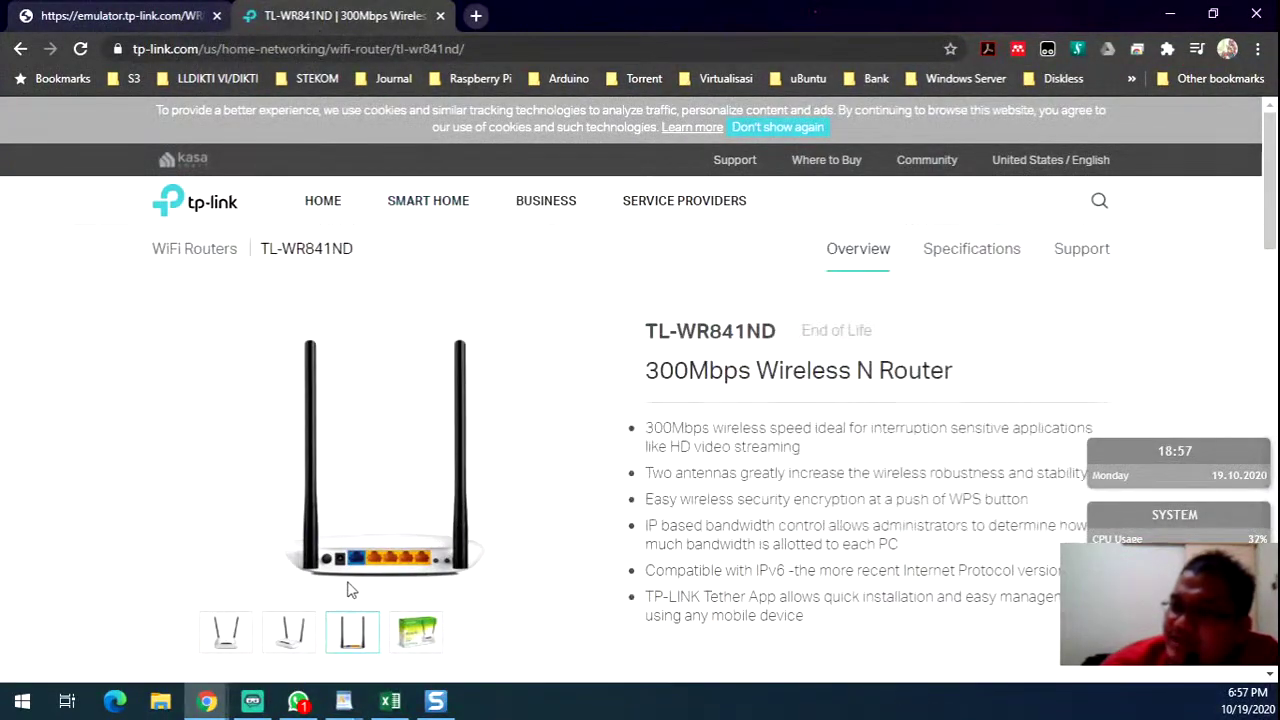
- Open the router's rear-view photo at full size in its own tab and enlarge it to show the ports
{"action": "left_click", "coordinate": [352, 634]}
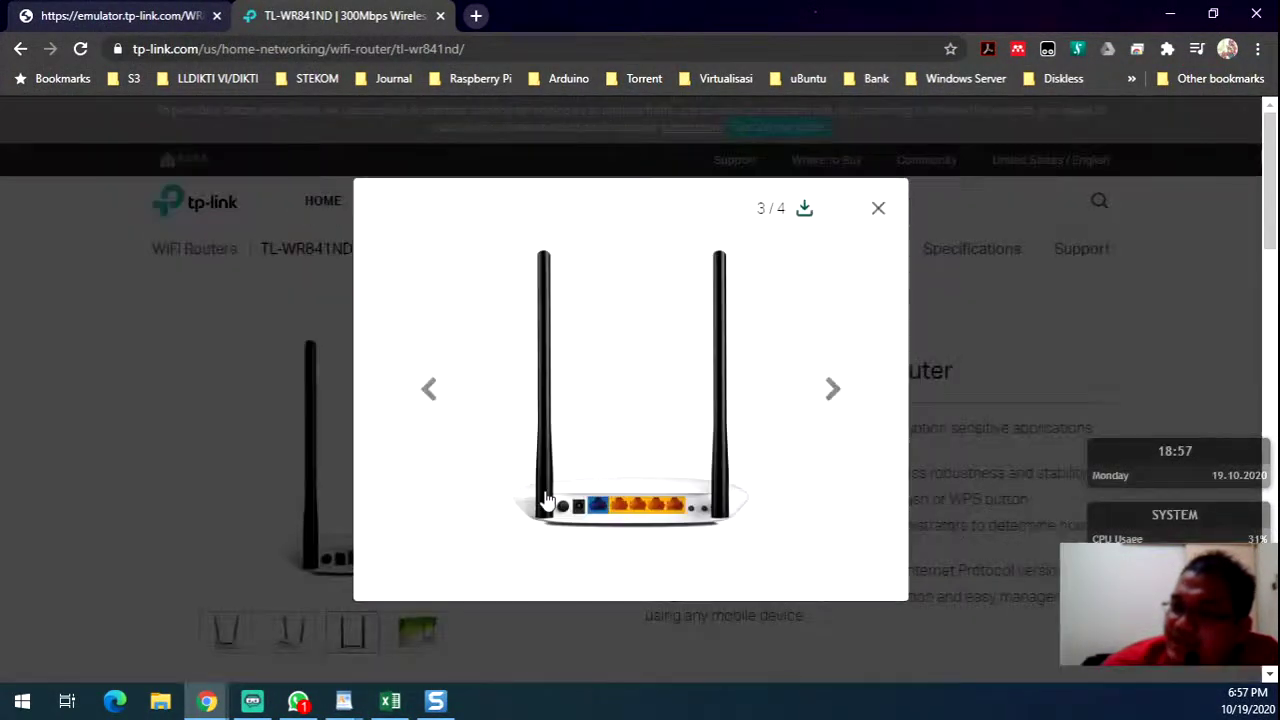
{"action": "left_click", "coordinate": [603, 484]}
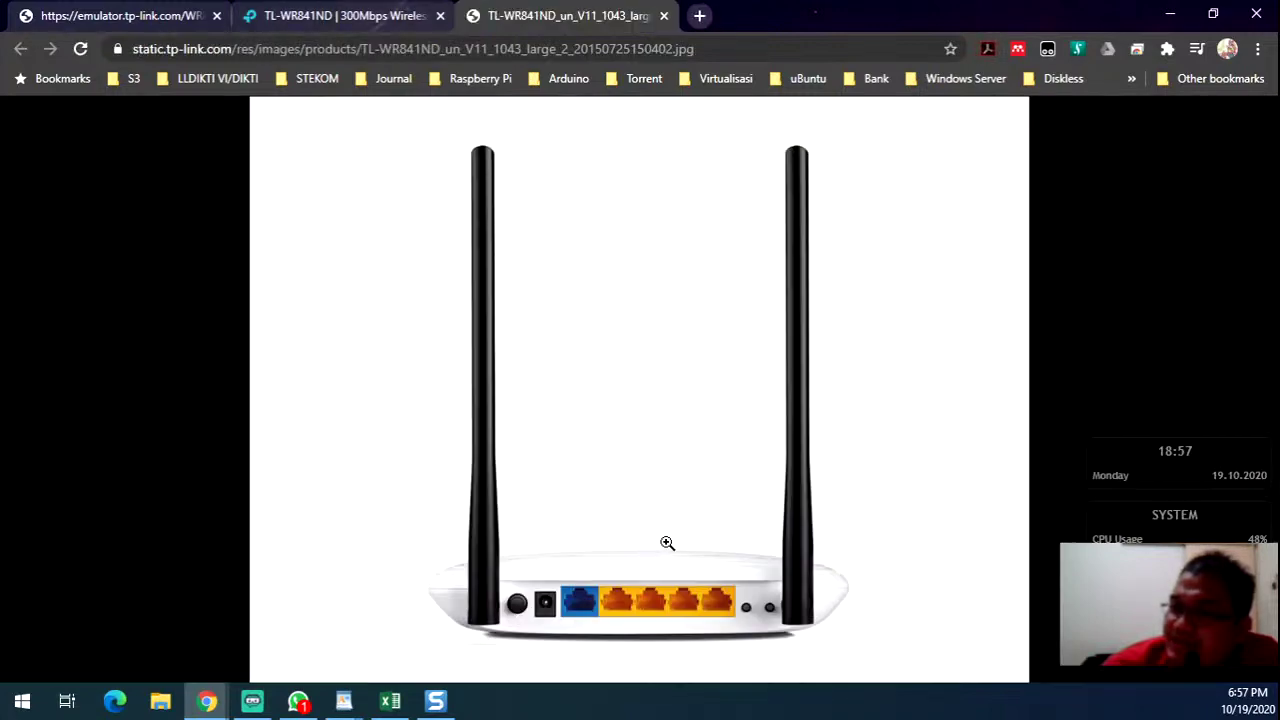
{"action": "left_click", "coordinate": [667, 542]}
{"action": "left_click", "coordinate": [667, 542]}
{"action": "left_click", "coordinate": [667, 542]}
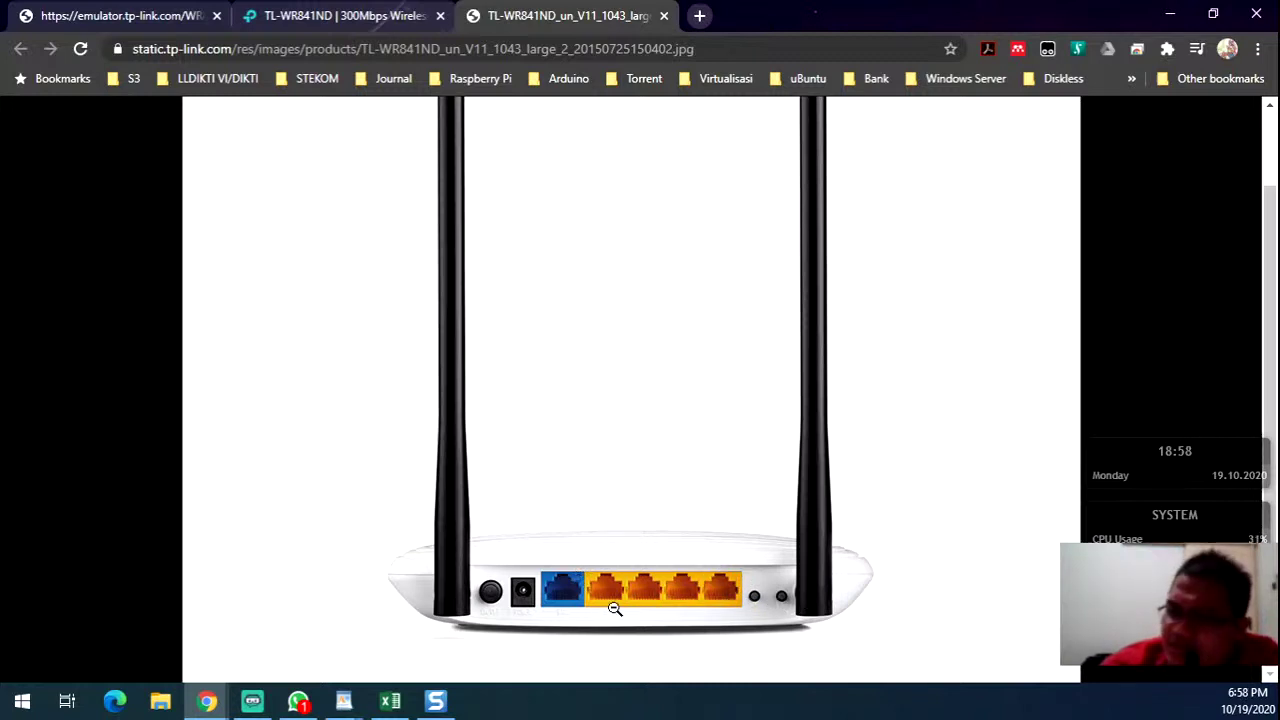
- Close the product page tab and view the rear-port photo alongside the emulator's Status page
{"action": "left_click", "coordinate": [338, 16]}
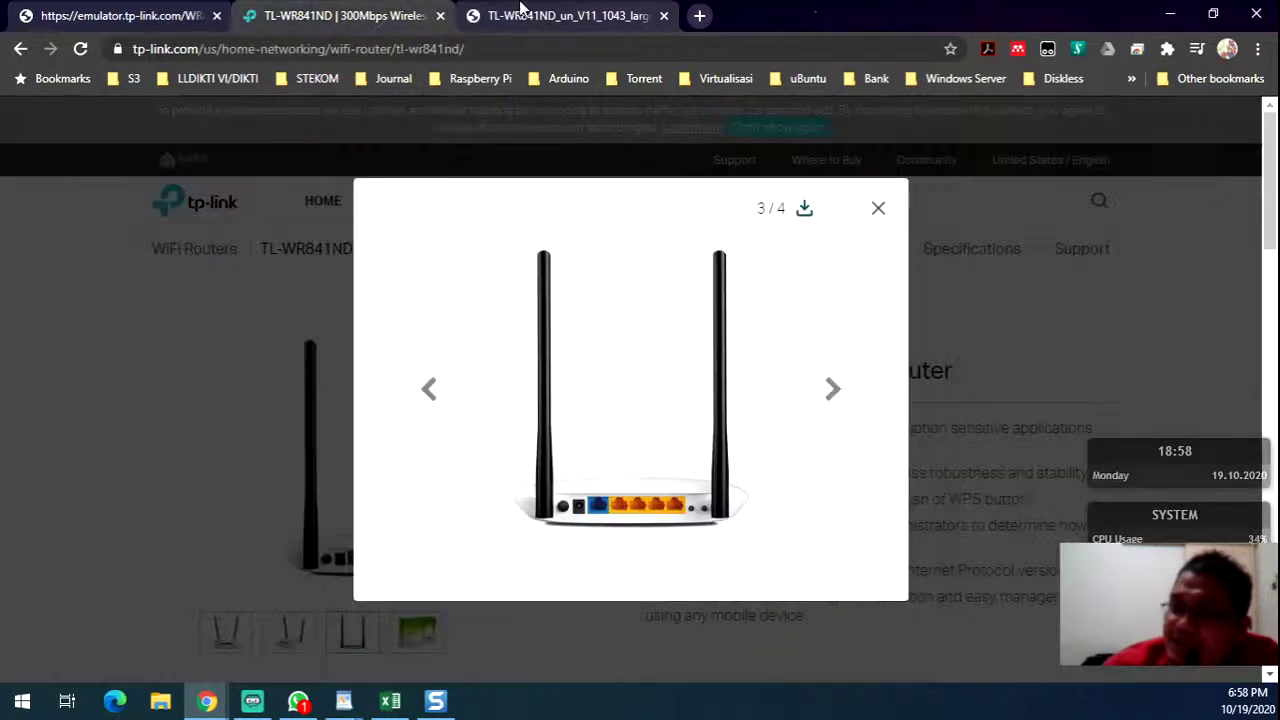
{"action": "left_click", "coordinate": [440, 16]}
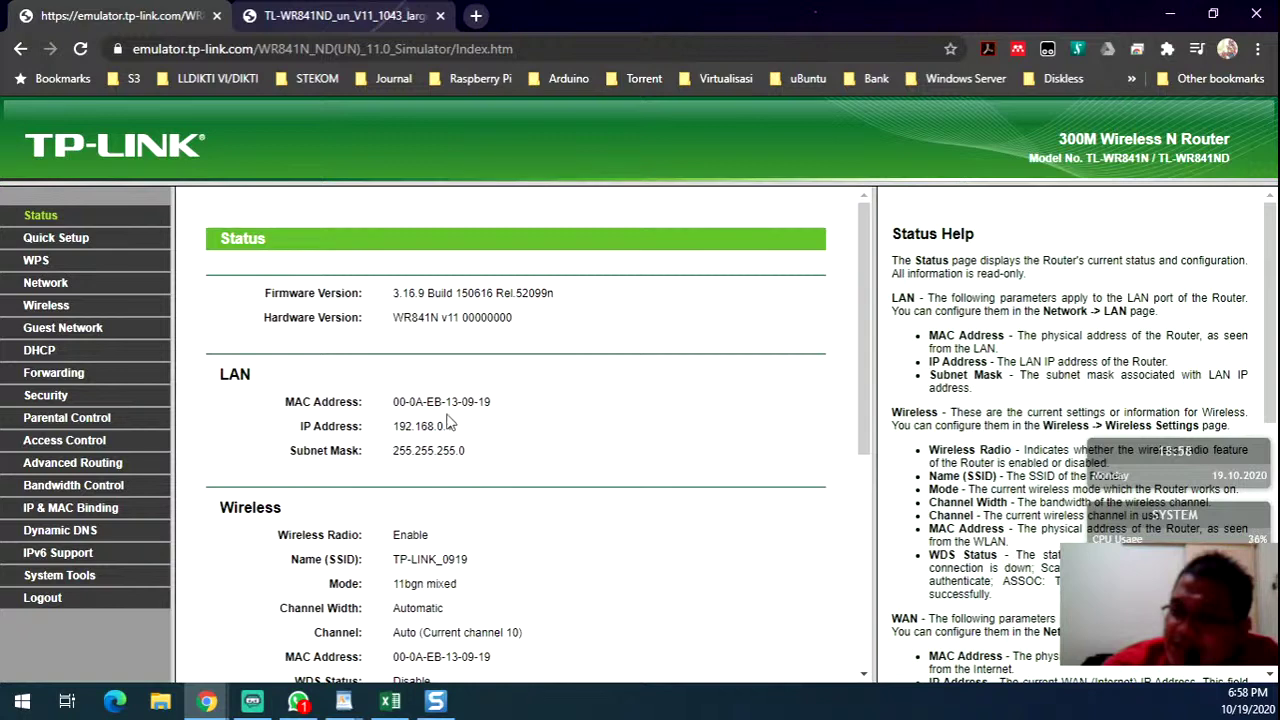
{"action": "left_click", "coordinate": [357, 17]}
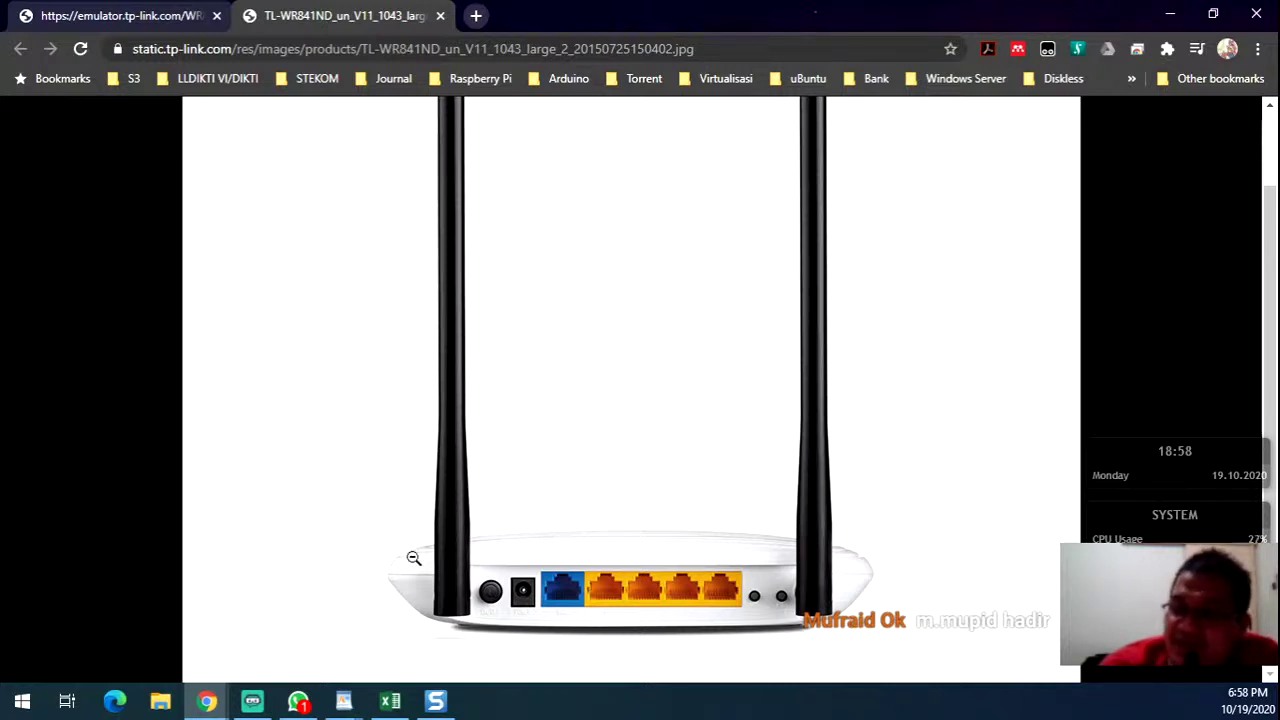
{"action": "key", "text": "ctrl+Tab"}
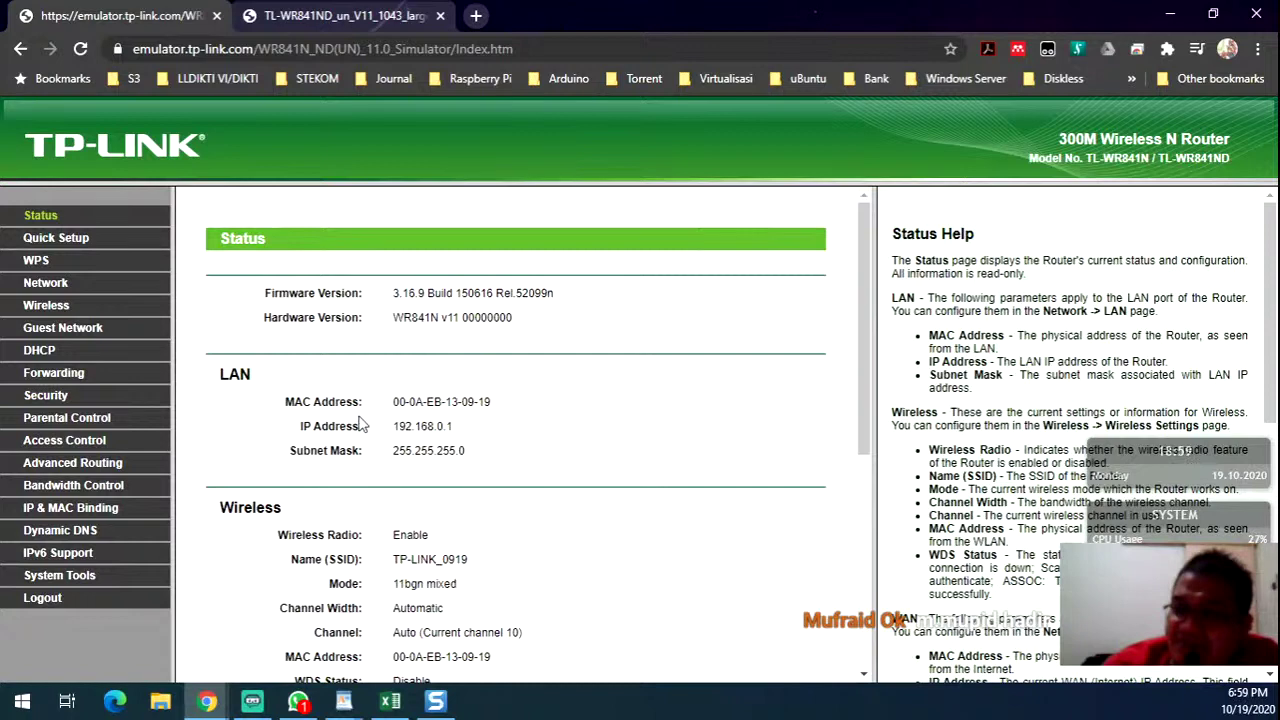
- Examine the Wireless section of the Status page, highlighting the Wireless Radio entry
{"action": "scroll", "coordinate": [404, 346], "scroll_direction": "down", "scroll_amount": 2}
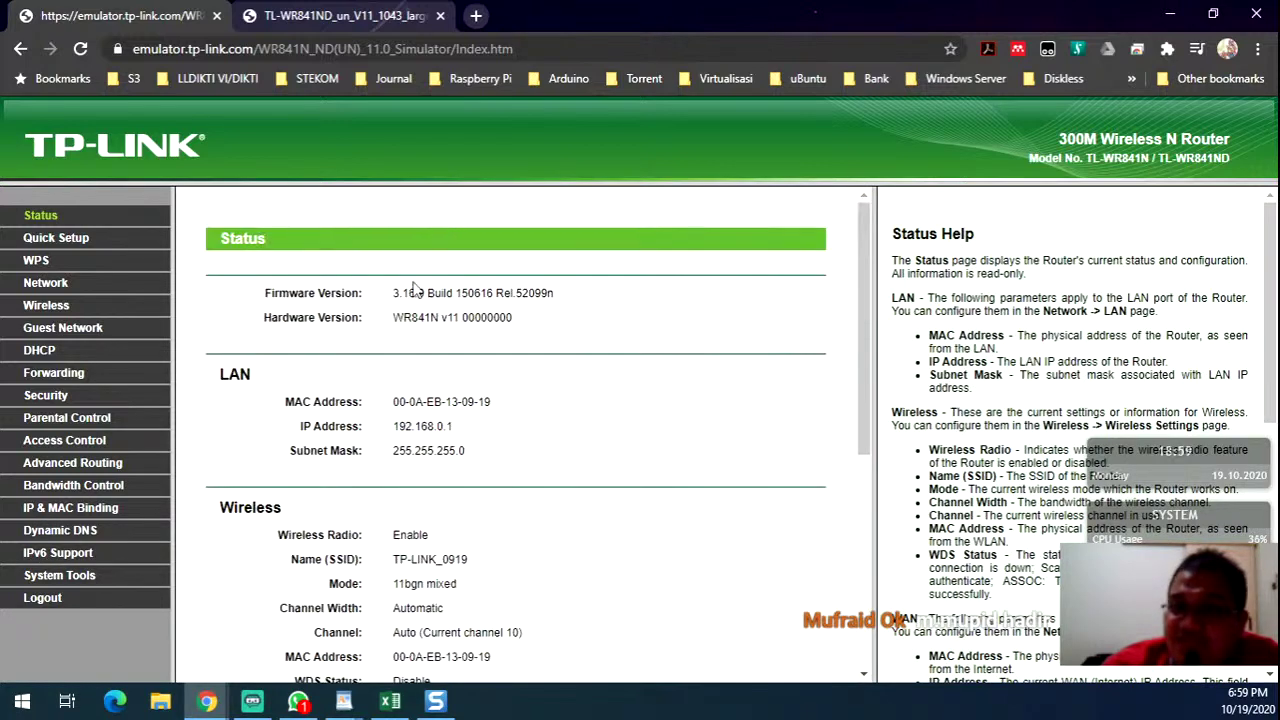
{"action": "scroll", "coordinate": [377, 423], "scroll_direction": "down", "scroll_amount": 1}
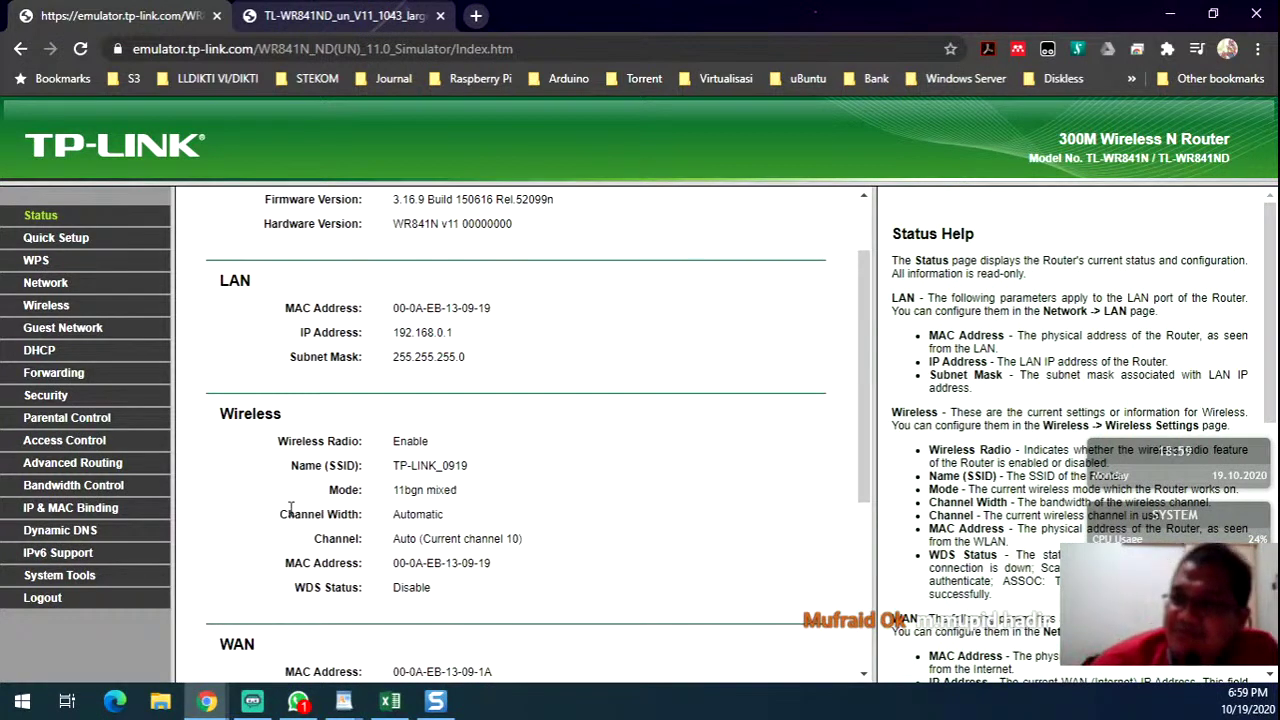
{"action": "scroll", "coordinate": [292, 470], "scroll_direction": "down", "scroll_amount": 1}
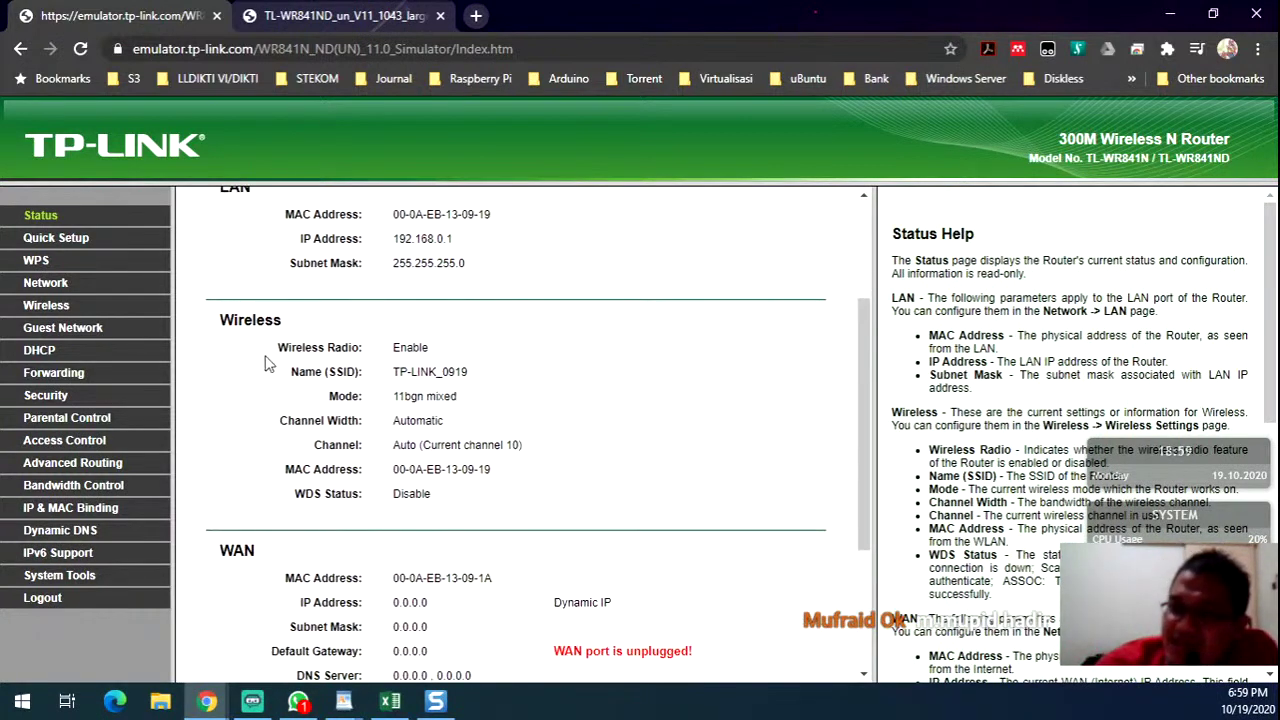
{"action": "mouse_move", "coordinate": [286, 347]}
{"action": "left_mouse_down"}
{"action": "mouse_move", "coordinate": [436, 350]}
{"action": "mouse_move", "coordinate": [277, 362]}
{"action": "left_mouse_up"}
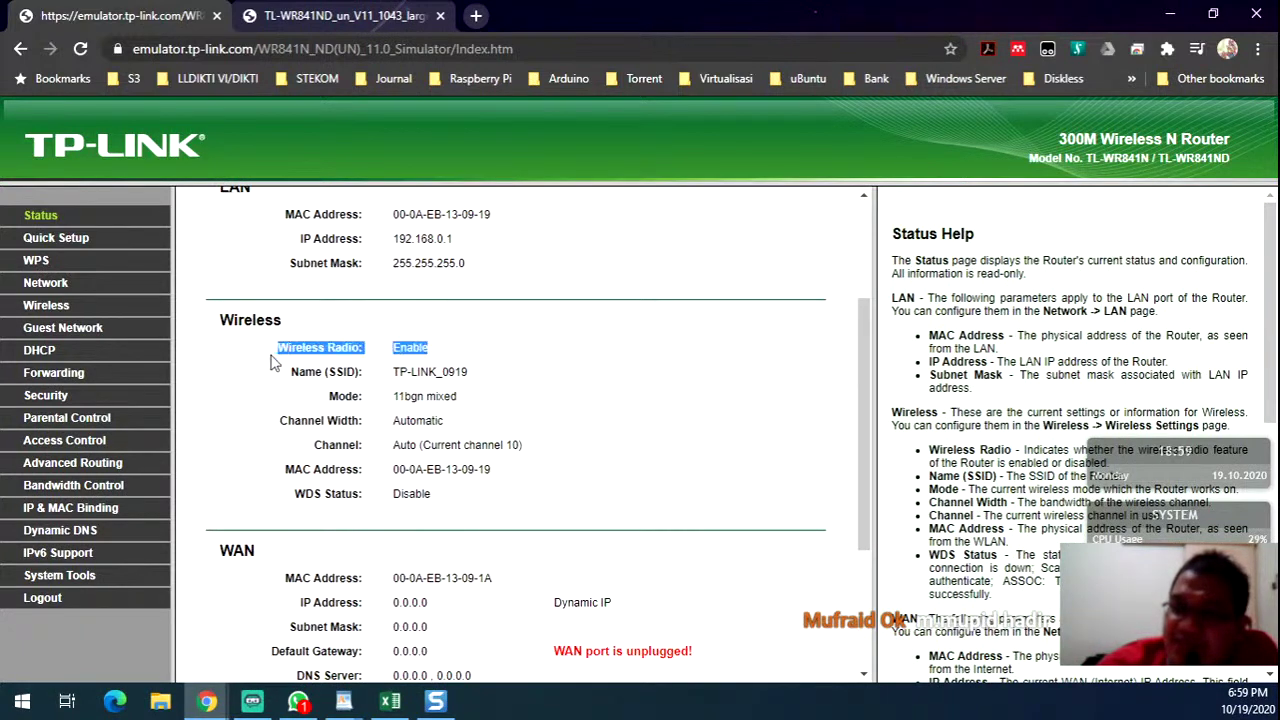
{"action": "left_click", "coordinate": [270, 362]}
- Switch to the WordPad notes and add "Wireless Radio" below "Oreedoo", leaving one blank line between them
{"action": "left_click", "coordinate": [343, 700]}
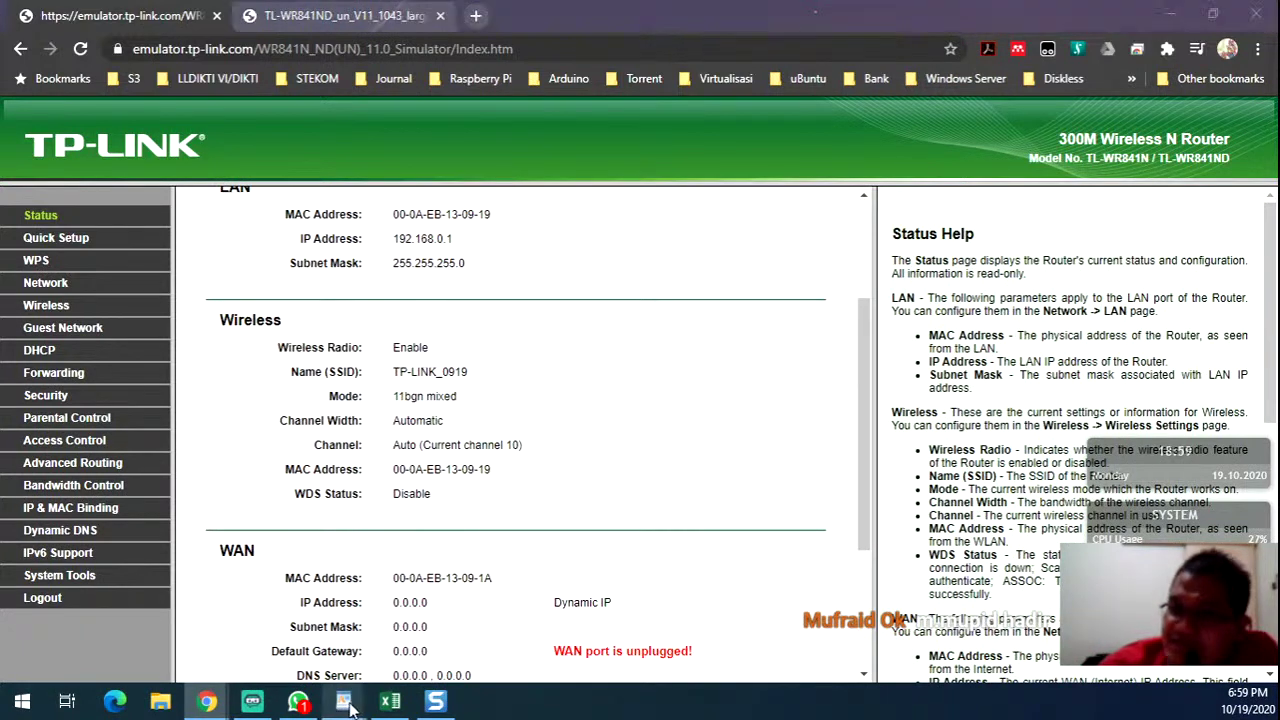
{"action": "left_click", "coordinate": [480, 598]}
{"action": "left_click", "coordinate": [575, 467]}
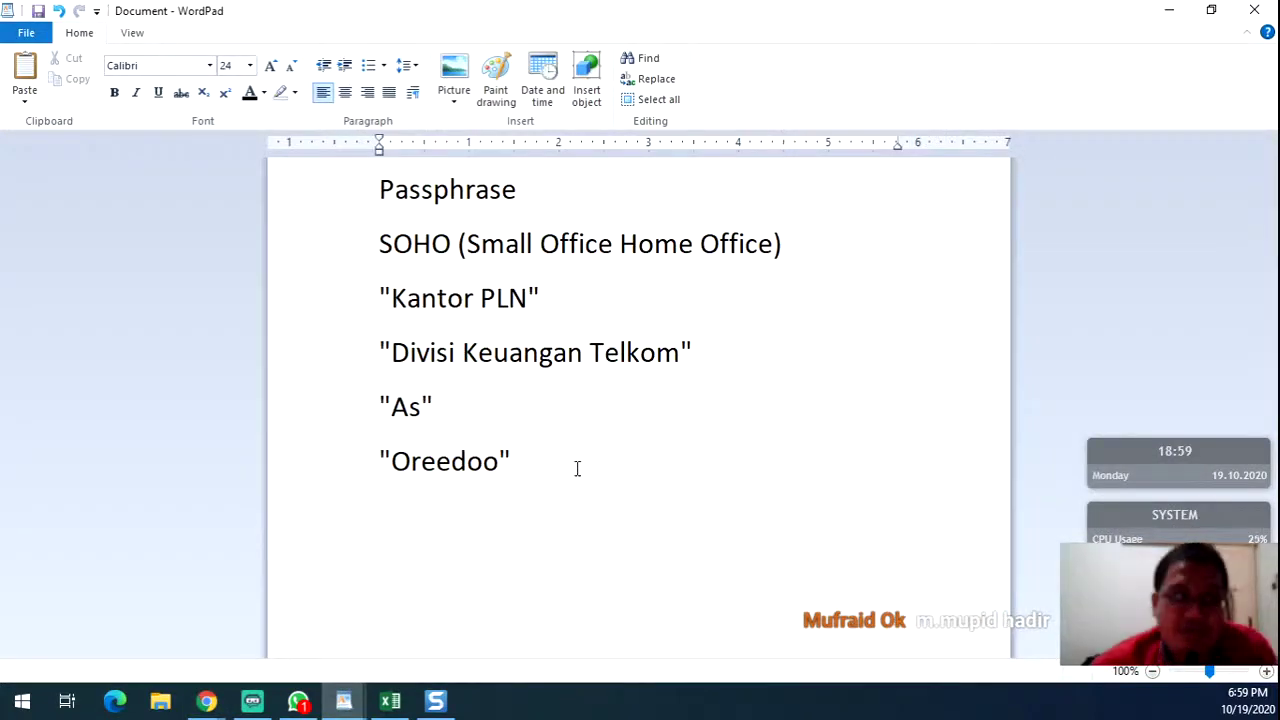
{"action": "key", "text": "Return"}
{"action": "key", "text": "Return"}
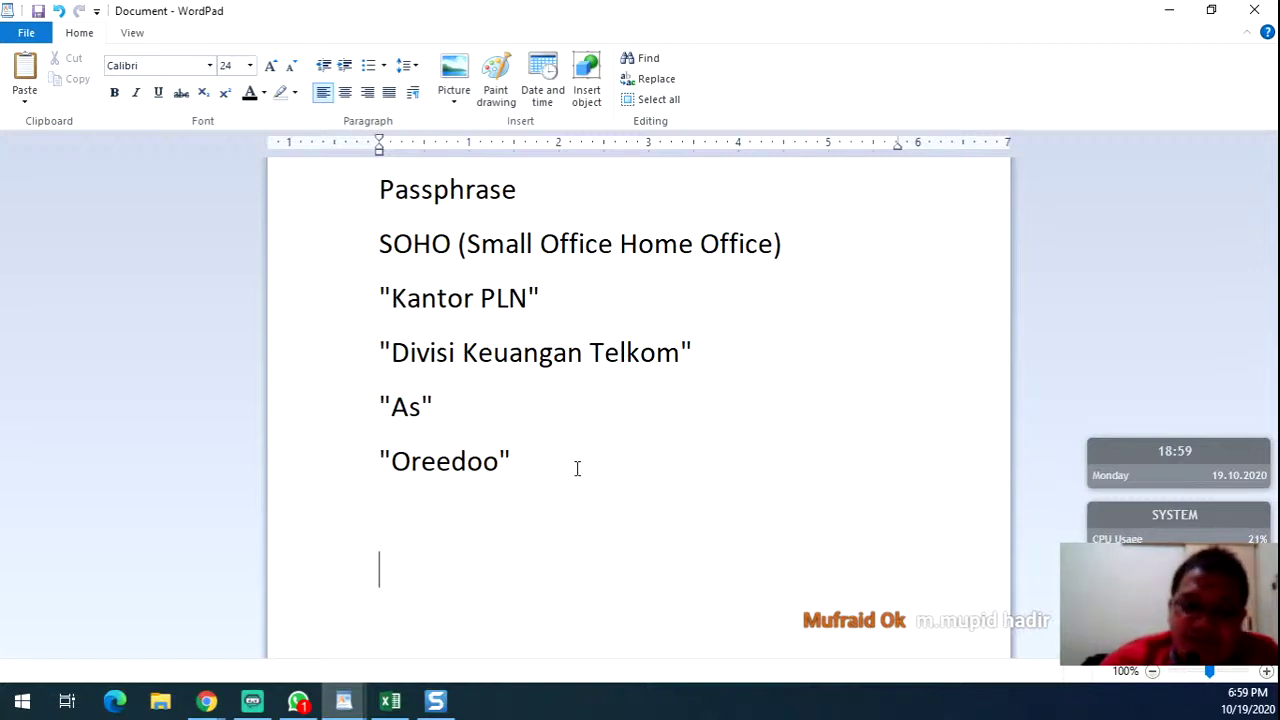
{"action": "type", "text": "Wireless Radio"}
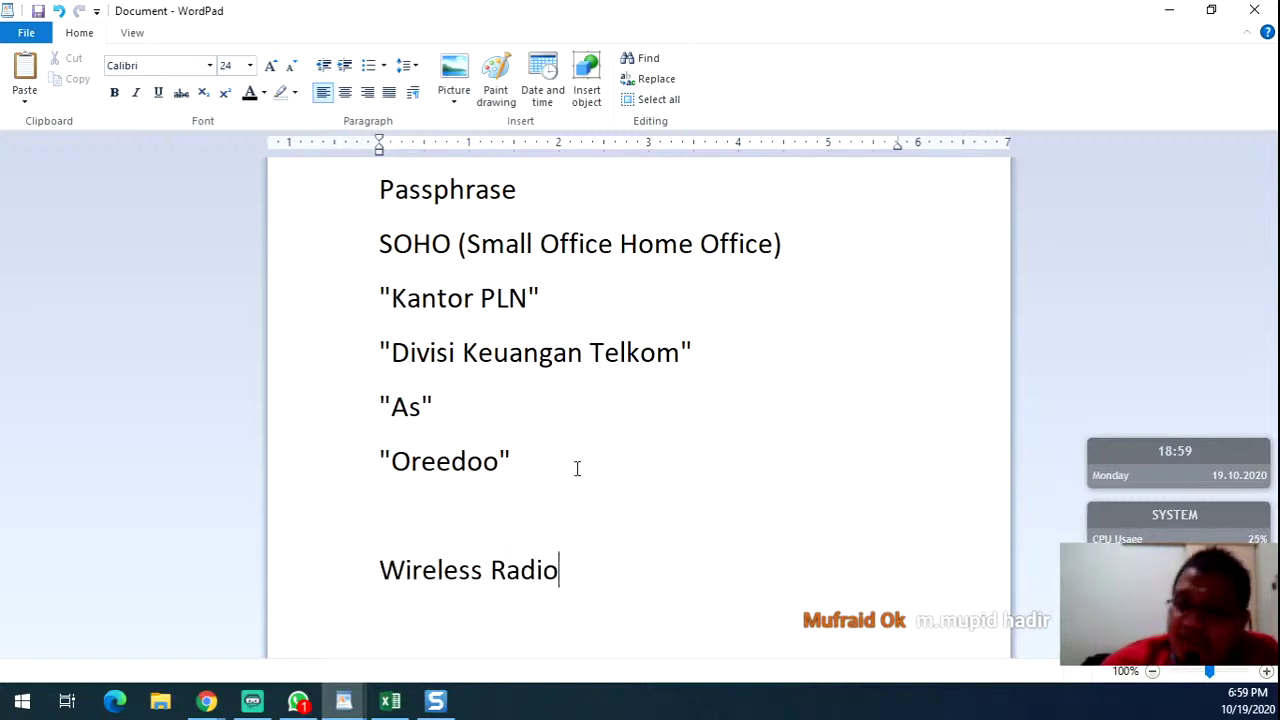
- Add "Wireless Chip/SoC" on a new line directly below "Wireless Radio" in the notes
{"action": "key", "text": "Return"}
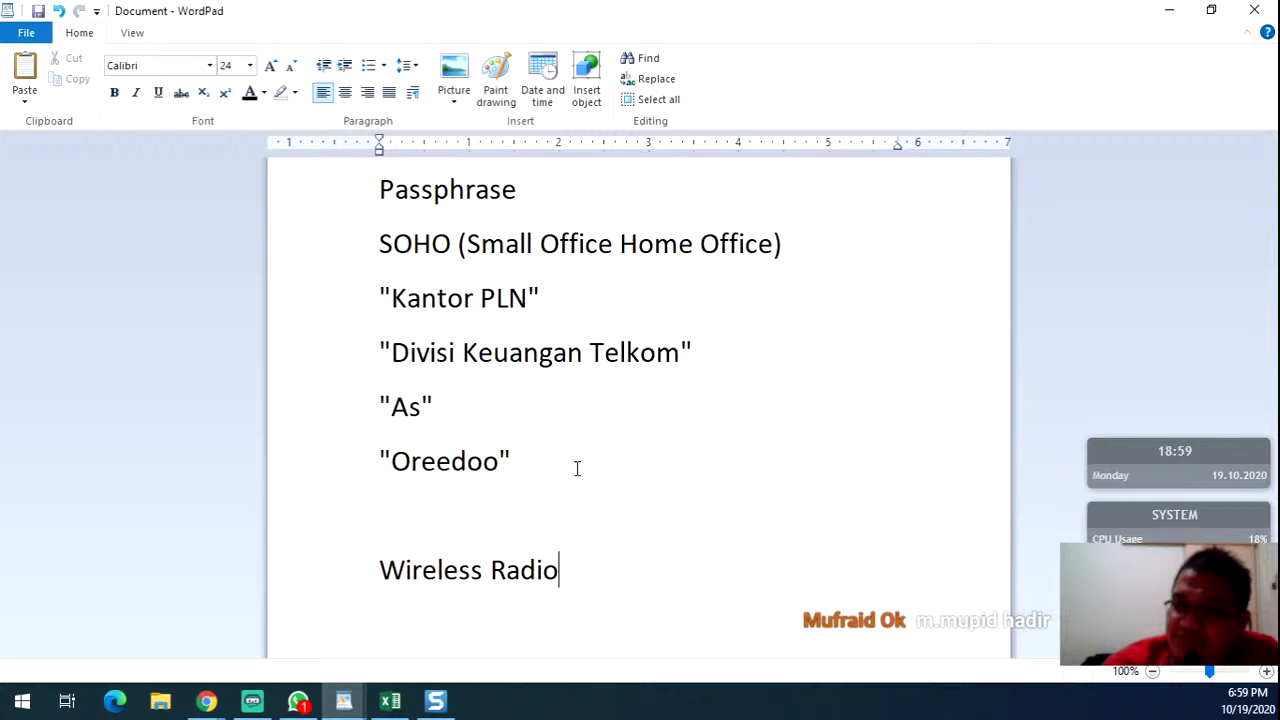
{"action": "type", "text": "Wirele"}
{"action": "key", "text": "BackSpace"}
{"action": "key", "text": "BackSpace"}
{"action": "key", "text": "BackSpace"}
{"action": "key", "text": "BackSpace"}
{"action": "key", "text": "BackSpace"}
{"action": "key", "text": "BackSpace"}
{"action": "key", "text": "BackSpace"}
{"action": "key", "text": "Return"}
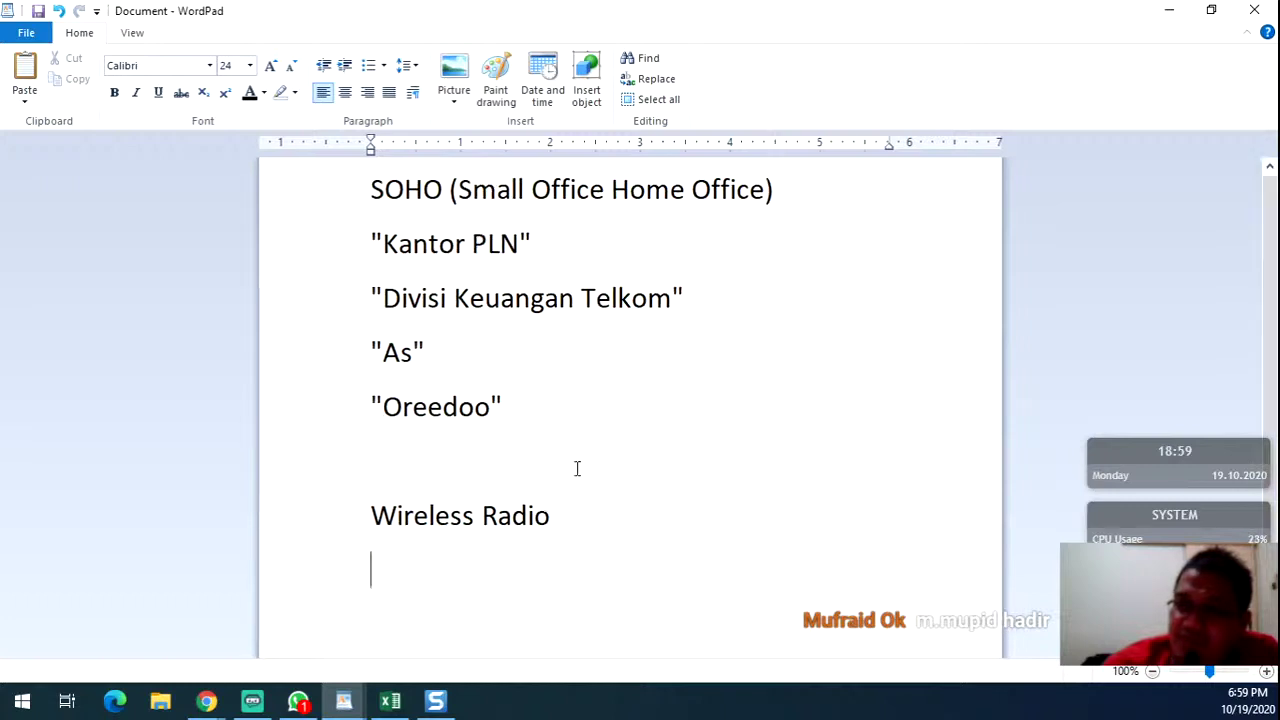
{"action": "type", "text": "Wireless Ch"}
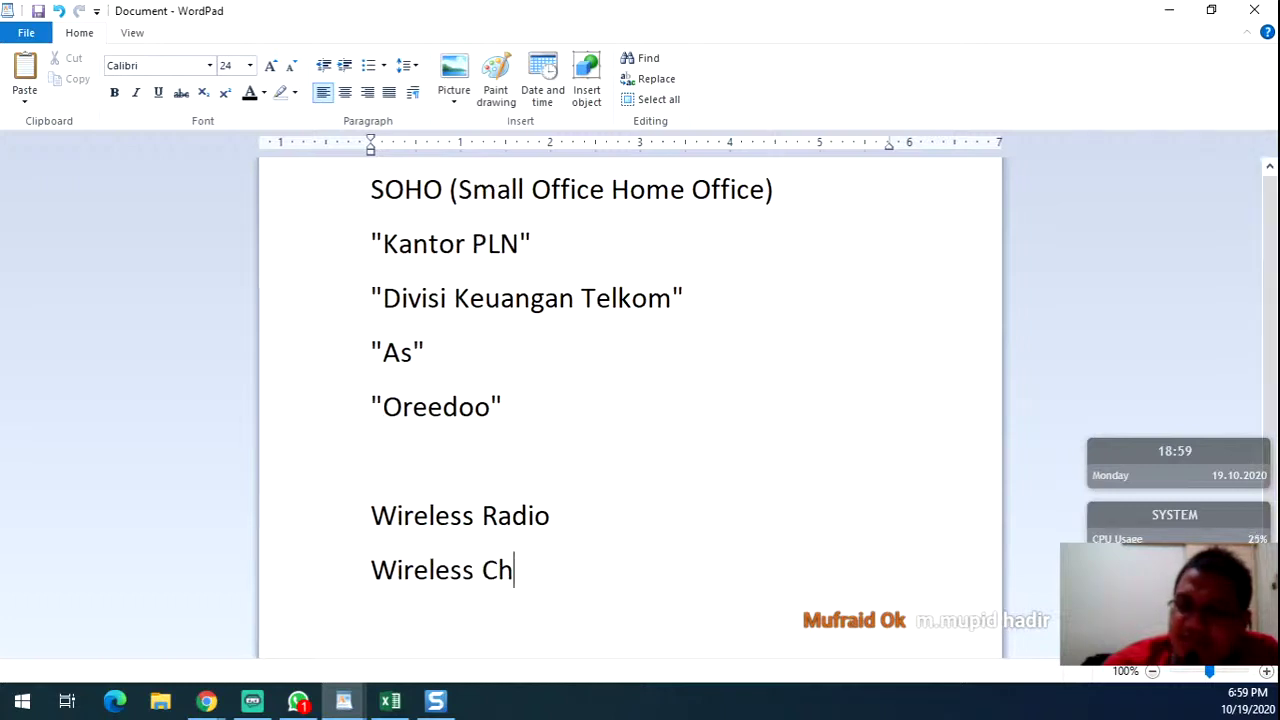
{"action": "key", "text": "BackSpace"}
{"action": "type", "text": "hi"}
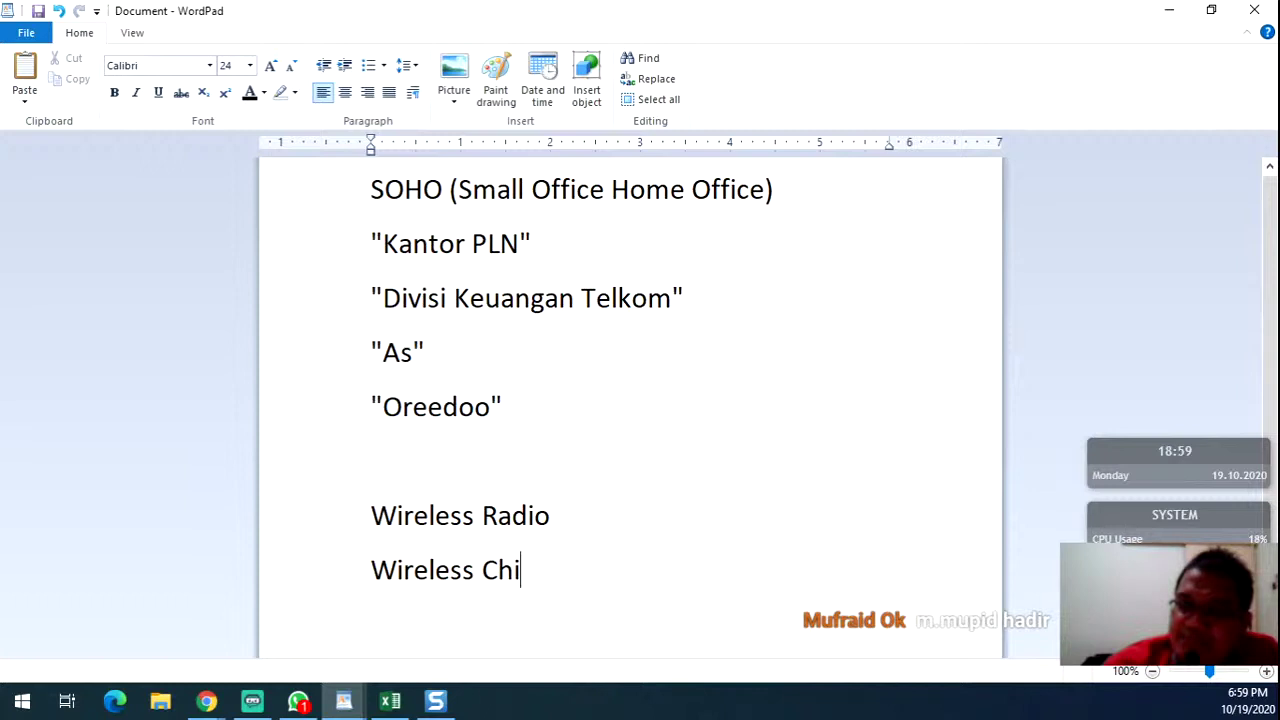
{"action": "type", "text": "p/SoC"}
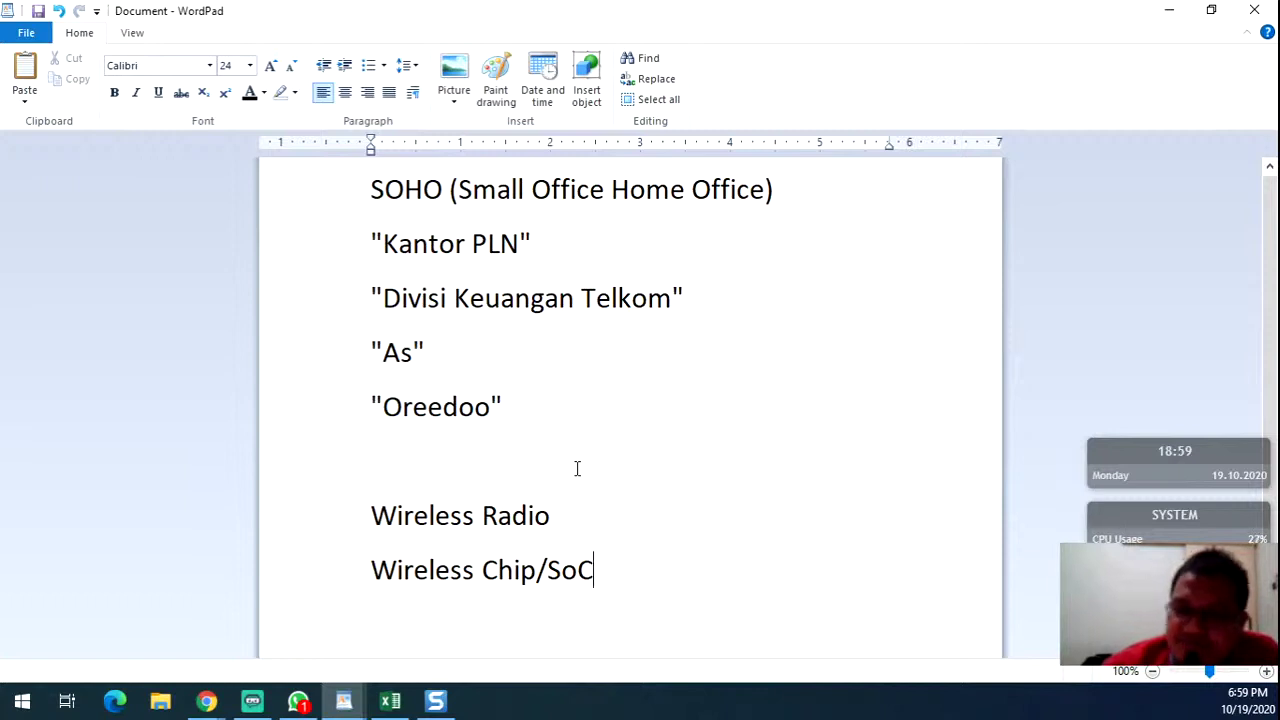
- Highlight the "Wireless Chip/SoC" line and the "Wireless Radio" line in turn to point out both terms
{"action": "left_click_drag", "start_coordinate": [594, 570], "coordinate": [337, 537]}
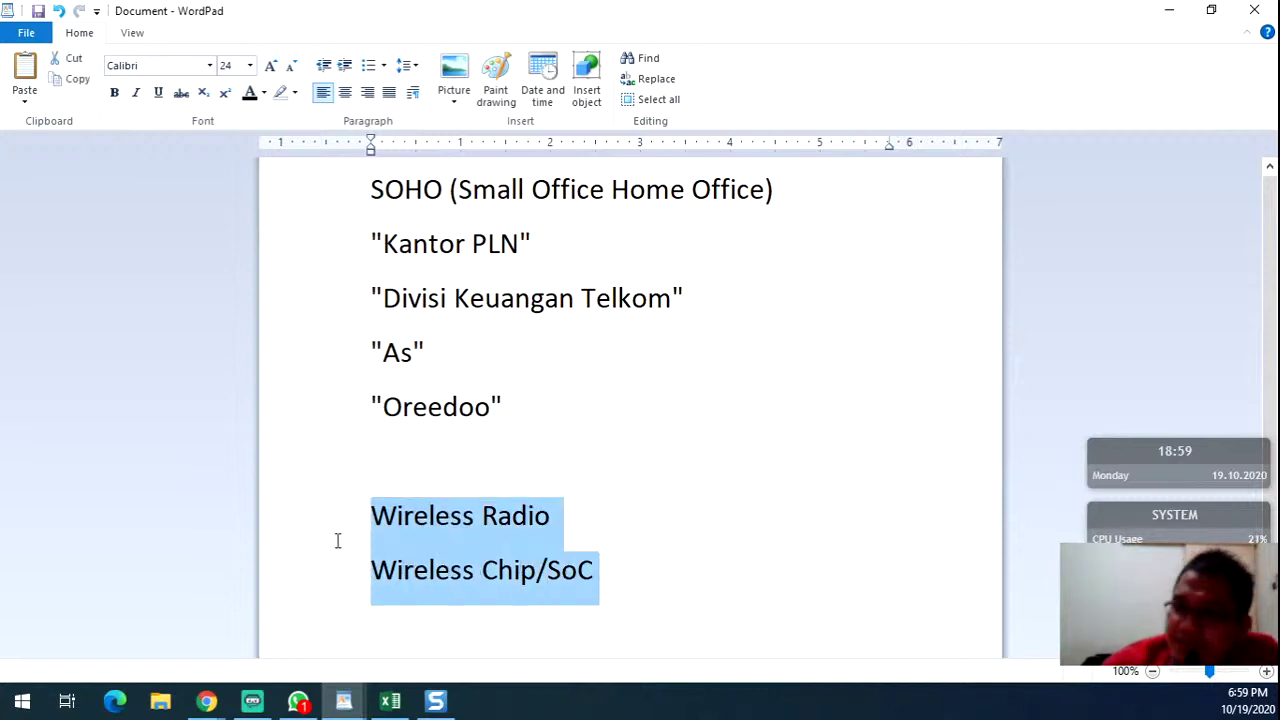
{"action": "left_click", "coordinate": [476, 572]}
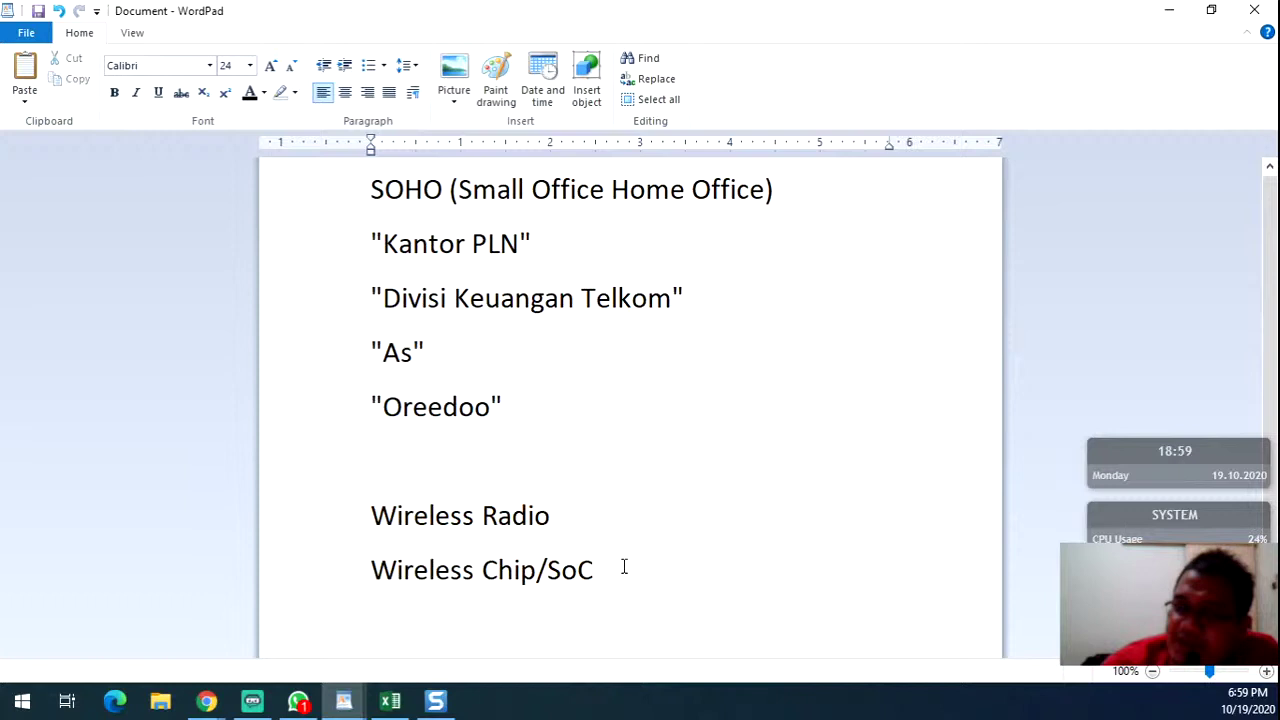
{"action": "left_click_drag", "start_coordinate": [623, 567], "coordinate": [414, 568]}
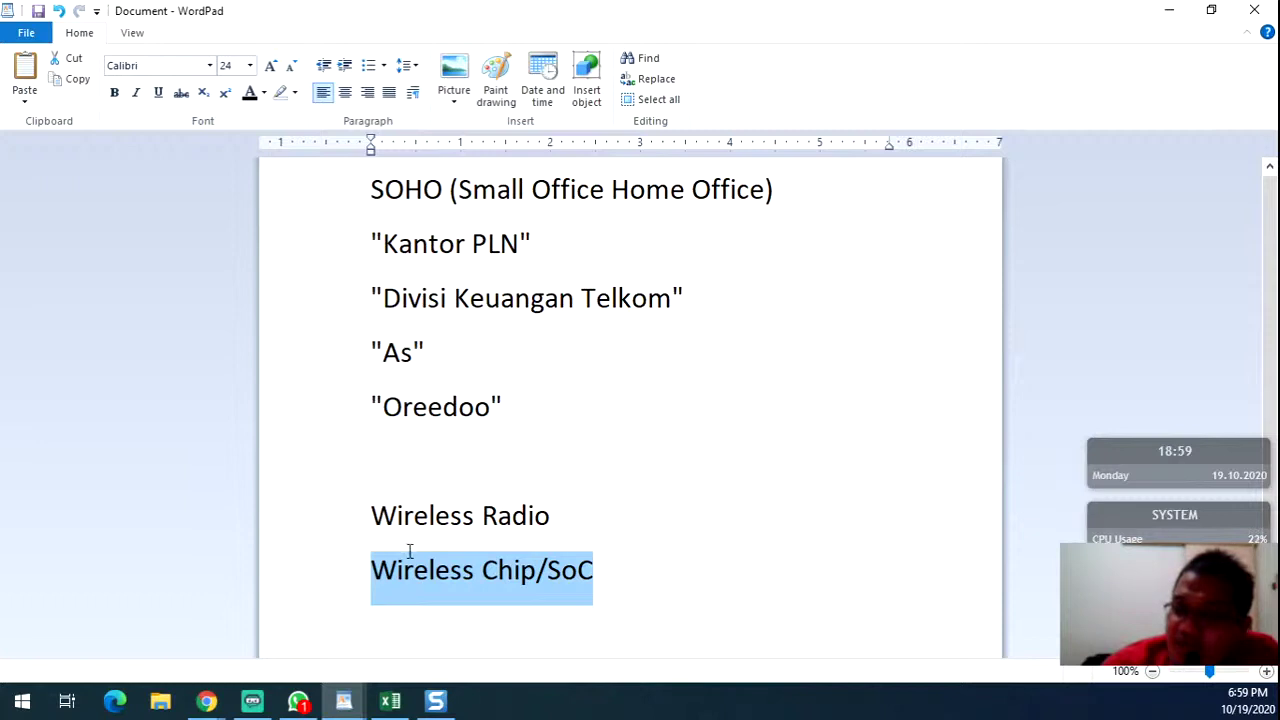
{"action": "triple_click", "coordinate": [420, 530]}
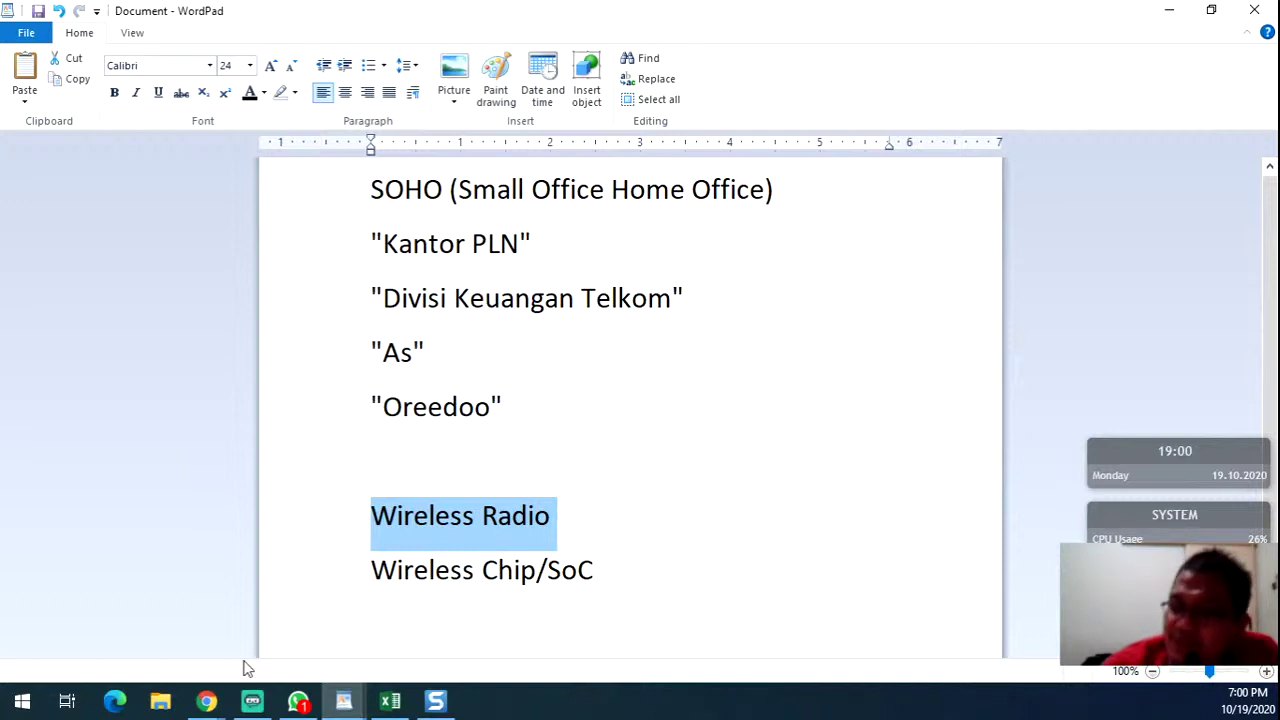
- Open Device Manager and expand the Network adapters category
{"action": "left_click", "coordinate": [22, 700]}
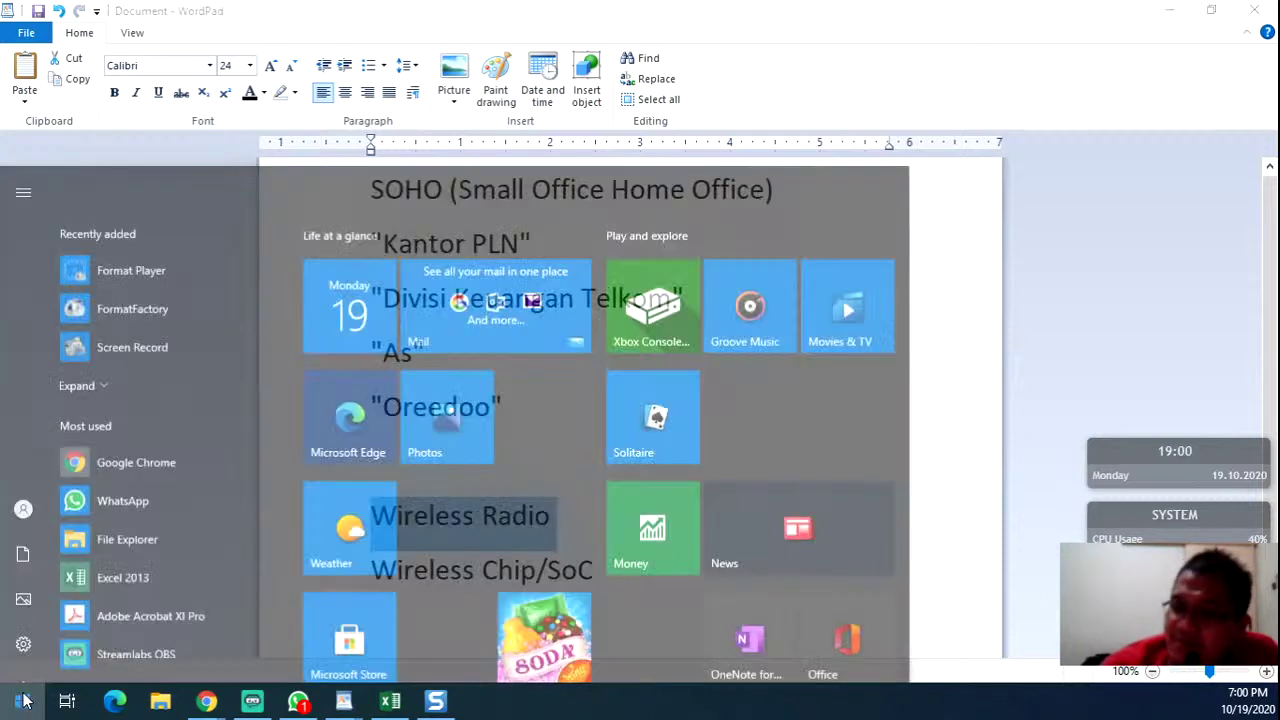
{"action": "type", "text": "device"}
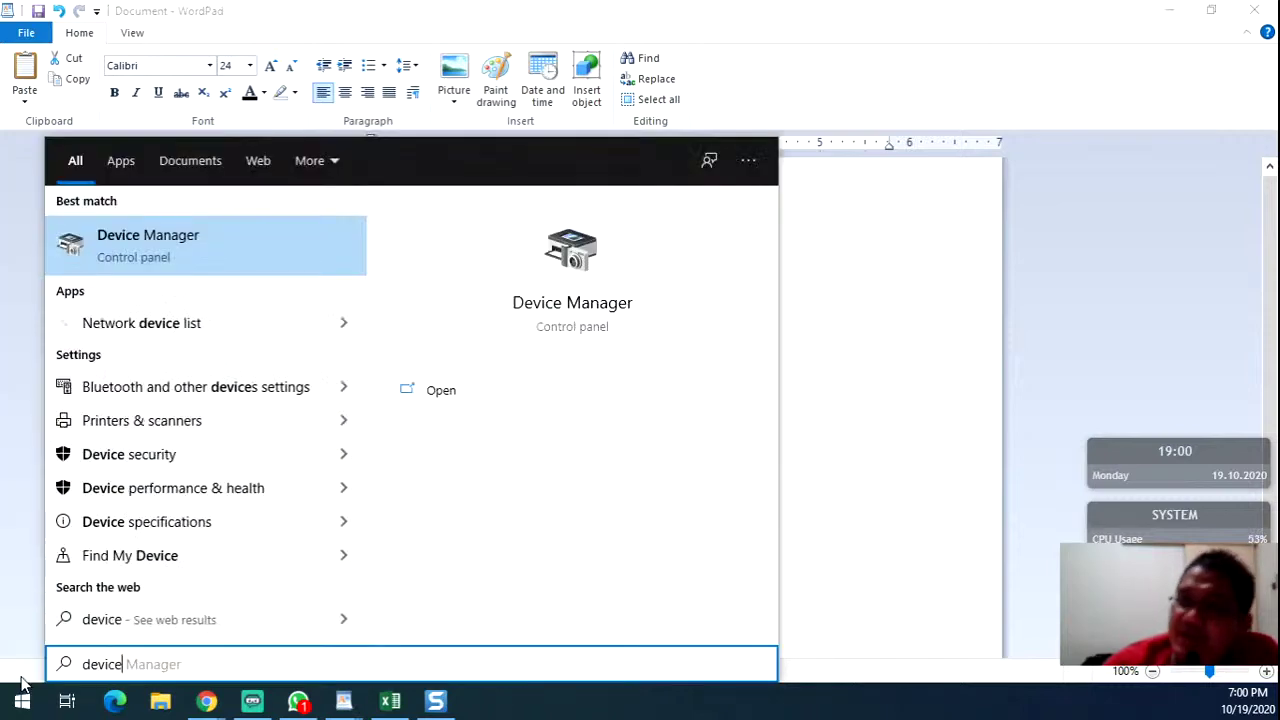
{"action": "left_click", "coordinate": [267, 245]}
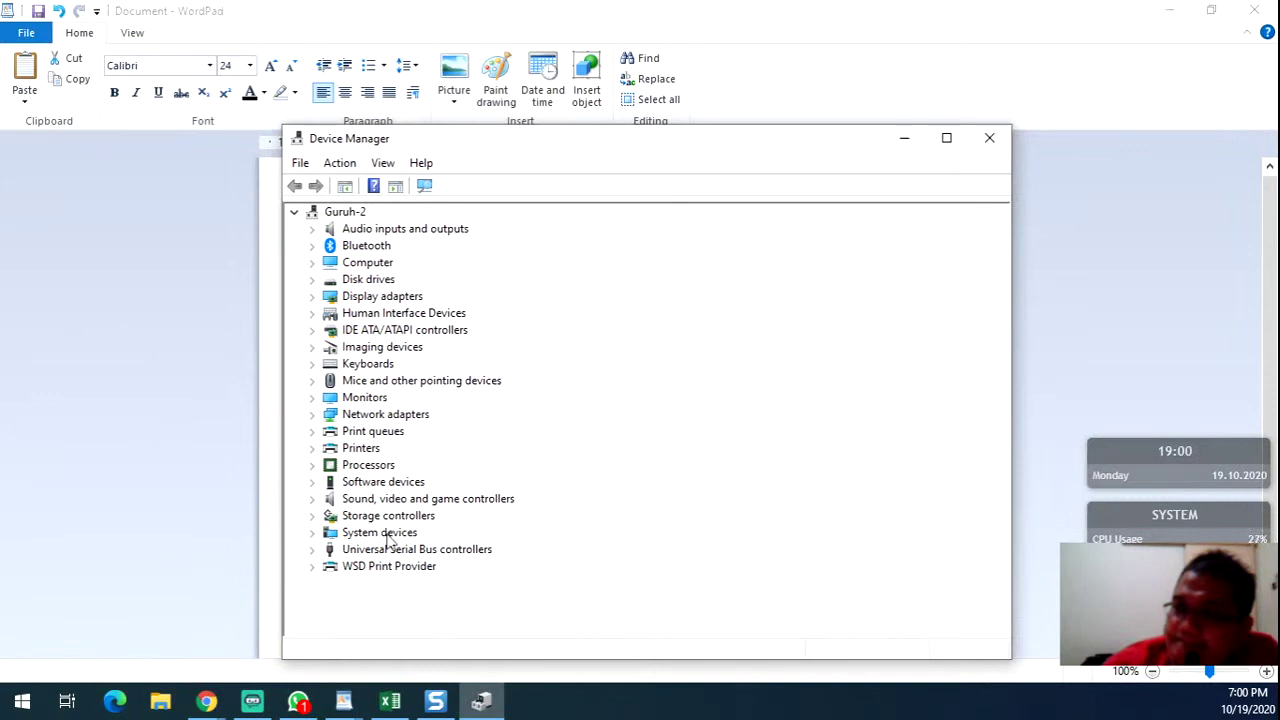
{"action": "double_click", "coordinate": [378, 416]}
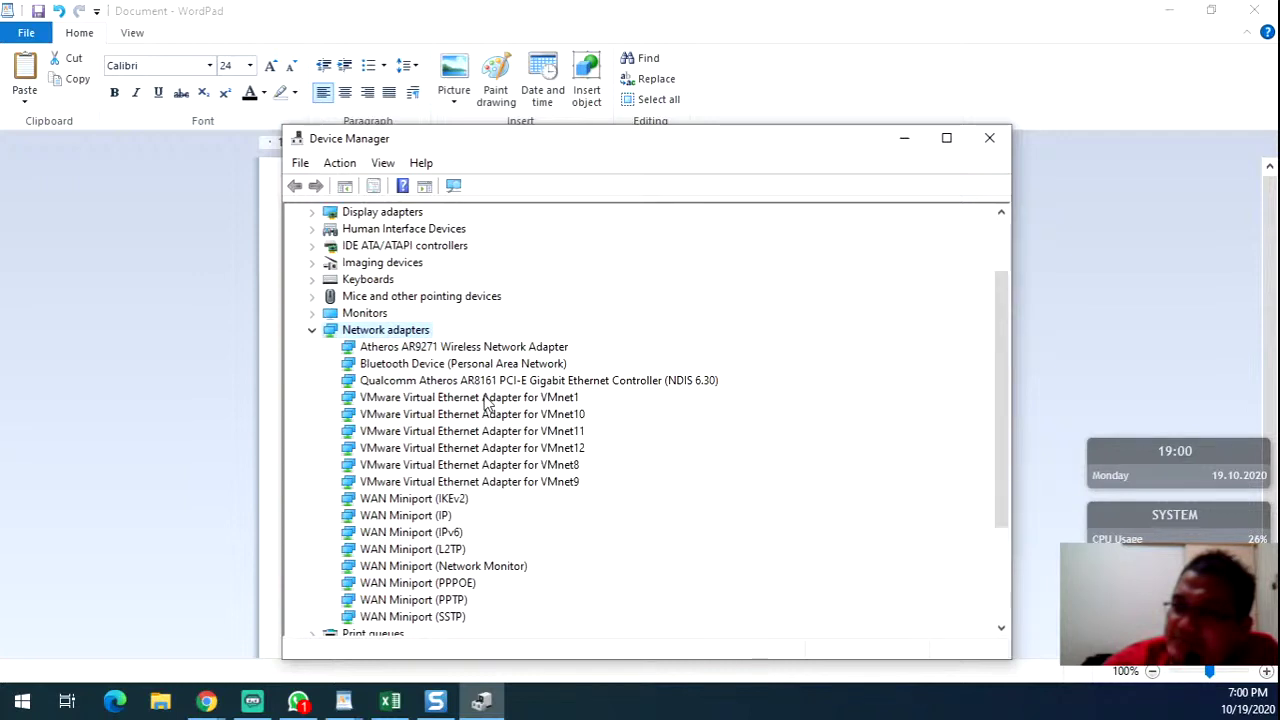
- Open the Atheros AR9271 Wireless Network Adapter properties and look through the driver information and the advanced settings
{"action": "double_click", "coordinate": [463, 346]}
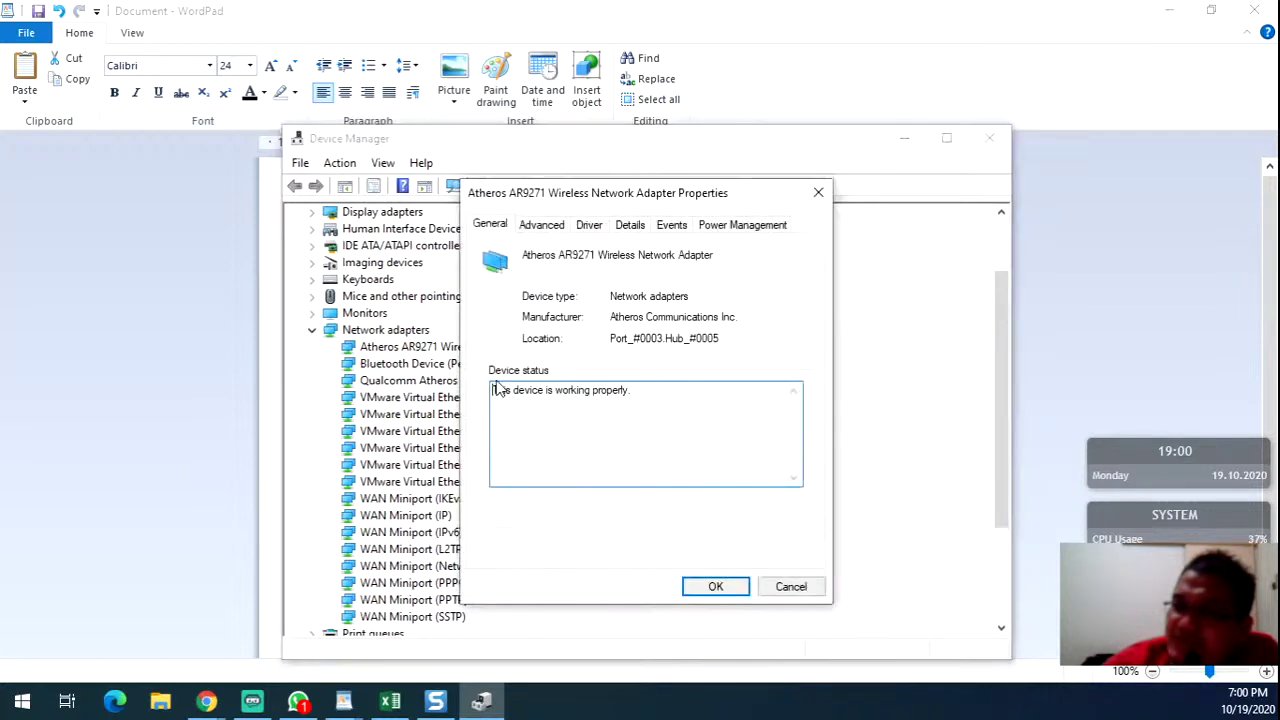
{"action": "left_click", "coordinate": [679, 230]}
{"action": "left_click", "coordinate": [590, 229]}
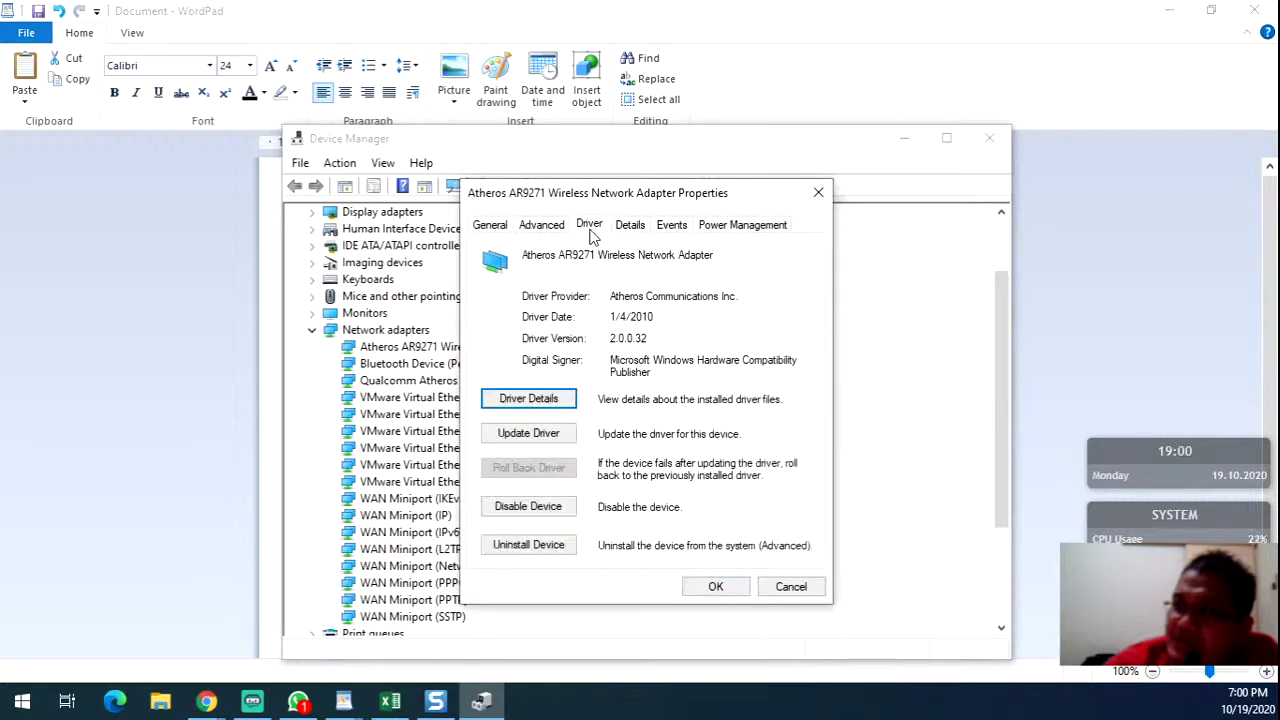
{"action": "left_click", "coordinate": [622, 229]}
{"action": "left_click", "coordinate": [556, 229]}
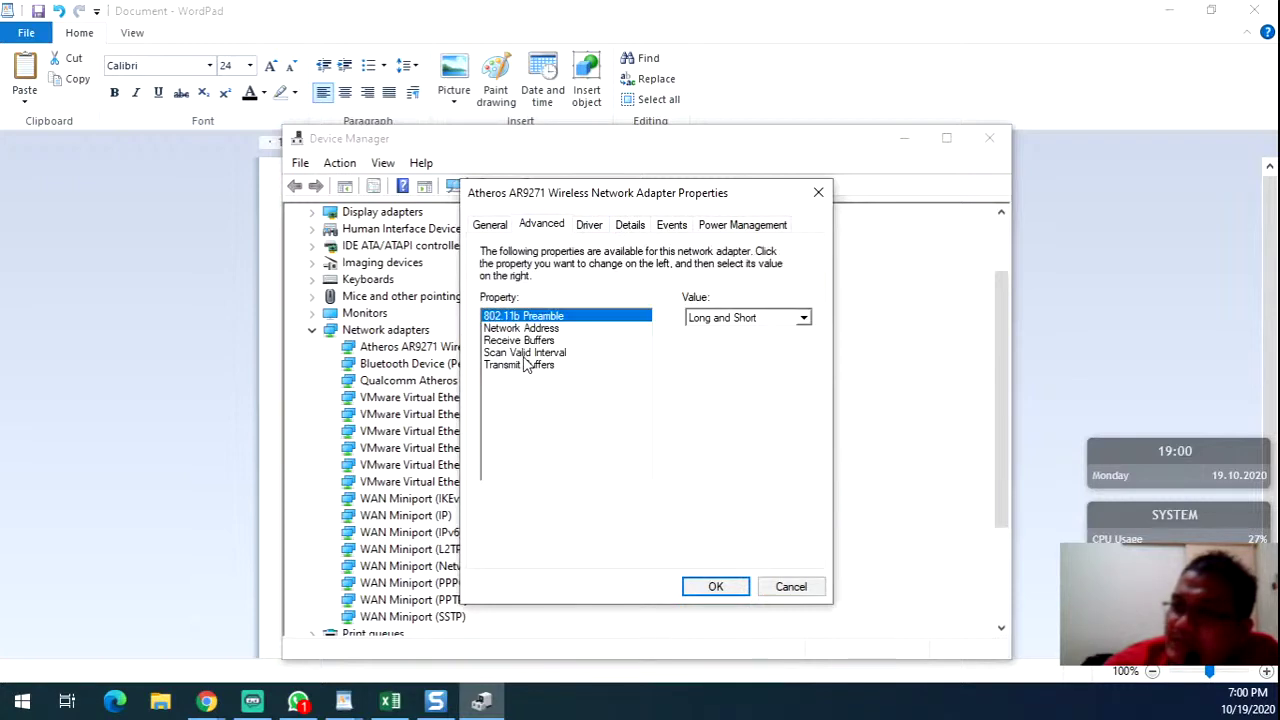
- Examine the adapter's advanced properties, including Transmit Buffers, Scan Valid Interval, Receive Buffers and 802.11b Preamble
{"action": "left_click", "coordinate": [539, 364]}
{"action": "left_click", "coordinate": [536, 355]}
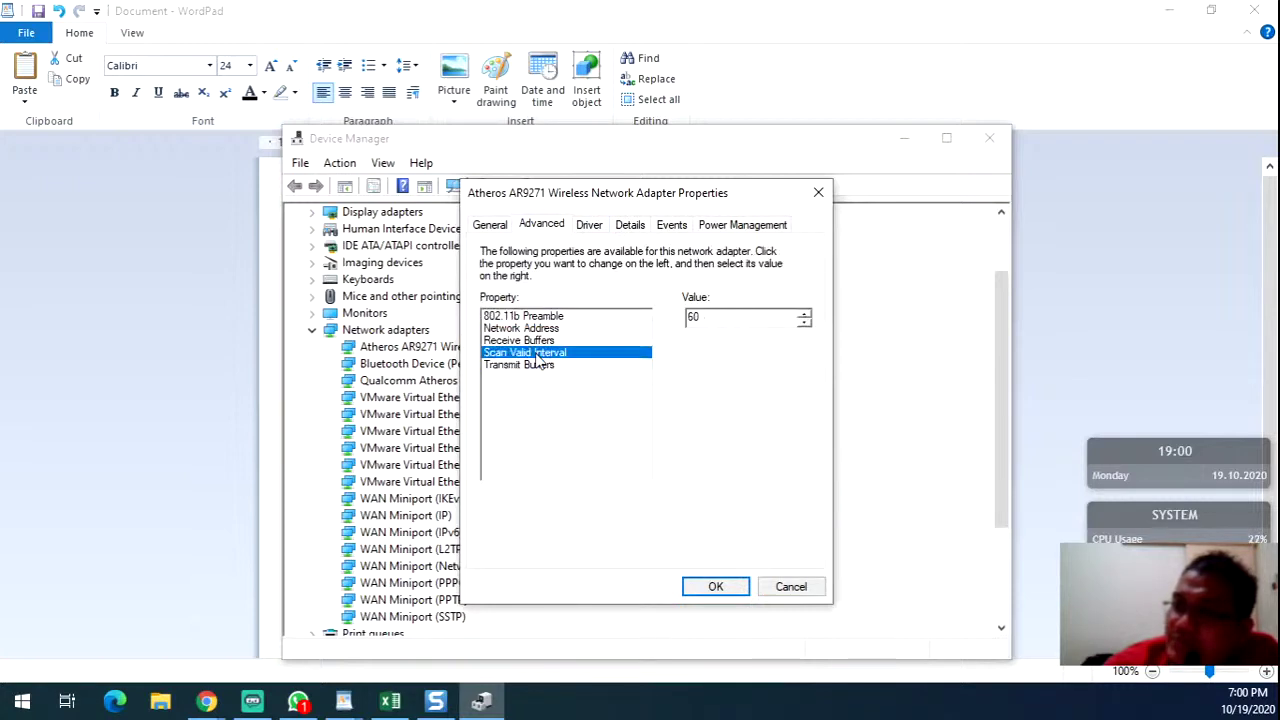
{"action": "left_click", "coordinate": [536, 341]}
{"action": "left_click", "coordinate": [538, 353]}
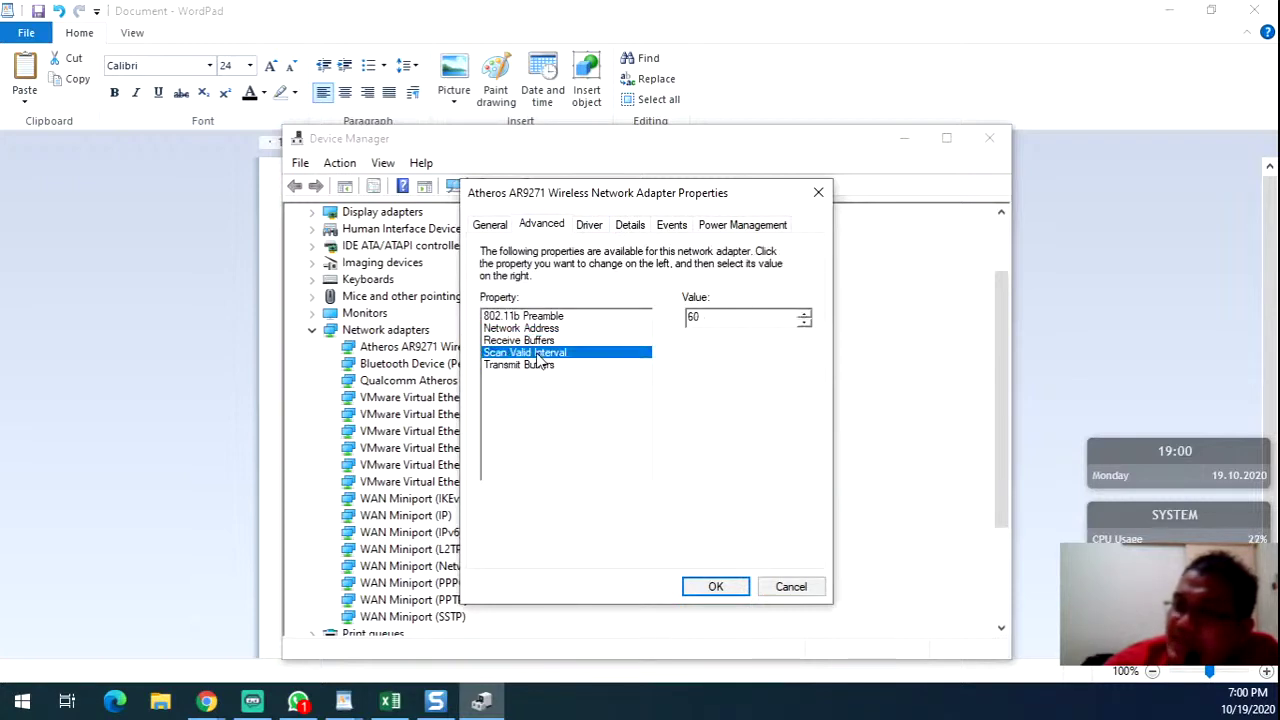
{"action": "left_click", "coordinate": [540, 365]}
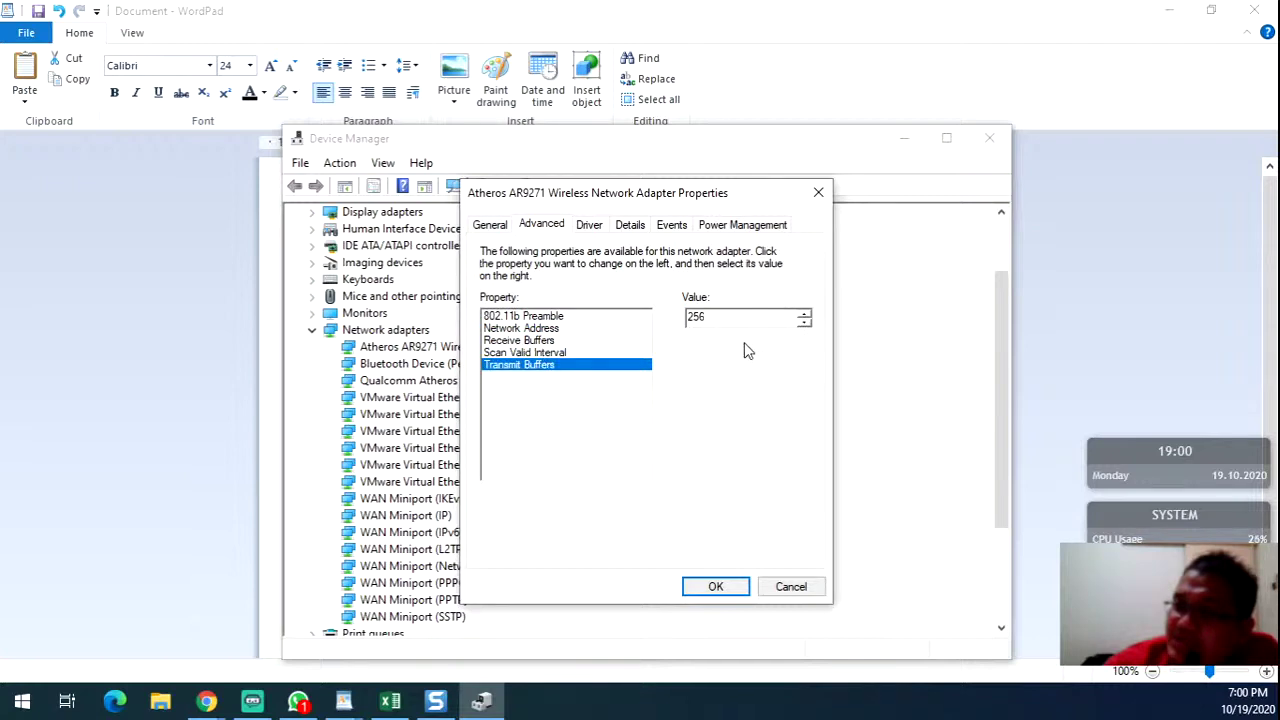
{"action": "key", "text": "Up"}
{"action": "key", "text": "Up"}
{"action": "key", "text": "Up"}
{"action": "key", "text": "Up"}
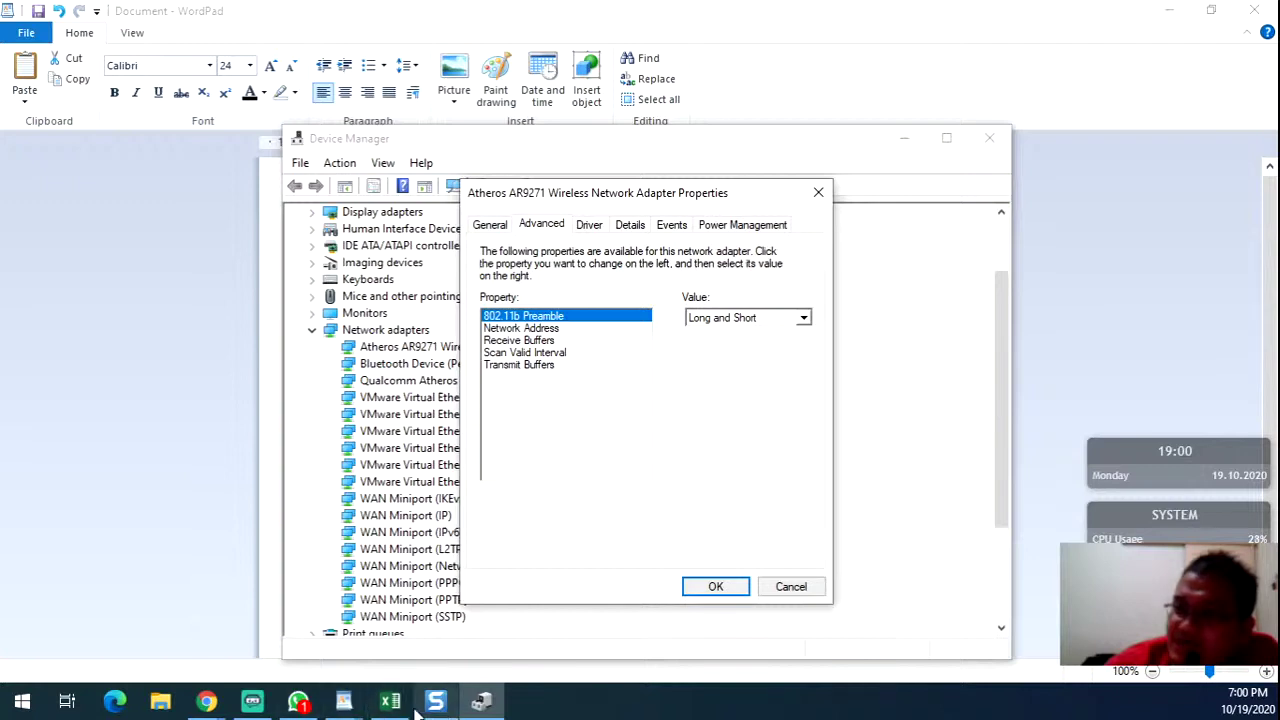
- Return to the WordPad notes and point out the "Wireless Radio" and "Wireless Chip/SoC" entries
{"action": "left_click", "coordinate": [345, 700]}
{"action": "left_click", "coordinate": [450, 598]}
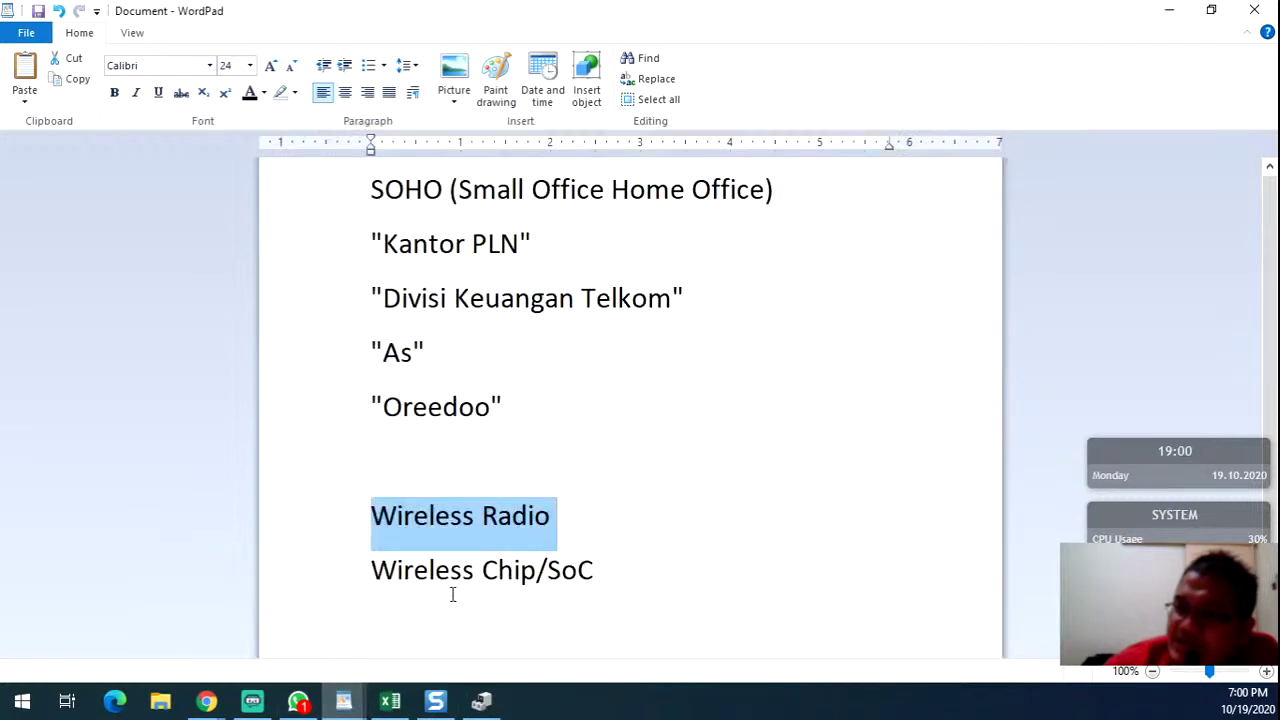
{"action": "left_click", "coordinate": [512, 518]}
{"action": "left_click", "coordinate": [539, 571]}
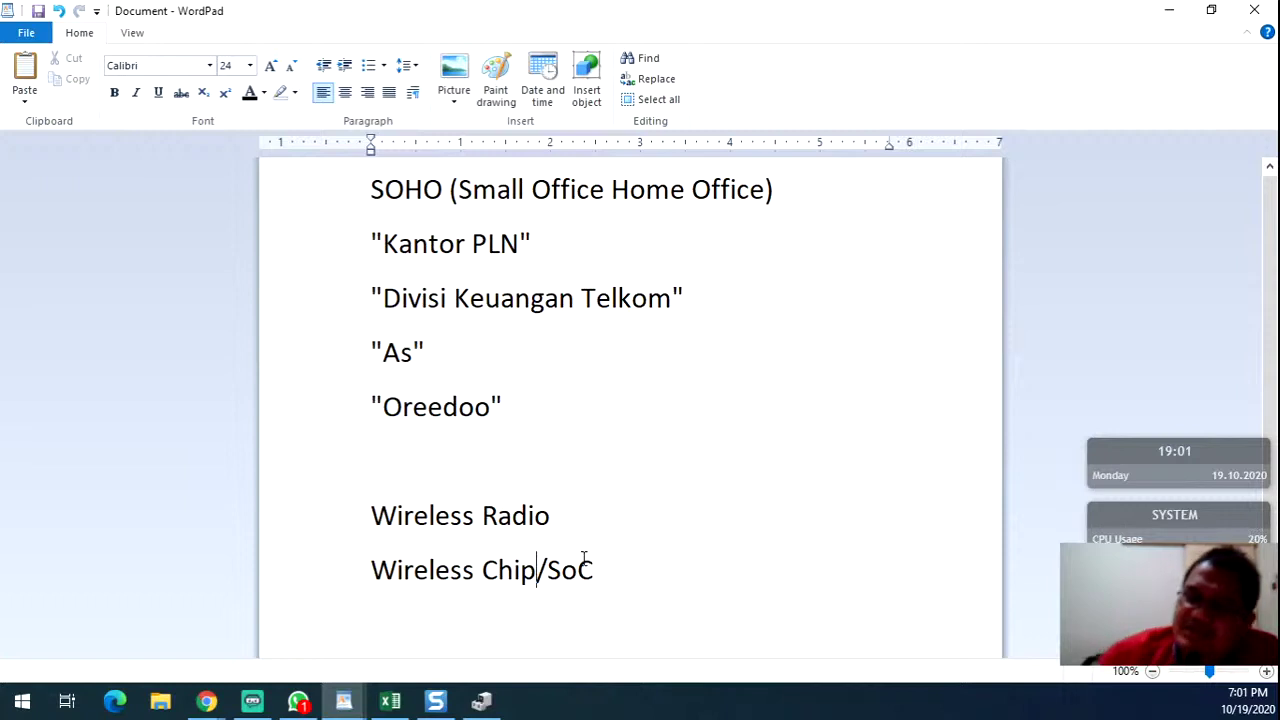
{"action": "left_click", "coordinate": [581, 567]}
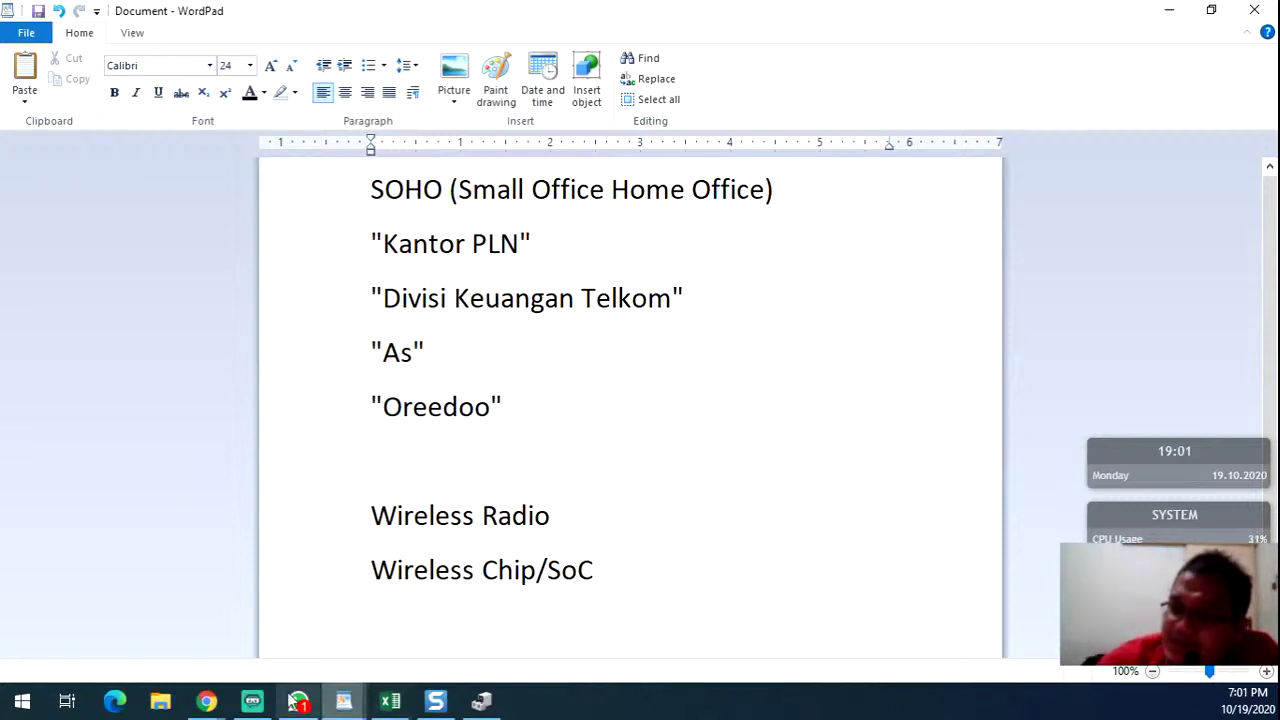
- Switch to the router emulator in Chrome and highlight the Name (SSID) entry in the Status page's Wireless section
{"action": "left_click", "coordinate": [206, 701]}
{"action": "scroll", "coordinate": [478, 555], "scroll_direction": "up", "scroll_amount": 4}
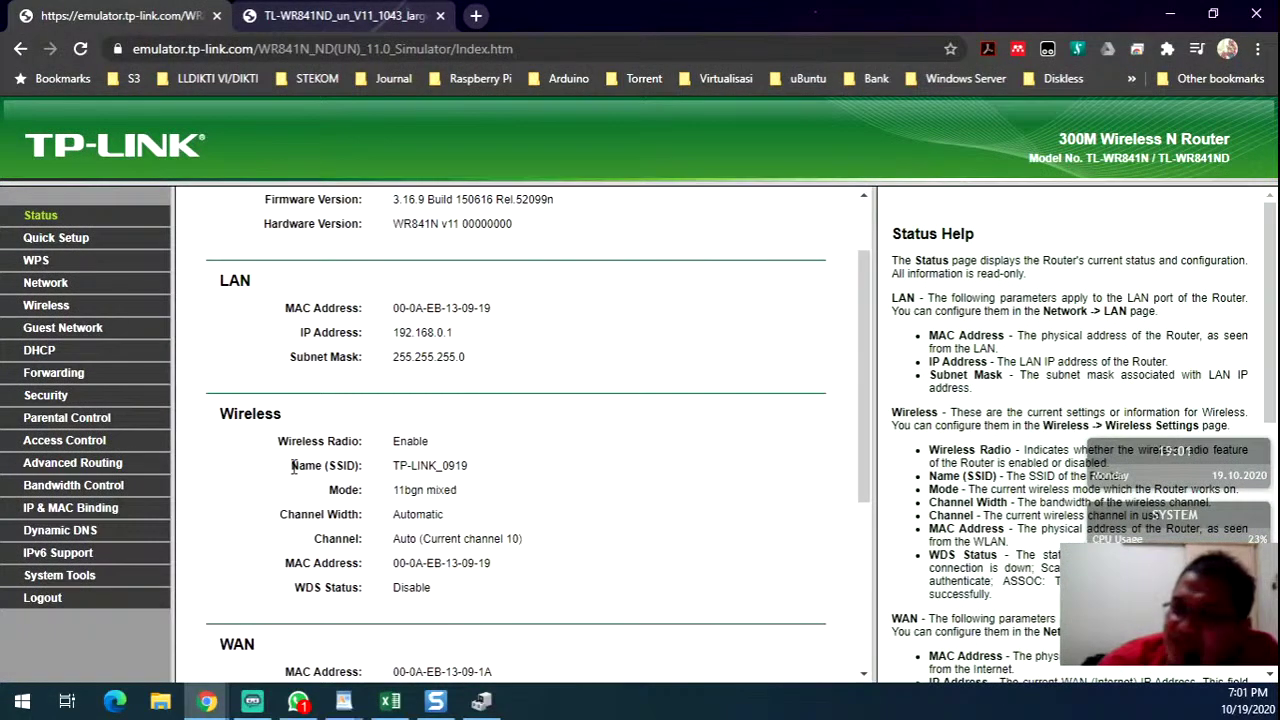
{"action": "left_click_drag", "start_coordinate": [290, 463], "coordinate": [479, 480]}
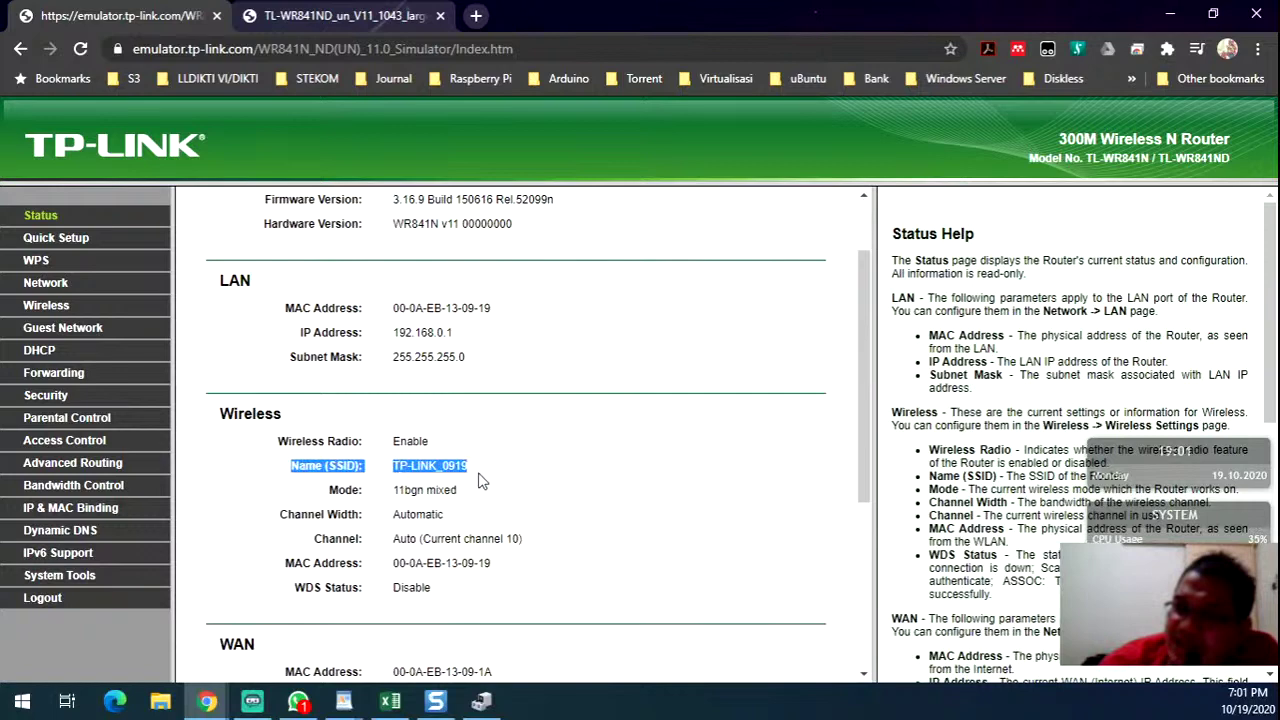
{"action": "triple_click", "coordinate": [430, 466]}
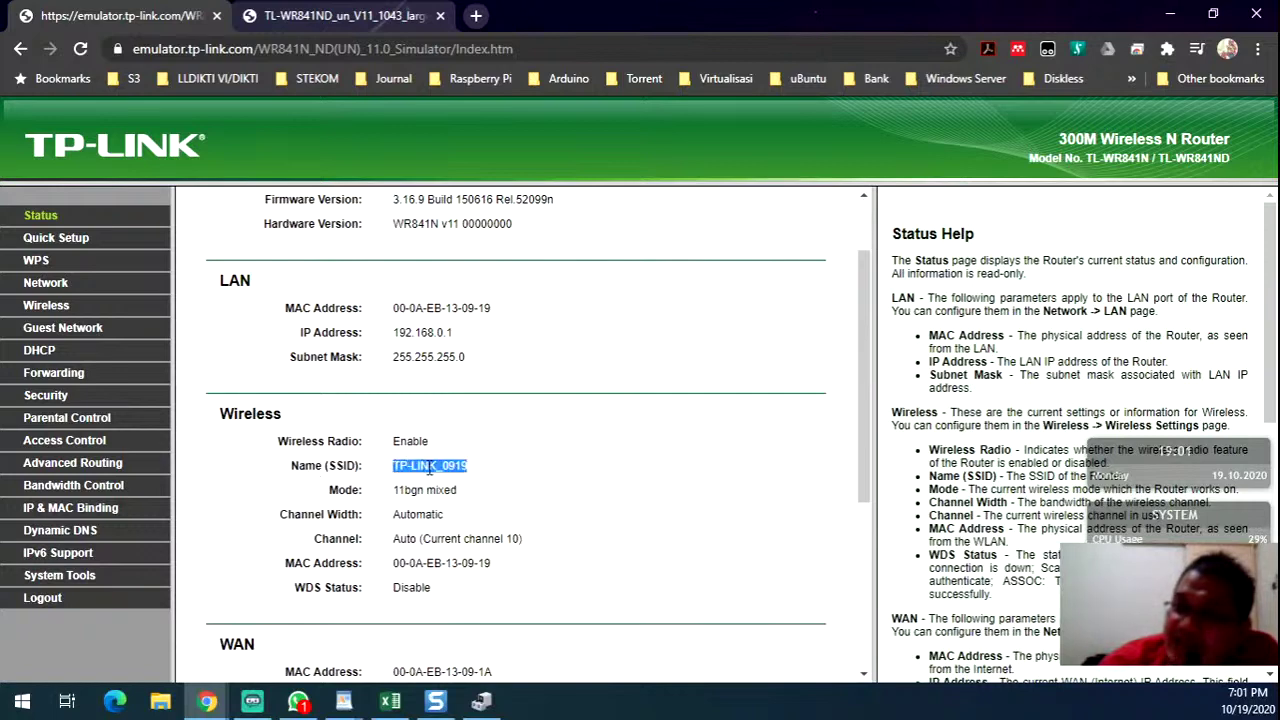
{"action": "left_click", "coordinate": [443, 466]}
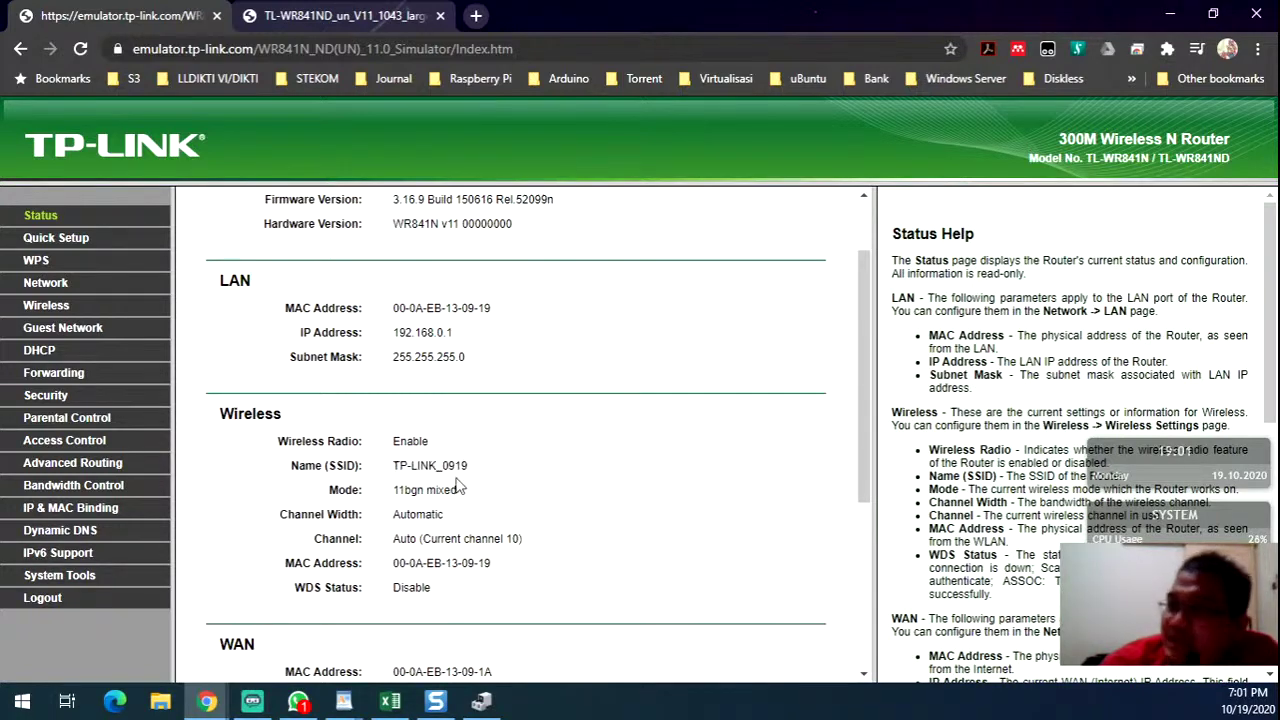
- Enlarge the Status page to 150% and highlight the SSID value in the Wireless section
{"action": "key", "text": "ctrl+plus"}
{"action": "key", "text": "ctrl+plus"}
{"action": "key", "text": "ctrl+plus"}
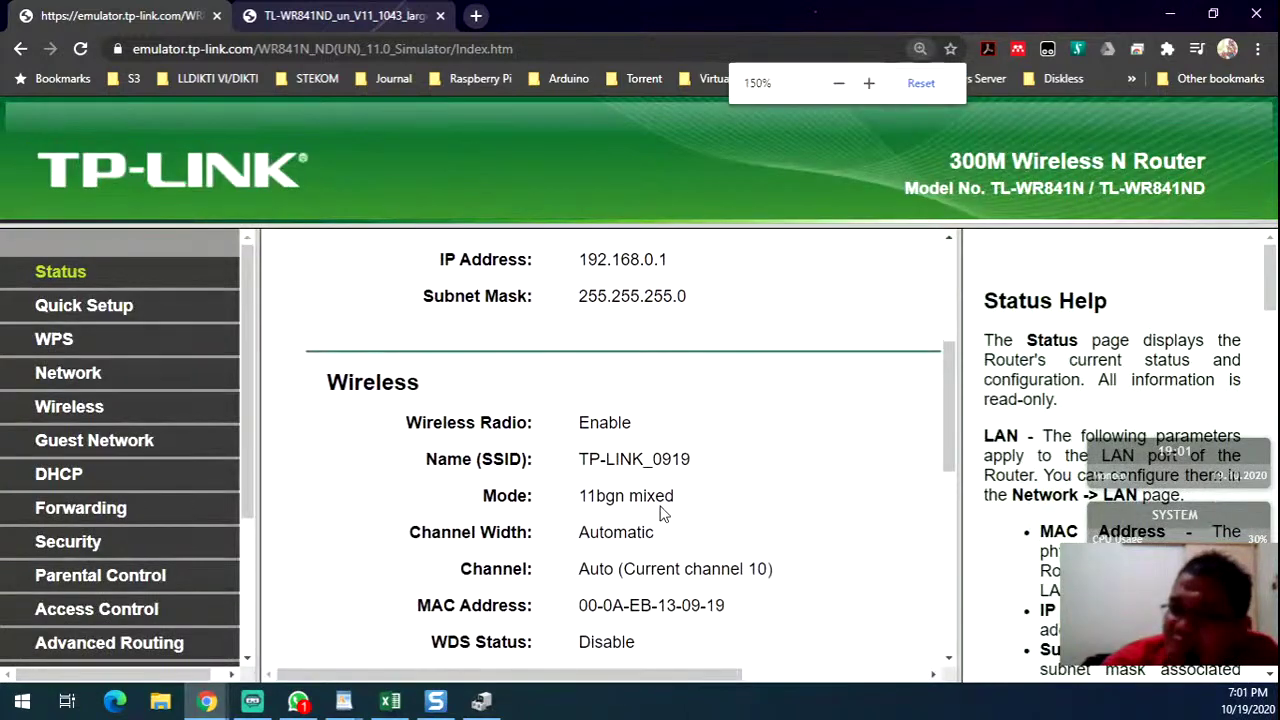
{"action": "scroll", "coordinate": [660, 513], "scroll_direction": "down", "scroll_amount": 1}
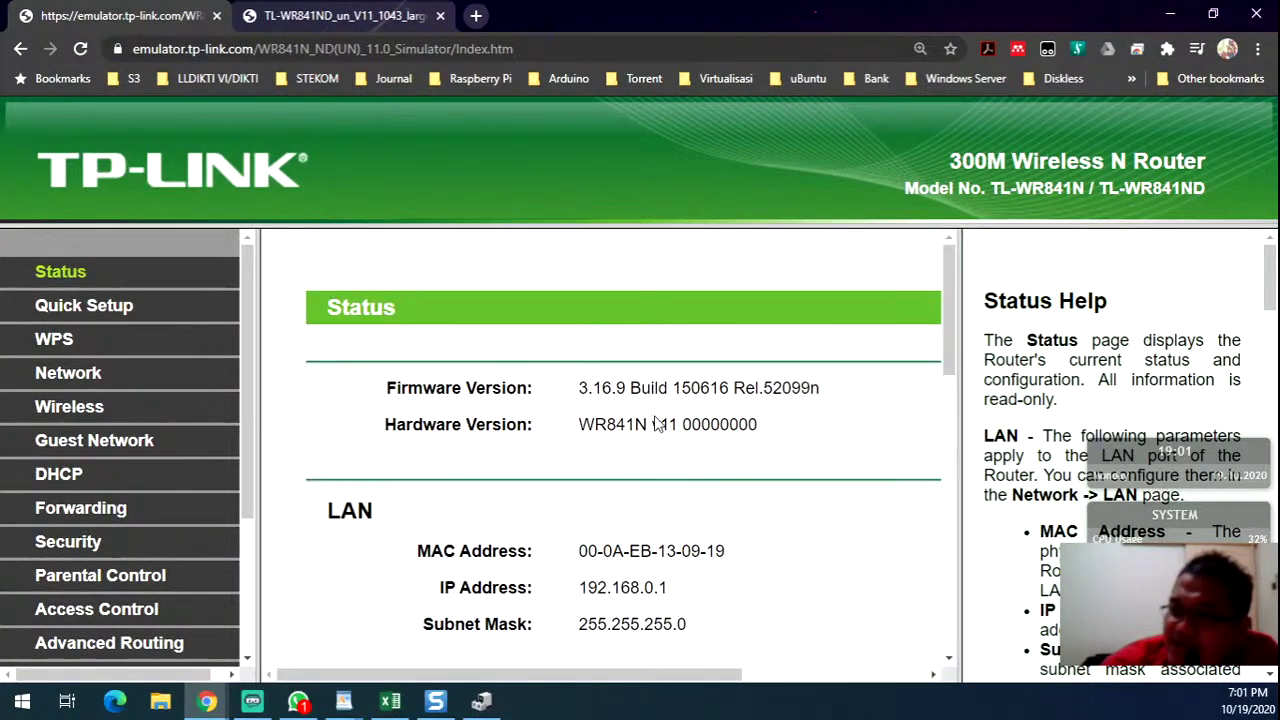
{"action": "scroll", "coordinate": [655, 424], "scroll_direction": "down", "scroll_amount": 3}
{"action": "double_click", "coordinate": [655, 412]}
{"action": "left_click", "coordinate": [590, 414]}
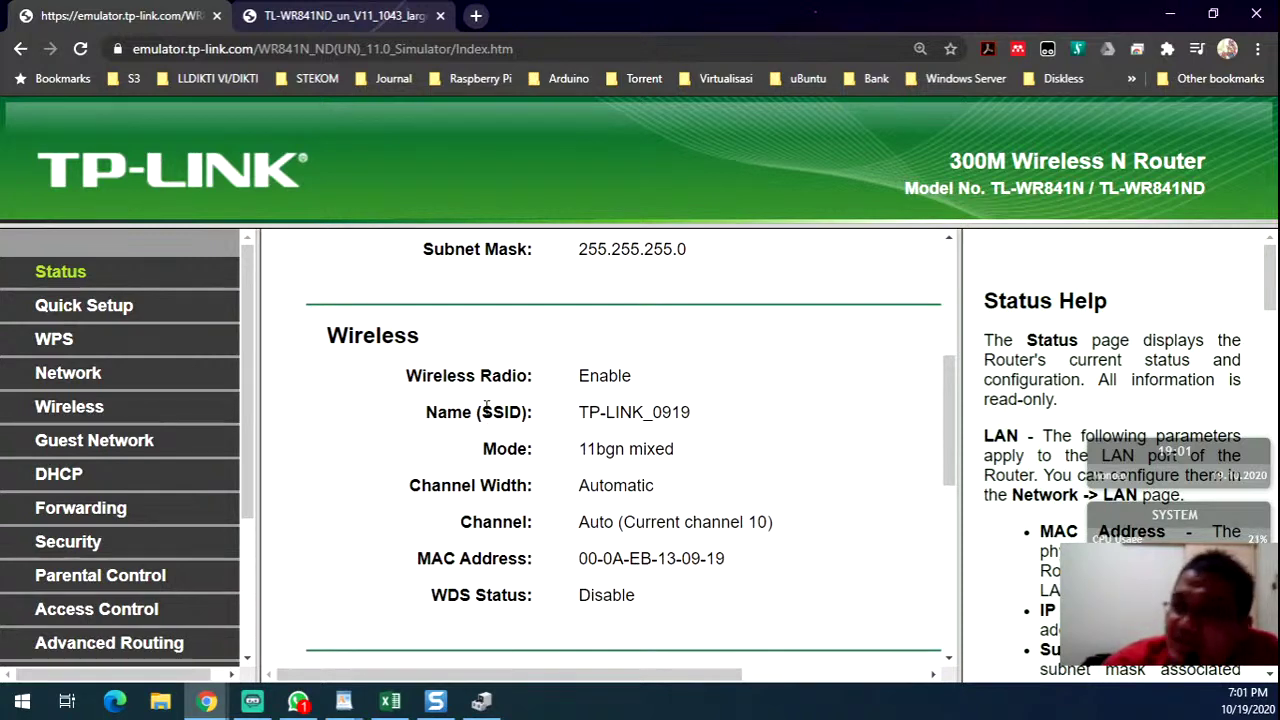
{"action": "left_click_drag", "start_coordinate": [578, 412], "coordinate": [726, 409]}
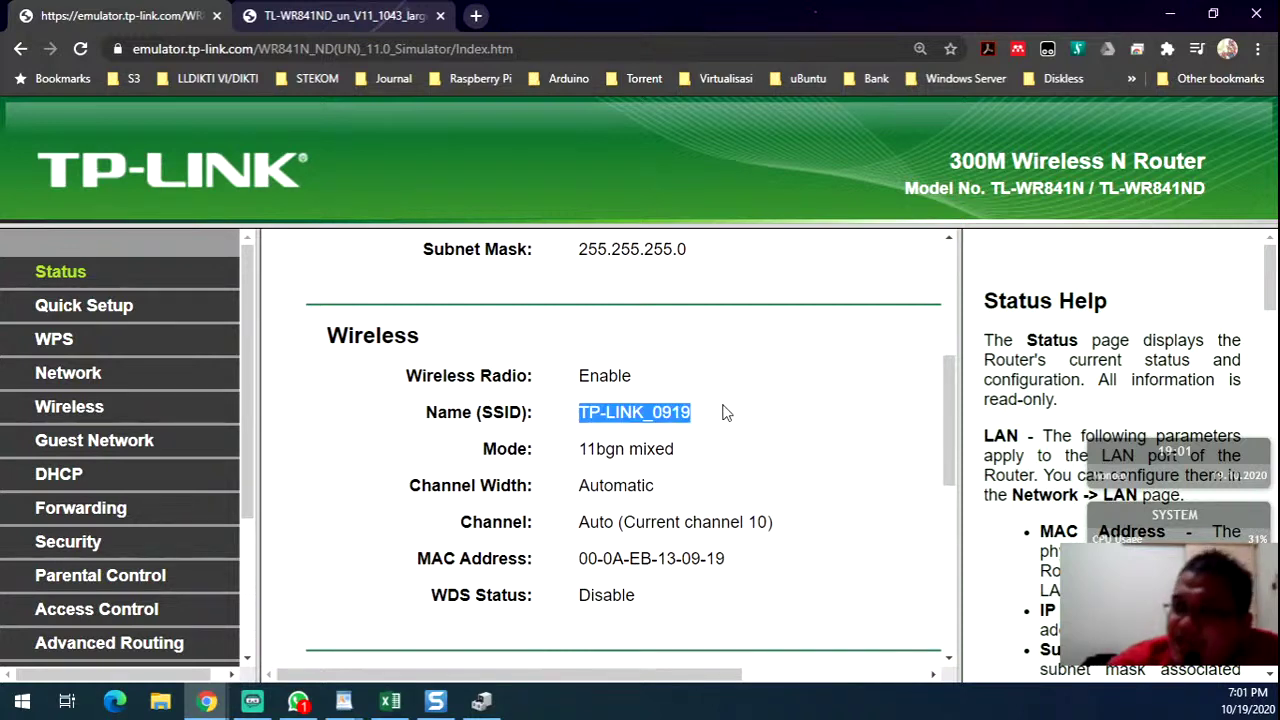
- Review the Status page's Wireless section and highlight the Mode entry with its value
{"action": "scroll", "coordinate": [683, 407], "scroll_direction": "up", "scroll_amount": 4}
{"action": "scroll", "coordinate": [683, 407], "scroll_direction": "down", "scroll_amount": 4}
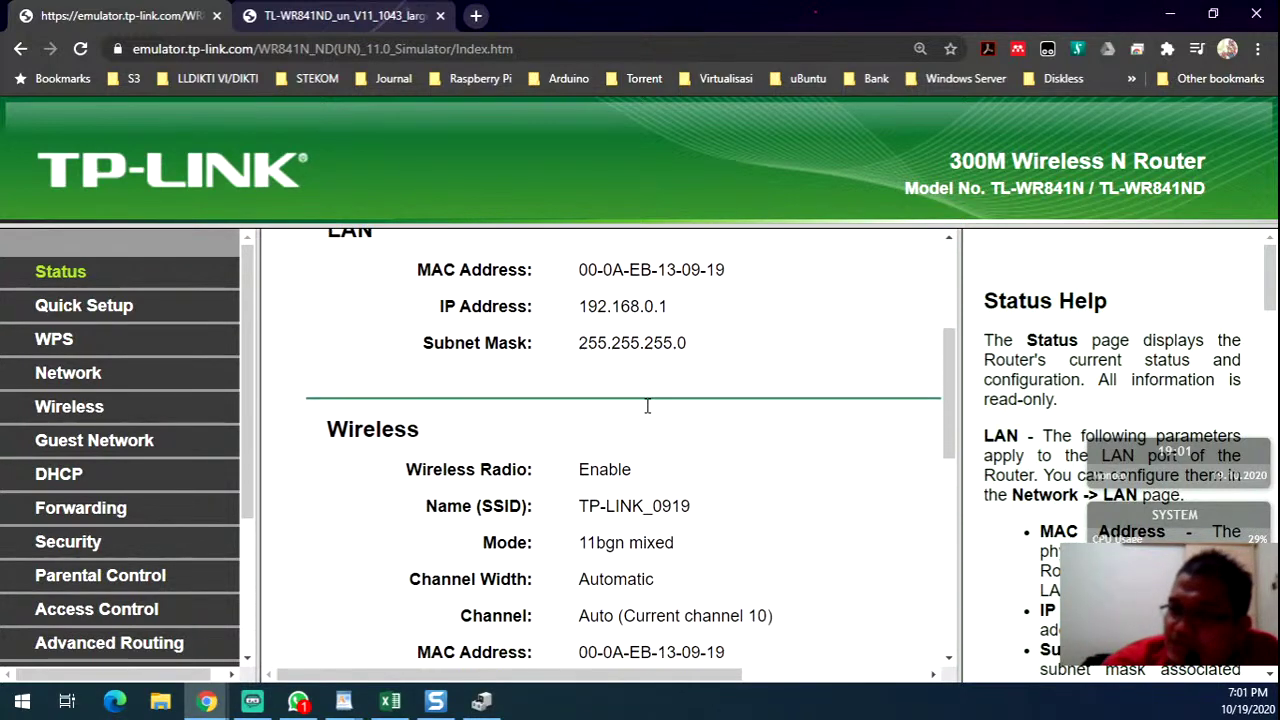
{"action": "scroll", "coordinate": [647, 408], "scroll_direction": "down", "scroll_amount": 1}
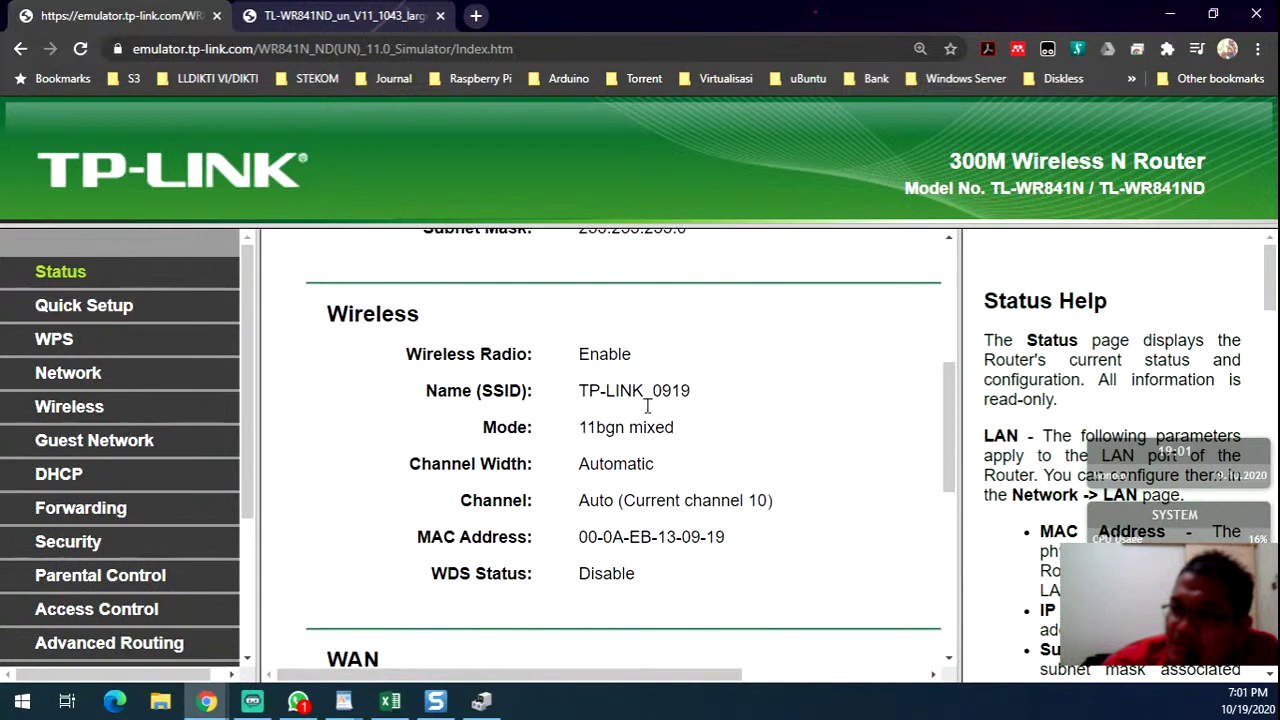
{"action": "scroll", "coordinate": [647, 407], "scroll_direction": "up", "scroll_amount": 1}
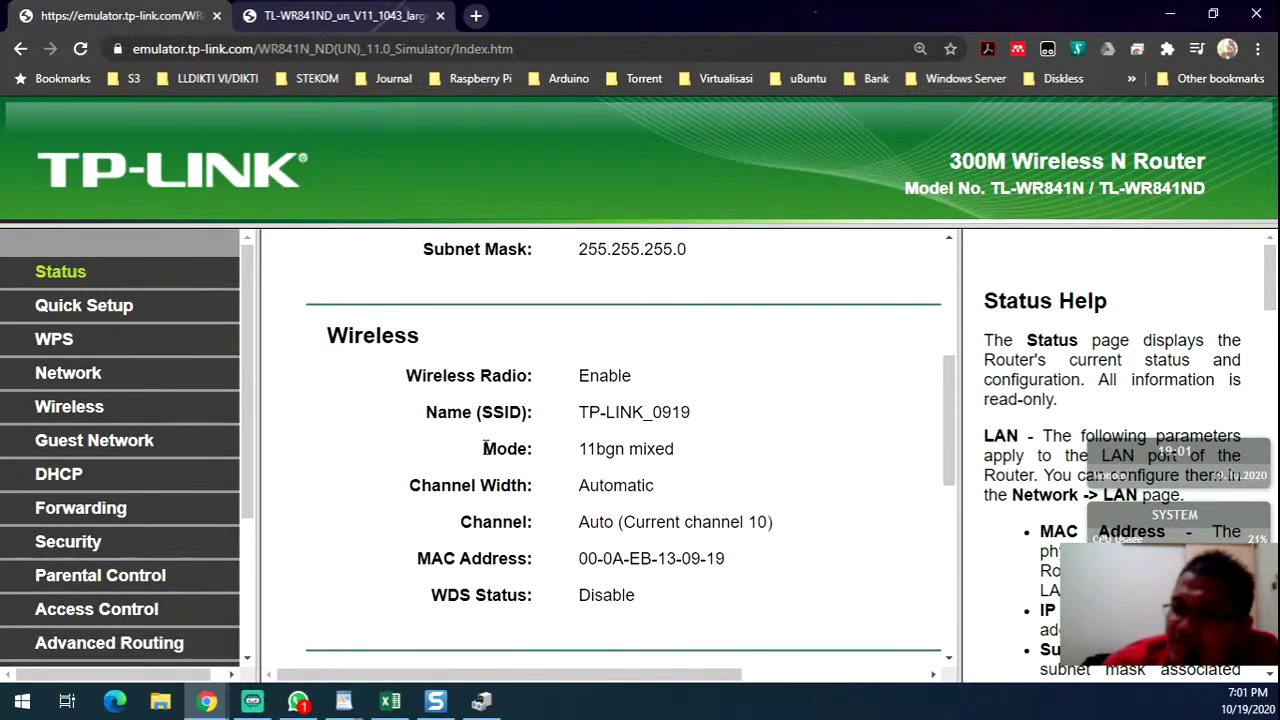
{"action": "left_click_drag", "start_coordinate": [483, 449], "coordinate": [677, 449]}
{"action": "left_click", "coordinate": [658, 446]}
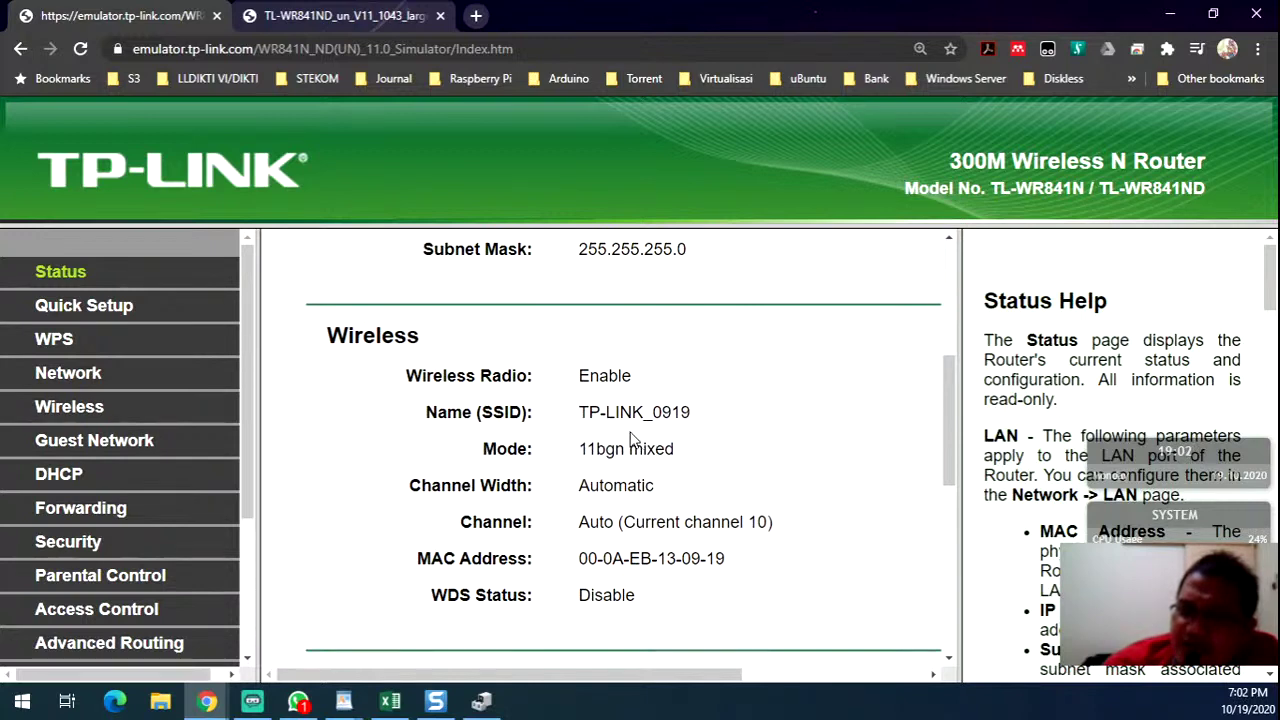
- Highlight the Wireless heading and the word "mixed" in the Mode value on the Status page, and clear the selection
{"action": "left_click_drag", "start_coordinate": [440, 346], "coordinate": [320, 354]}
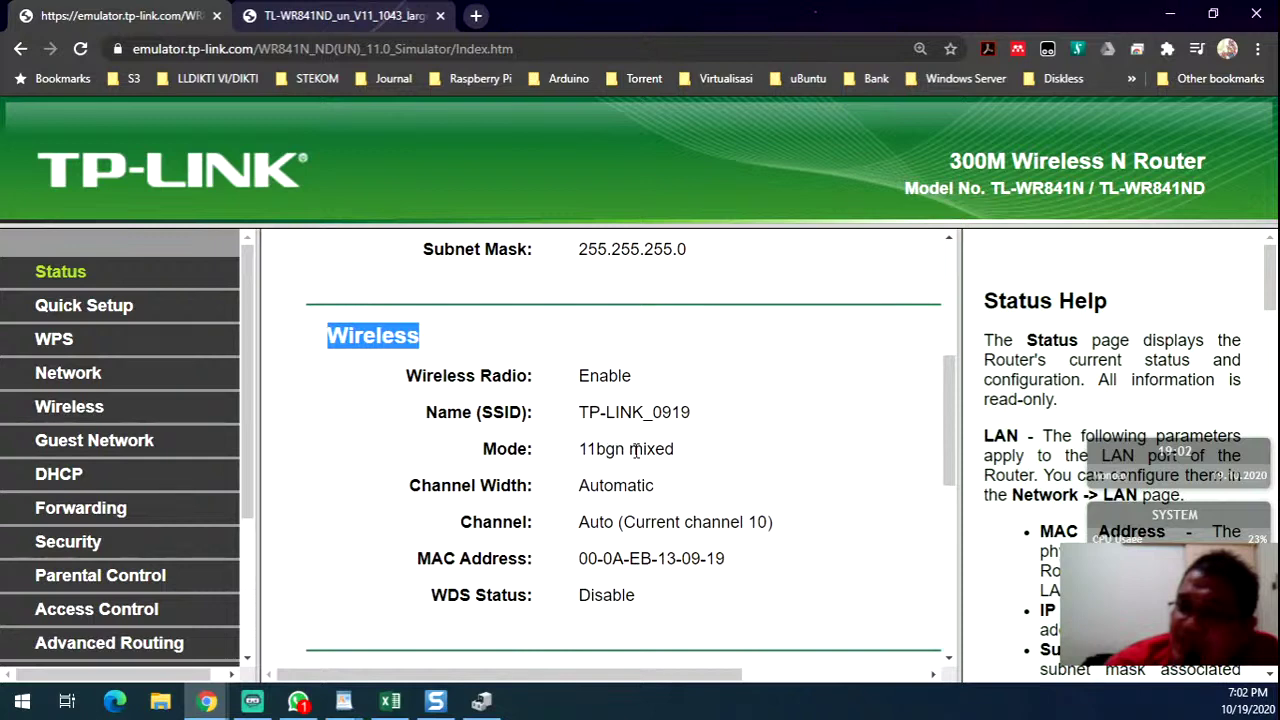
{"action": "scroll", "coordinate": [686, 520], "scroll_direction": "down", "scroll_amount": 4}
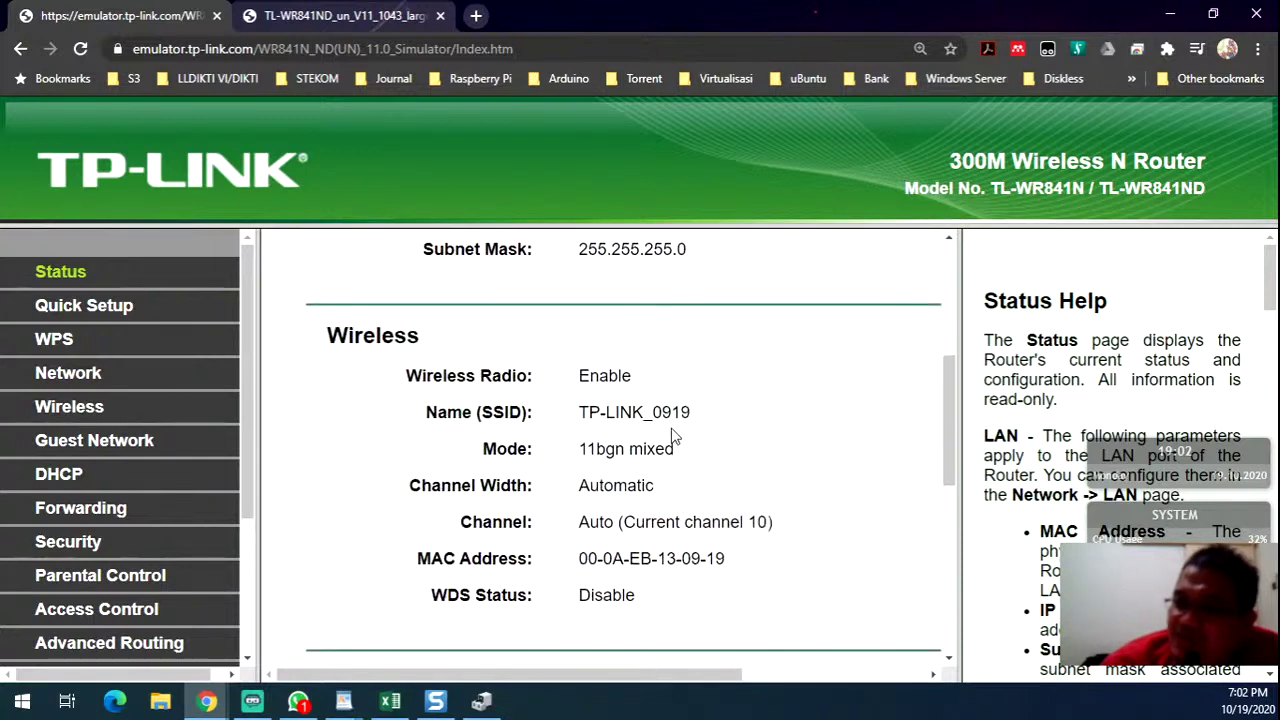
{"action": "left_click_drag", "start_coordinate": [632, 448], "coordinate": [680, 452]}
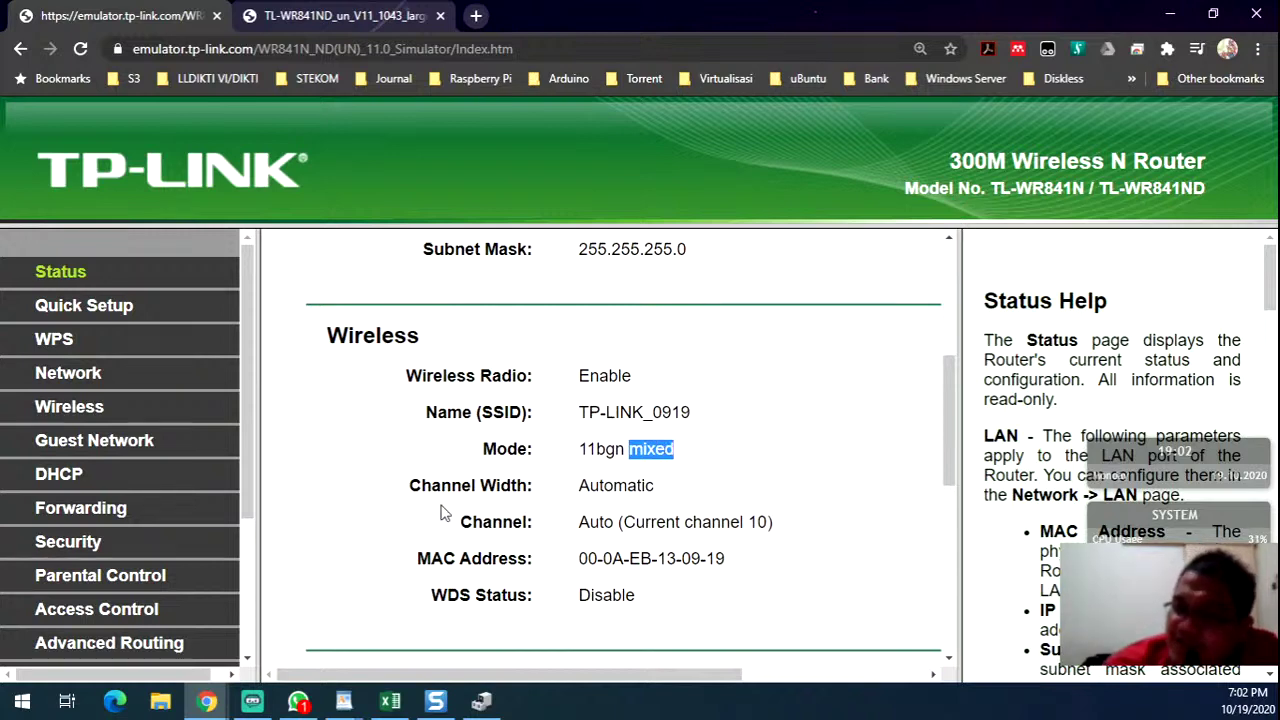
{"action": "left_click", "coordinate": [428, 617]}
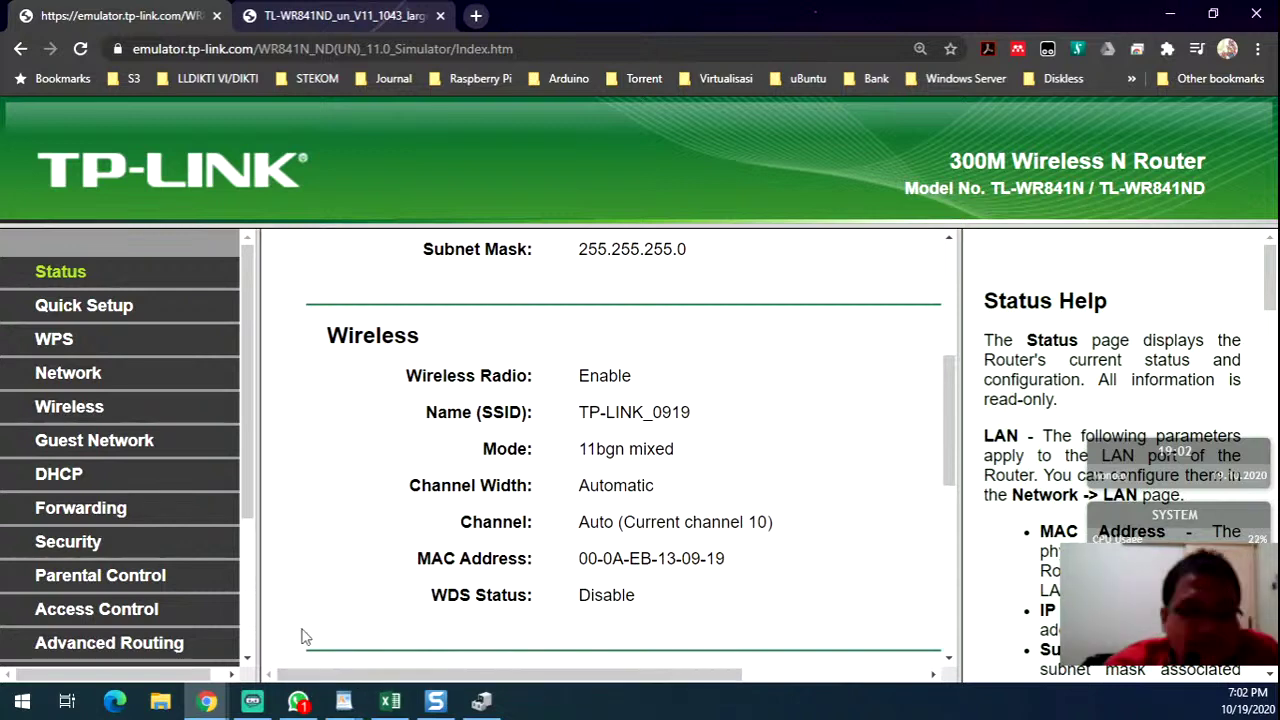
- Switch to the Google Classroom PDF Jaringan_Komputer_III_2_4.pdf and show the 2.4GHz channels diagram on page 10
{"action": "mouse_move", "coordinate": [207, 701]}
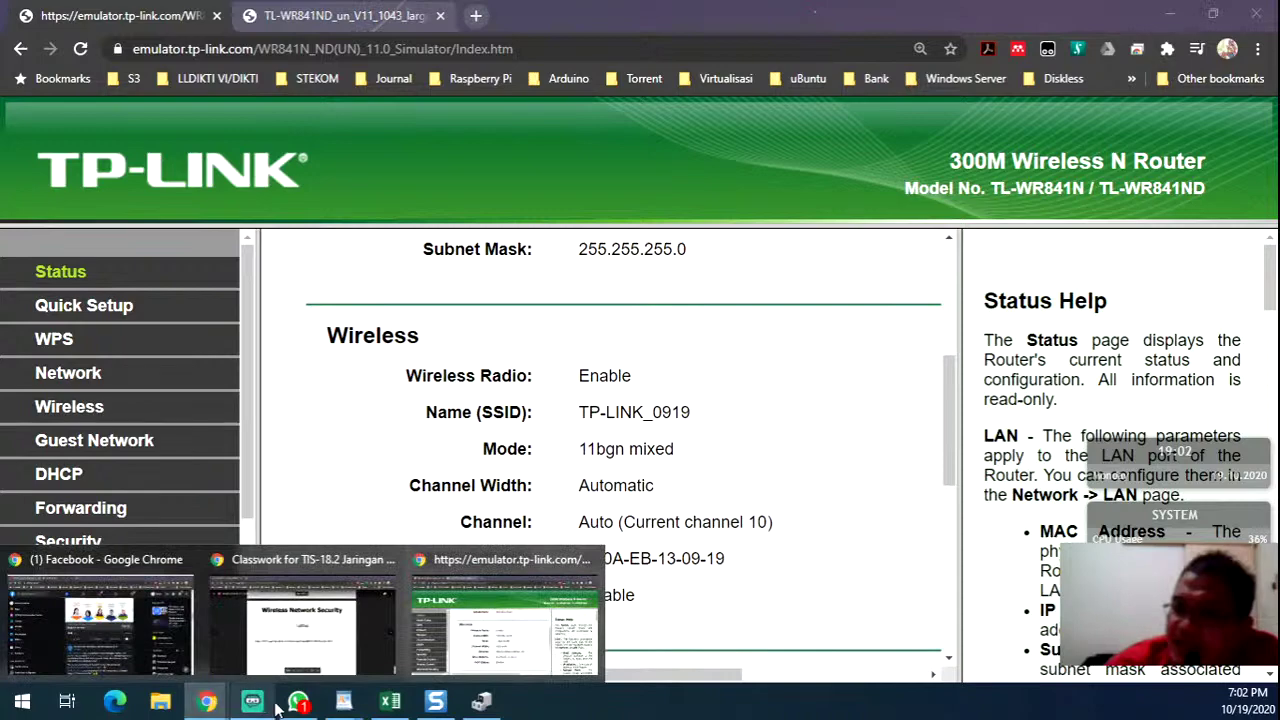
{"action": "left_click", "coordinate": [309, 632]}
{"action": "scroll", "coordinate": [622, 480], "scroll_direction": "up", "scroll_amount": 5}
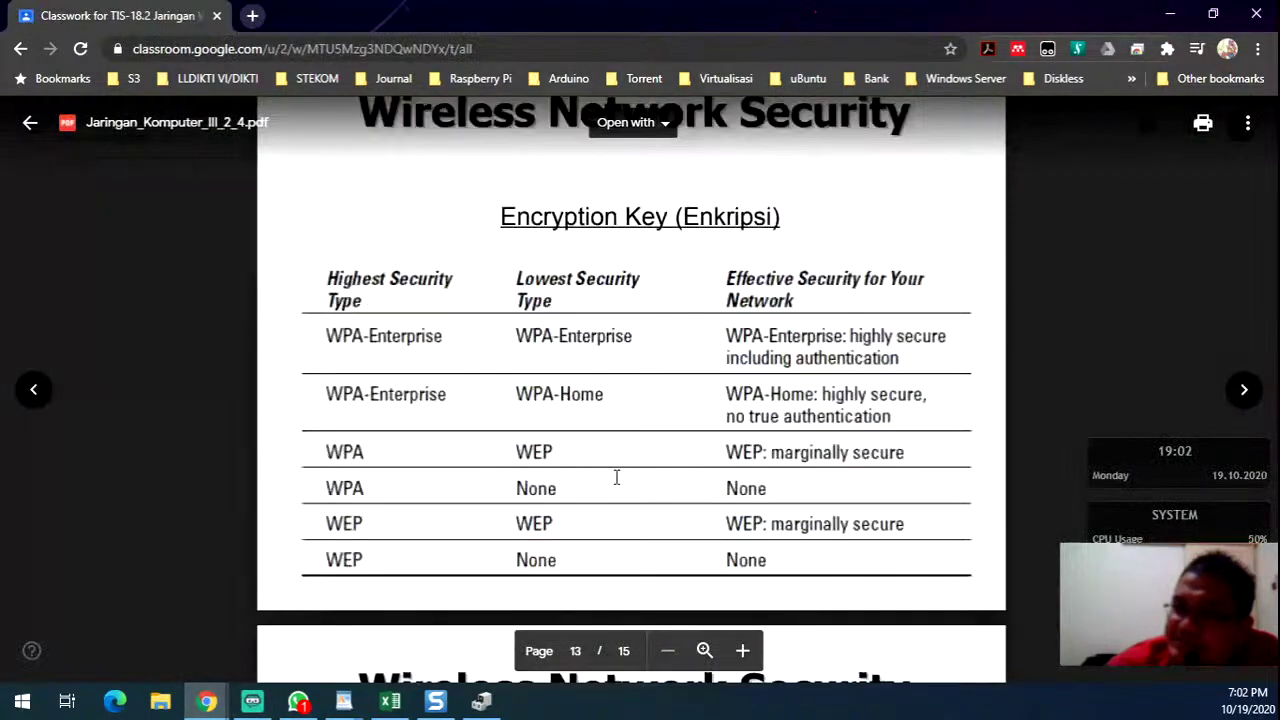
{"action": "scroll", "coordinate": [616, 477], "scroll_direction": "up", "scroll_amount": 15}
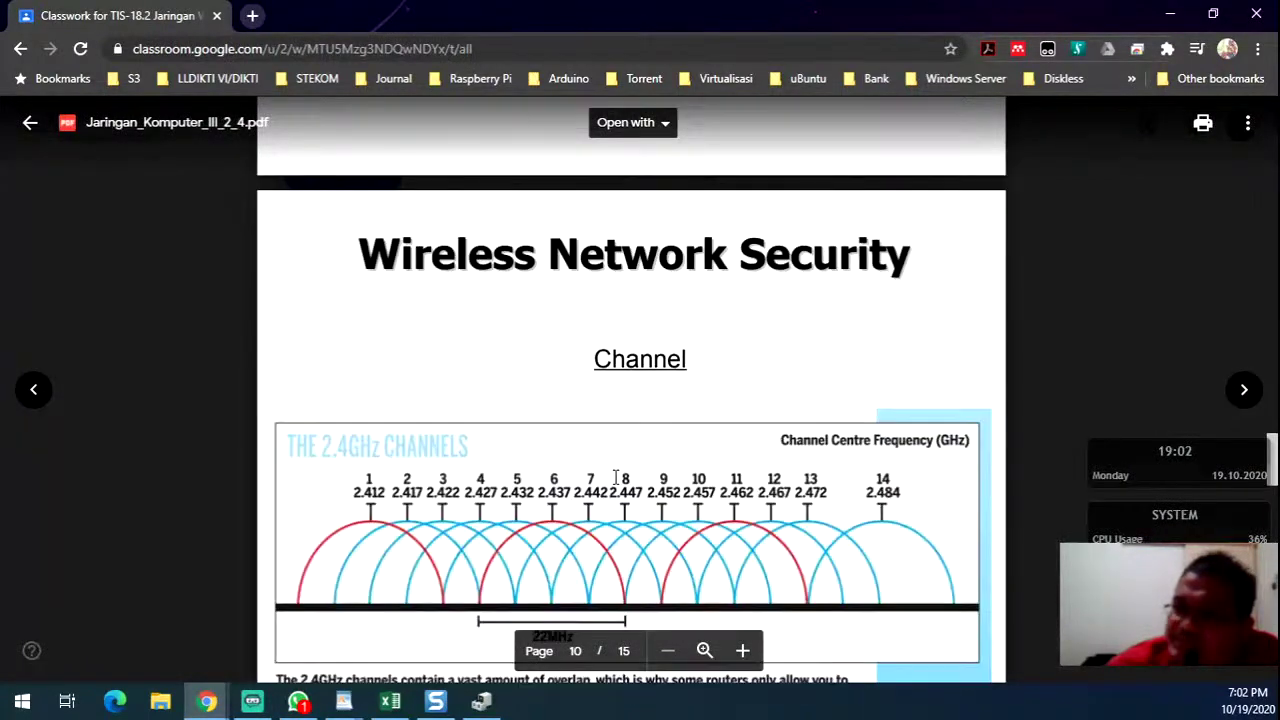
{"action": "scroll", "coordinate": [616, 477], "scroll_direction": "down", "scroll_amount": 3}
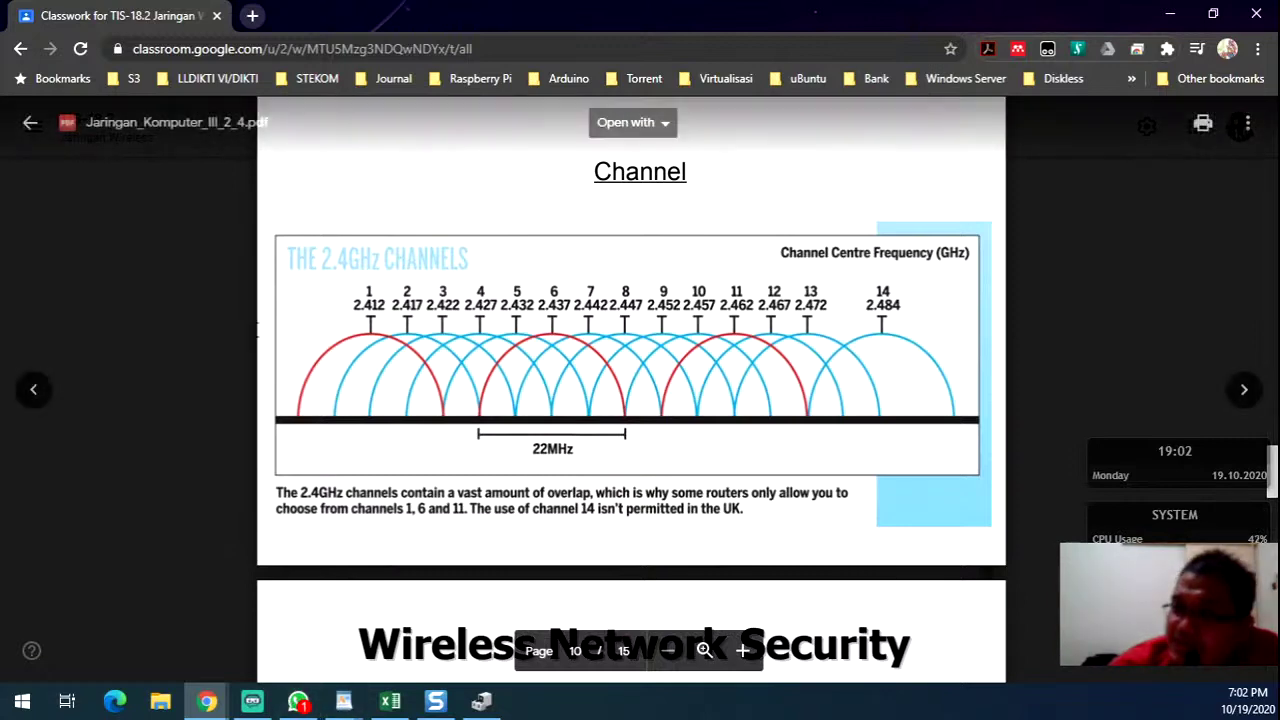
- Return to the router emulator and highlight the Channel Width entry with its value in the Status page's Wireless section
{"action": "left_click", "coordinate": [207, 703]}
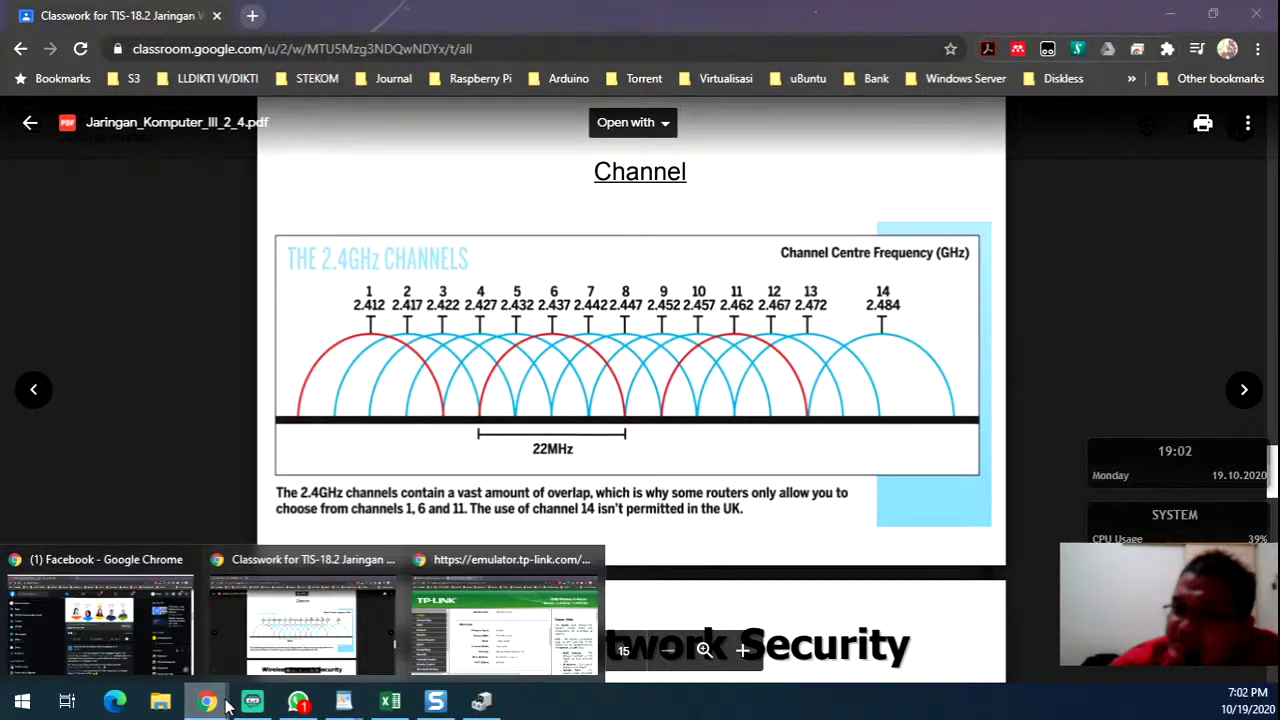
{"action": "left_click", "coordinate": [505, 625]}
{"action": "scroll", "coordinate": [646, 513], "scroll_direction": "up", "scroll_amount": 5}
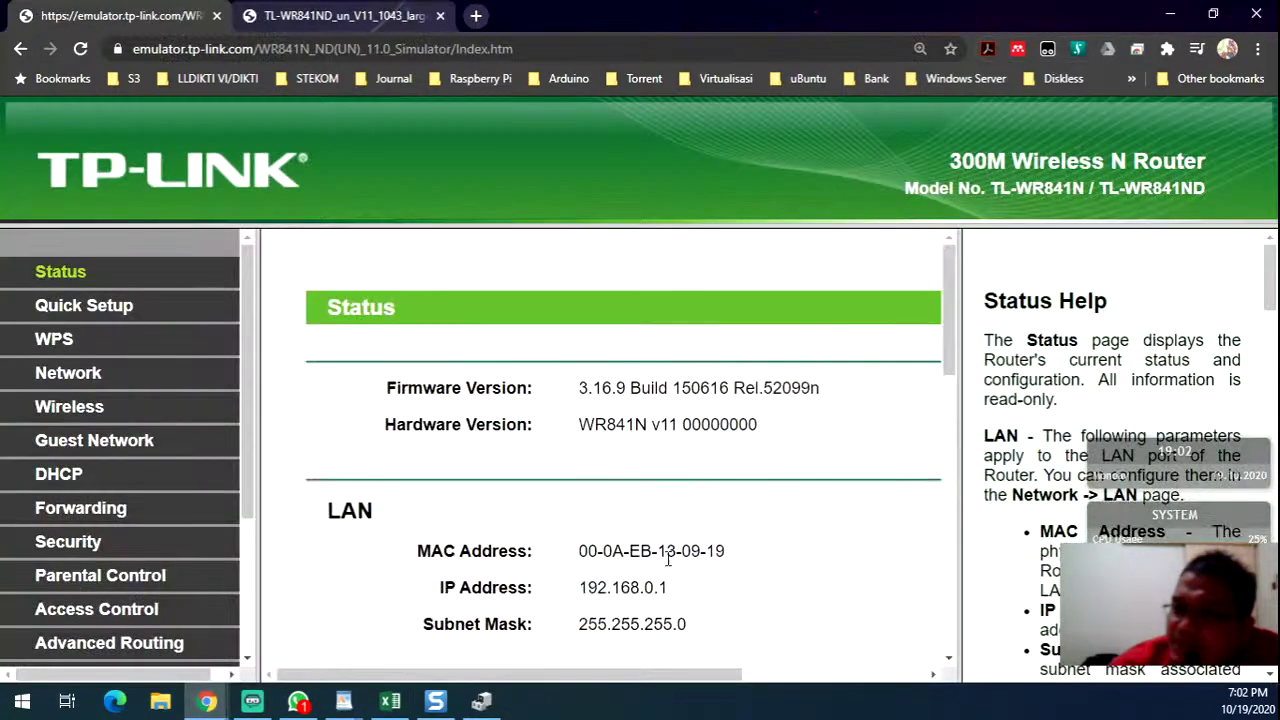
{"action": "scroll", "coordinate": [646, 513], "scroll_direction": "down", "scroll_amount": 4}
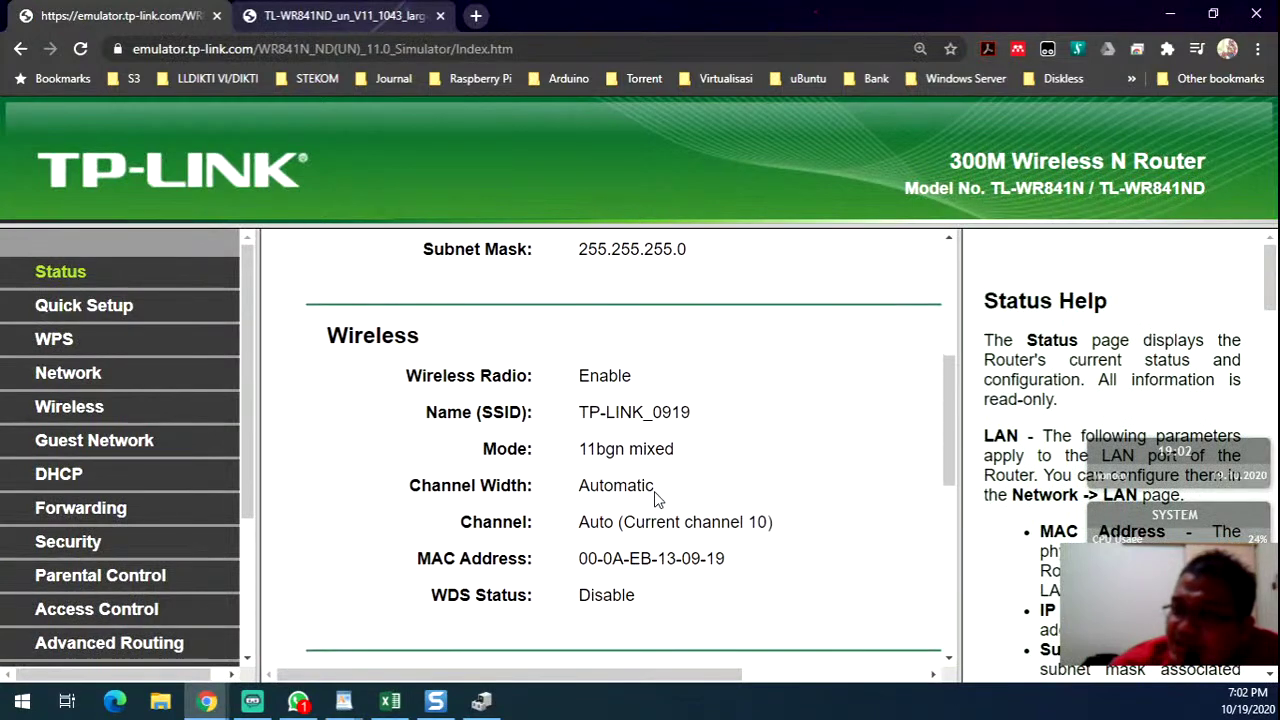
{"action": "left_click_drag", "start_coordinate": [654, 491], "coordinate": [421, 481]}
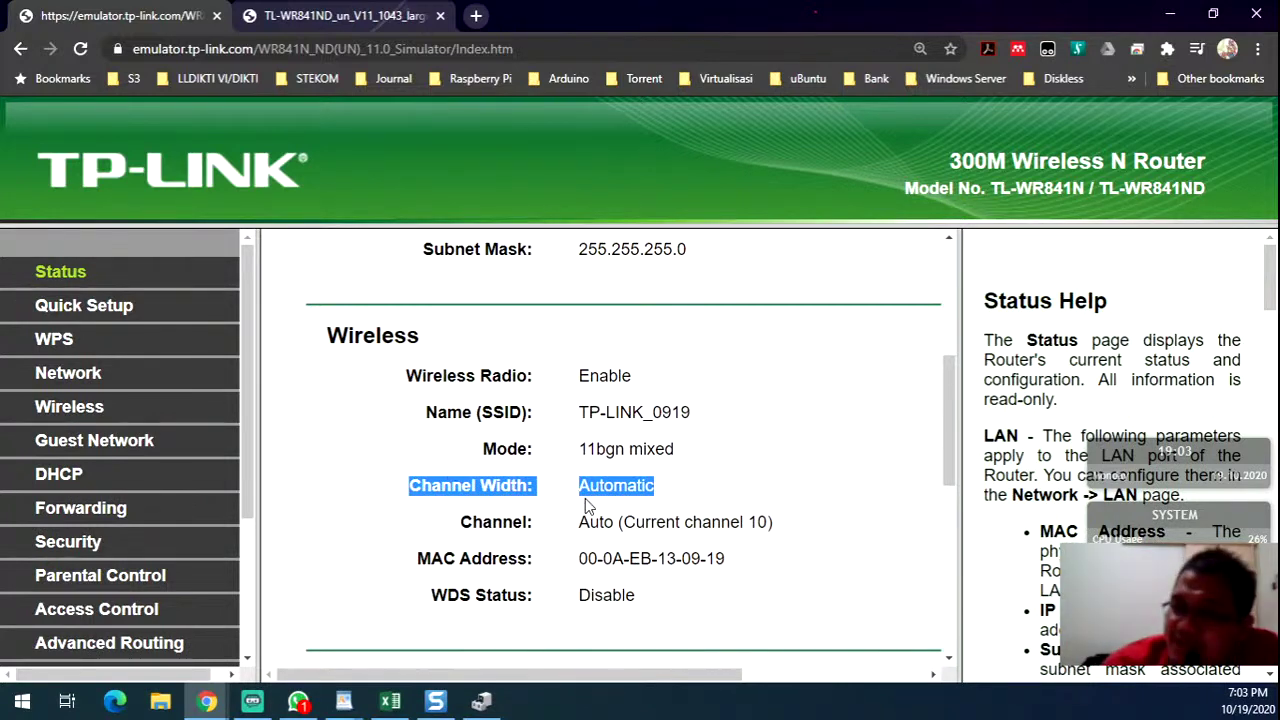
- Highlight the current channel in the Wireless section's Channel entry, and bring the PDF's Channel diagram back into view
{"action": "scroll", "coordinate": [585, 500], "scroll_direction": "down", "scroll_amount": 1}
{"action": "left_click", "coordinate": [466, 428]}
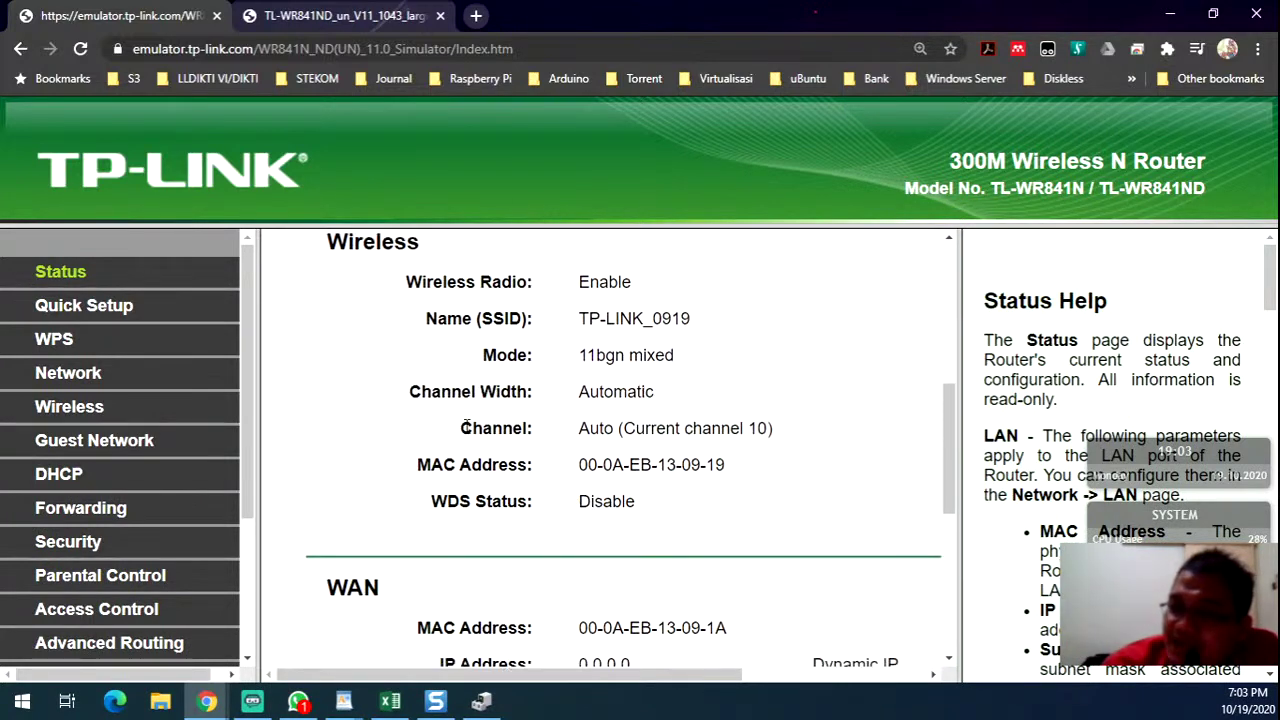
{"action": "left_click_drag", "start_coordinate": [624, 428], "coordinate": [768, 430]}
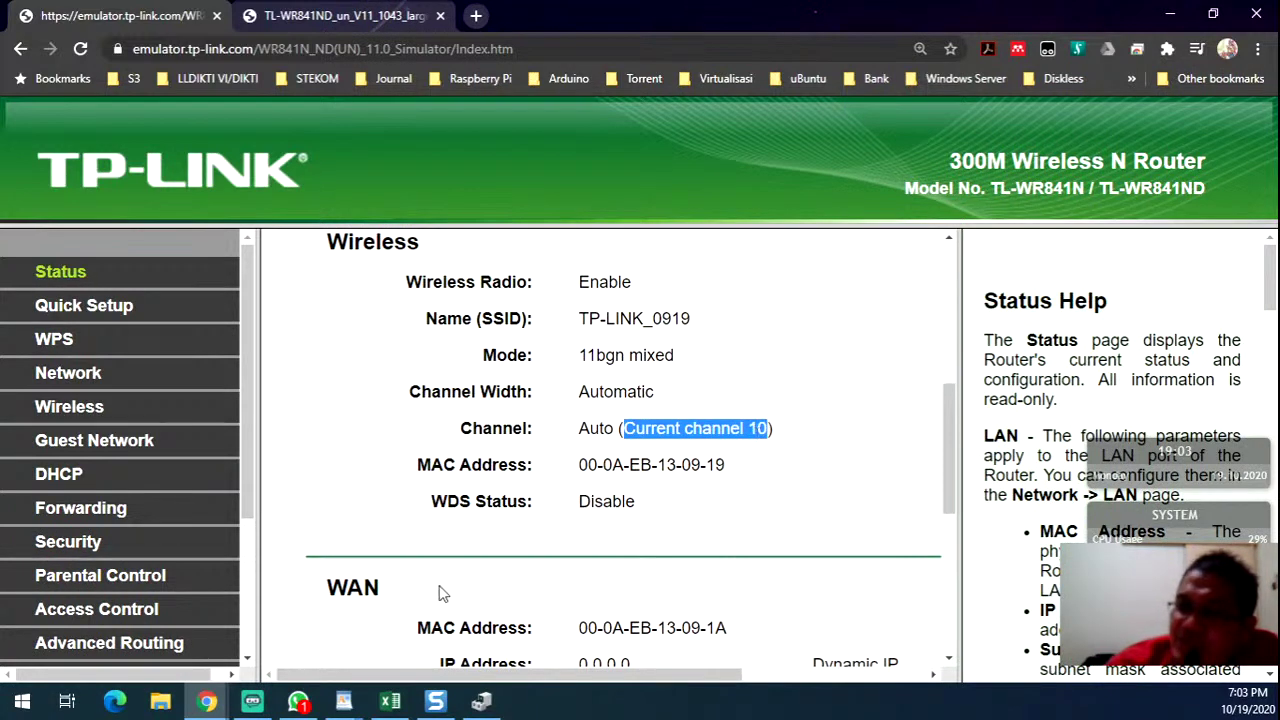
{"action": "left_click", "coordinate": [300, 704]}
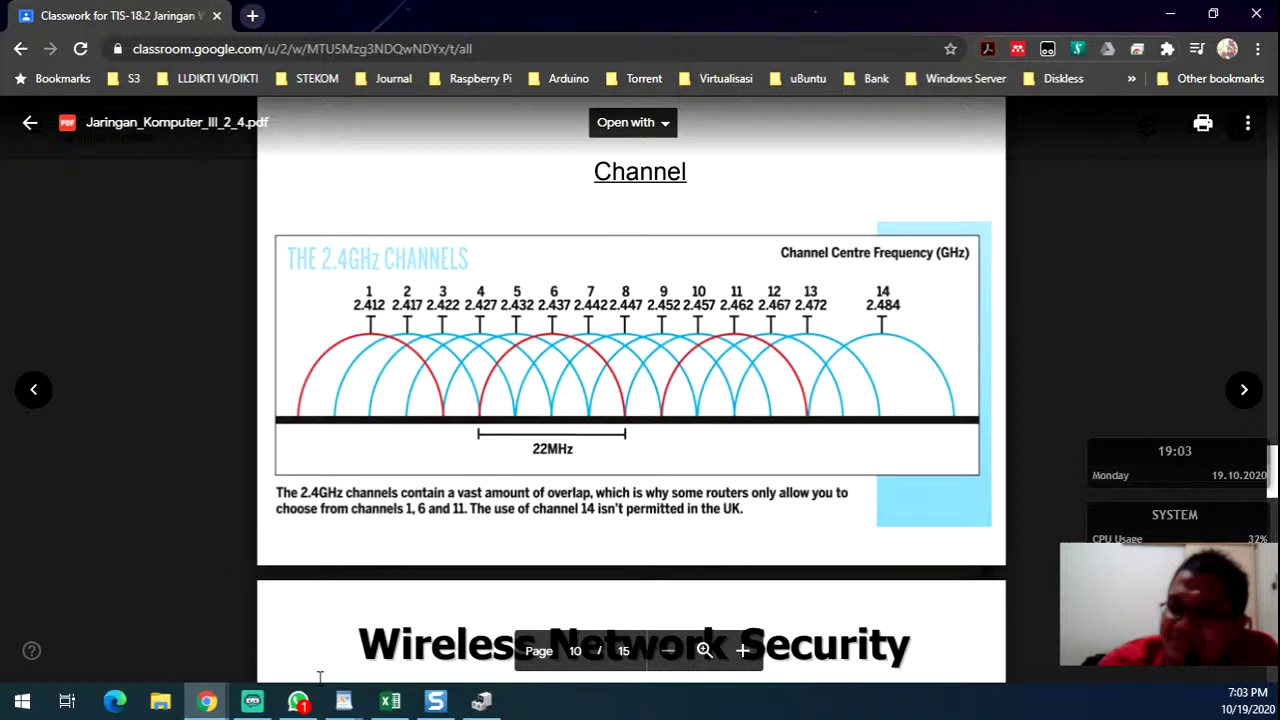
- Return to the router emulator's Status page and highlight the WDS Status entry with its value in the Wireless section
{"action": "mouse_move", "coordinate": [207, 701]}
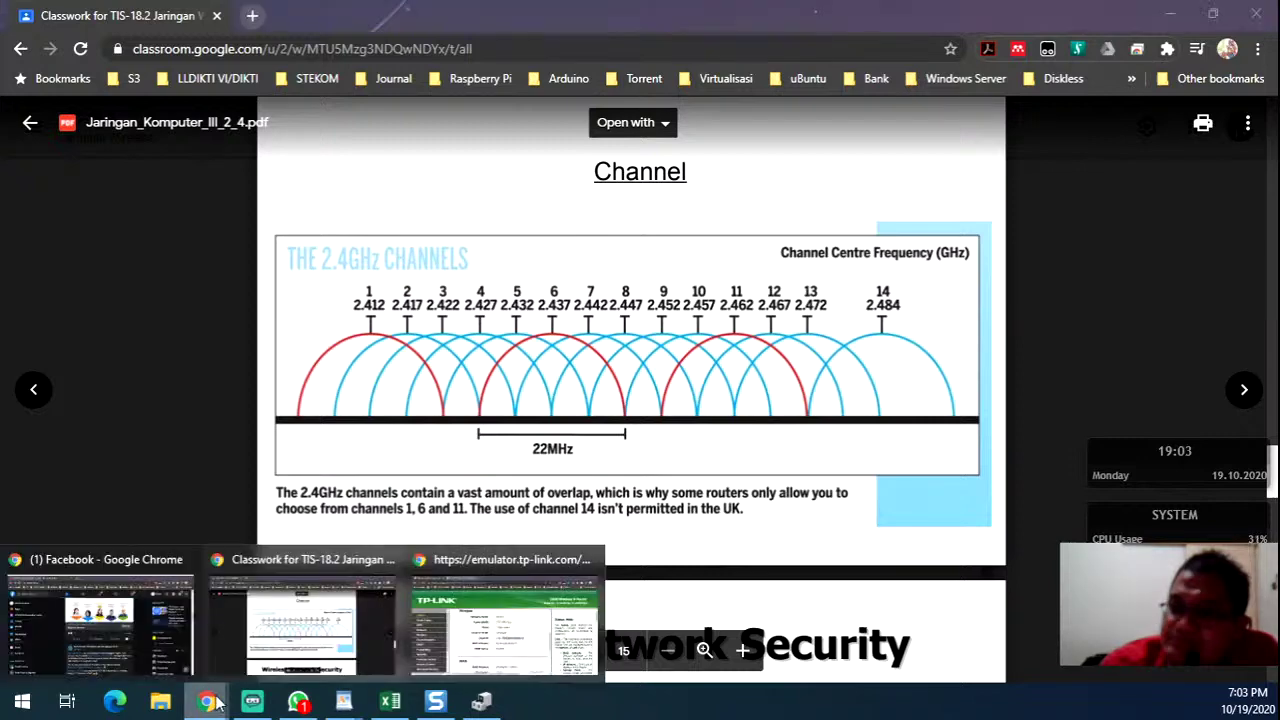
{"action": "left_click", "coordinate": [510, 600]}
{"action": "scroll", "coordinate": [612, 522], "scroll_direction": "down", "scroll_amount": 2}
{"action": "scroll", "coordinate": [612, 522], "scroll_direction": "down", "scroll_amount": 2}
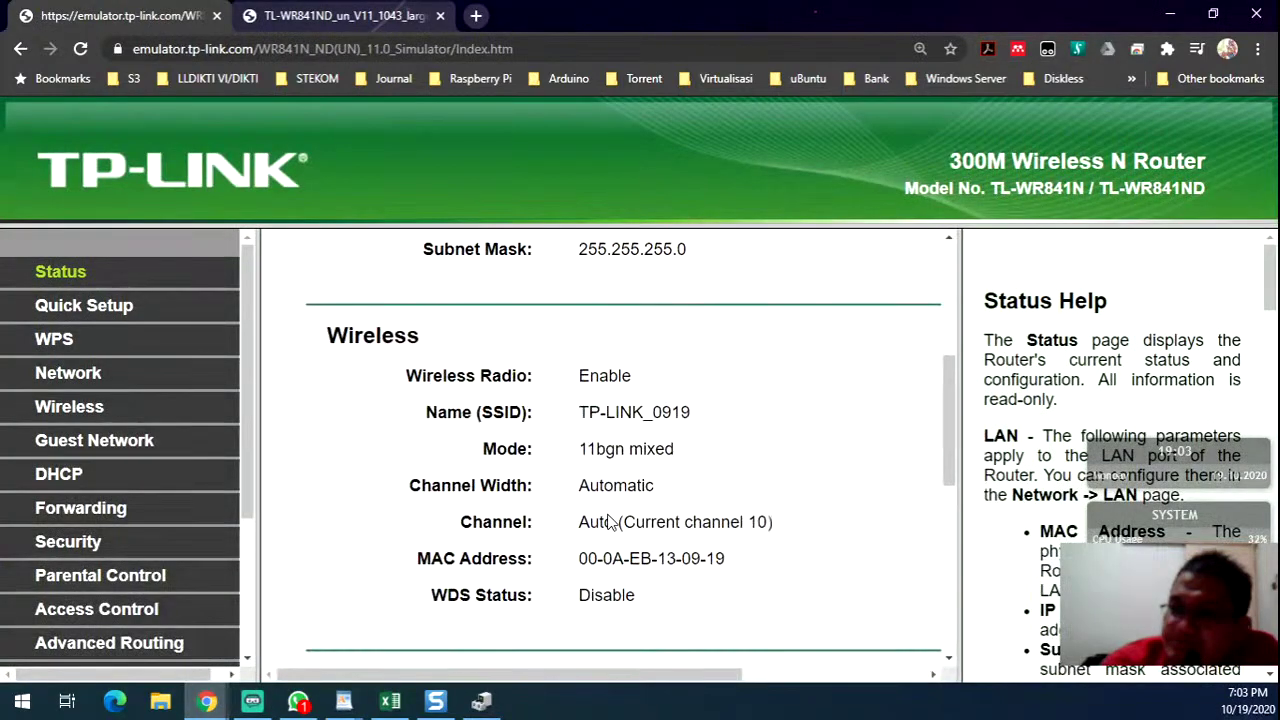
{"action": "scroll", "coordinate": [612, 522], "scroll_direction": "down", "scroll_amount": 1}
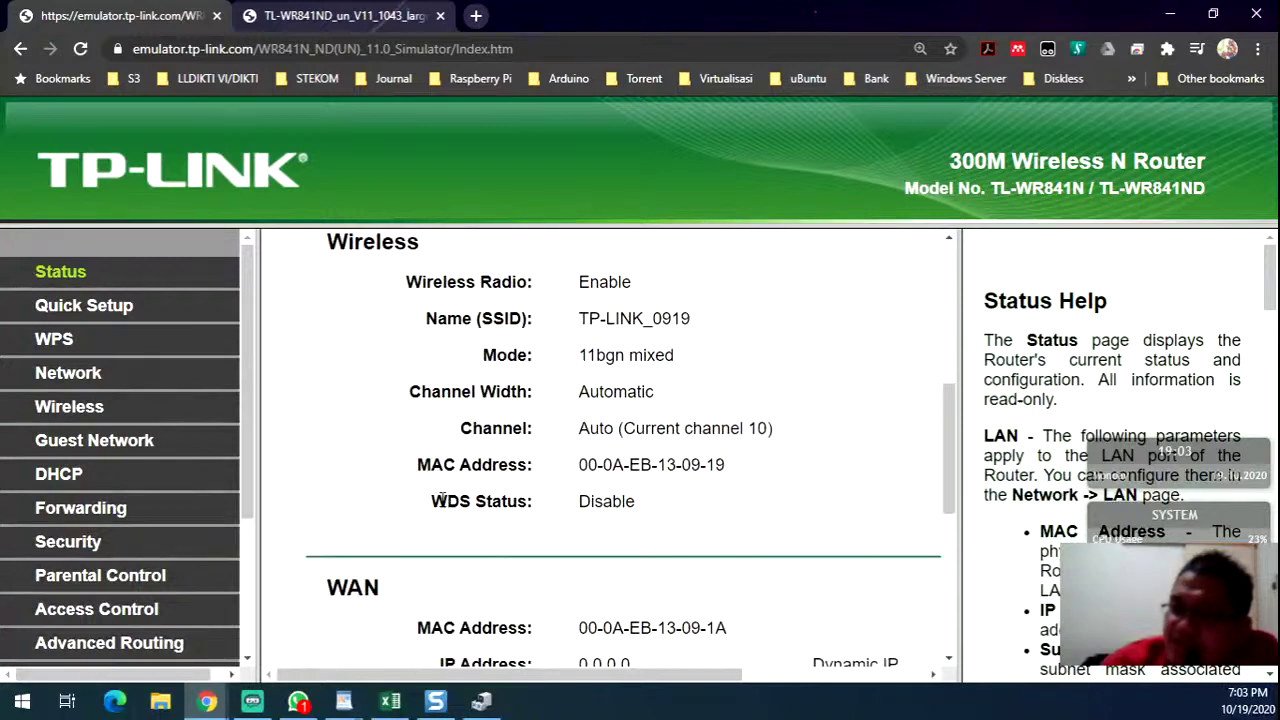
{"action": "left_click_drag", "start_coordinate": [441, 500], "coordinate": [528, 499]}
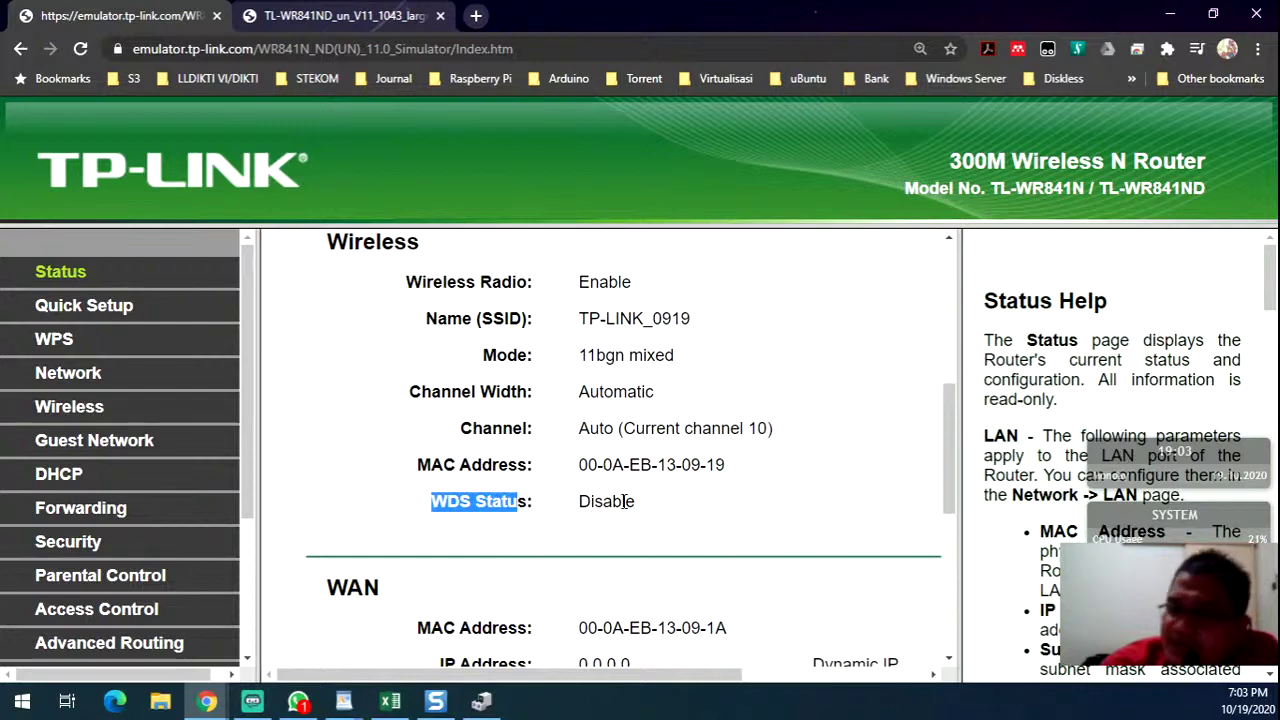
{"action": "left_click_drag", "start_coordinate": [646, 511], "coordinate": [448, 487]}
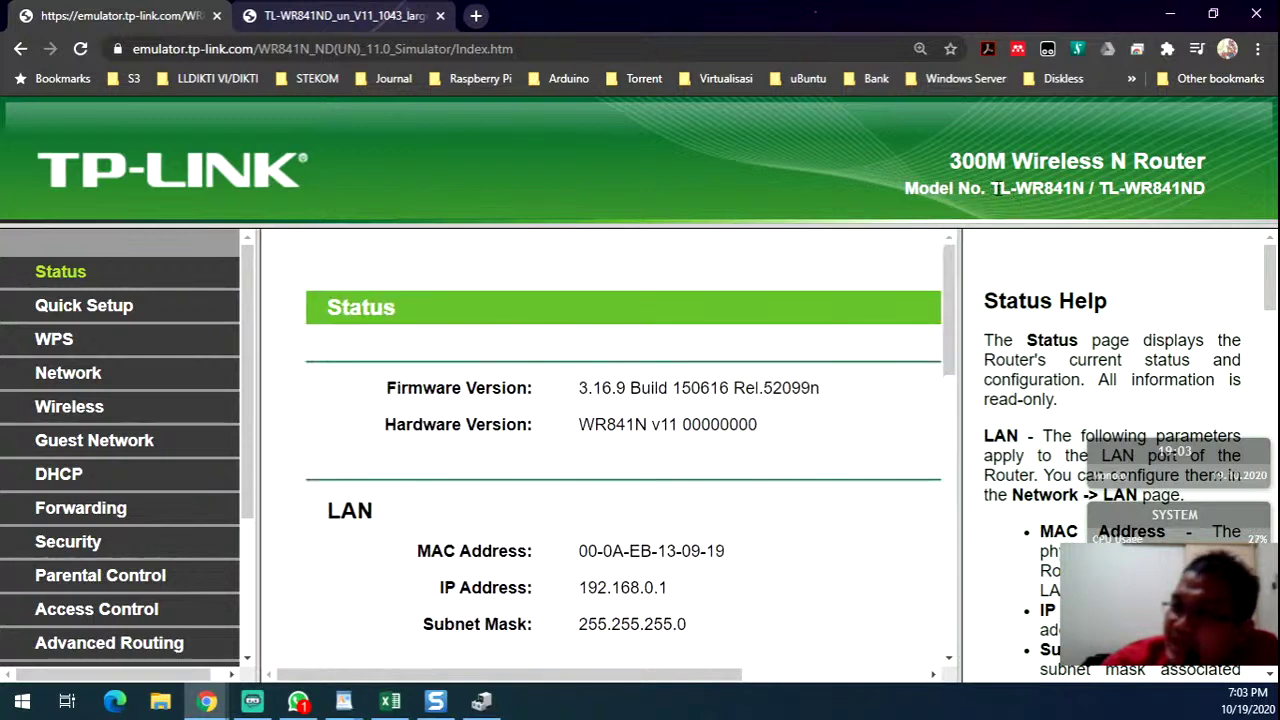
- Highlight the model number TL-WR841N in the page header and review the Status page's WAN section
{"action": "left_click_drag", "start_coordinate": [993, 189], "coordinate": [1087, 199]}
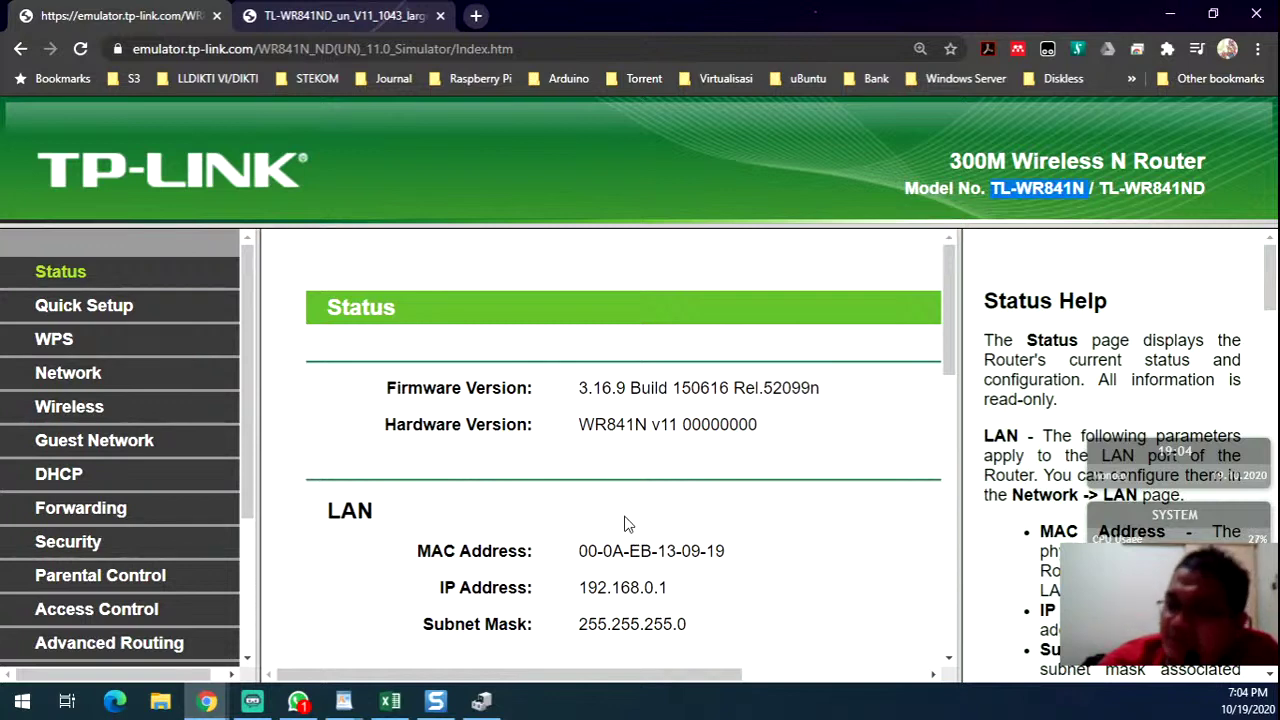
{"action": "scroll", "coordinate": [628, 522], "scroll_direction": "down", "scroll_amount": 4}
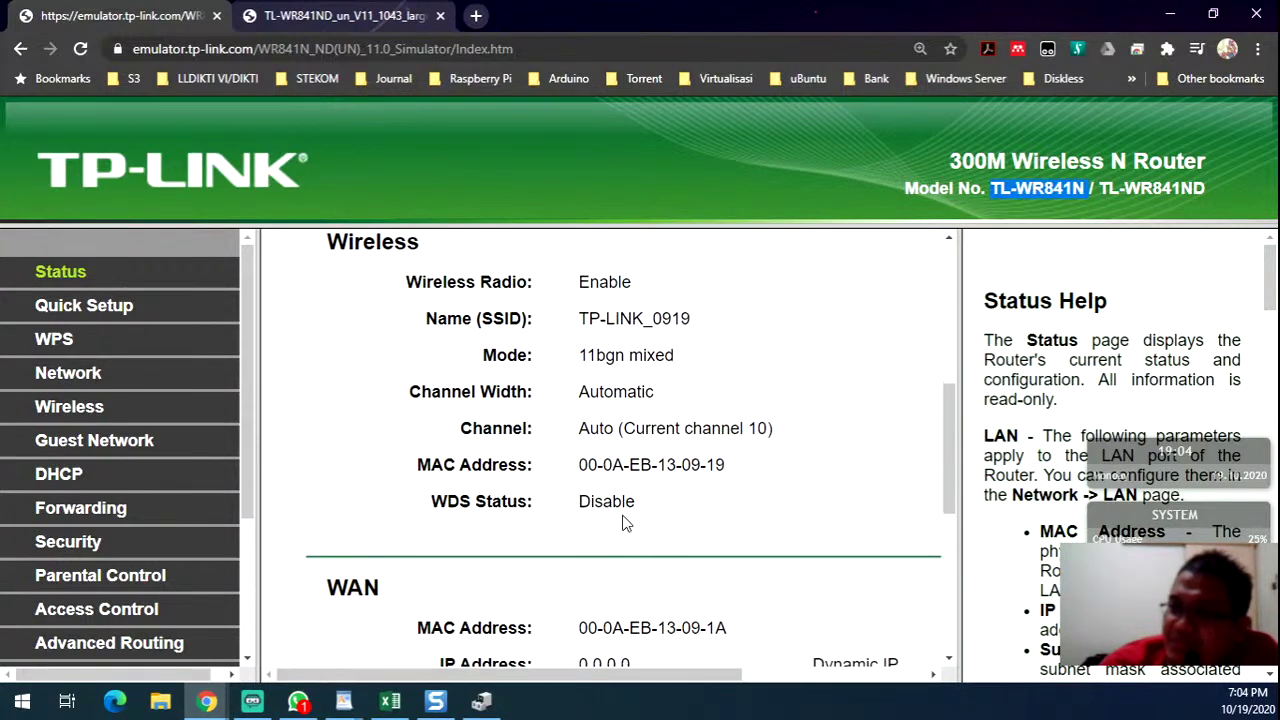
{"action": "scroll", "coordinate": [623, 516], "scroll_direction": "down", "scroll_amount": 1}
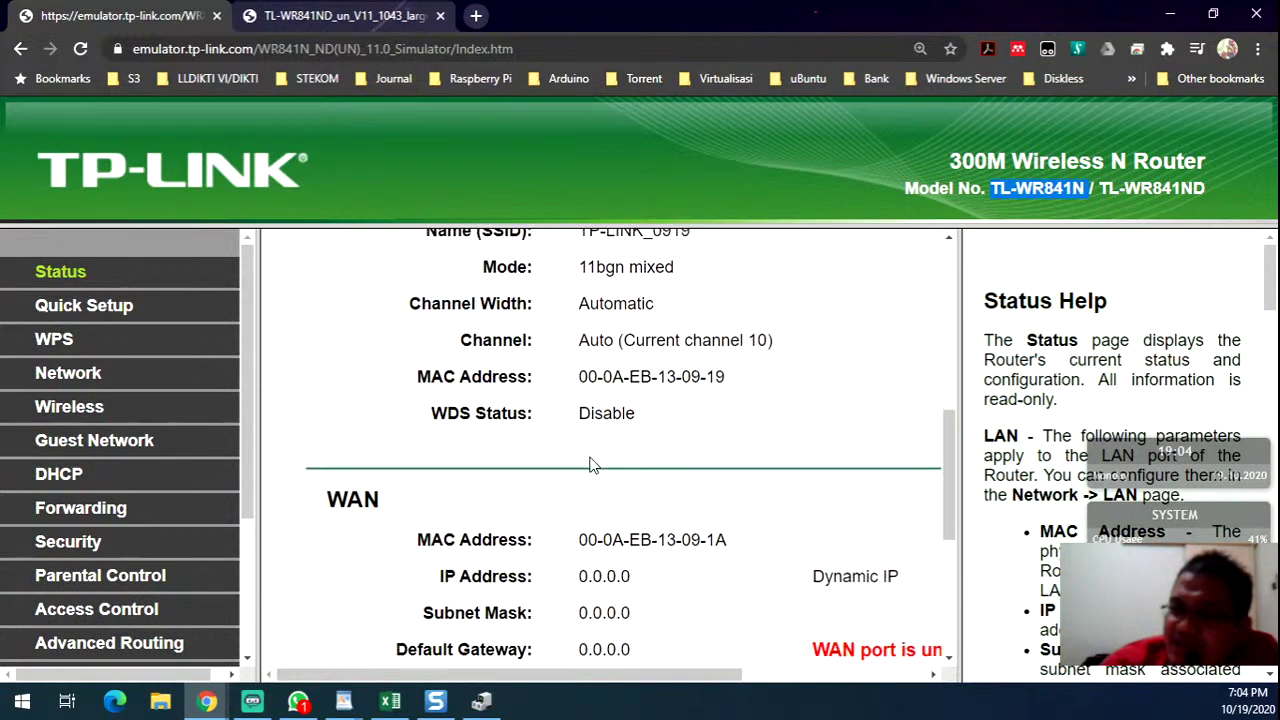
{"action": "scroll", "coordinate": [595, 466], "scroll_direction": "up", "scroll_amount": 2}
{"action": "scroll", "coordinate": [614, 453], "scroll_direction": "down", "scroll_amount": 3}
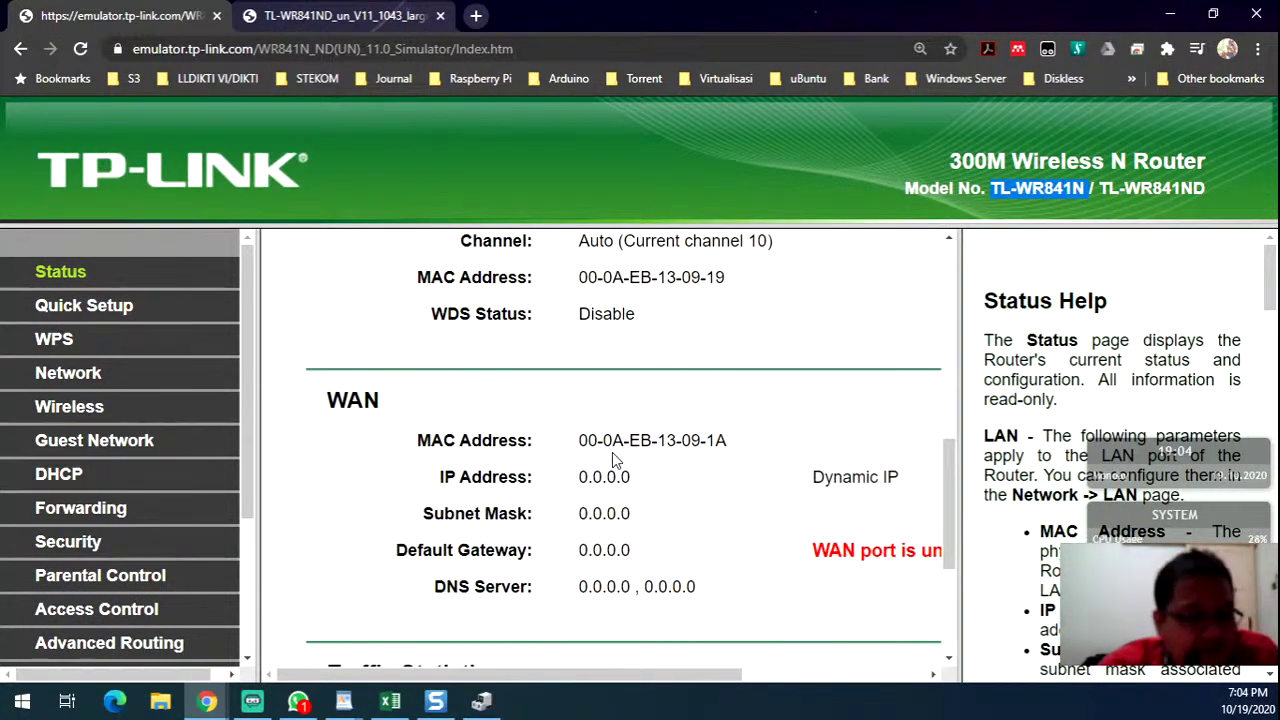
{"action": "scroll", "coordinate": [640, 452], "scroll_direction": "up", "scroll_amount": 1}
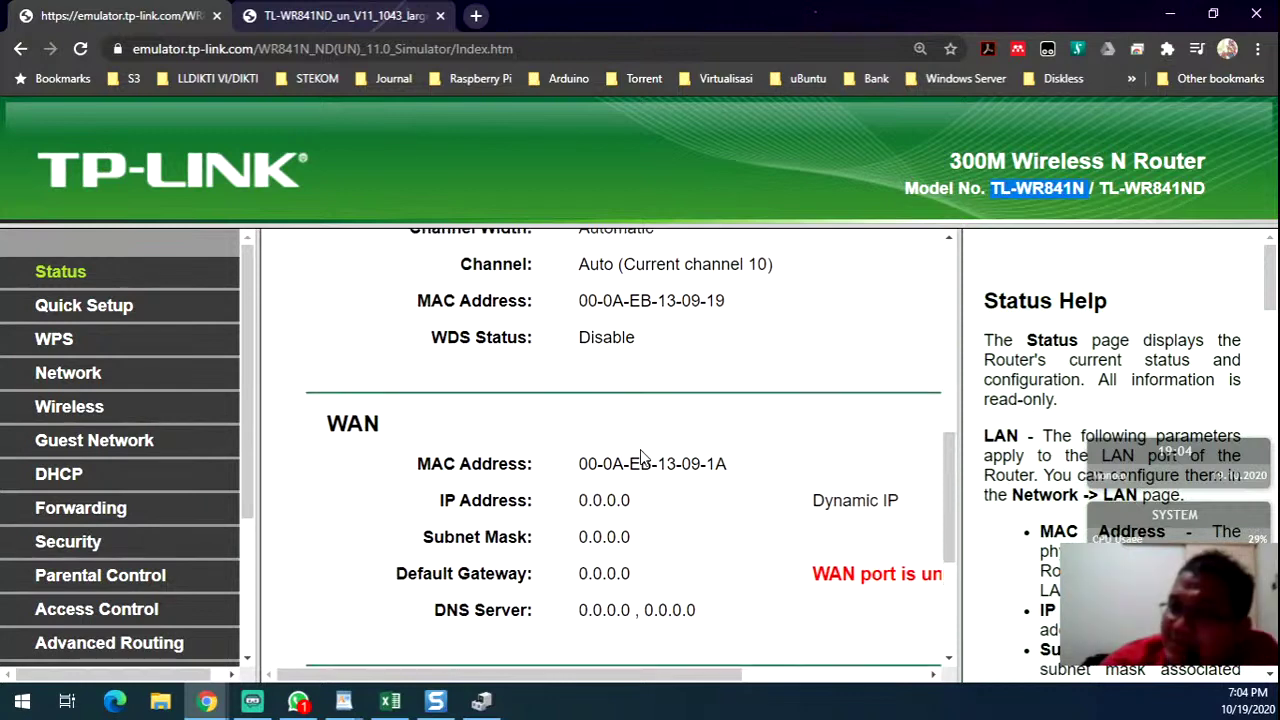
{"action": "scroll", "coordinate": [634, 455], "scroll_direction": "down", "scroll_amount": 2}
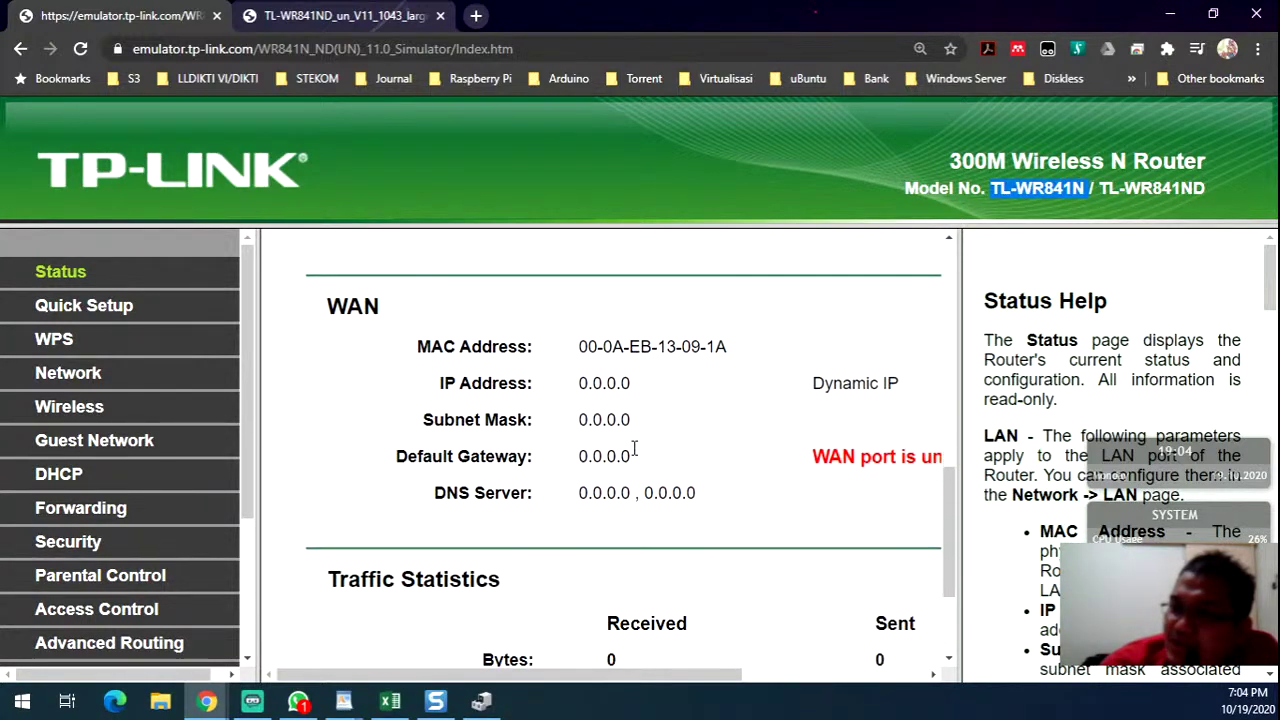
- Show the photo of the router's rear ports, and return to the Status page to highlight the entries of the WAN section
{"action": "left_click", "coordinate": [368, 18]}
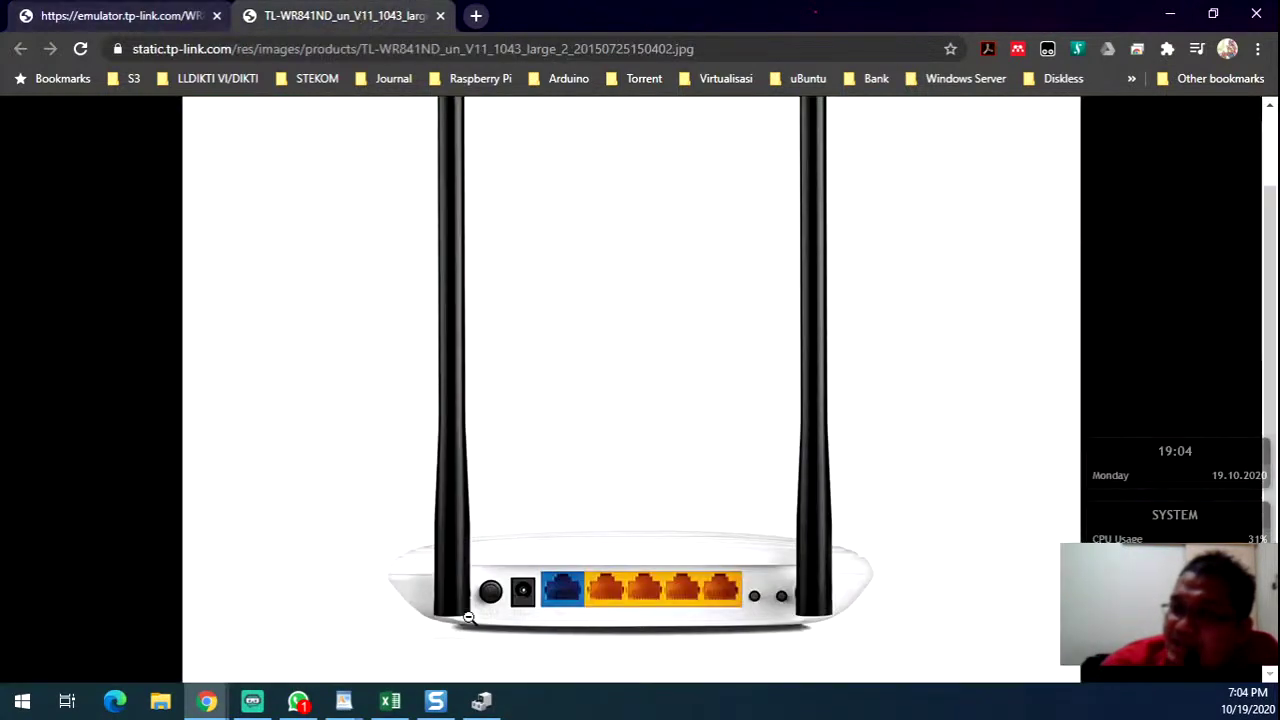
{"action": "left_click", "coordinate": [150, 10]}
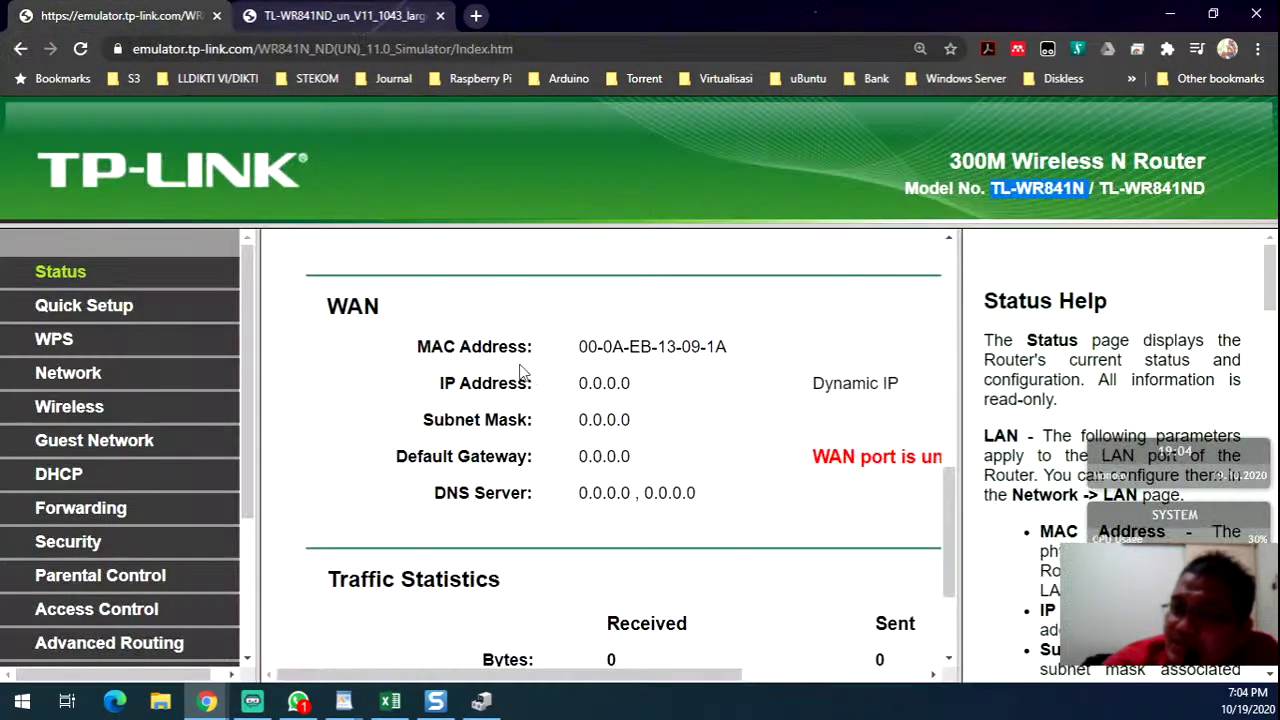
{"action": "scroll", "coordinate": [515, 370], "scroll_direction": "up", "scroll_amount": 2}
{"action": "scroll", "coordinate": [596, 460], "scroll_direction": "down", "scroll_amount": 5}
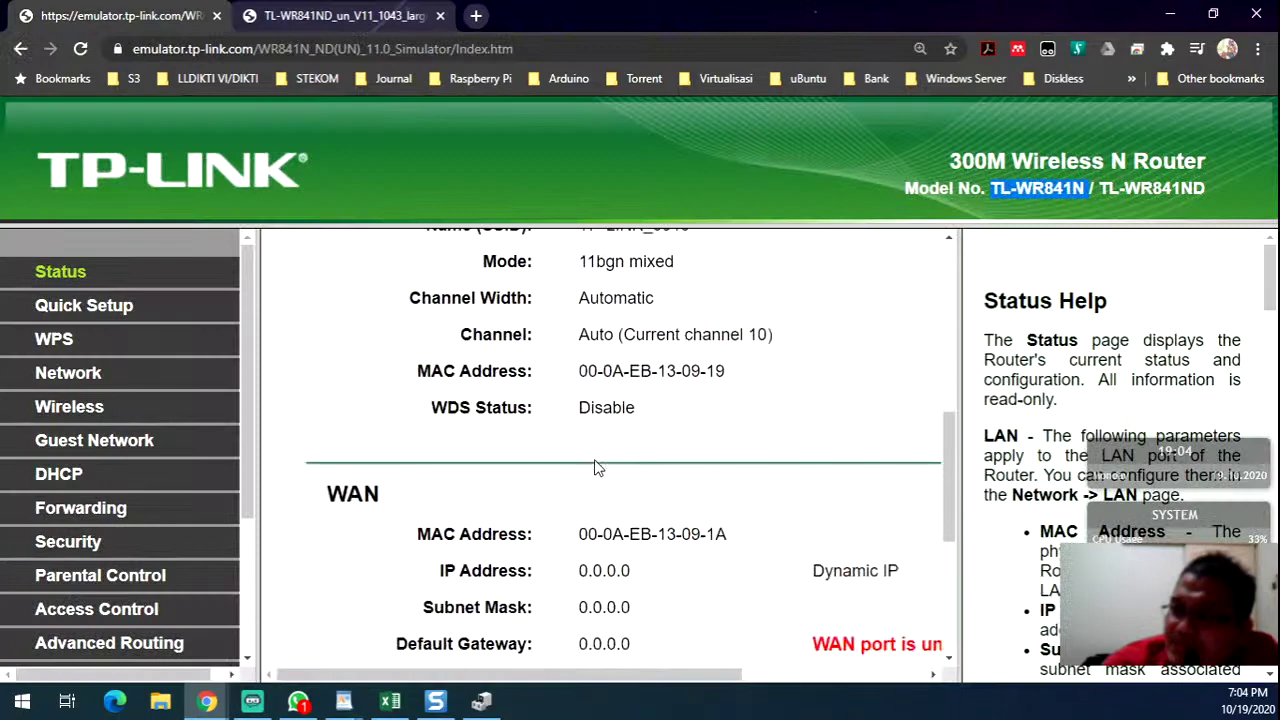
{"action": "scroll", "coordinate": [596, 460], "scroll_direction": "up", "scroll_amount": 1}
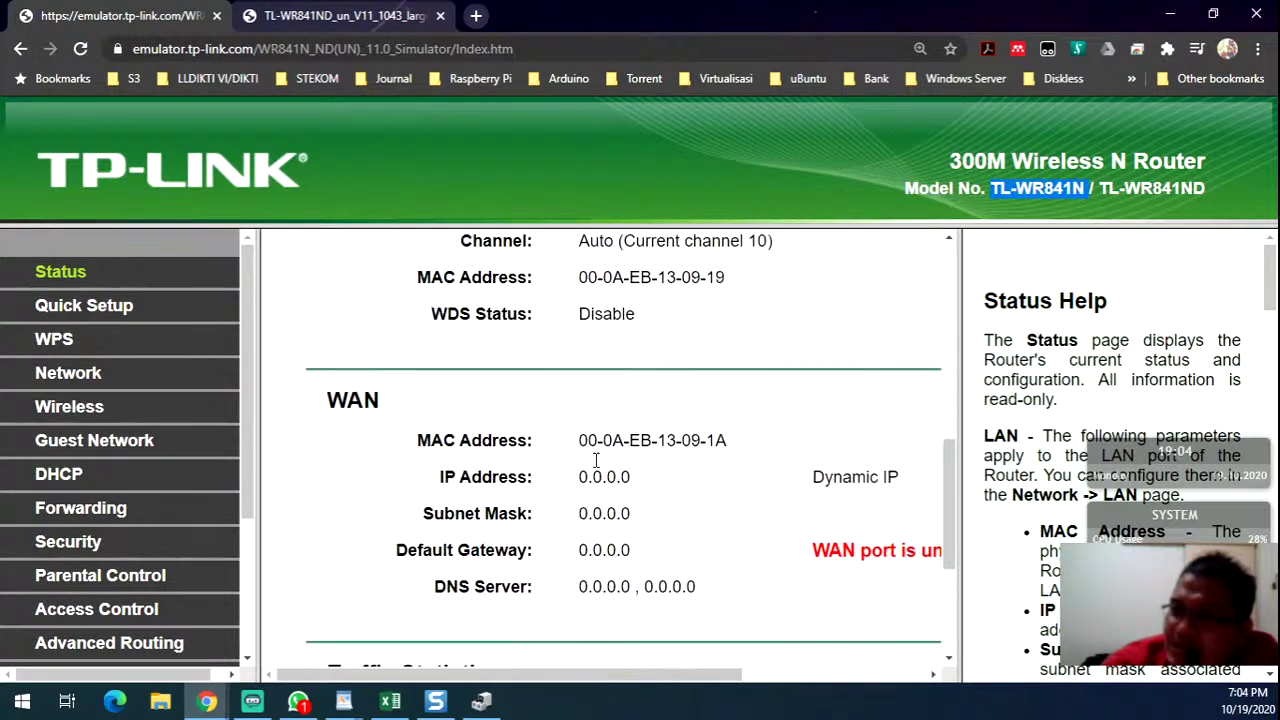
{"action": "left_click_drag", "start_coordinate": [596, 460], "coordinate": [703, 588]}
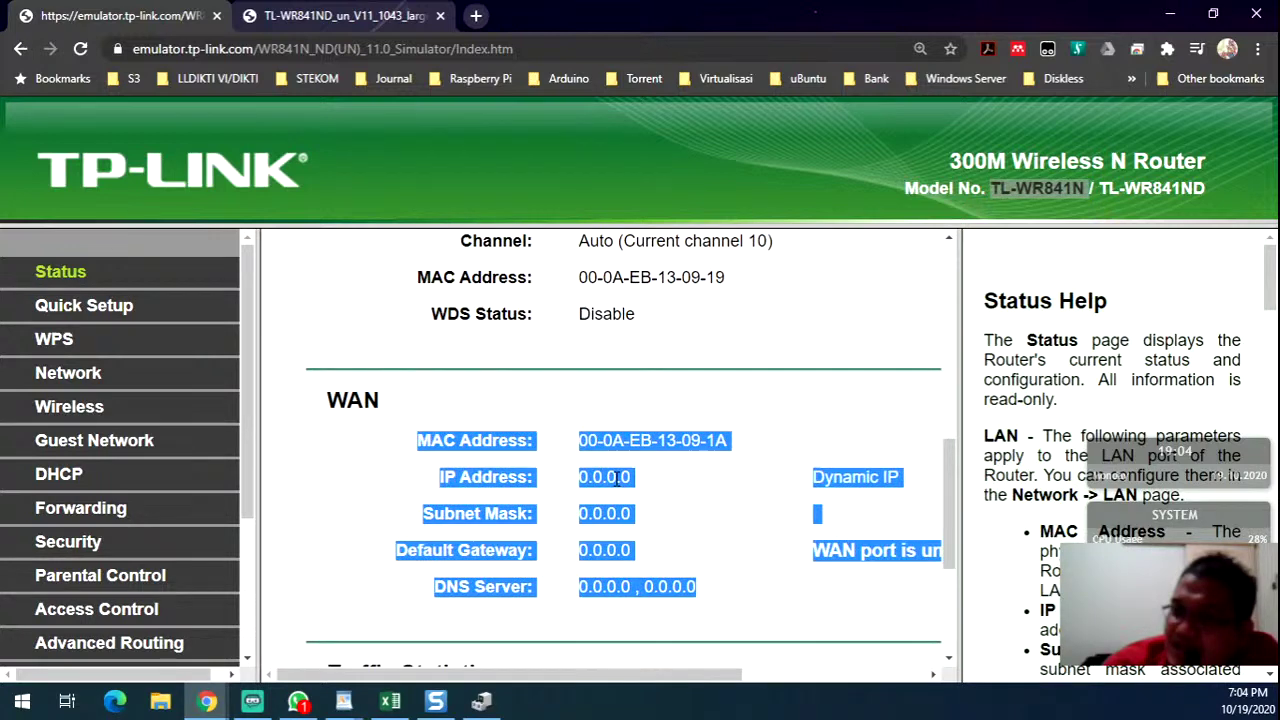
{"action": "left_click", "coordinate": [695, 550]}
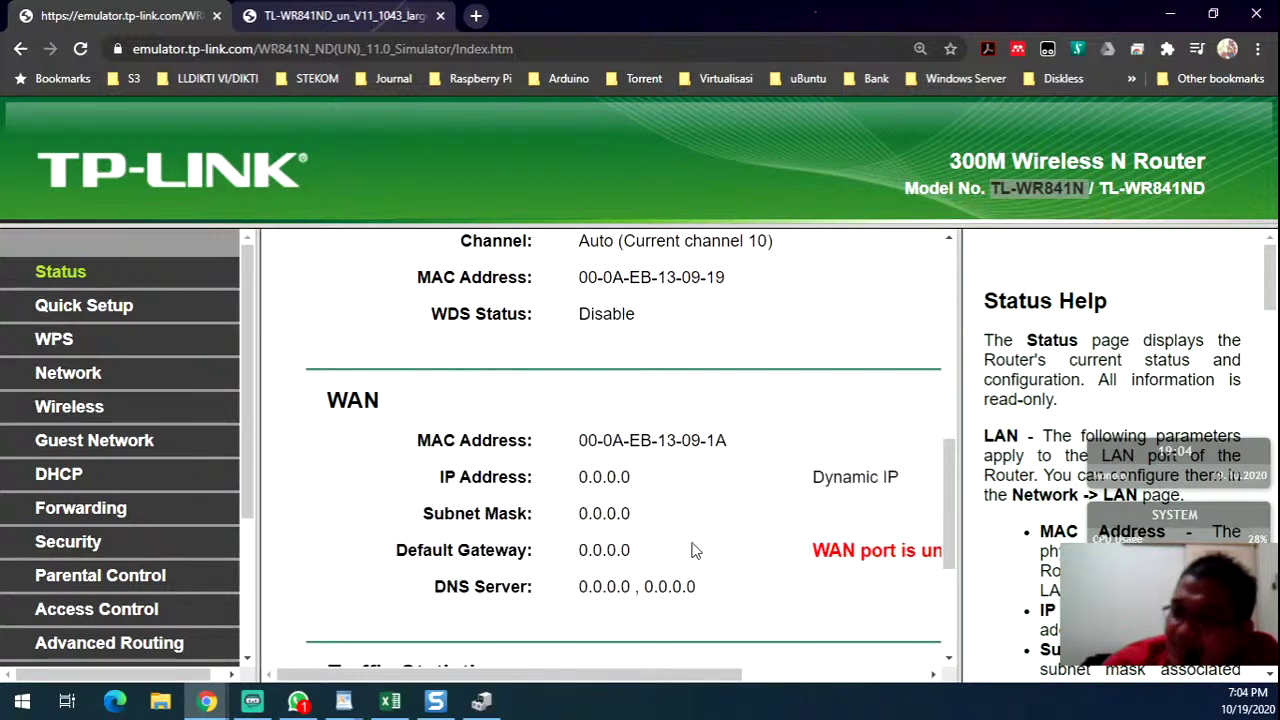
- Read the complete WAN port notice beside the Default Gateway entry, and return to the beginning of the Status page
{"action": "scroll", "coordinate": [695, 550], "scroll_direction": "down", "scroll_amount": 1}
{"action": "left_click_drag", "start_coordinate": [583, 661], "coordinate": [765, 660]}
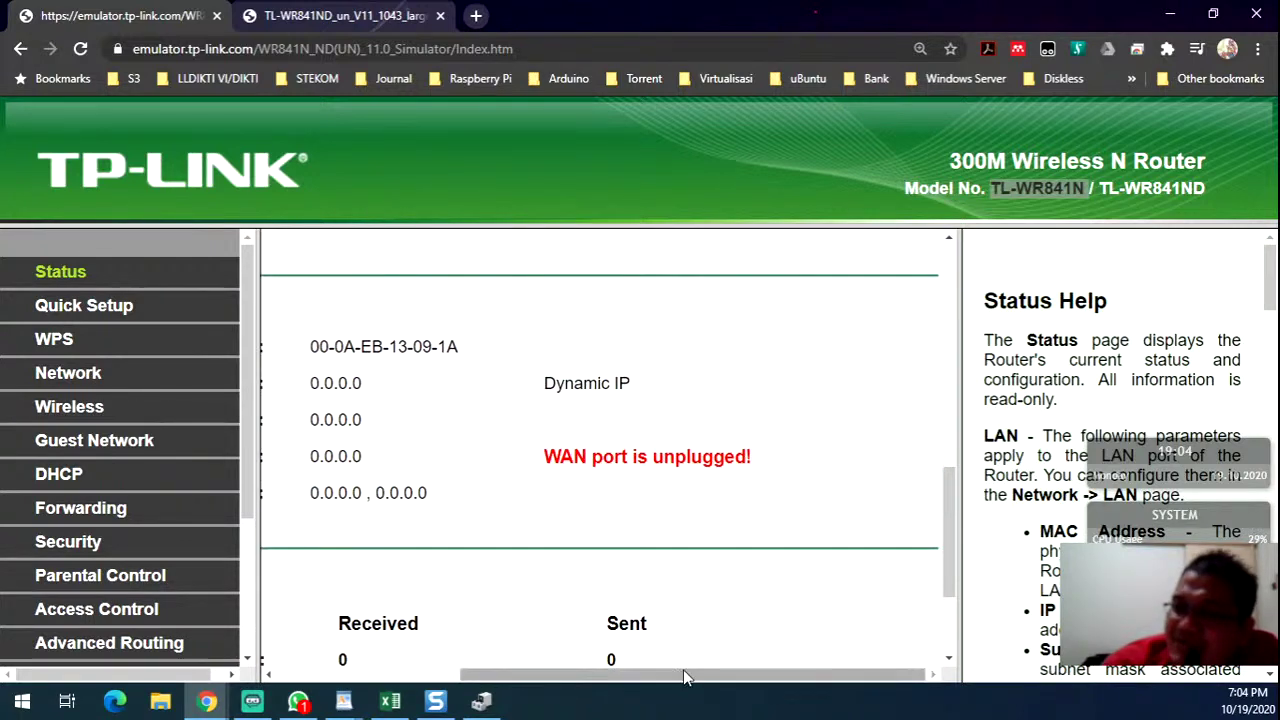
{"action": "left_click_drag", "start_coordinate": [683, 670], "coordinate": [499, 672]}
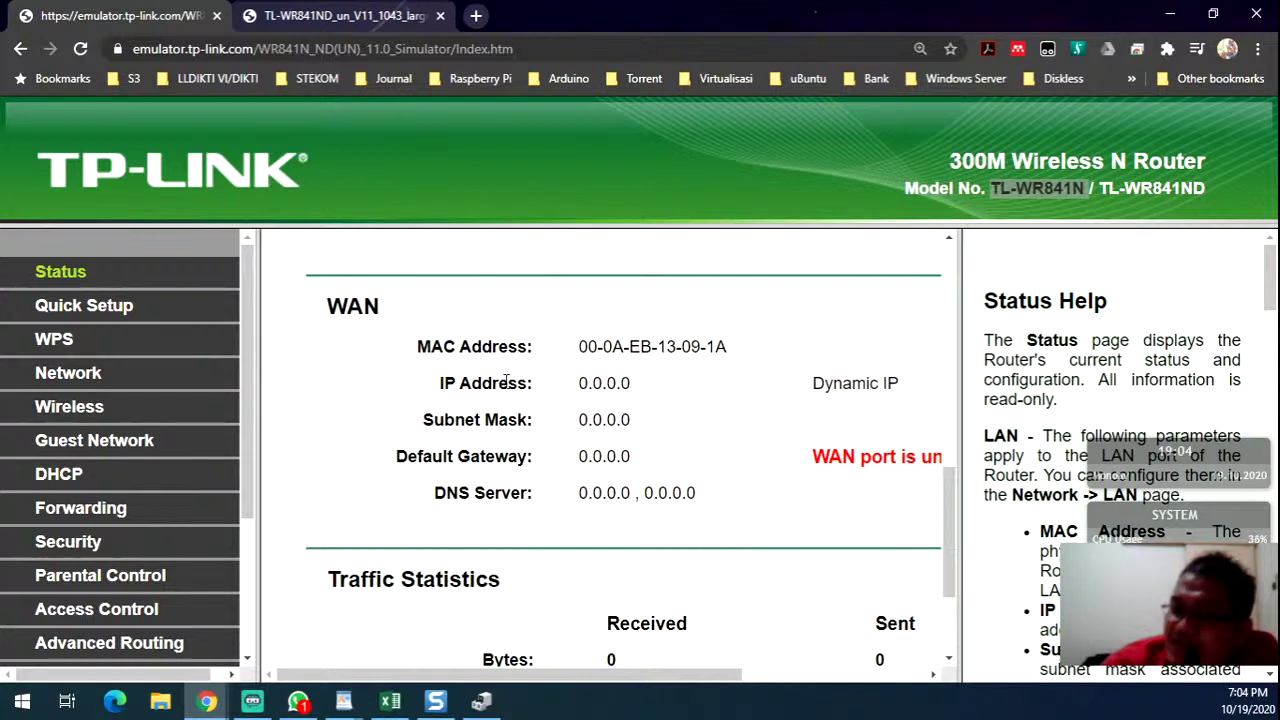
{"action": "scroll", "coordinate": [506, 381], "scroll_direction": "up", "scroll_amount": 8}
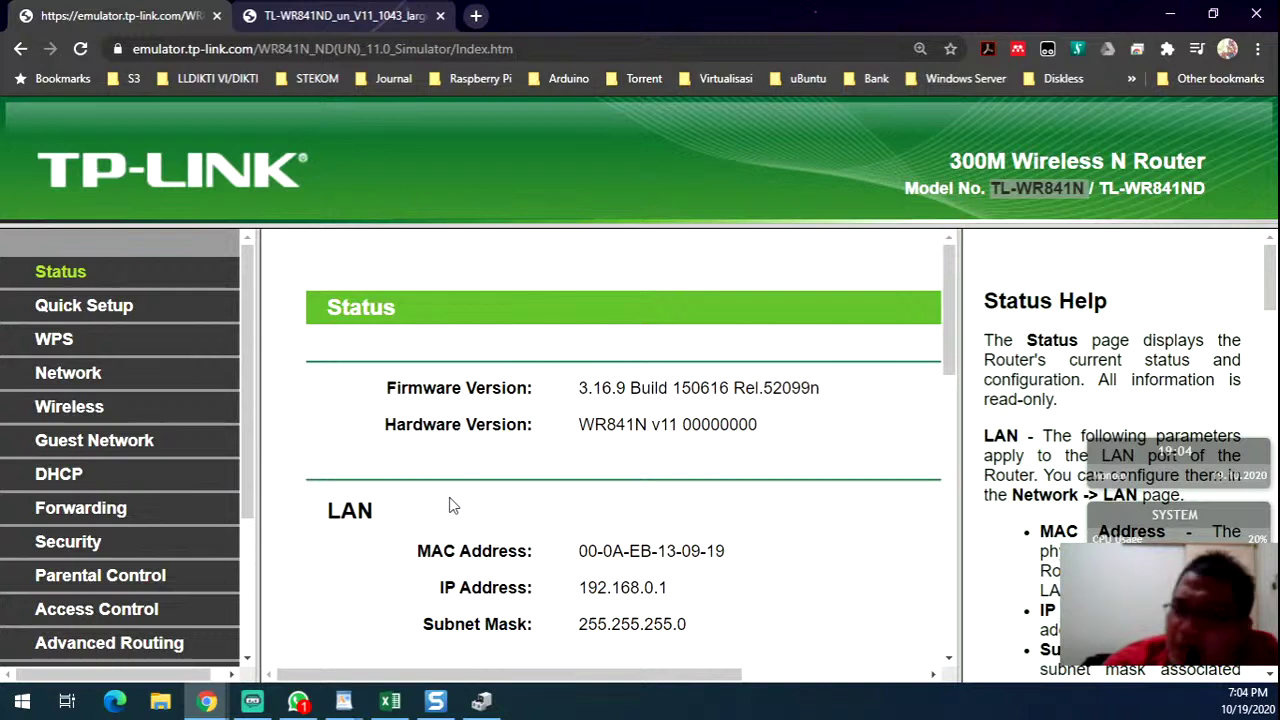
- Review the Status page's WAN section alongside the rear-port photo, and continue to the Traffic Statistics section
{"action": "scroll", "coordinate": [450, 505], "scroll_direction": "down", "scroll_amount": 8}
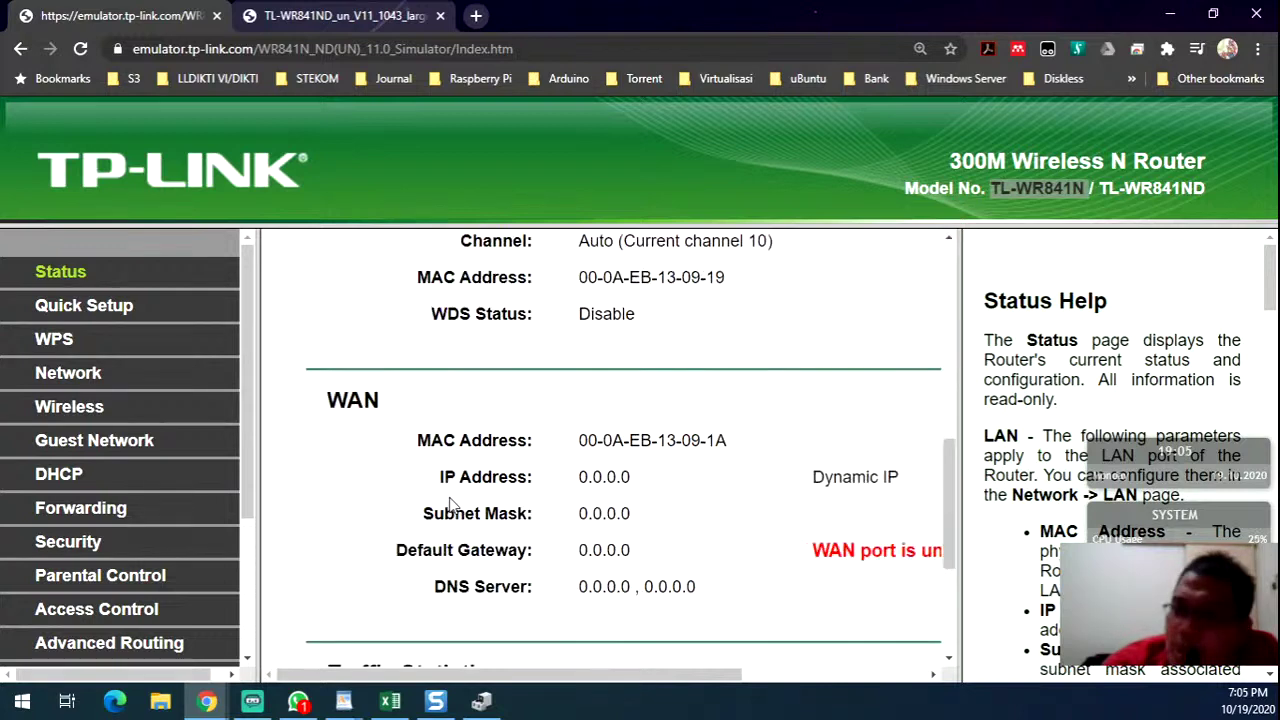
{"action": "left_click", "coordinate": [362, 14]}
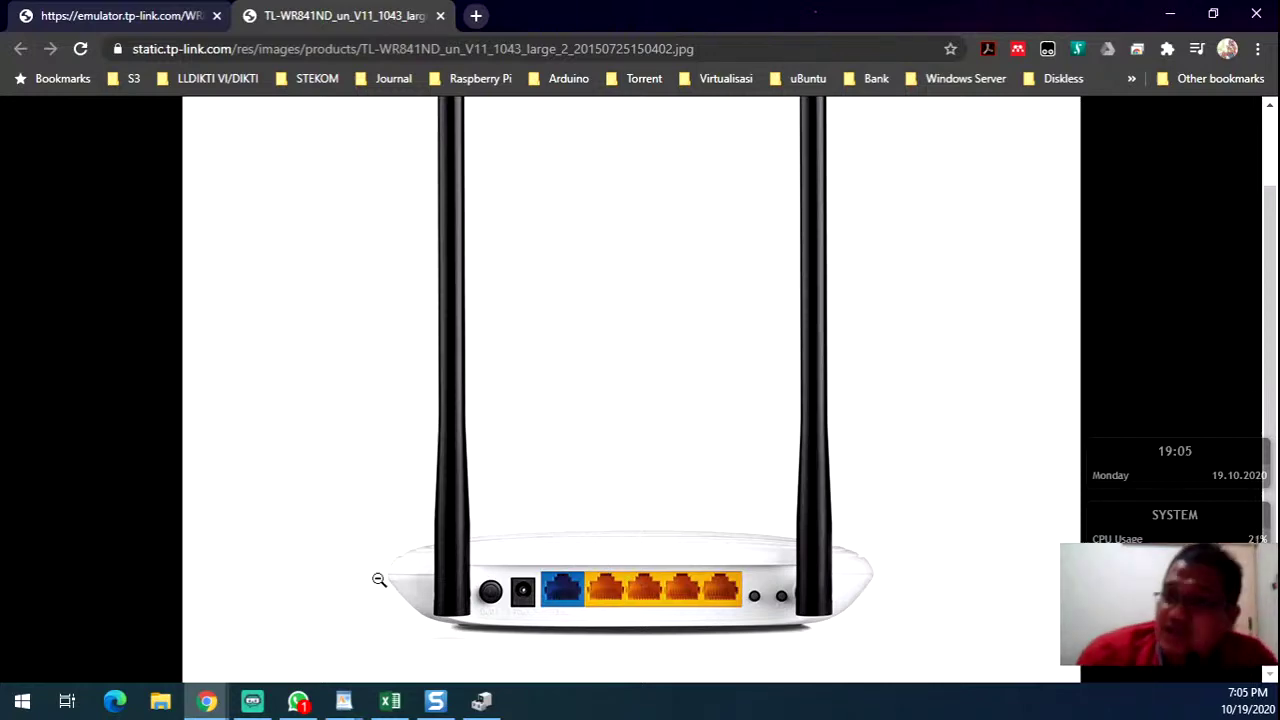
{"action": "key", "text": "ctrl+shift+Tab"}
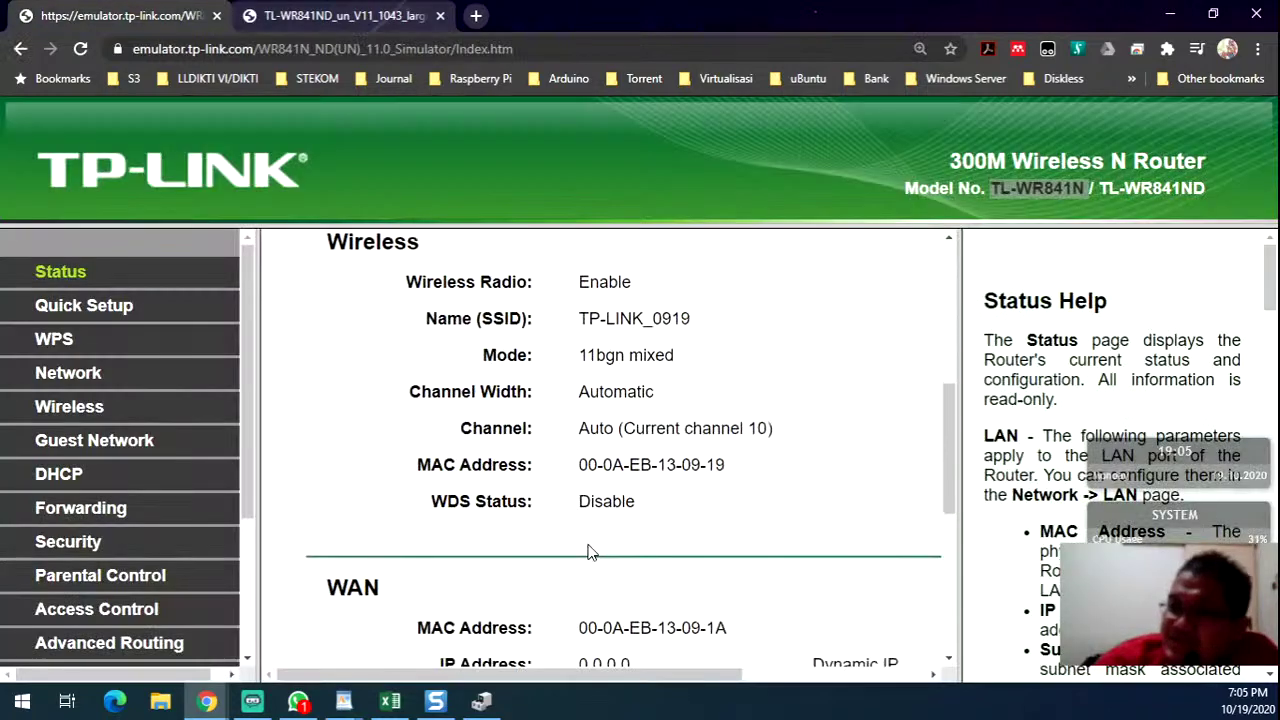
{"action": "scroll", "coordinate": [561, 546], "scroll_direction": "down", "scroll_amount": 5}
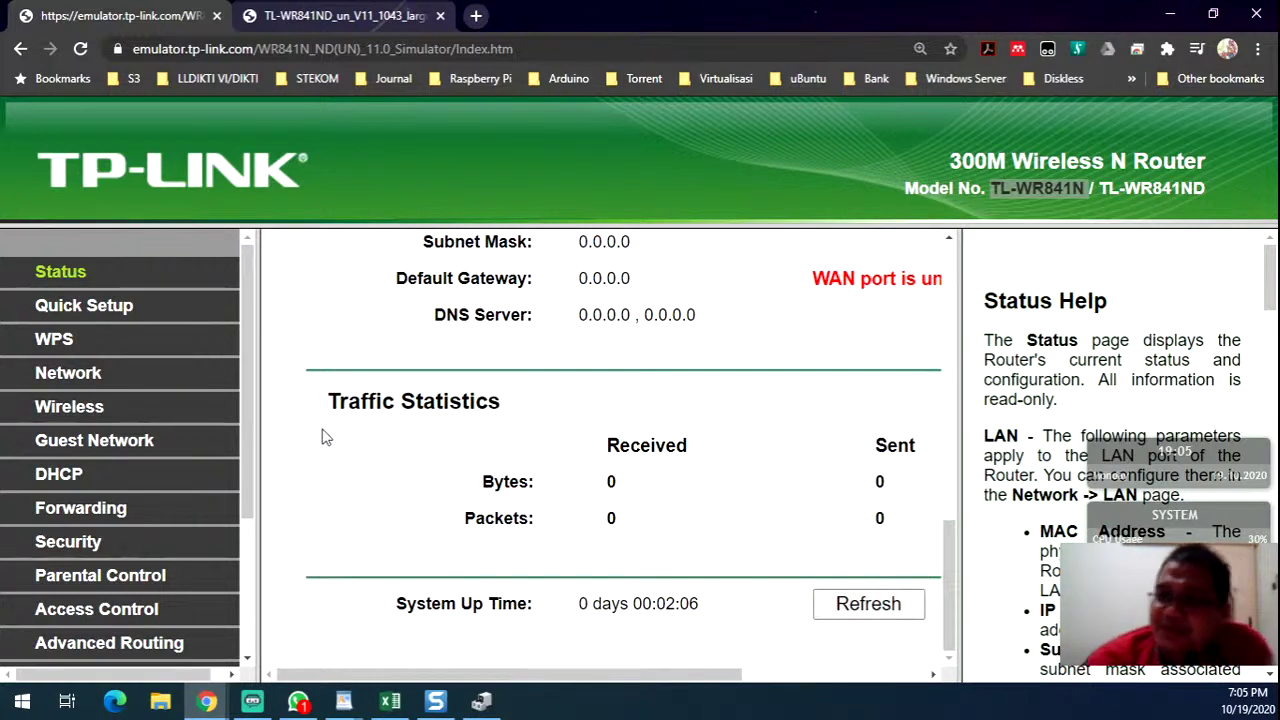
- View Quick Setup's WAN Connection Type page, and return to the Status page to highlight the WAN section
{"action": "left_click", "coordinate": [102, 312]}
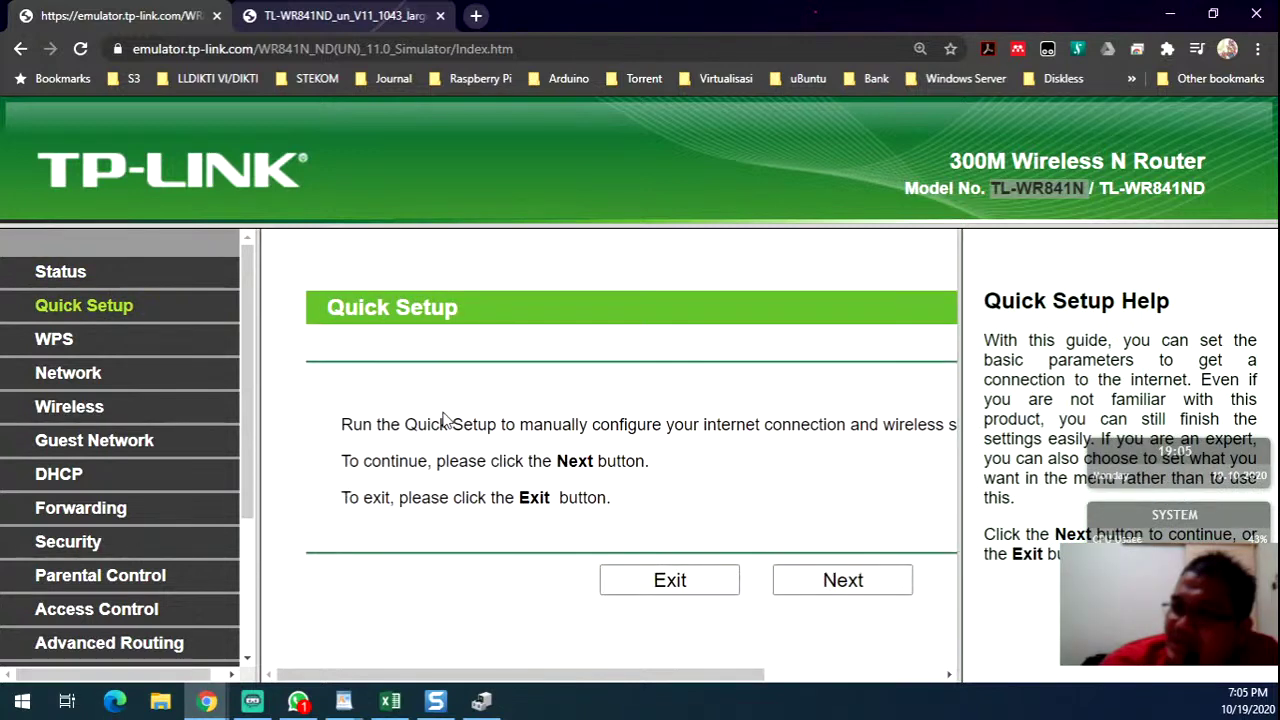
{"action": "left_click", "coordinate": [838, 584]}
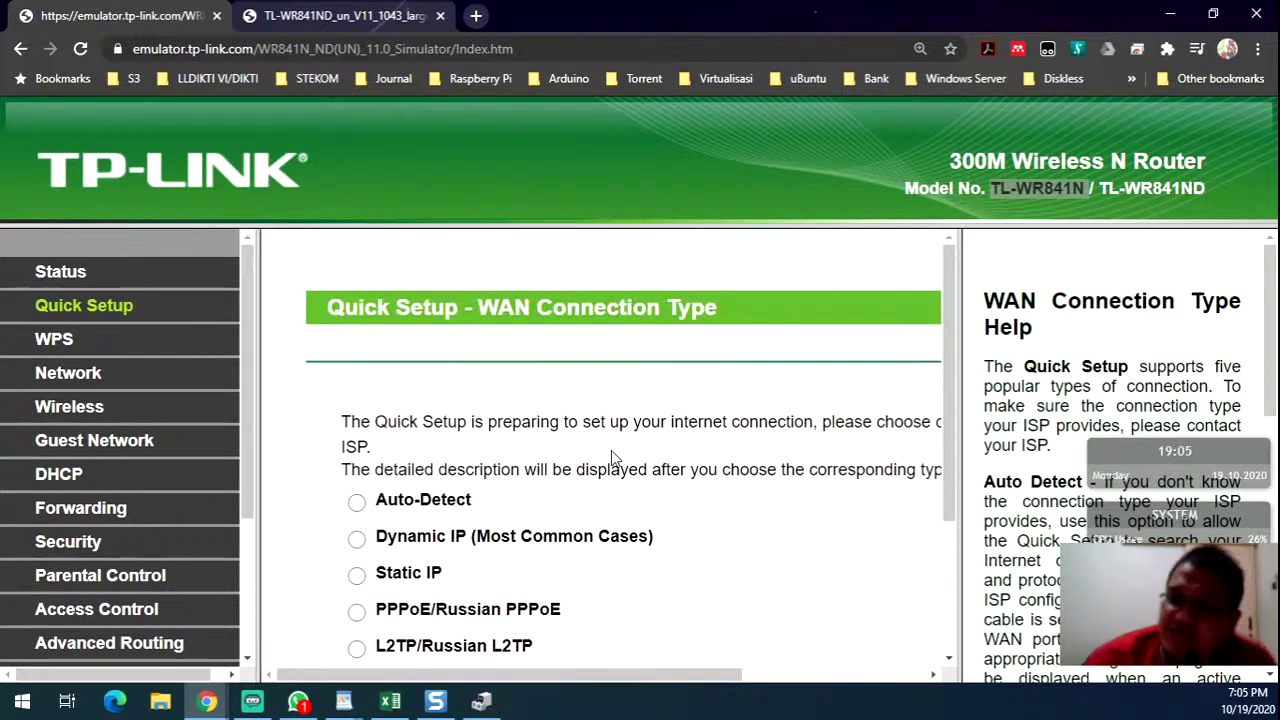
{"action": "left_click", "coordinate": [45, 280]}
{"action": "scroll", "coordinate": [600, 450], "scroll_direction": "down", "scroll_amount": 5}
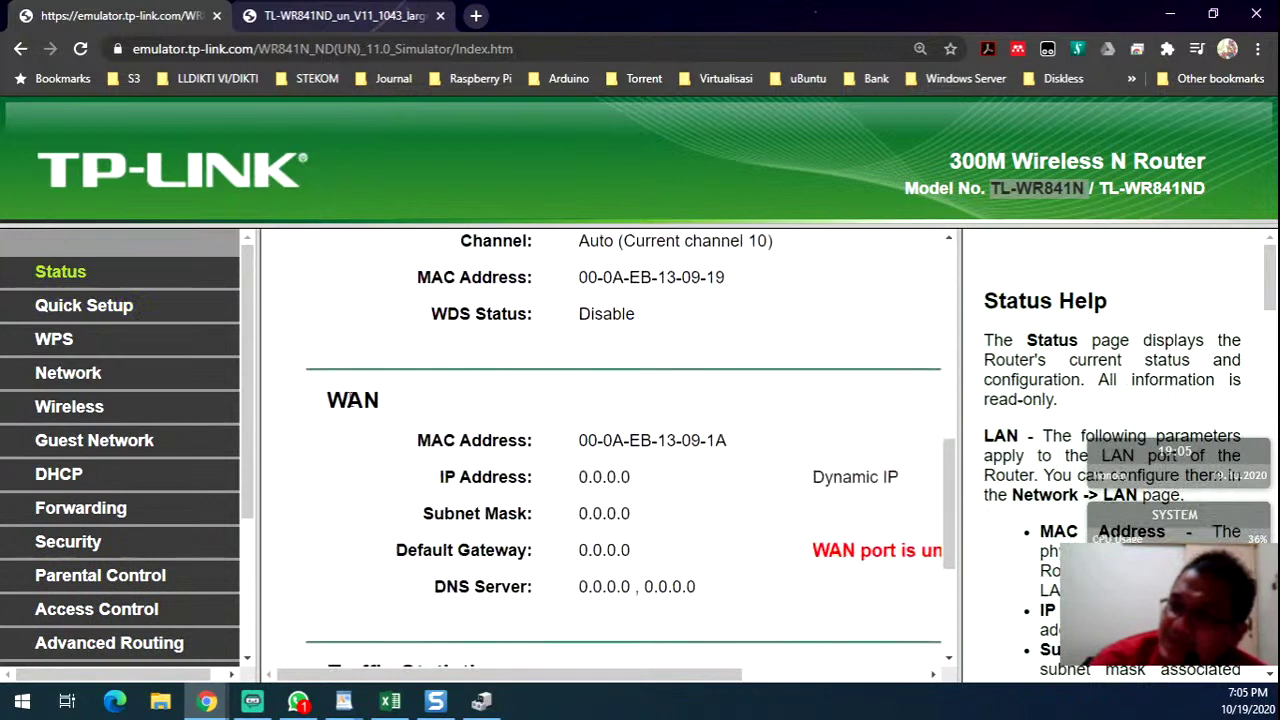
{"action": "left_click_drag", "start_coordinate": [328, 400], "coordinate": [755, 650]}
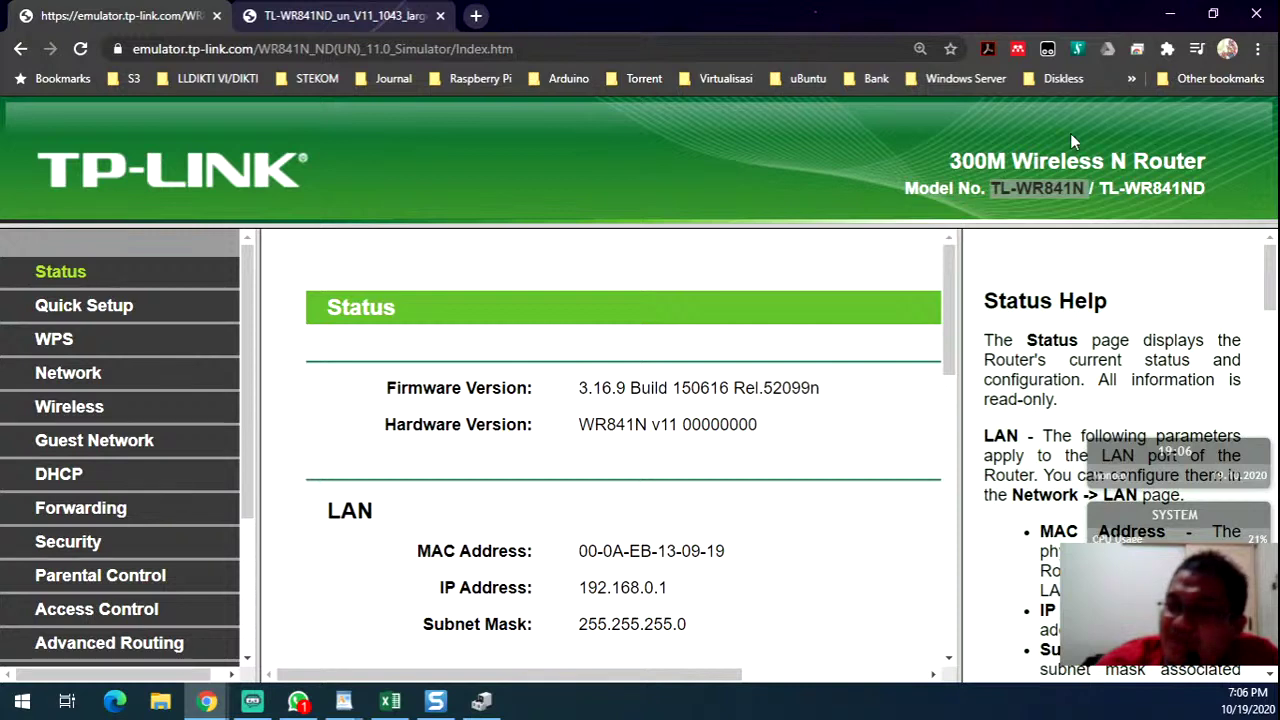
- Advance Quick Setup to the WAN Connection Type page and review the full list of connection options
{"action": "left_click", "coordinate": [90, 305]}
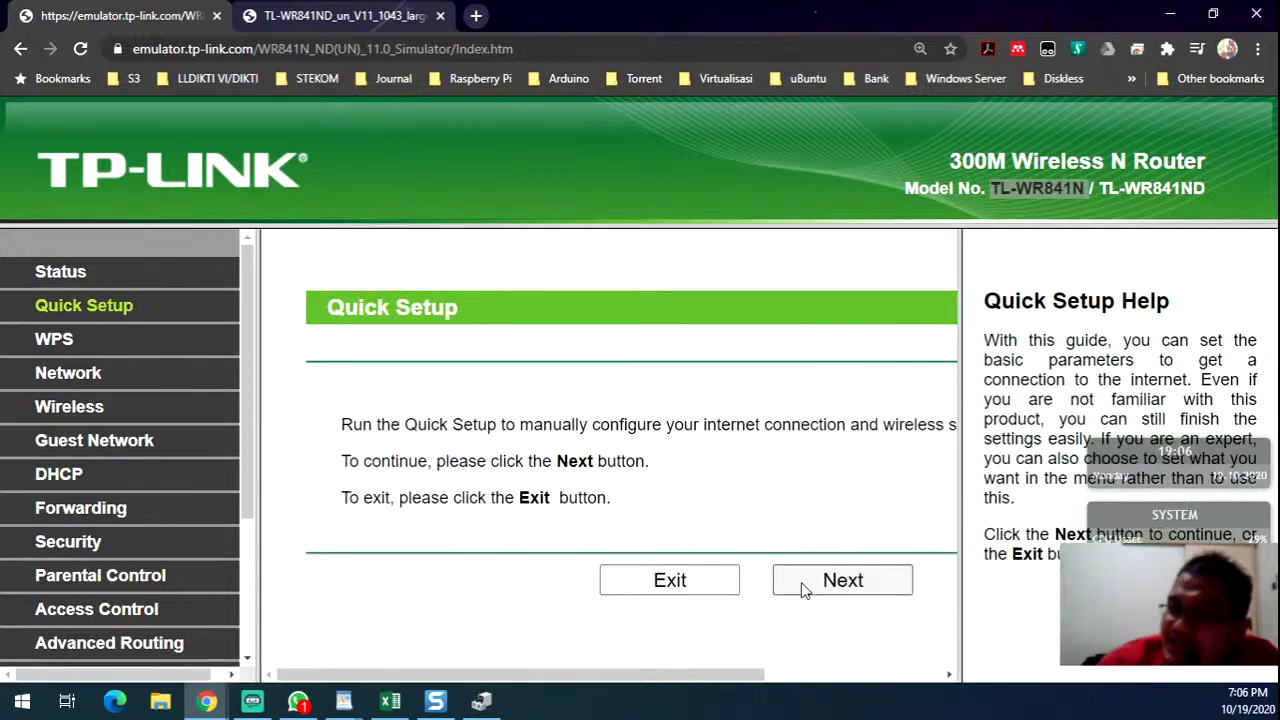
{"action": "left_click", "coordinate": [835, 583]}
{"action": "scroll", "coordinate": [483, 502], "scroll_direction": "down", "scroll_amount": 3}
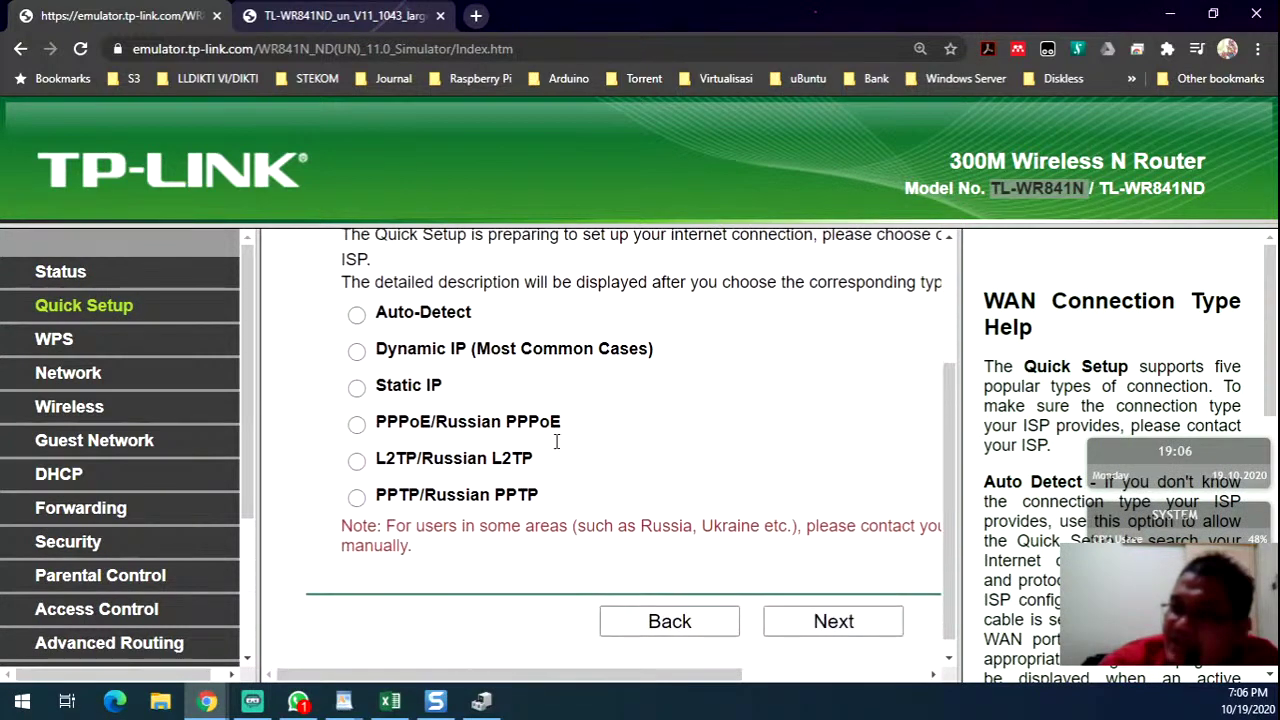
{"action": "scroll", "coordinate": [509, 447], "scroll_direction": "up", "scroll_amount": 1}
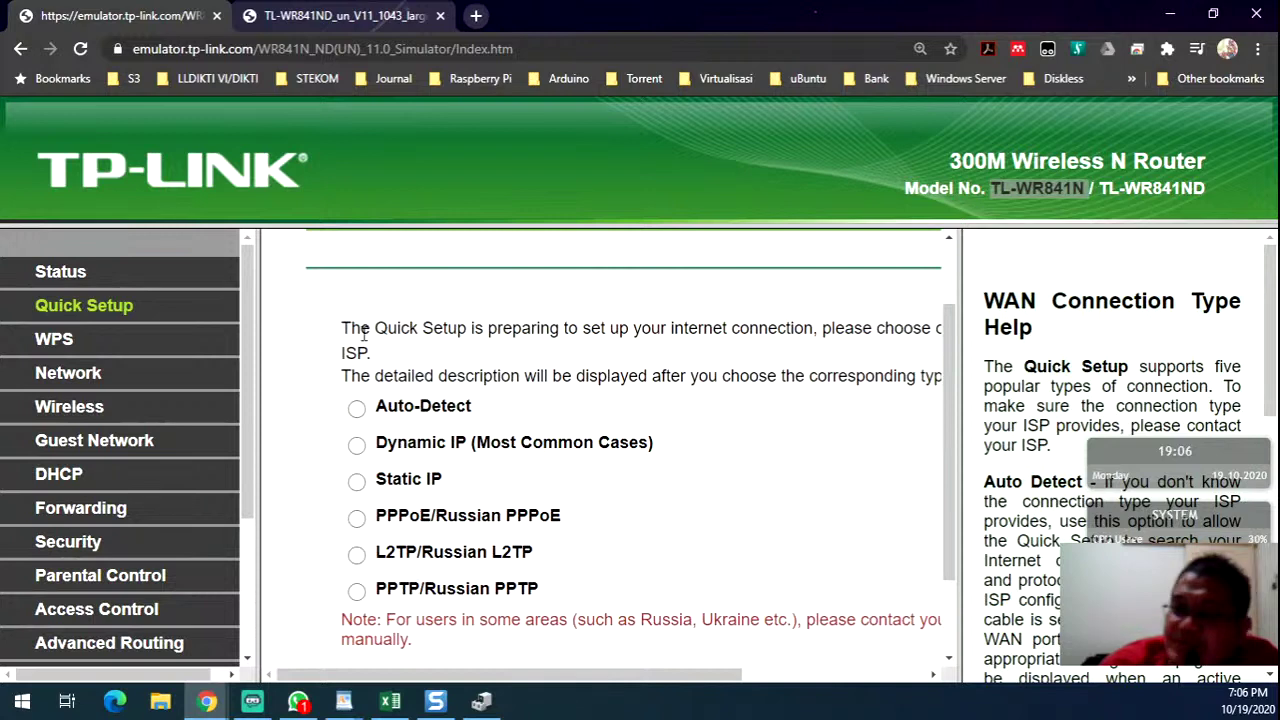
- Open the WPS page, point out the small buttons in the router's rear photo, and return to the WPS page
{"action": "left_click", "coordinate": [58, 341]}
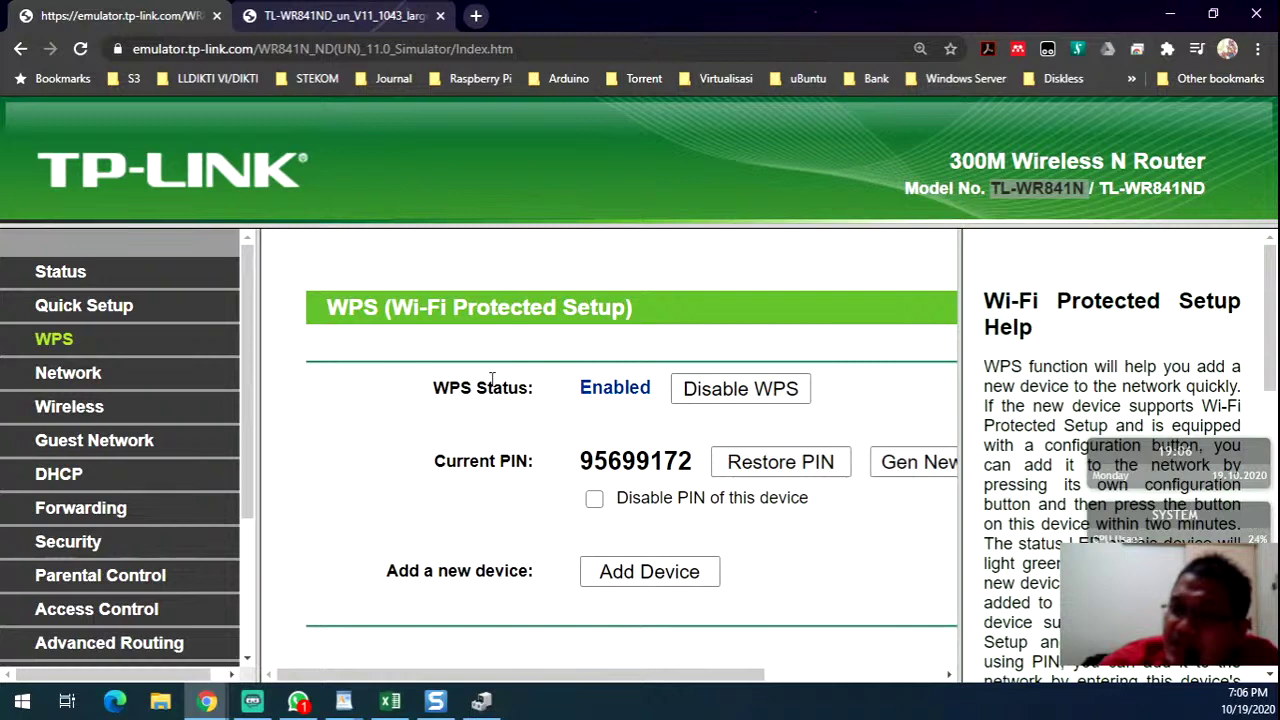
{"action": "left_click", "coordinate": [357, 16]}
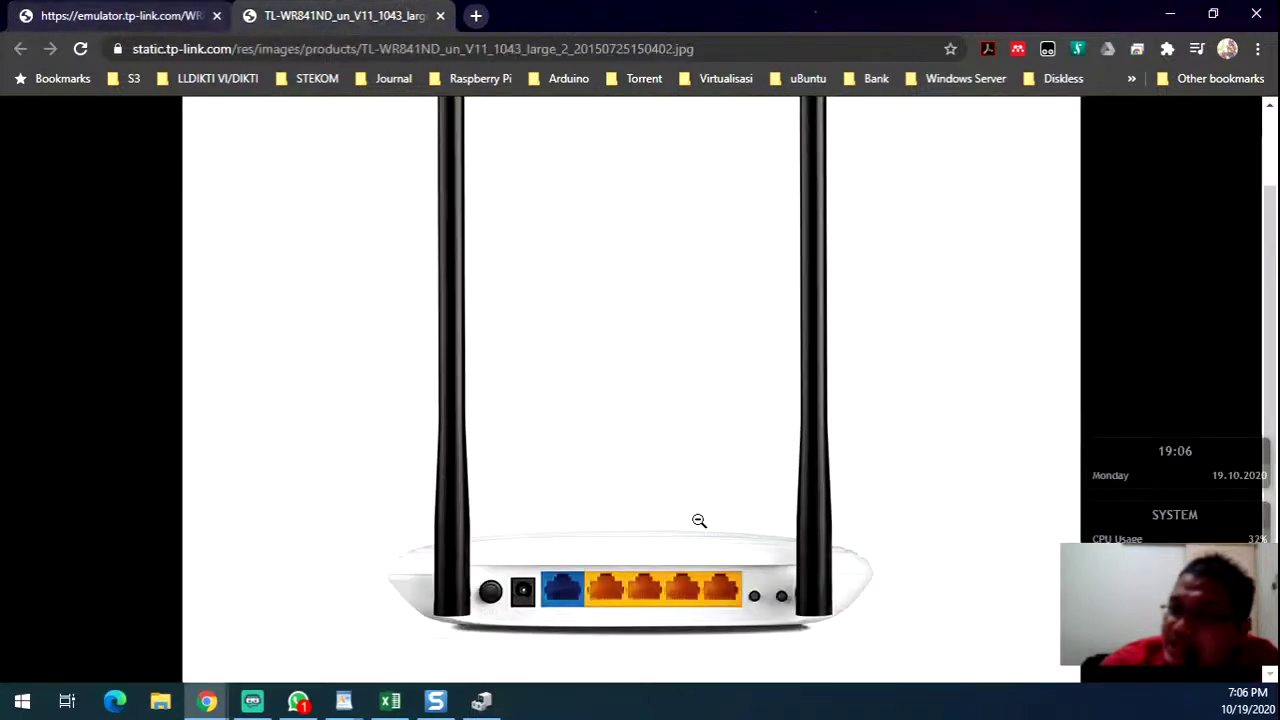
{"action": "left_click", "coordinate": [758, 597]}
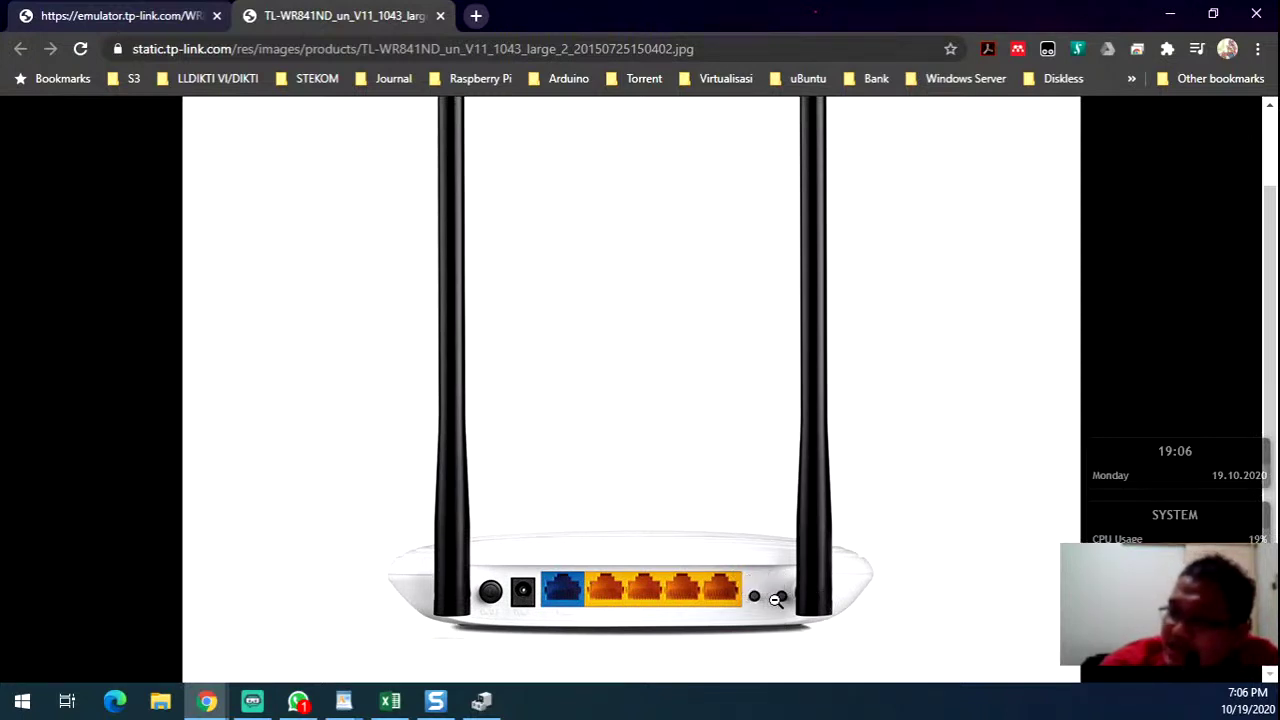
{"action": "left_click", "coordinate": [170, 8]}
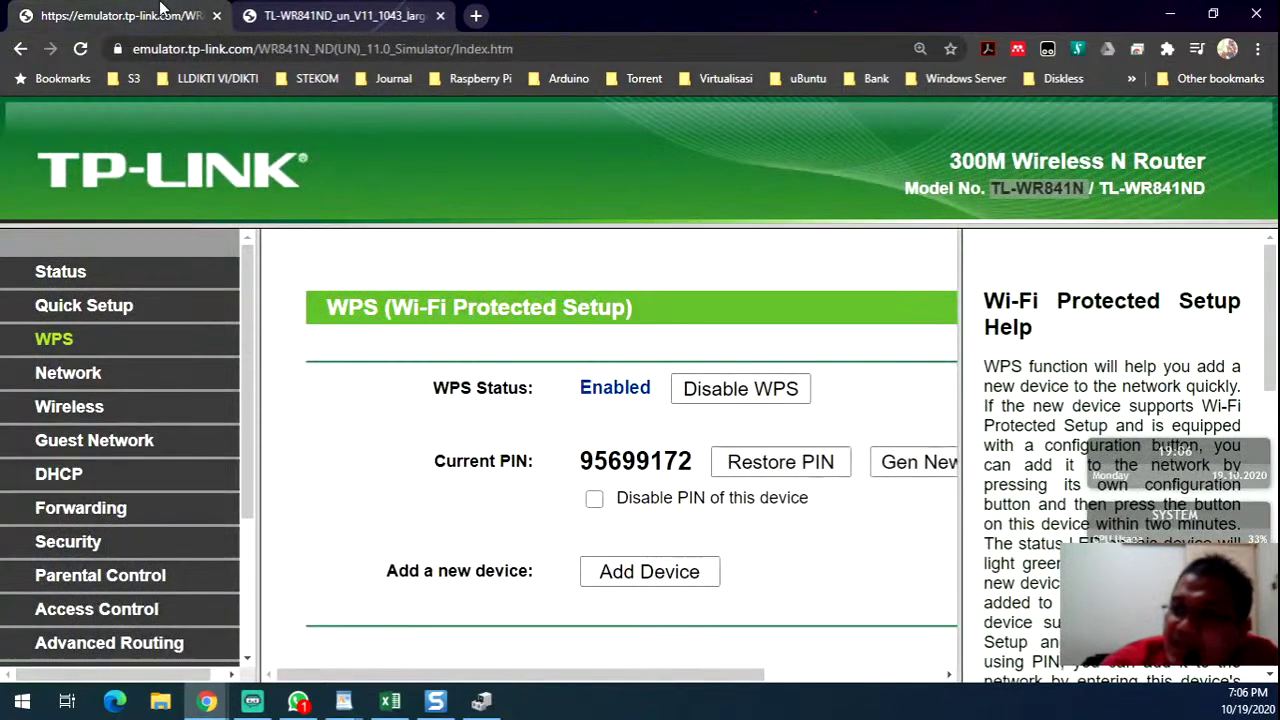
- Review the WPS status and PIN controls, and highlight the complete Current PIN value on the WPS page
{"action": "left_click", "coordinate": [702, 388]}
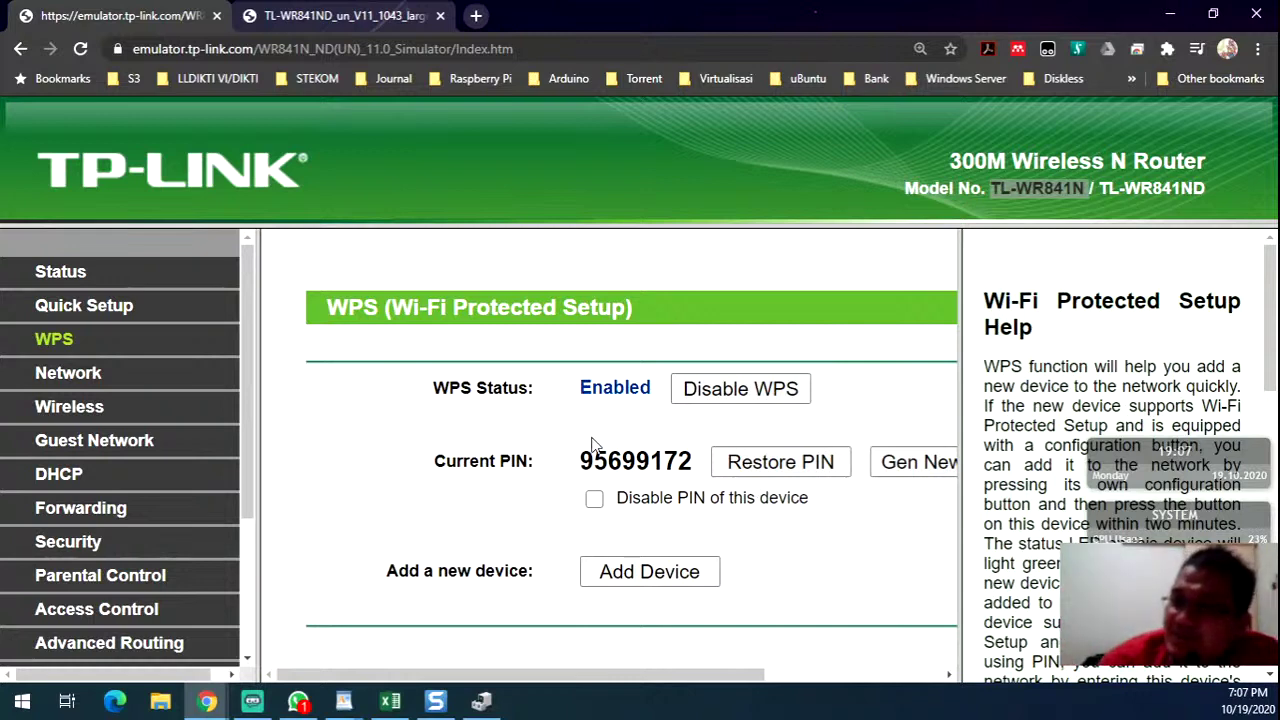
{"action": "left_click_drag", "start_coordinate": [665, 461], "coordinate": [679, 461]}
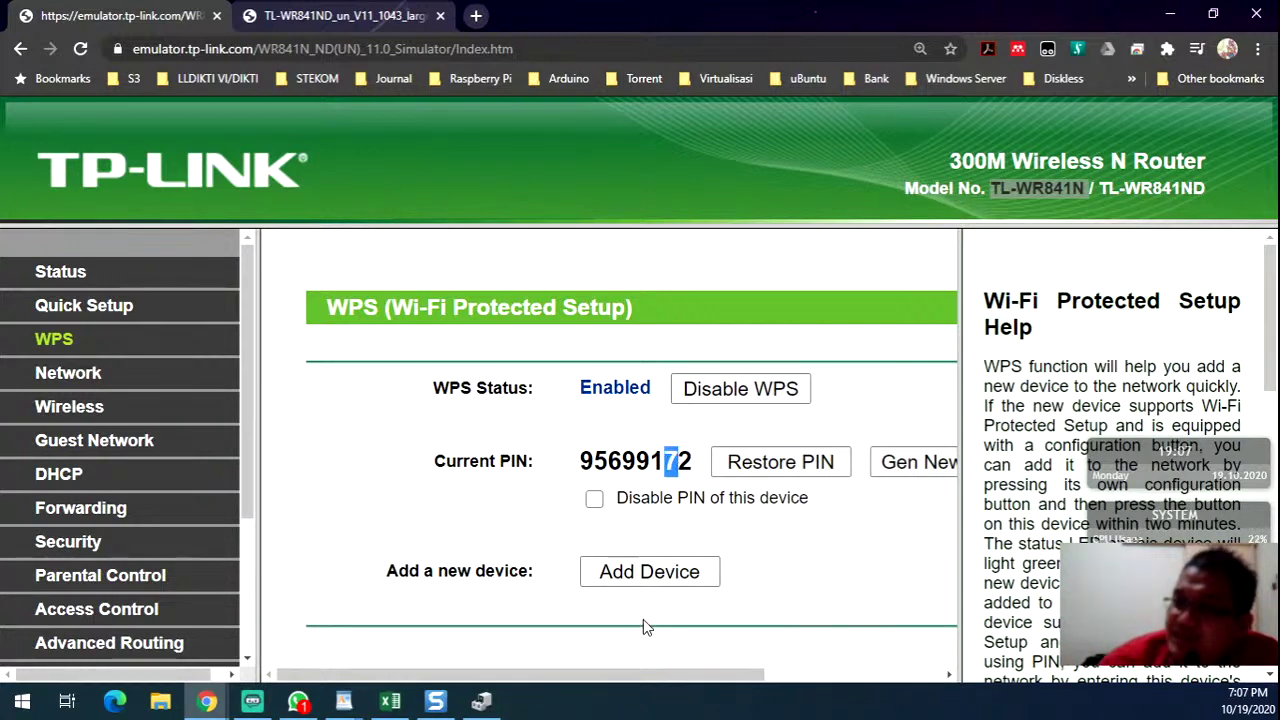
{"action": "left_click_drag", "start_coordinate": [642, 671], "coordinate": [696, 671]}
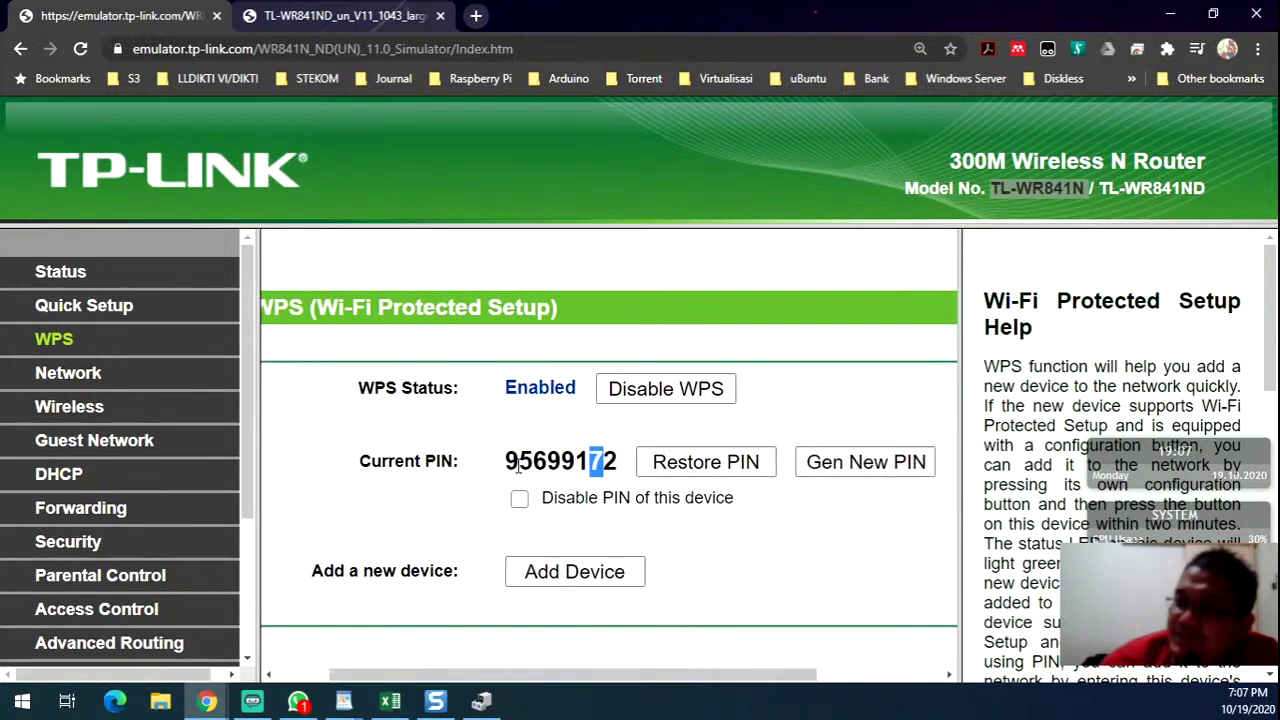
{"action": "left_click_drag", "start_coordinate": [507, 461], "coordinate": [620, 466]}
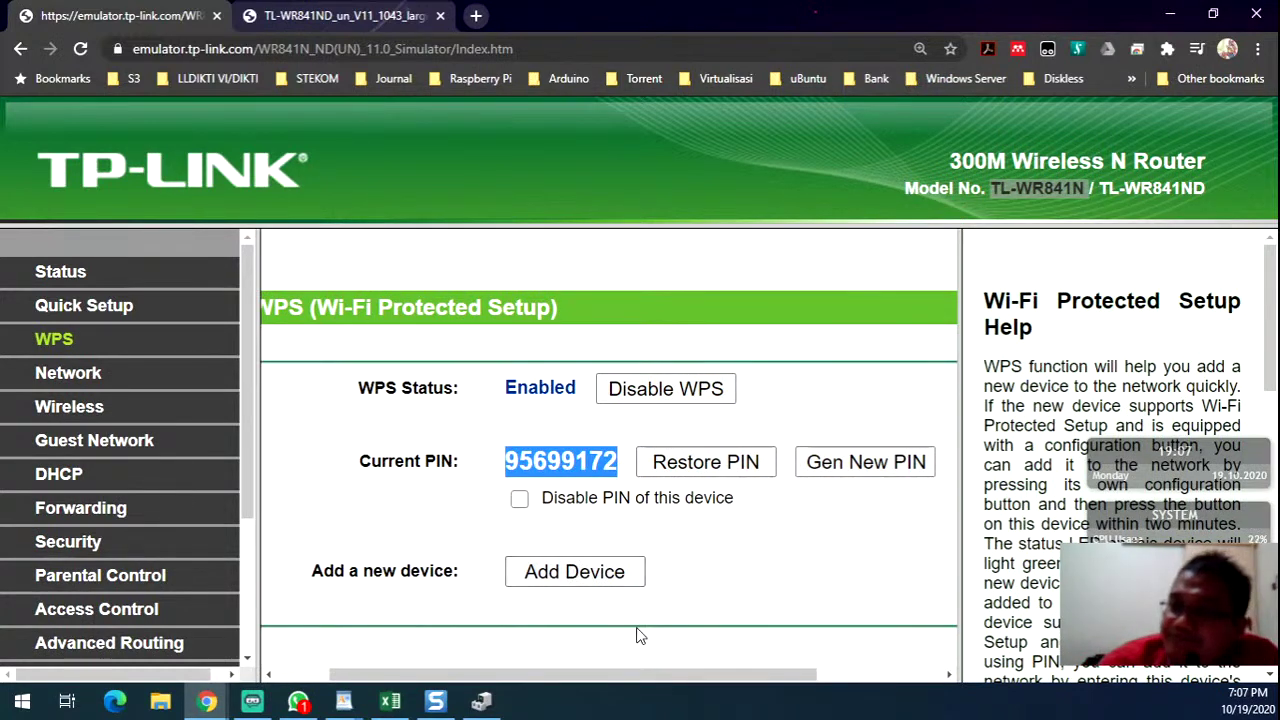
{"action": "left_click_drag", "start_coordinate": [655, 668], "coordinate": [556, 668]}
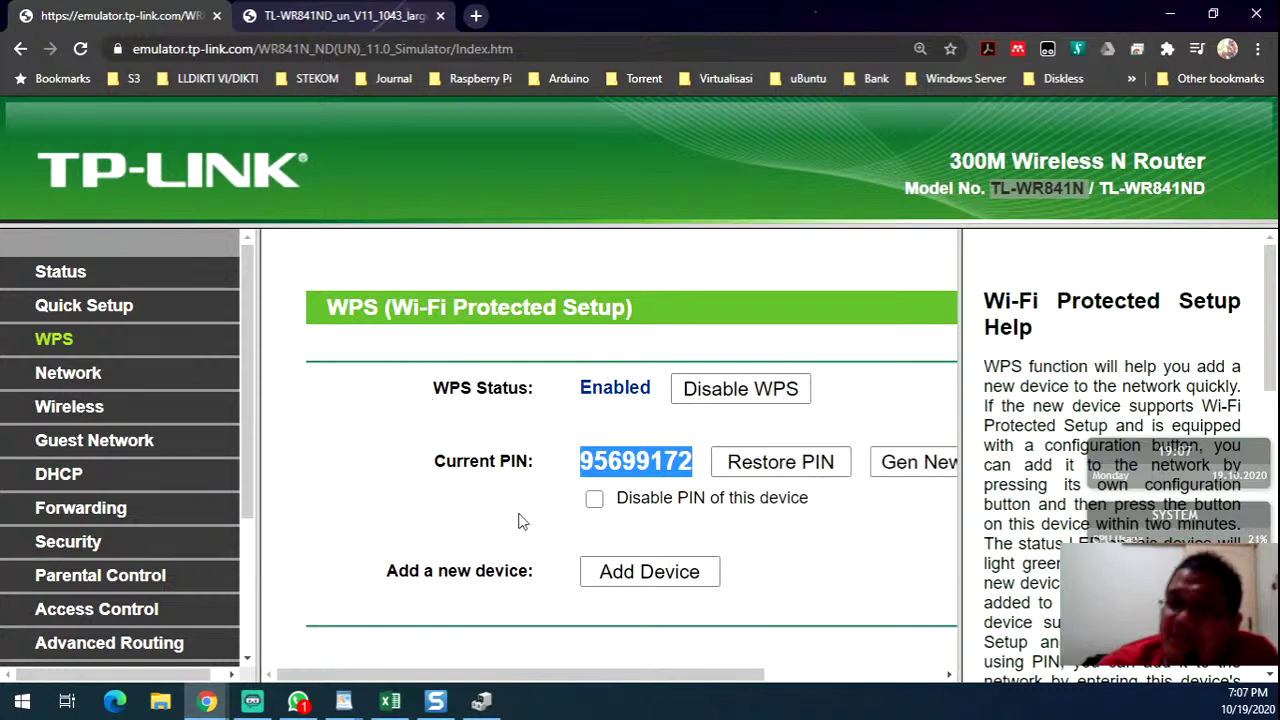
- Open the Network WAN settings, review the connection types keeping Dynamic IP, and highlight the WAN IP Address
{"action": "left_click", "coordinate": [76, 374]}
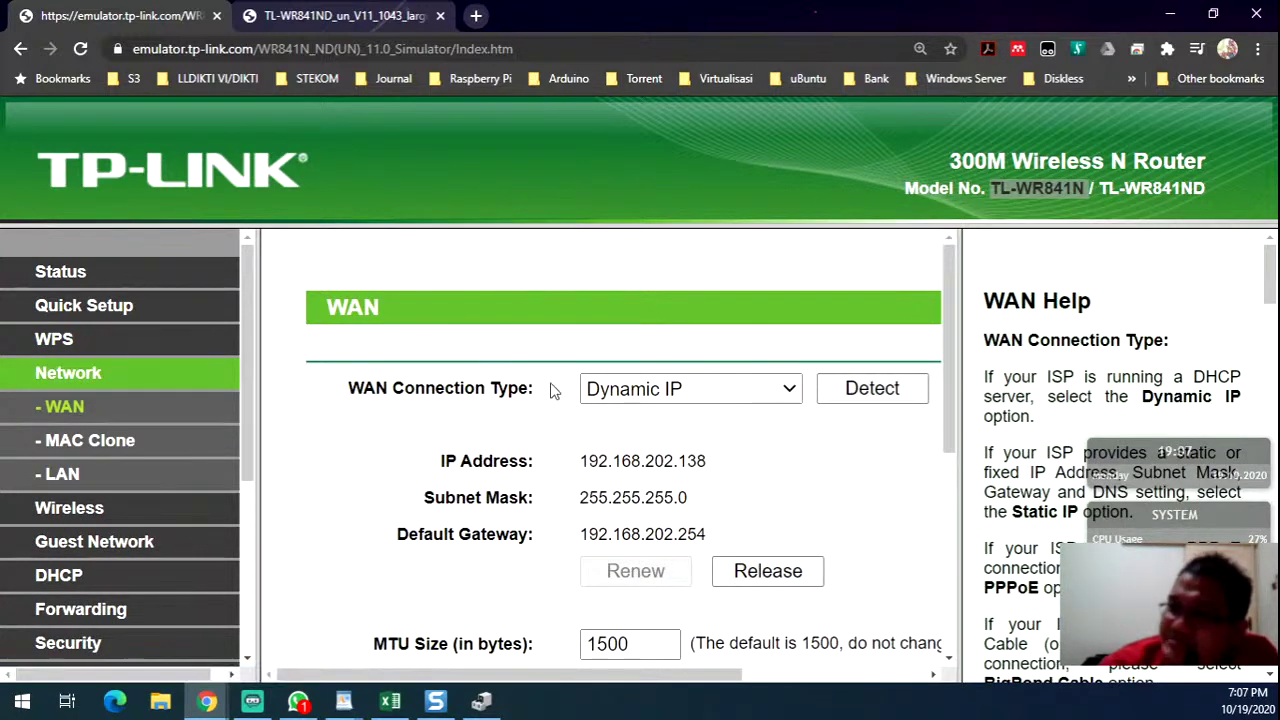
{"action": "scroll", "coordinate": [731, 480], "scroll_direction": "down", "scroll_amount": 1}
{"action": "scroll", "coordinate": [660, 368], "scroll_direction": "up", "scroll_amount": 1}
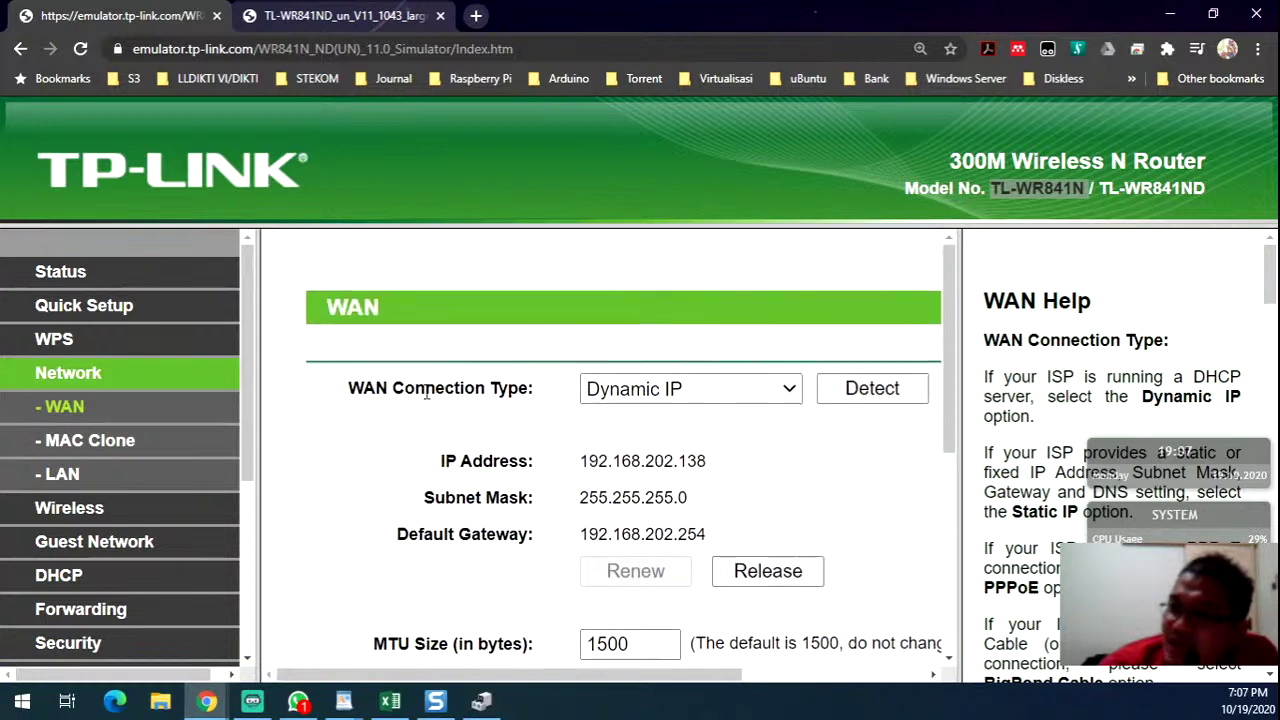
{"action": "left_click", "coordinate": [686, 388]}
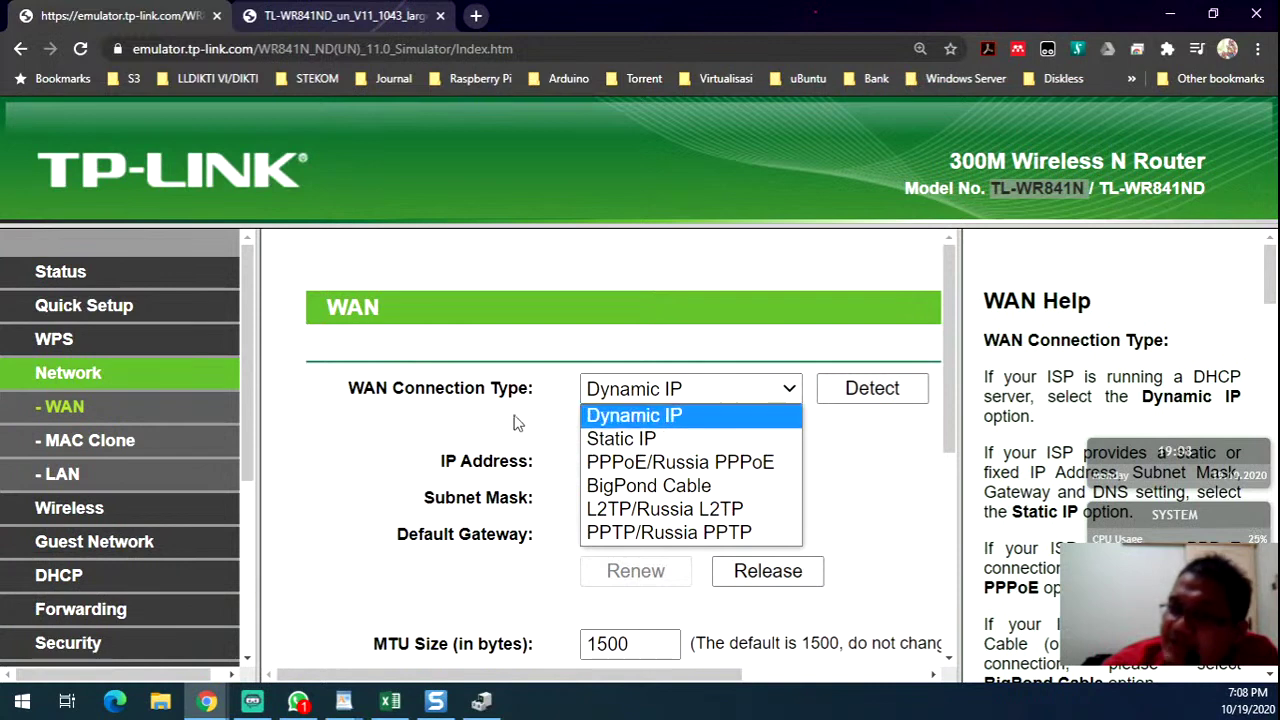
{"action": "left_click", "coordinate": [634, 415]}
{"action": "left_click_drag", "start_coordinate": [580, 461], "coordinate": [724, 462]}
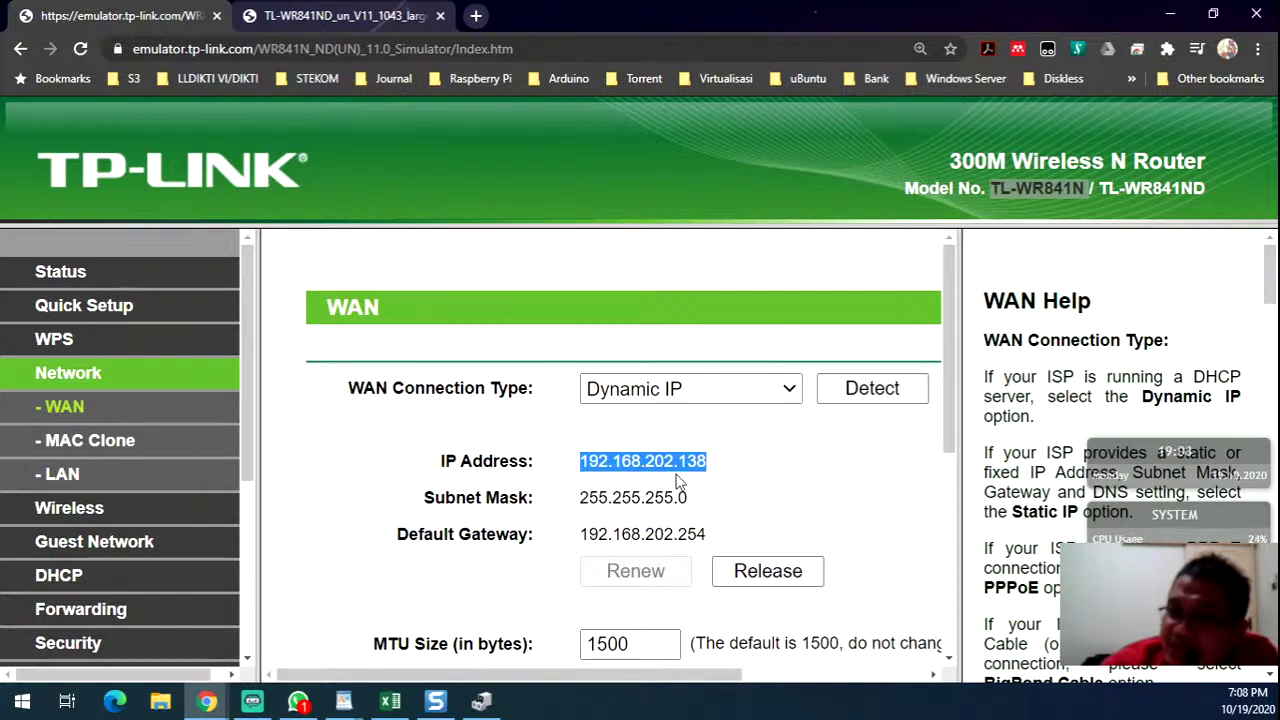
- Review the MTU, DNS and Host Name settings on the WAN page, and highlight the Host Name value without editing it
{"action": "scroll", "coordinate": [680, 520], "scroll_direction": "down", "scroll_amount": 4}
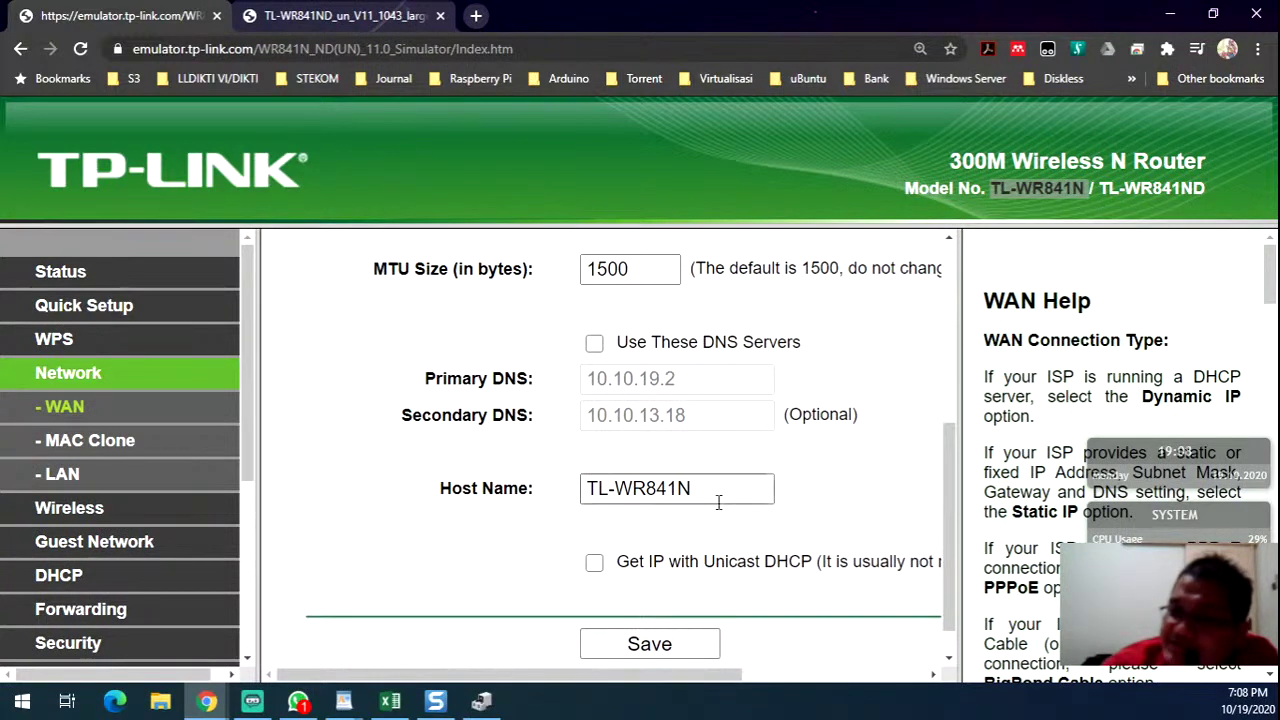
{"action": "scroll", "coordinate": [663, 507], "scroll_direction": "down", "scroll_amount": 1}
{"action": "left_click", "coordinate": [735, 446]}
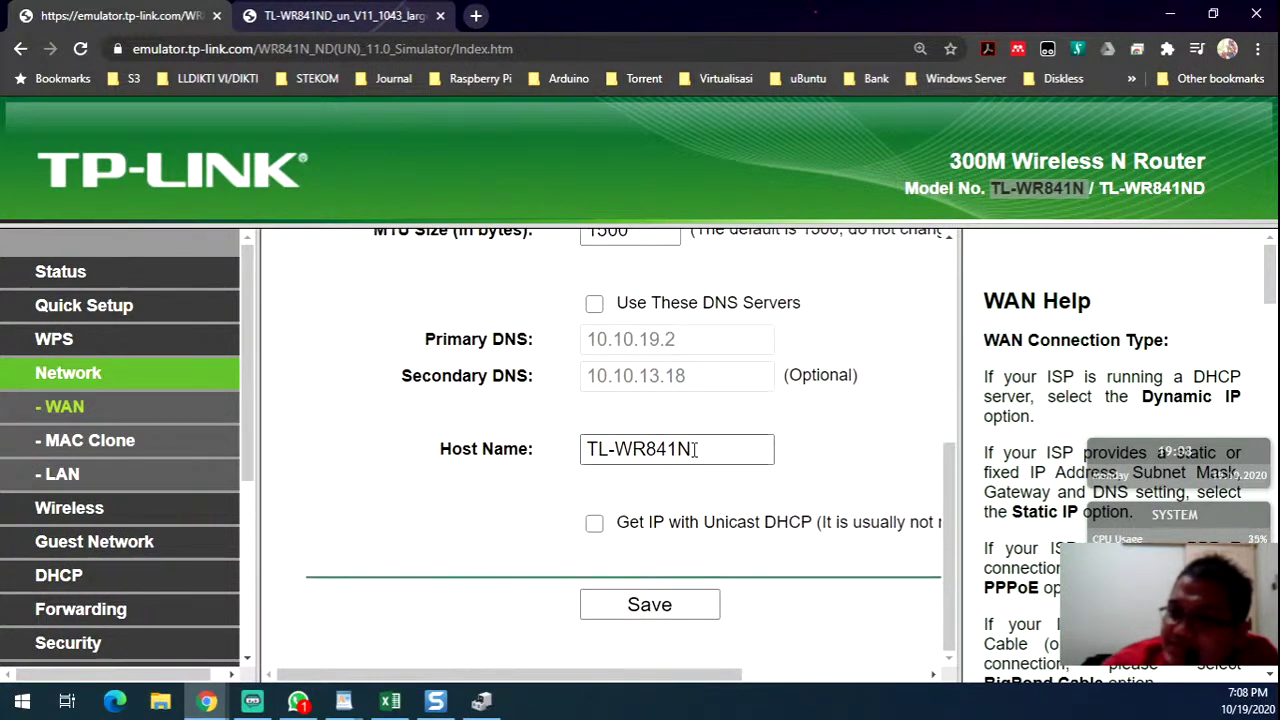
{"action": "left_click_drag", "start_coordinate": [736, 446], "coordinate": [519, 448]}
{"action": "left_click", "coordinate": [430, 436]}
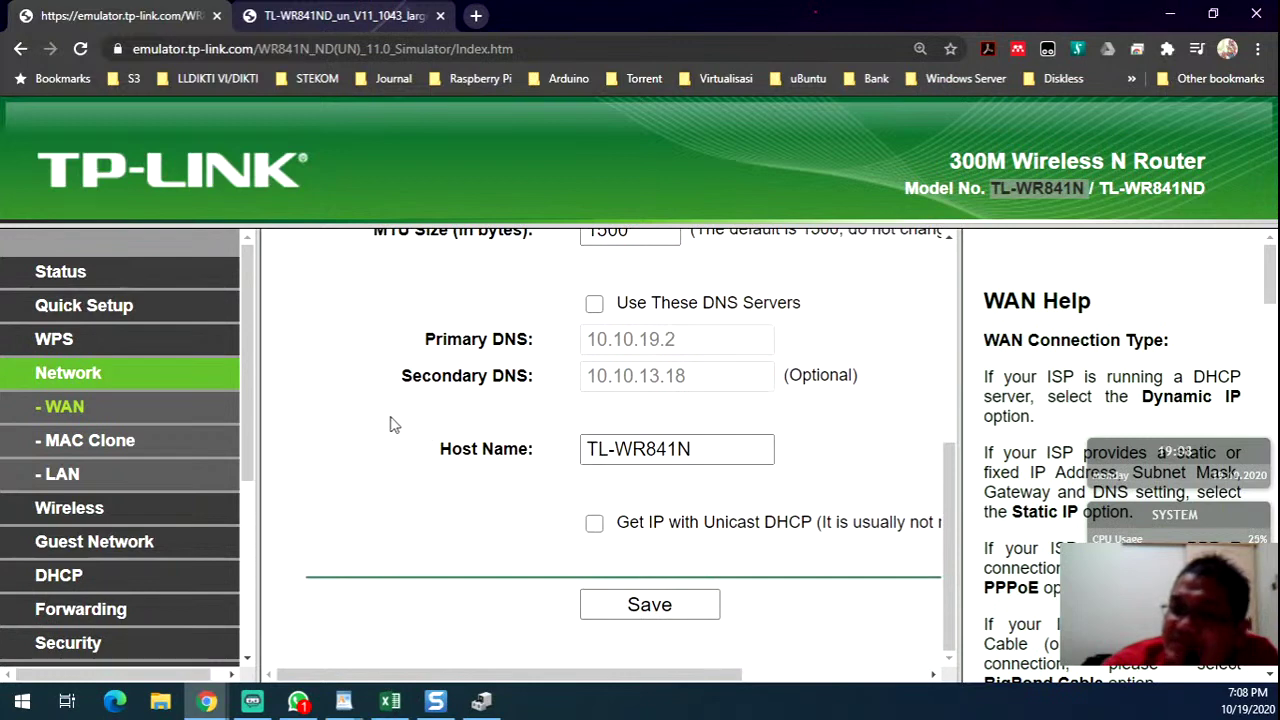
{"action": "left_click", "coordinate": [597, 449]}
{"action": "triple_click", "coordinate": [617, 450]}
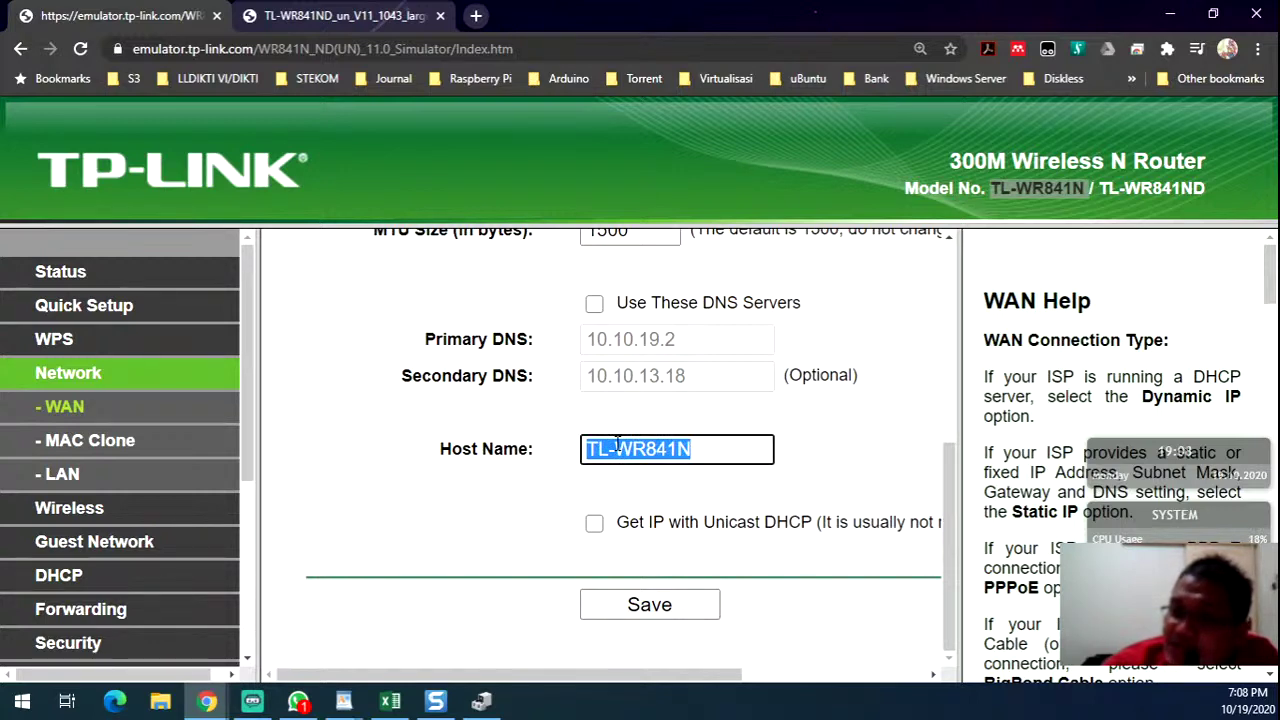
{"action": "left_click", "coordinate": [682, 452]}
{"action": "left_click_drag", "start_coordinate": [688, 450], "coordinate": [563, 449]}
{"action": "left_click", "coordinate": [517, 440]}
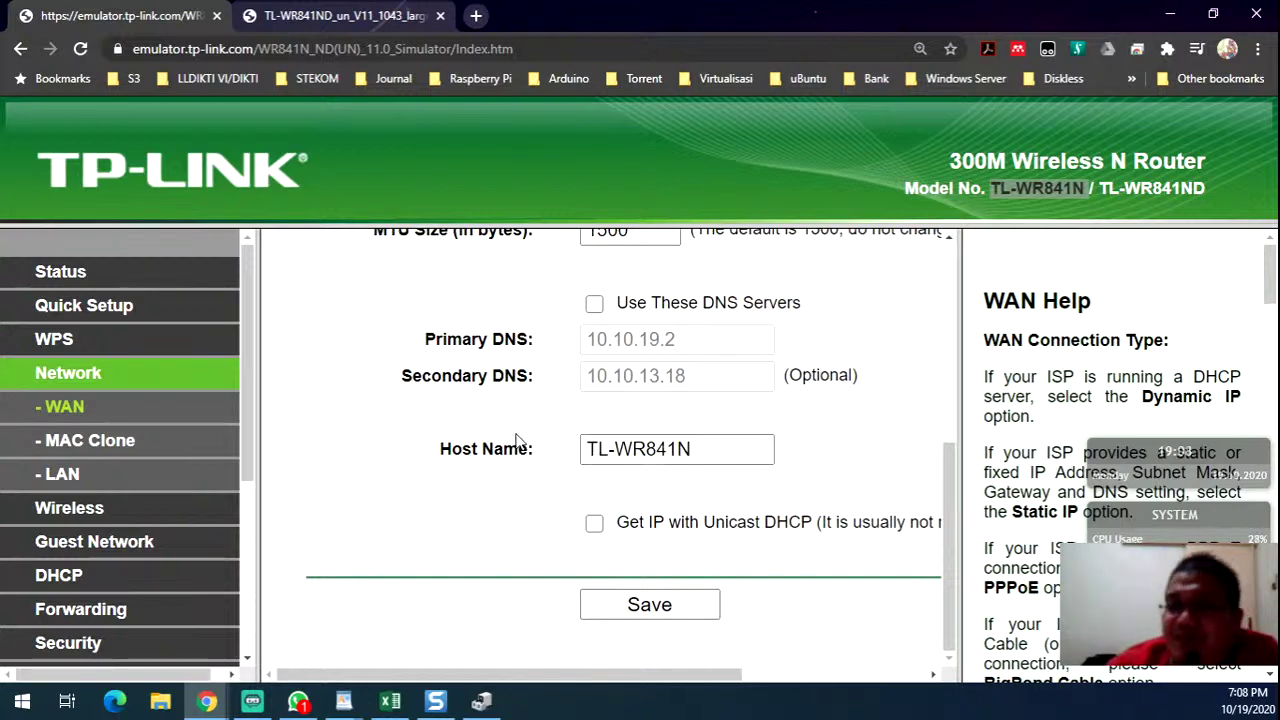
- View the Network section's MAC Clone and LAN pages, and highlight the LAN IP Address after showing the rear-port photo
{"action": "left_click", "coordinate": [88, 443]}
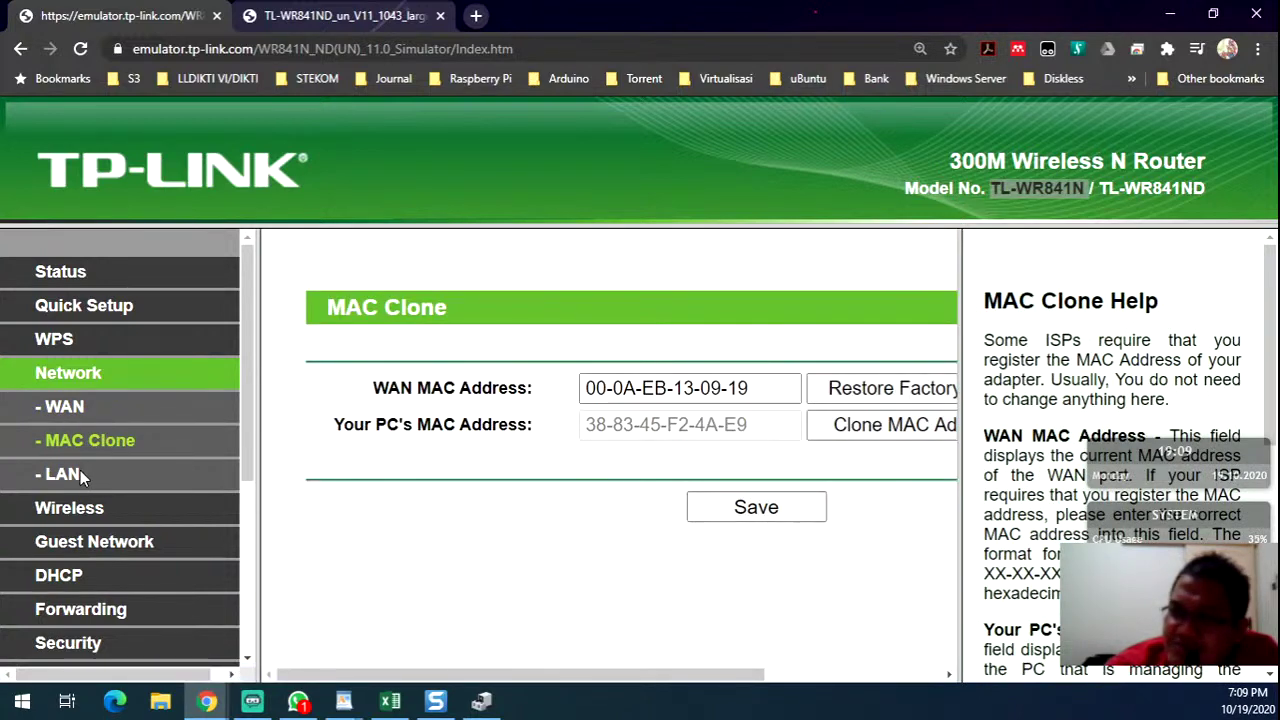
{"action": "left_click", "coordinate": [62, 475]}
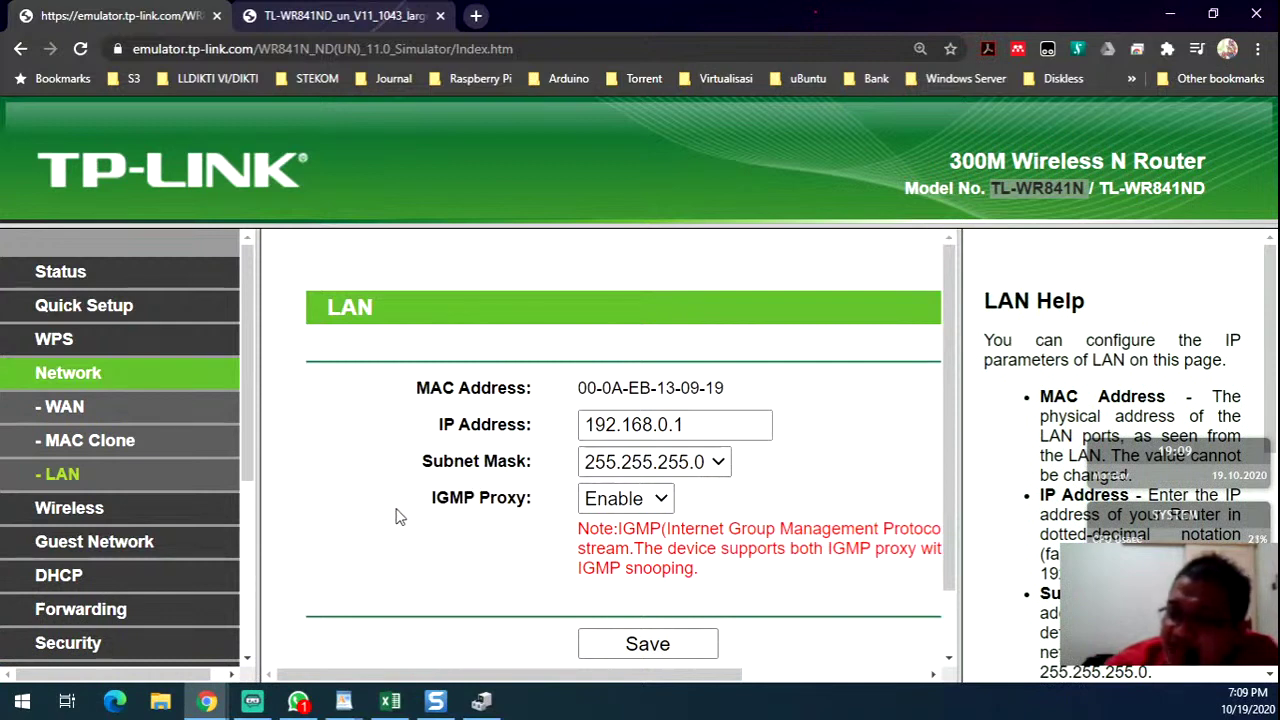
{"action": "key", "text": "ctrl+Tab"}
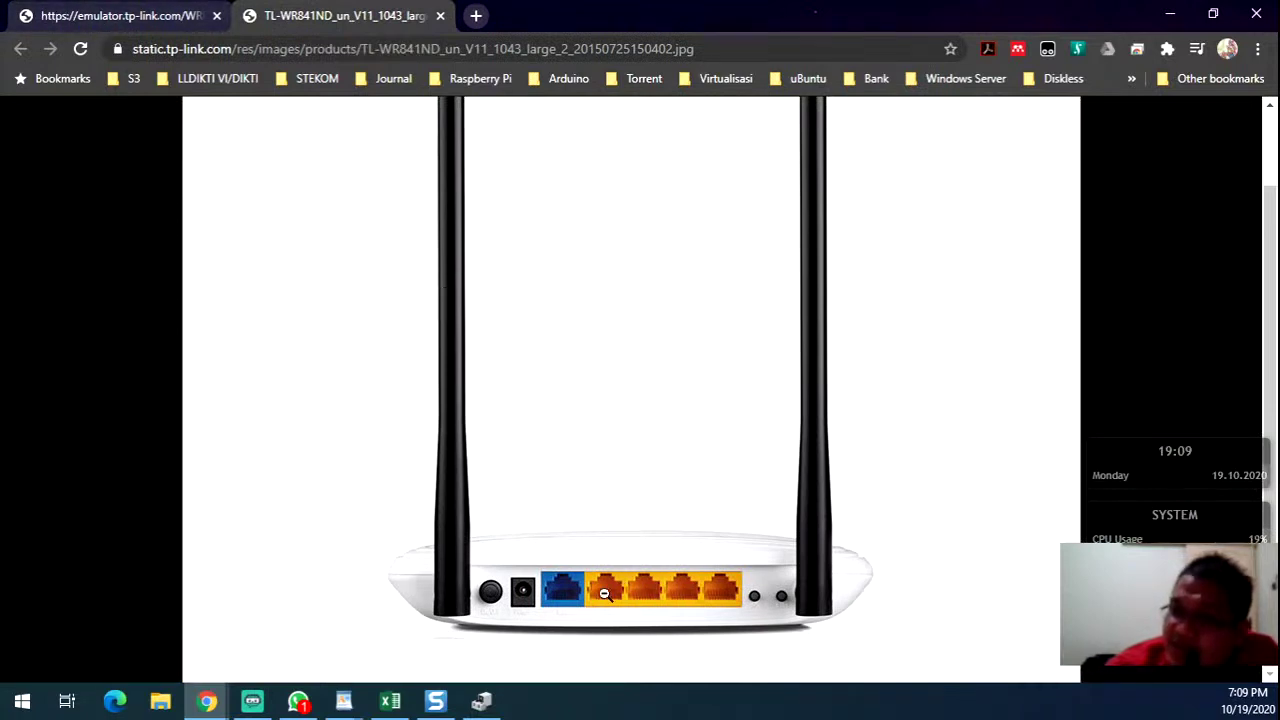
{"action": "left_click", "coordinate": [137, 20]}
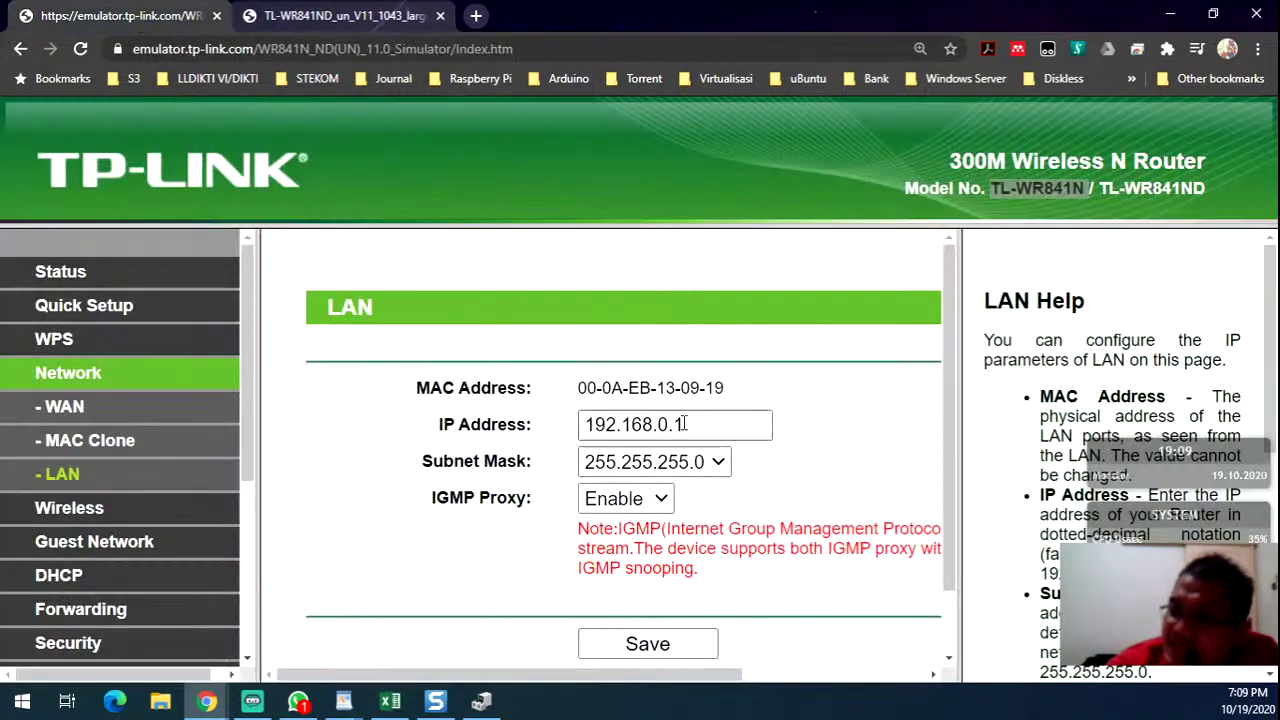
{"action": "left_click_drag", "start_coordinate": [686, 424], "coordinate": [550, 438]}
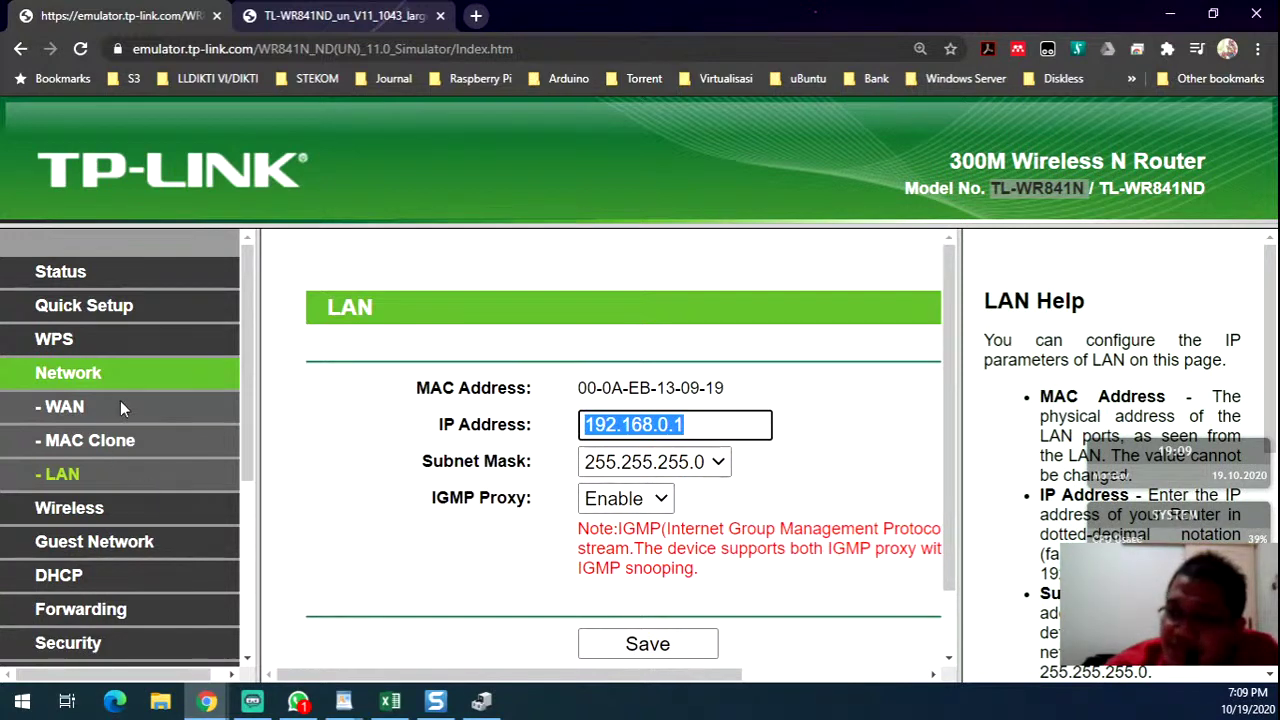
- Open the Wireless Settings page, view the SSID note, and highlight the "TP-LINK" part of the Wireless Network Name
{"action": "left_click", "coordinate": [86, 518]}
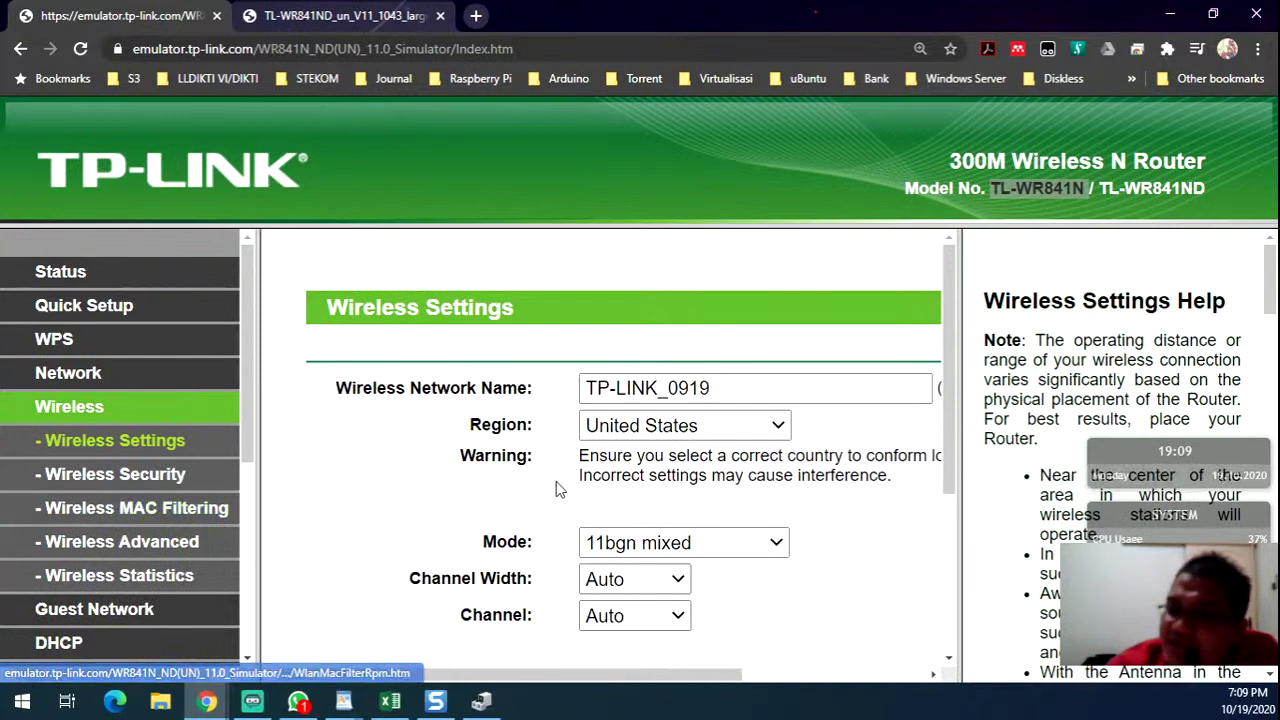
{"action": "left_click_drag", "start_coordinate": [560, 672], "coordinate": [696, 668]}
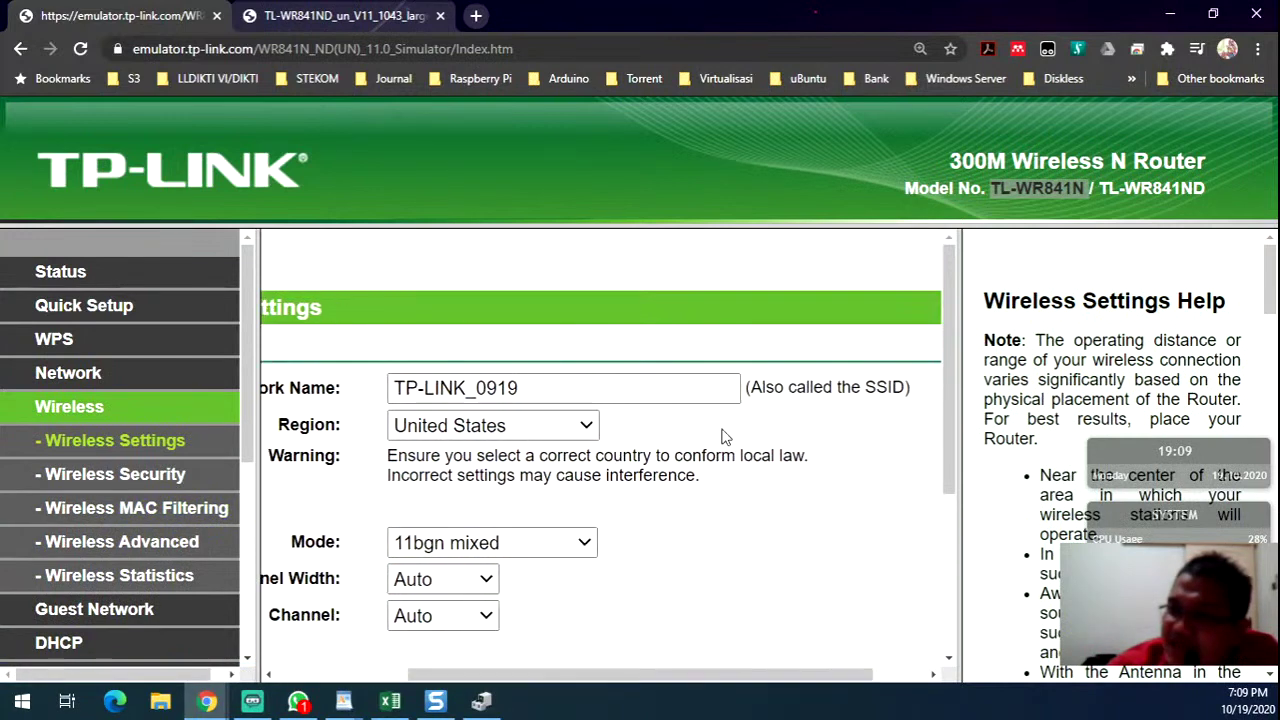
{"action": "left_click_drag", "start_coordinate": [762, 388], "coordinate": [910, 389]}
{"action": "left_click_drag", "start_coordinate": [730, 678], "coordinate": [636, 684]}
{"action": "left_click_drag", "start_coordinate": [607, 389], "coordinate": [526, 398]}
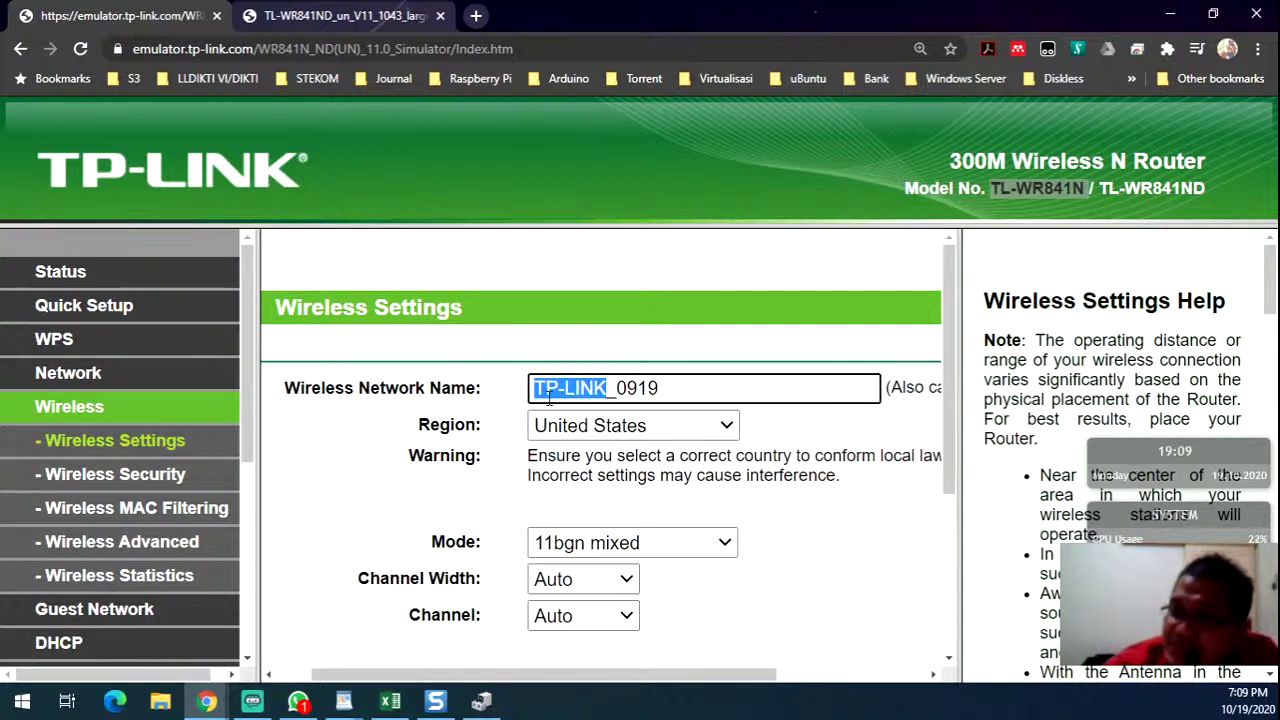
- Set the wireless Region to Indonesia and point out the warning about incorrect settings
{"action": "left_click", "coordinate": [576, 427]}
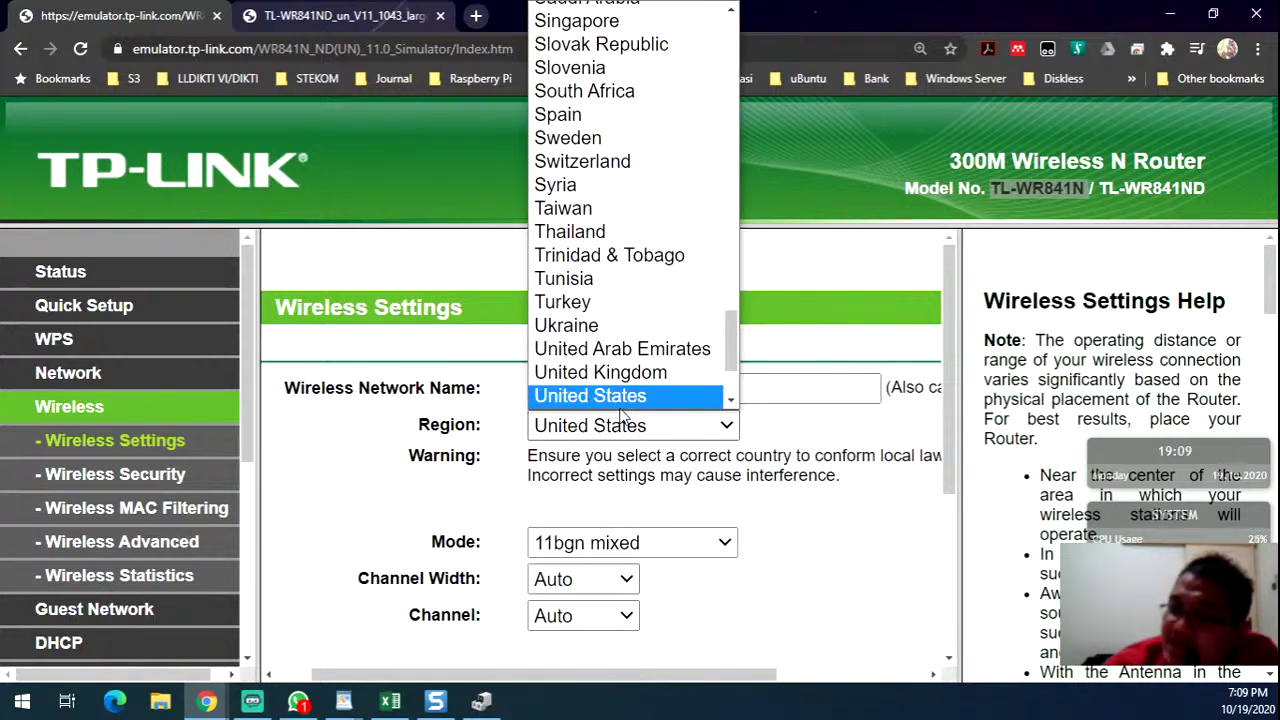
{"action": "scroll", "coordinate": [616, 330], "scroll_direction": "down", "scroll_amount": 1}
{"action": "scroll", "coordinate": [615, 271], "scroll_direction": "up", "scroll_amount": 10}
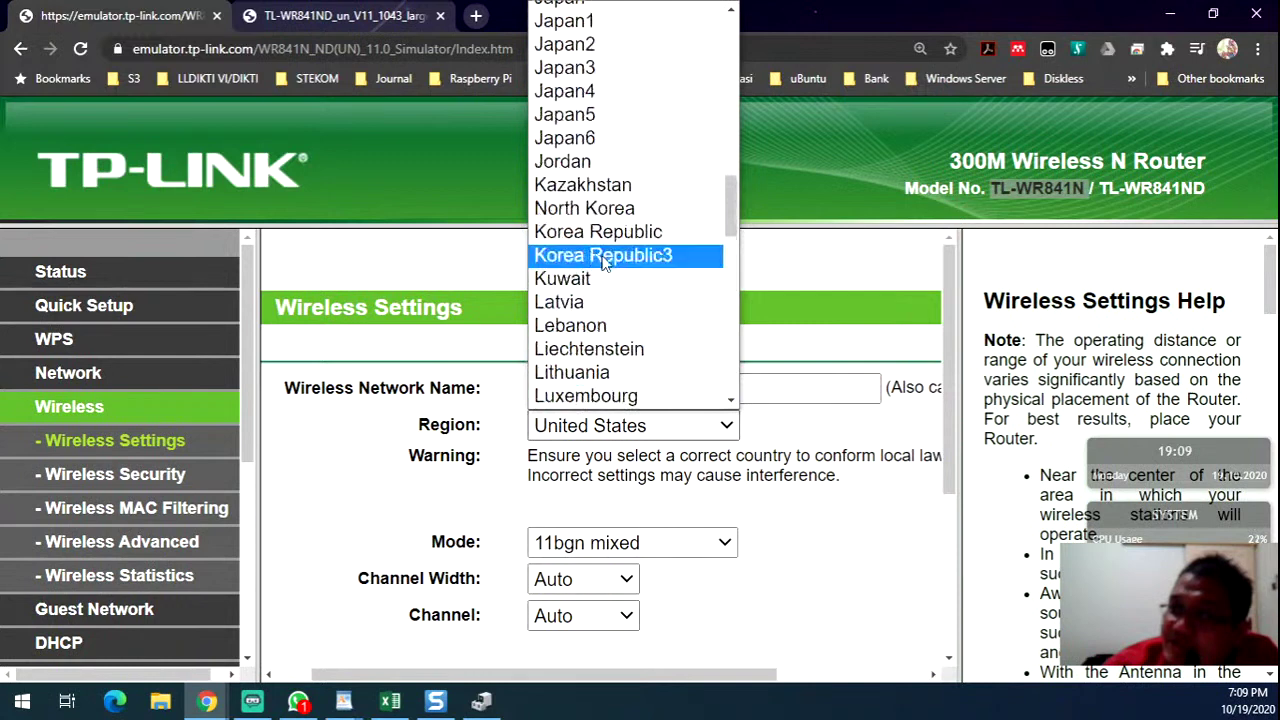
{"action": "scroll", "coordinate": [612, 265], "scroll_direction": "up", "scroll_amount": 3}
{"action": "left_click", "coordinate": [605, 70]}
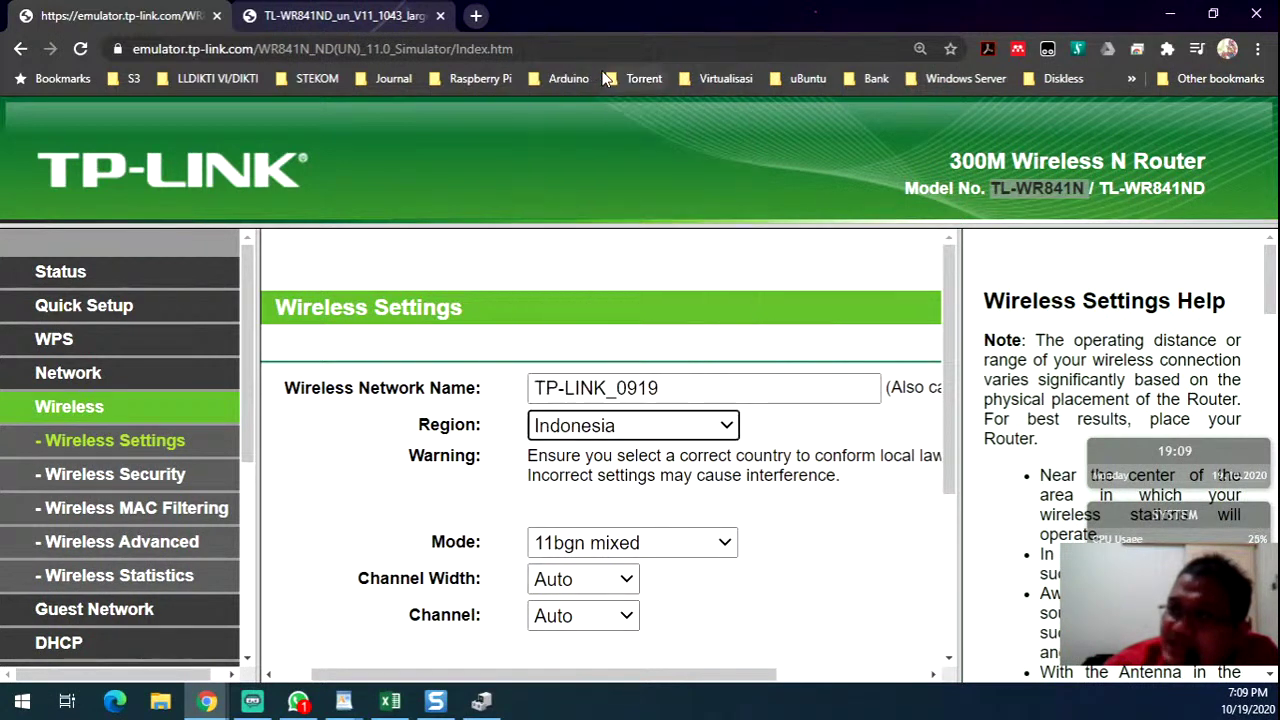
{"action": "double_click", "coordinate": [616, 477]}
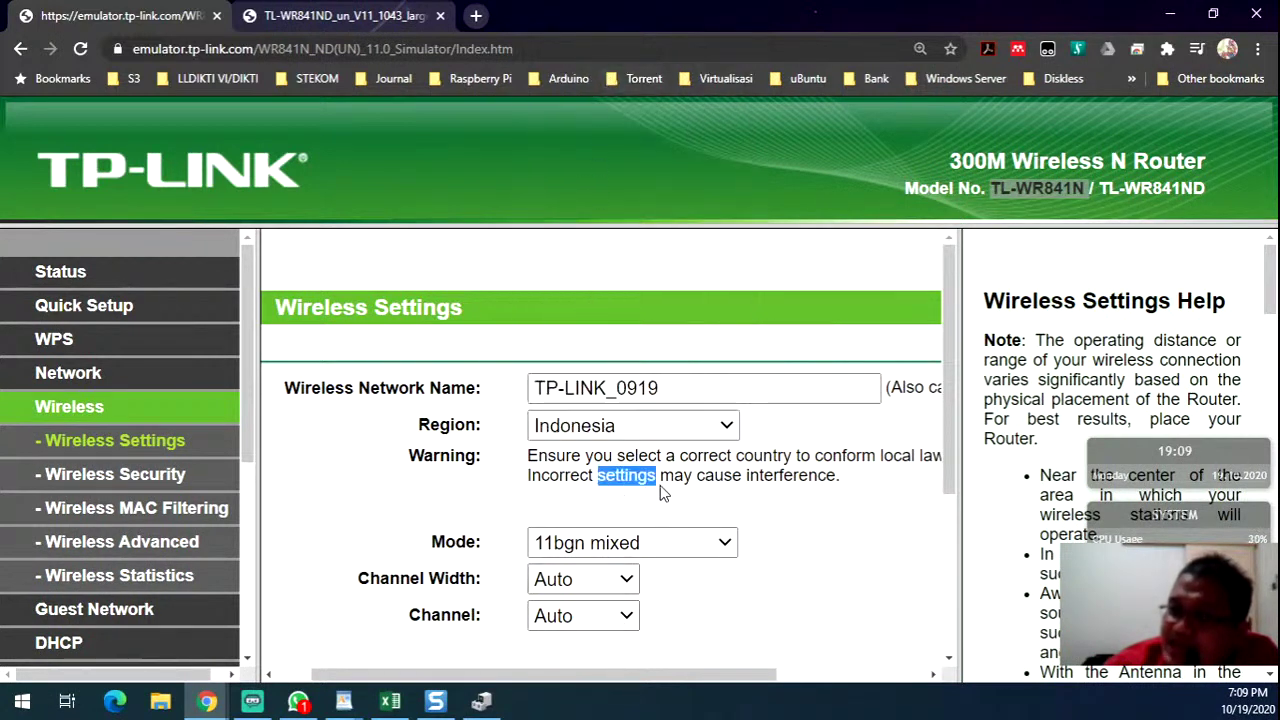
{"action": "left_click", "coordinate": [665, 471]}
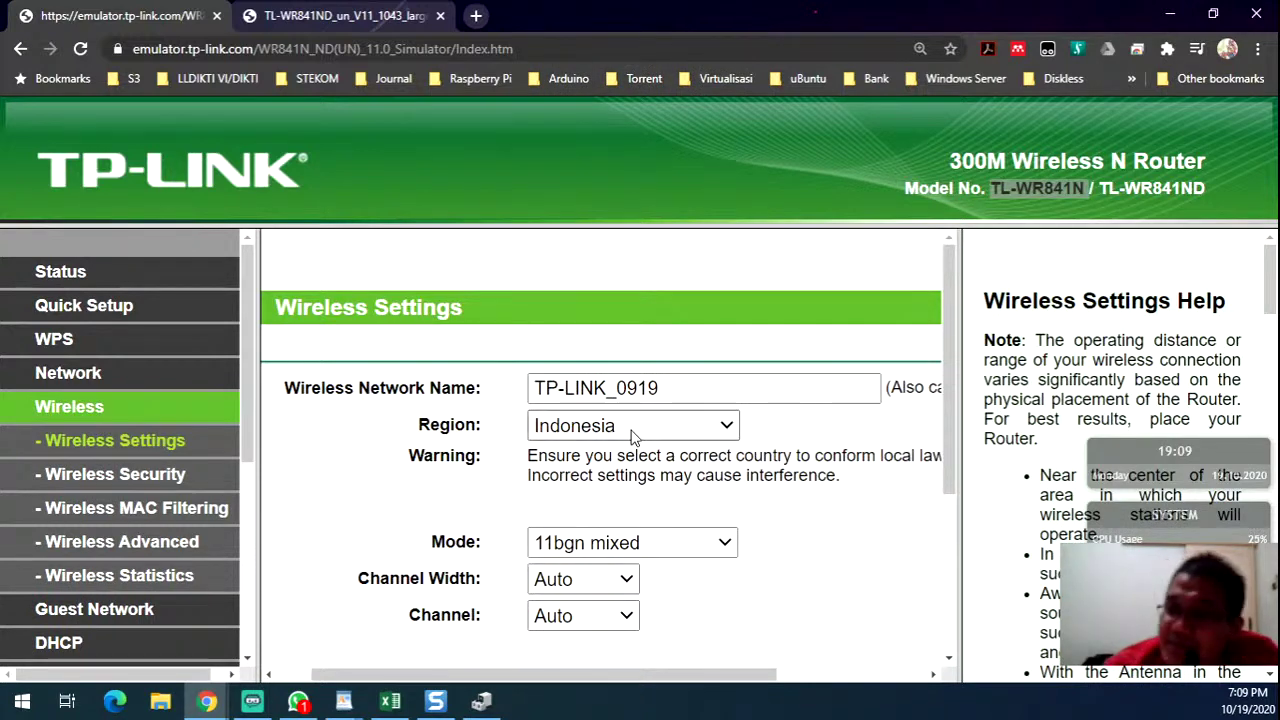
- Review the Mode, Channel Width and Channel options, keeping 11bgn mixed for the mode and Auto for both channel settings
{"action": "scroll", "coordinate": [620, 433], "scroll_direction": "down", "scroll_amount": 1}
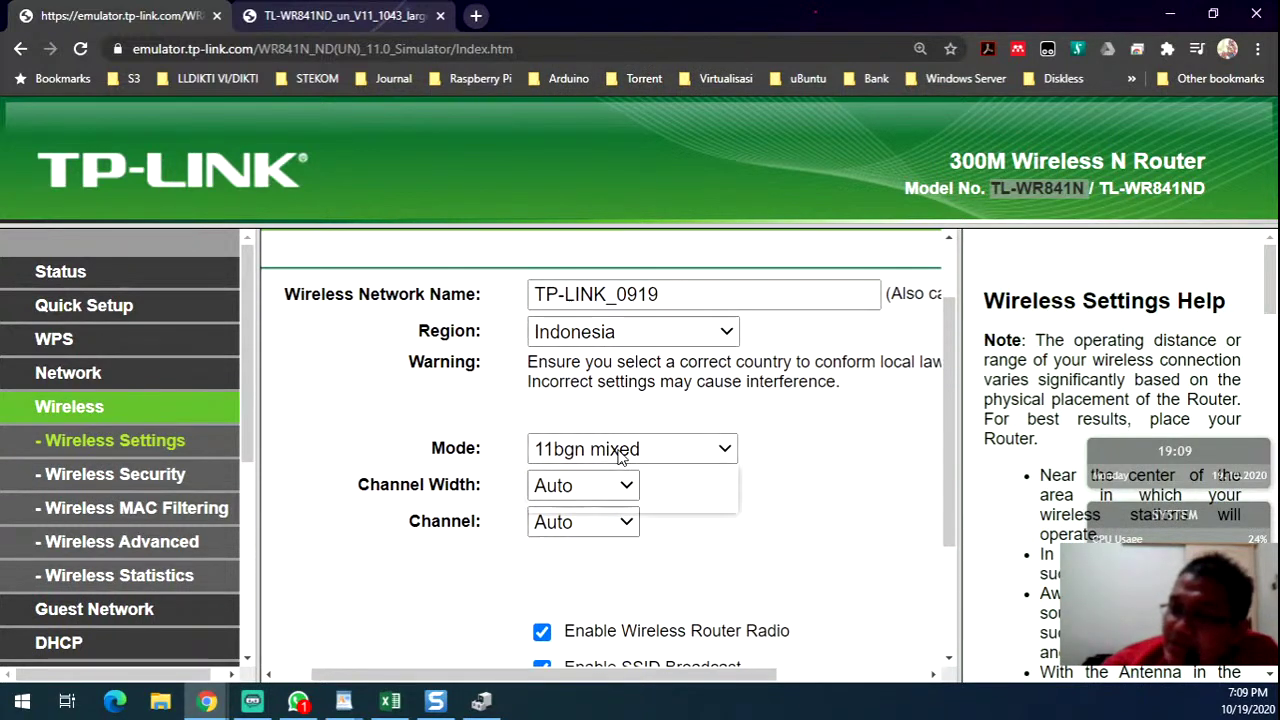
{"action": "left_click", "coordinate": [620, 452]}
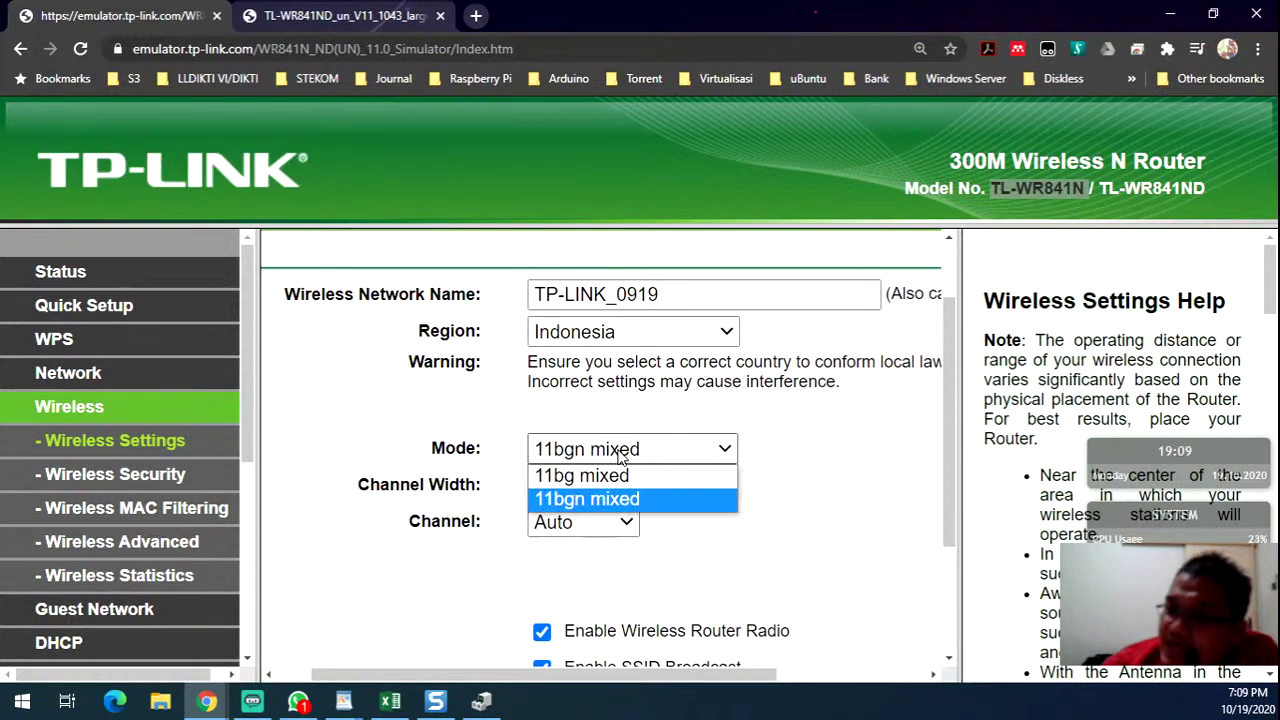
{"action": "left_click", "coordinate": [604, 500]}
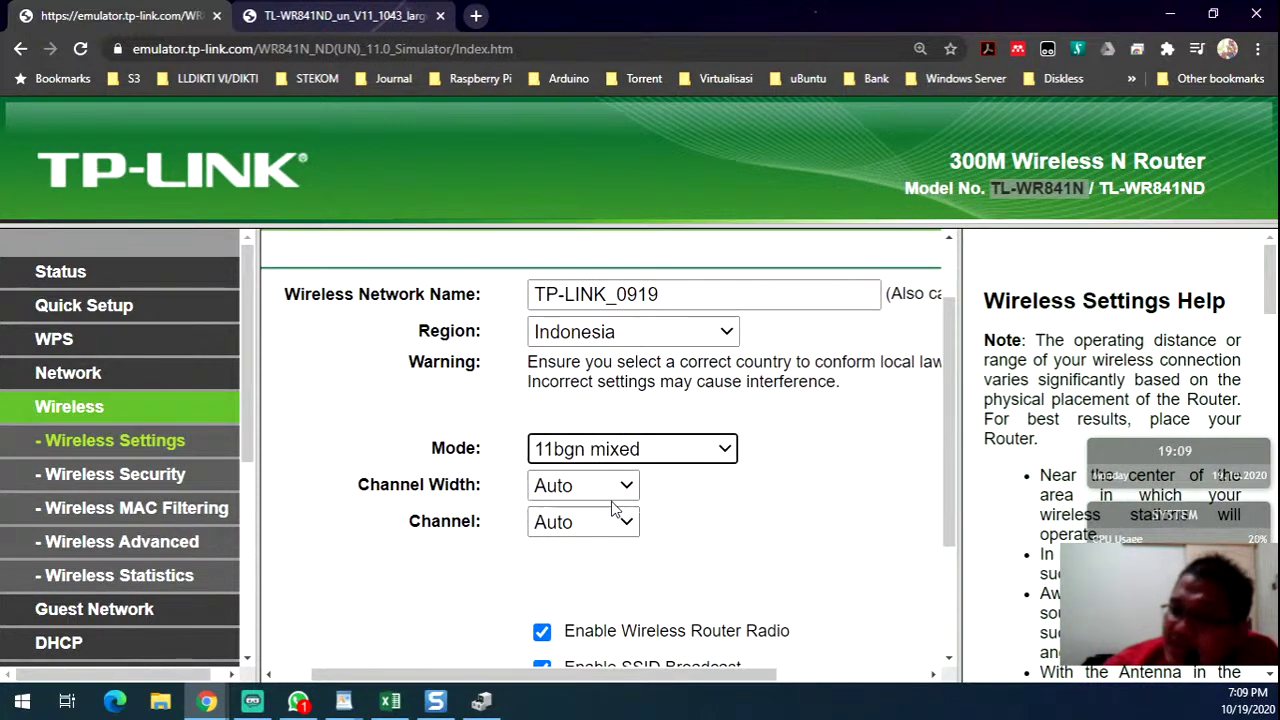
{"action": "left_click", "coordinate": [614, 490]}
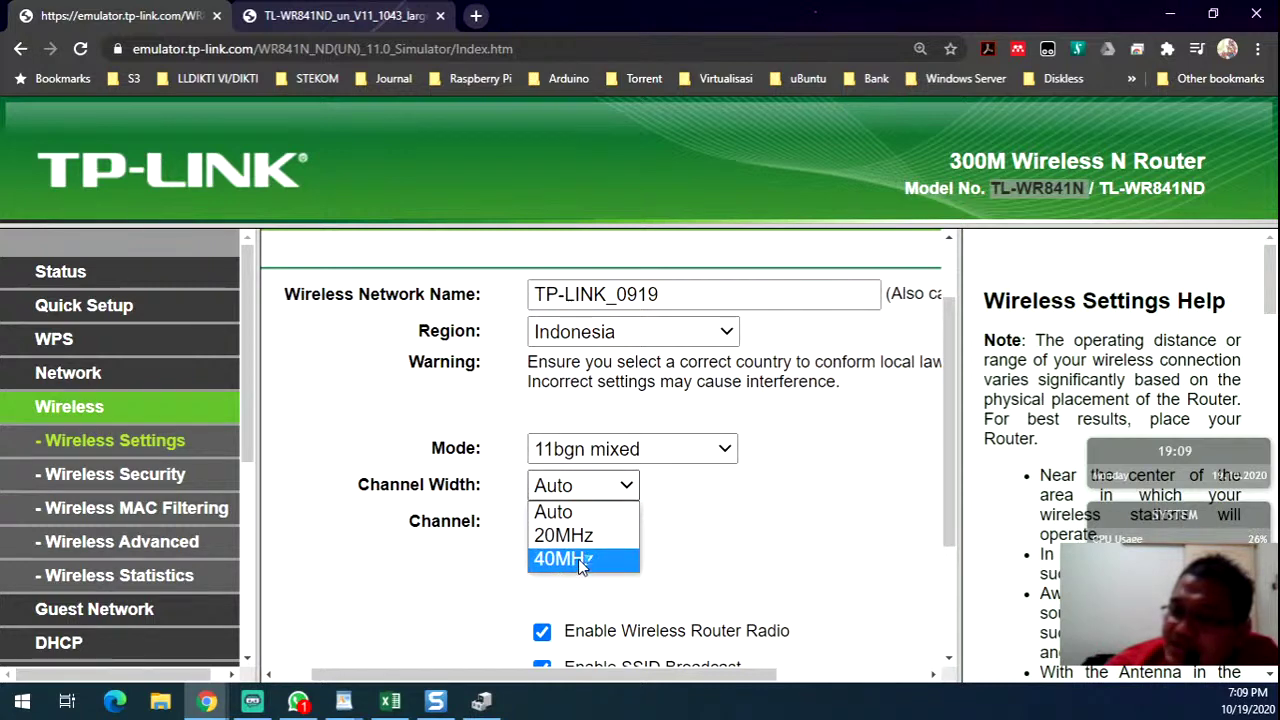
{"action": "left_click", "coordinate": [565, 512]}
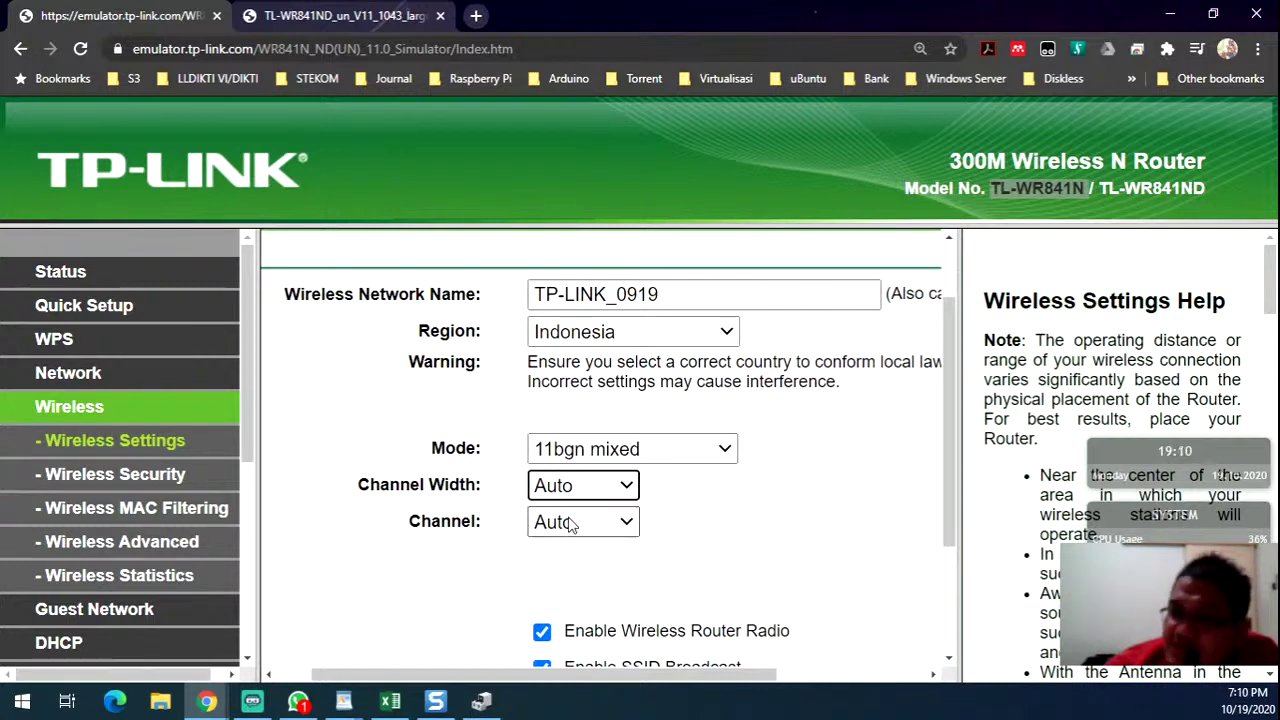
{"action": "left_click", "coordinate": [600, 522]}
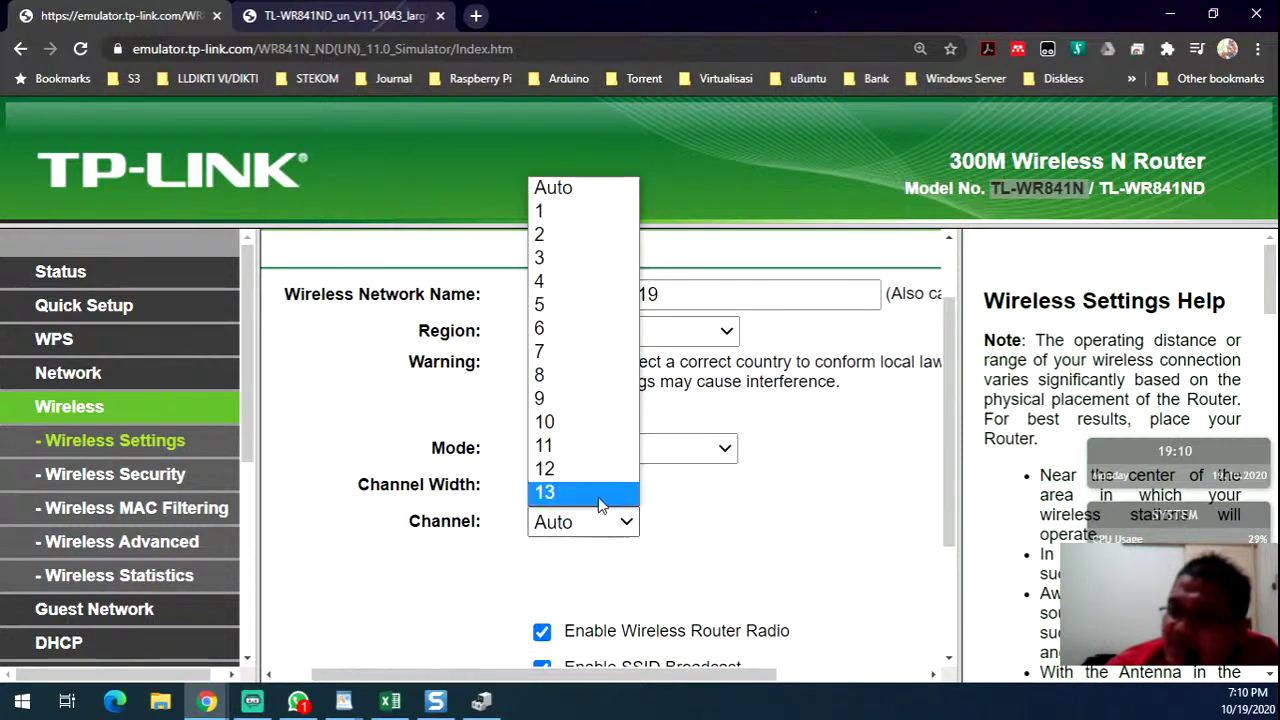
{"action": "left_click", "coordinate": [606, 190]}
{"action": "scroll", "coordinate": [736, 526], "scroll_direction": "down", "scroll_amount": 2}
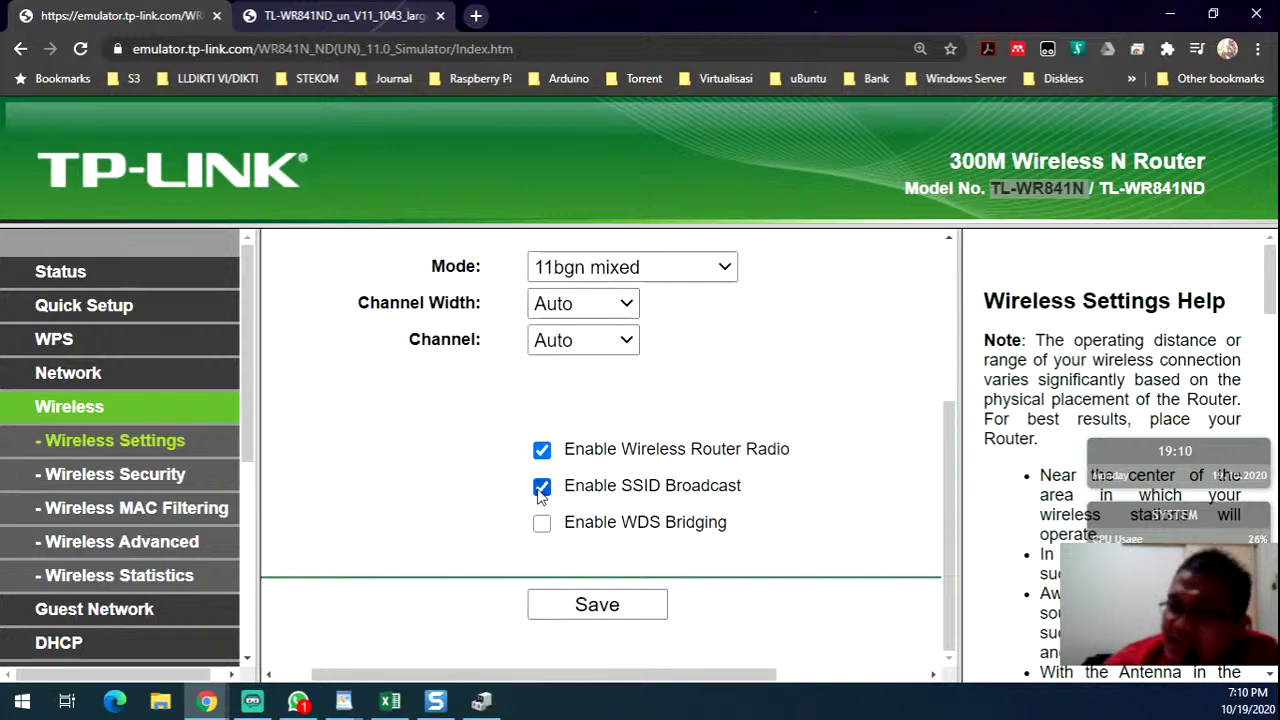
- Switch to the Google Classroom PDF and highlight the advice on page 14 about turning off the SSID
{"action": "left_click", "coordinate": [346, 702]}
{"action": "mouse_move", "coordinate": [210, 702]}
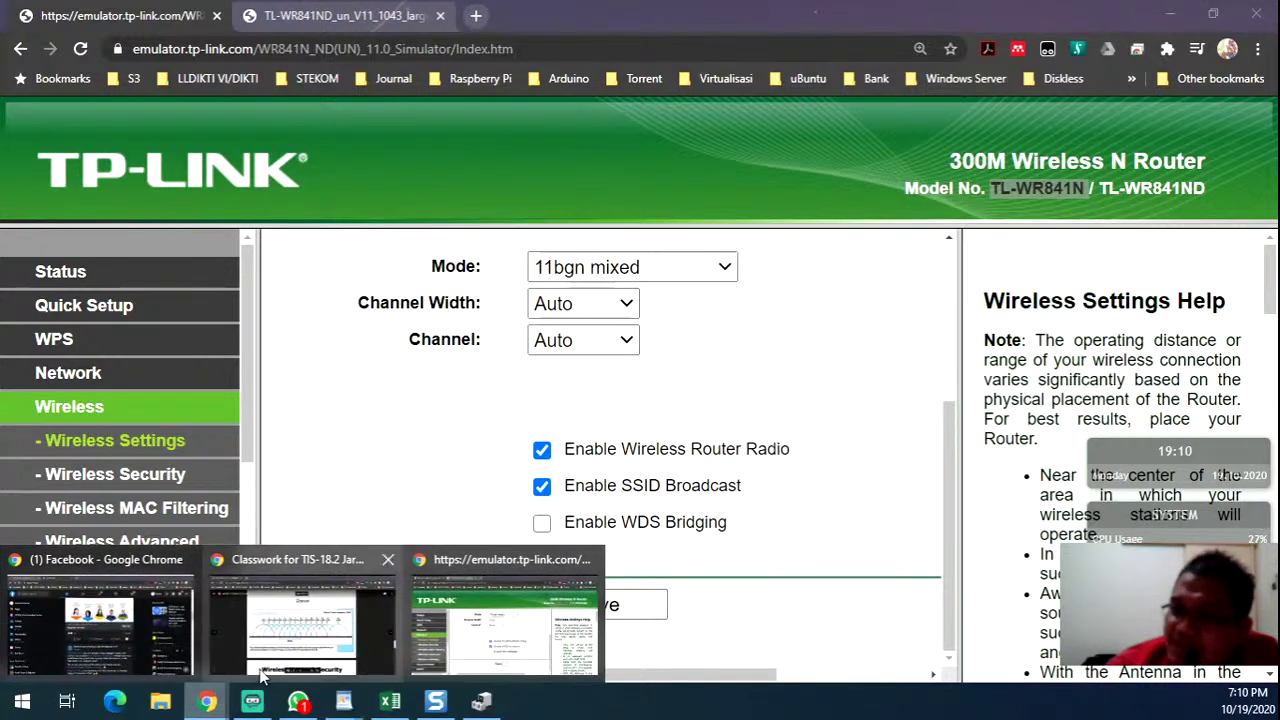
{"action": "left_click", "coordinate": [300, 650]}
{"action": "scroll", "coordinate": [666, 411], "scroll_direction": "down", "scroll_amount": 10}
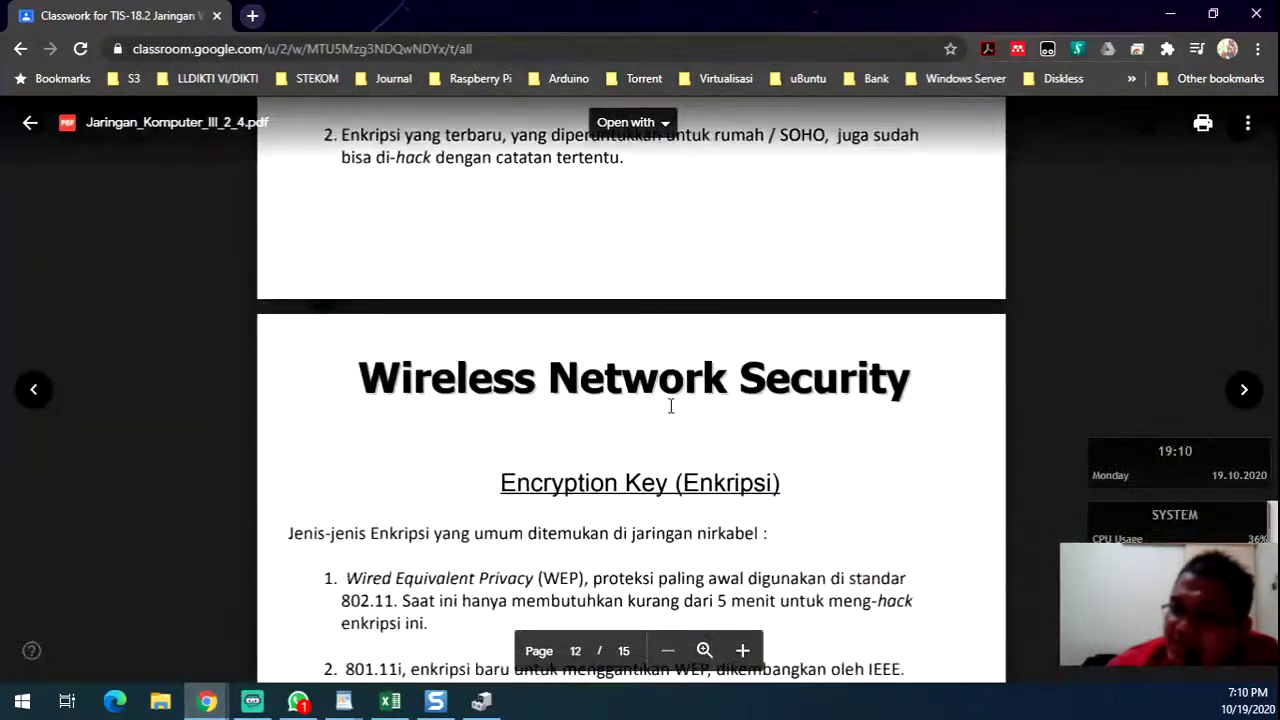
{"action": "scroll", "coordinate": [606, 395], "scroll_direction": "down", "scroll_amount": 15}
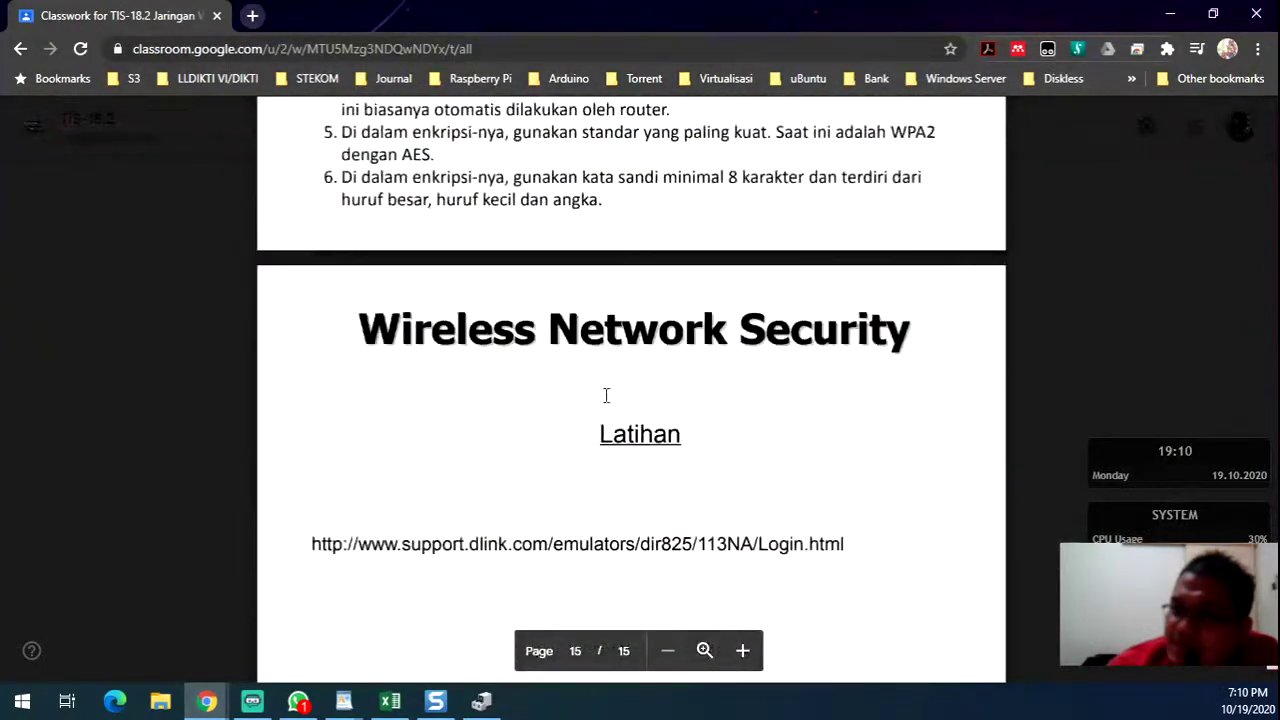
{"action": "scroll", "coordinate": [606, 395], "scroll_direction": "up", "scroll_amount": 6}
{"action": "scroll", "coordinate": [562, 386], "scroll_direction": "down", "scroll_amount": 2}
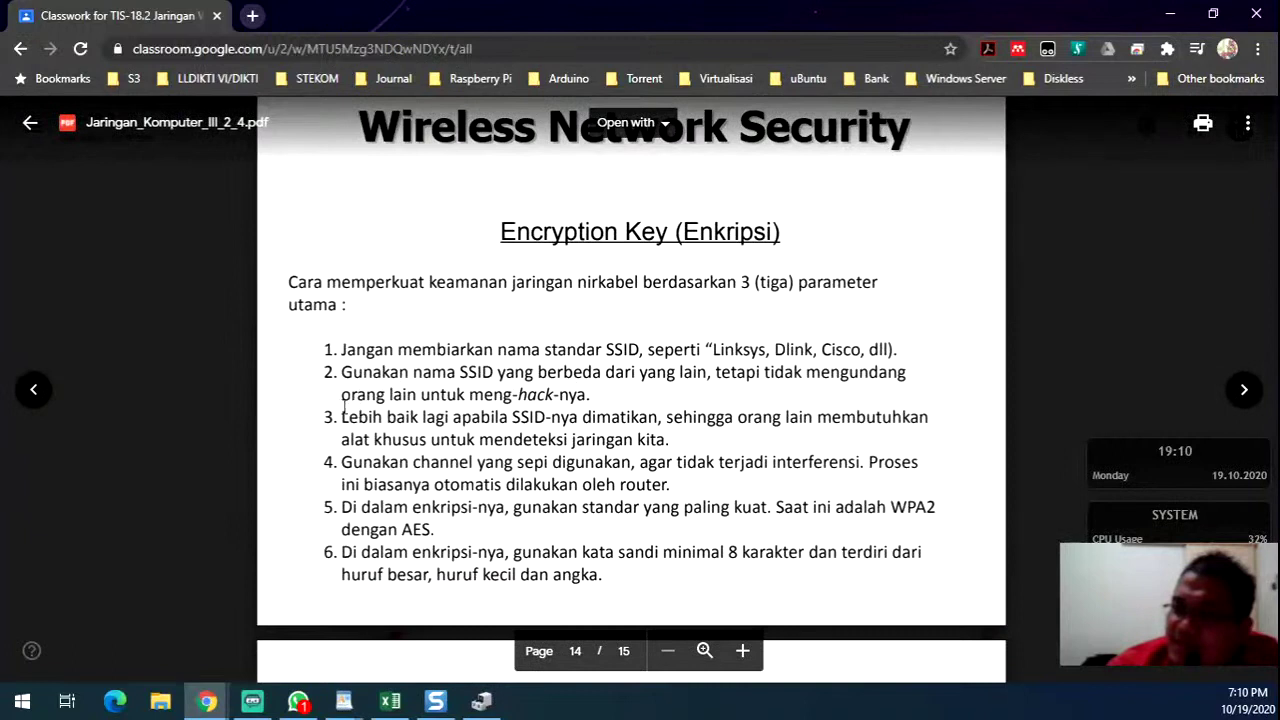
{"action": "left_click_drag", "start_coordinate": [343, 410], "coordinate": [597, 424]}
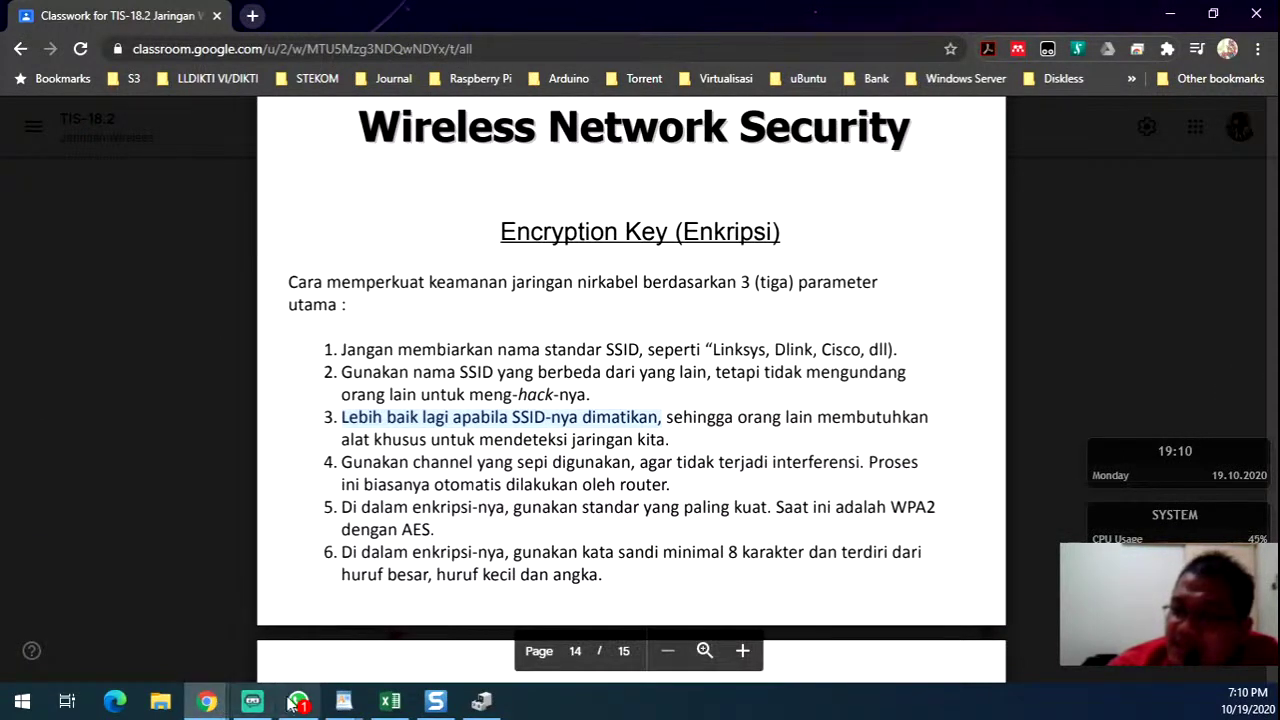
- Return to the router emulator's Wireless Settings page and demonstrate the Enable SSID Broadcast option, leaving it enabled
{"action": "left_click", "coordinate": [253, 702]}
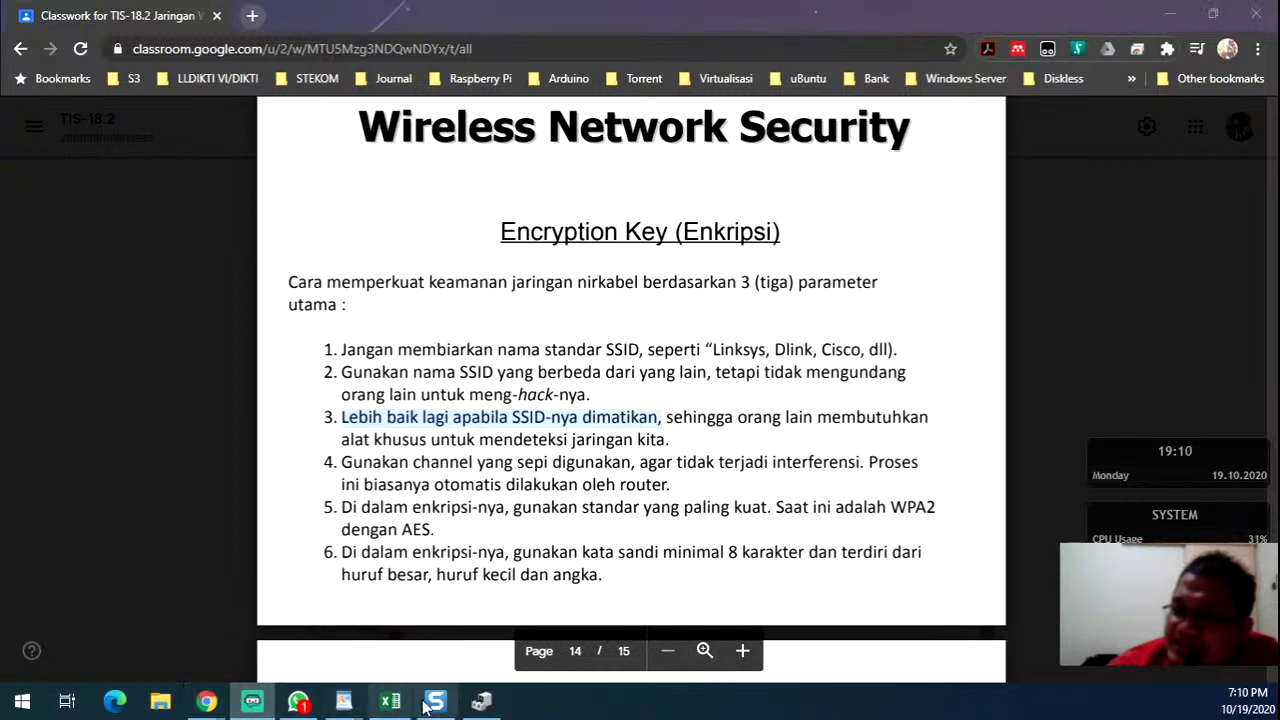
{"action": "left_click", "coordinate": [207, 701]}
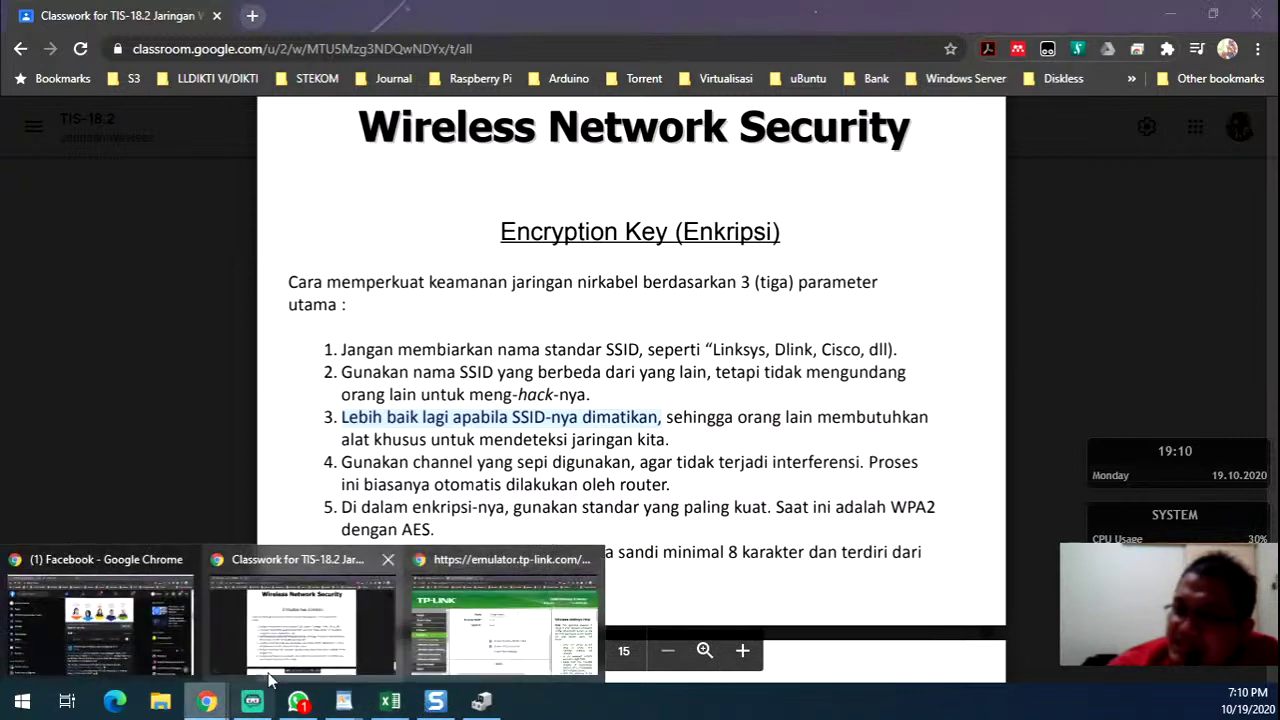
{"action": "left_click", "coordinate": [508, 610]}
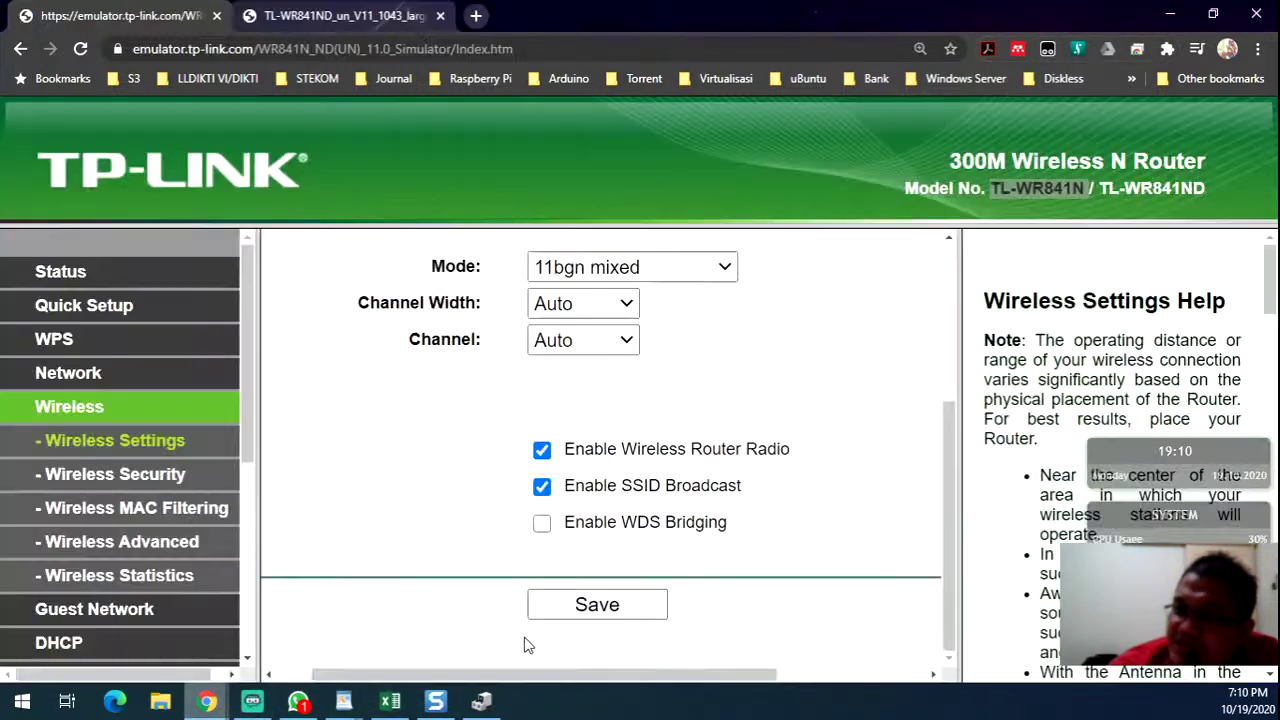
{"action": "left_click", "coordinate": [541, 488]}
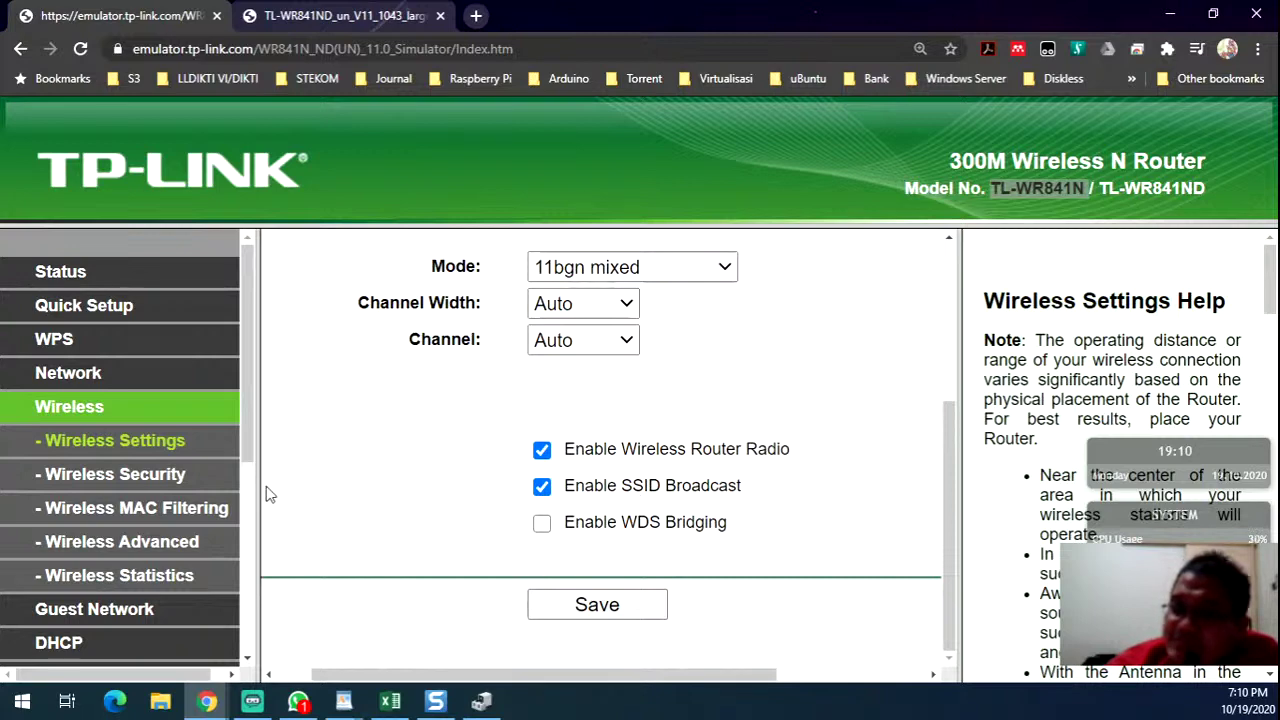
- Open the Wireless Security page and review its Disable Security, WPA/WPA2 - Personal, WPA/WPA2 - Enterprise and WEP options
{"action": "left_click", "coordinate": [168, 486]}
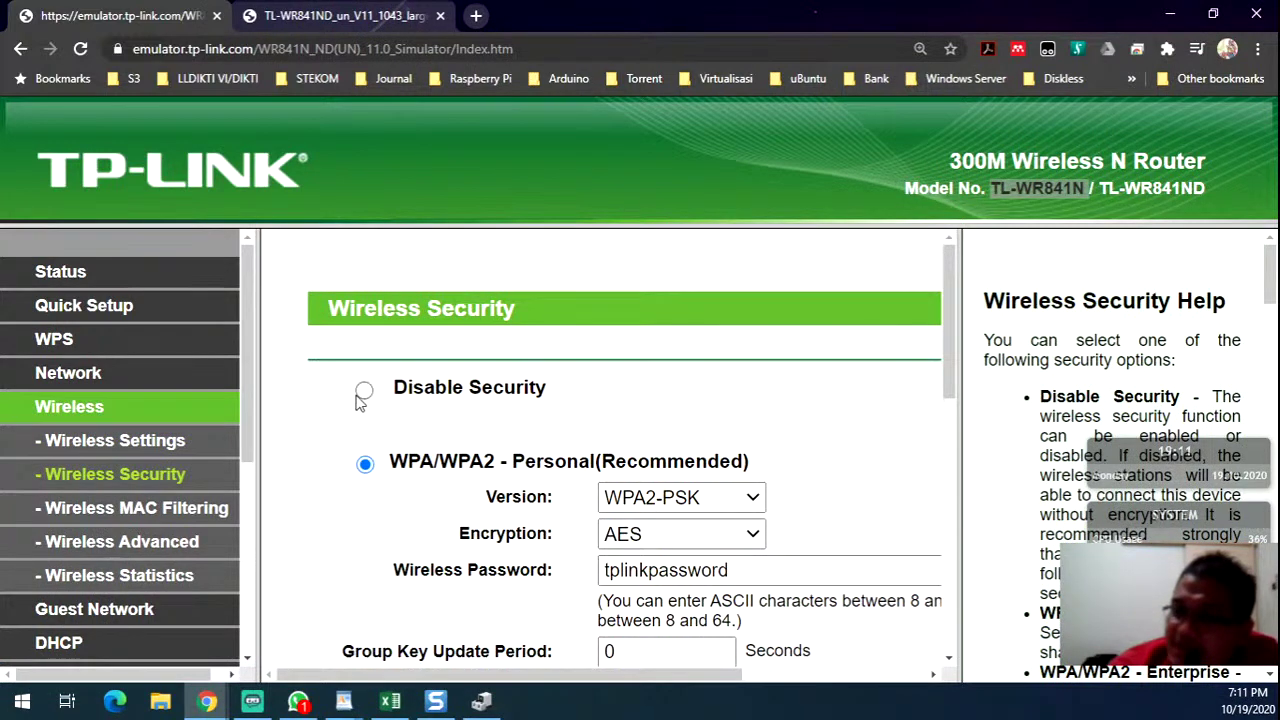
{"action": "left_click_drag", "start_coordinate": [494, 680], "coordinate": [559, 680]}
{"action": "scroll", "coordinate": [447, 515], "scroll_direction": "down", "scroll_amount": 2}
{"action": "scroll", "coordinate": [443, 514], "scroll_direction": "up", "scroll_amount": 1}
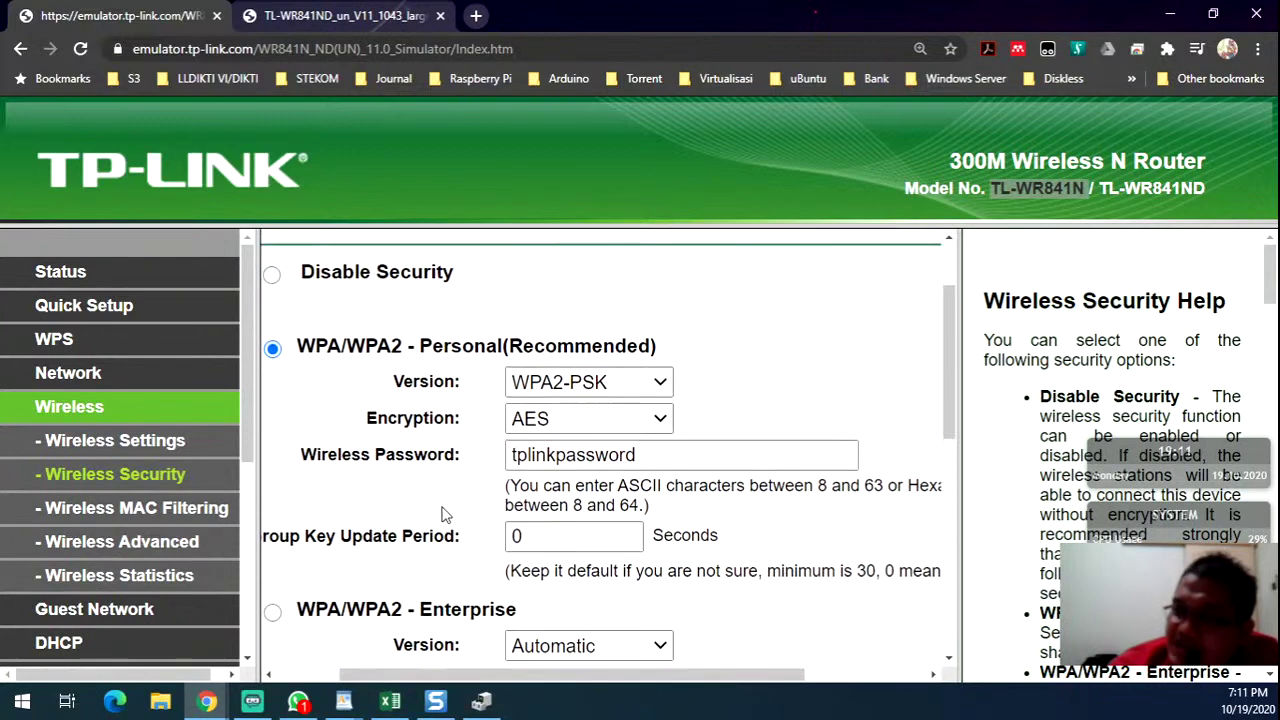
{"action": "scroll", "coordinate": [381, 374], "scroll_direction": "down", "scroll_amount": 4}
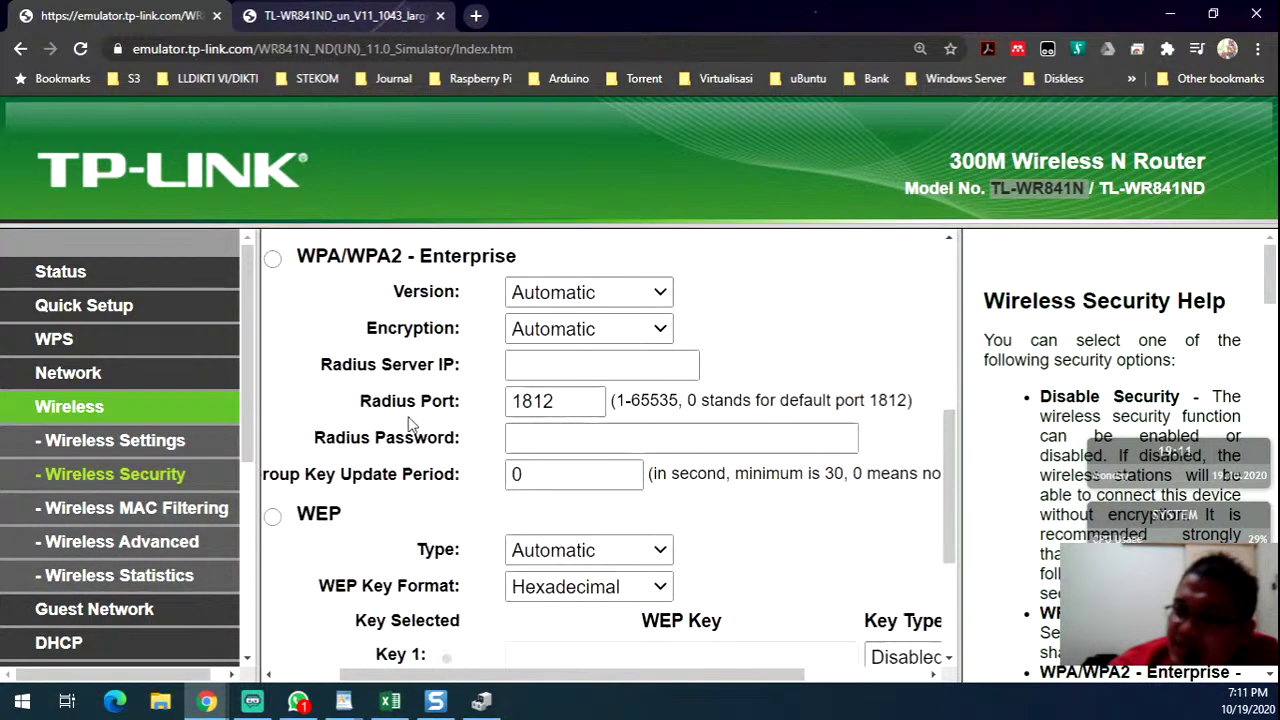
{"action": "scroll", "coordinate": [420, 362], "scroll_direction": "up", "scroll_amount": 1}
{"action": "scroll", "coordinate": [420, 362], "scroll_direction": "down", "scroll_amount": 2}
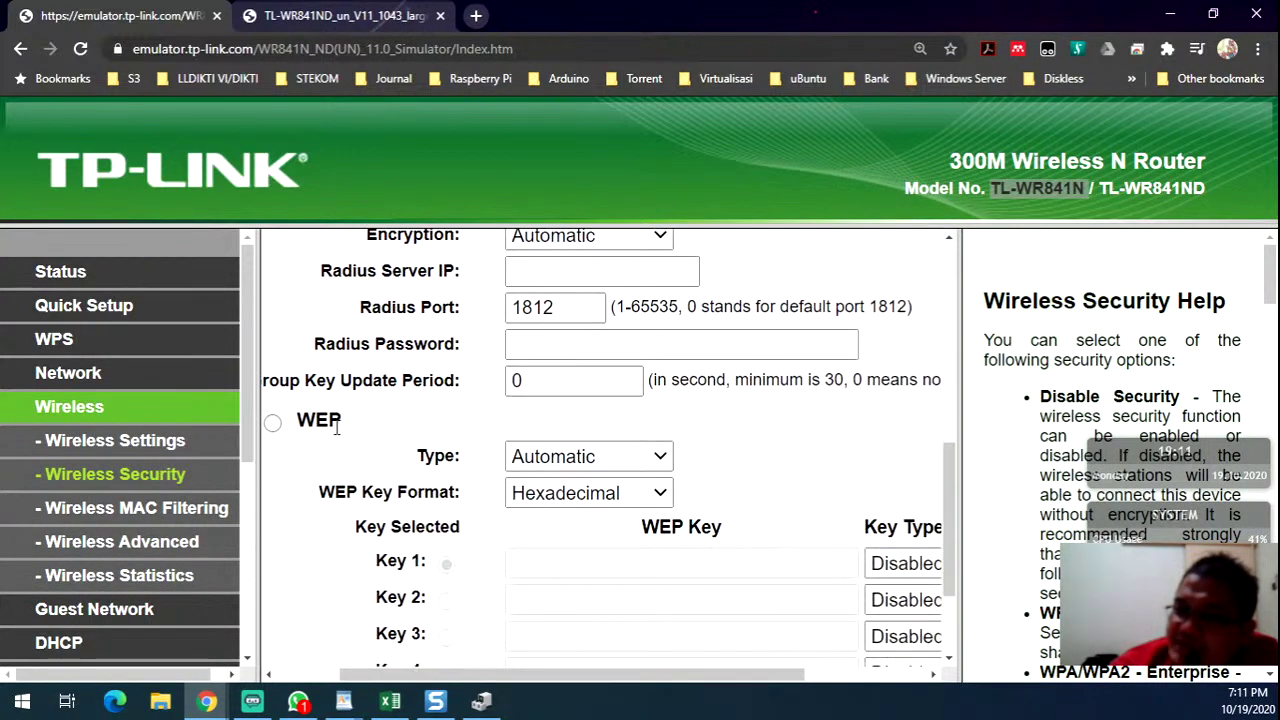
{"action": "scroll", "coordinate": [531, 489], "scroll_direction": "down", "scroll_amount": 2}
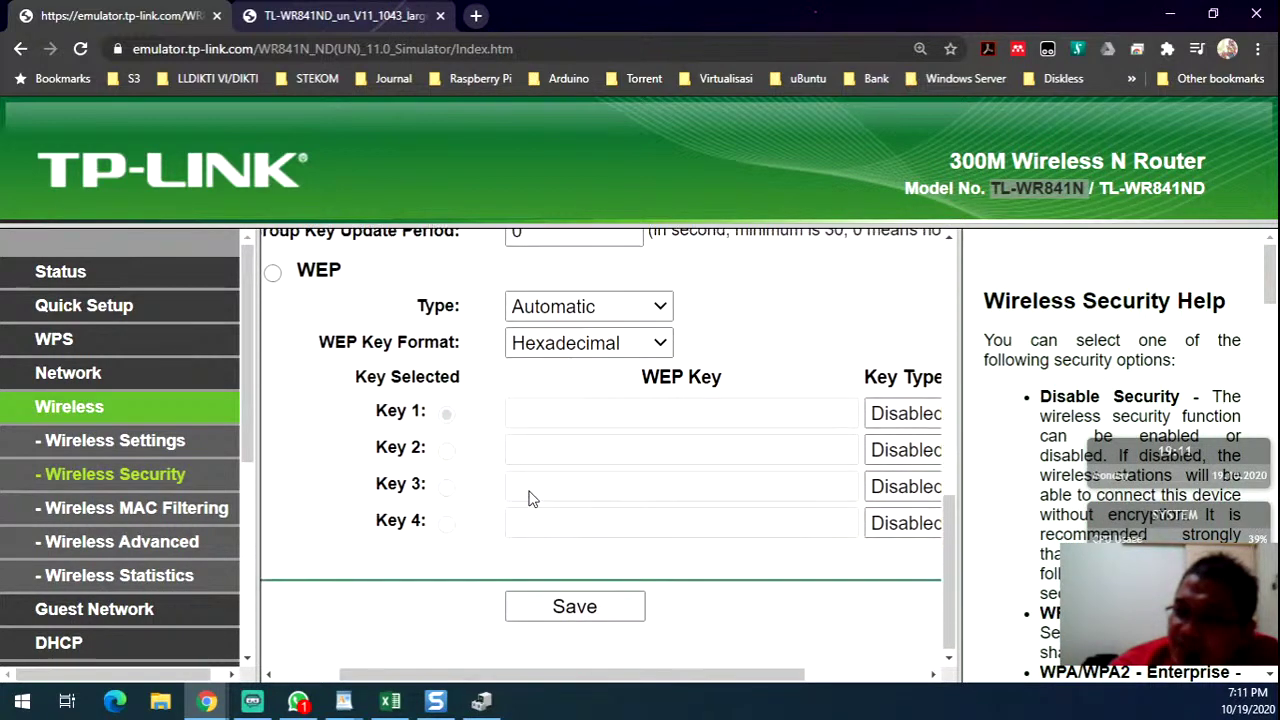
{"action": "scroll", "coordinate": [531, 497], "scroll_direction": "up", "scroll_amount": 6}
{"action": "scroll", "coordinate": [391, 508], "scroll_direction": "up", "scroll_amount": 1}
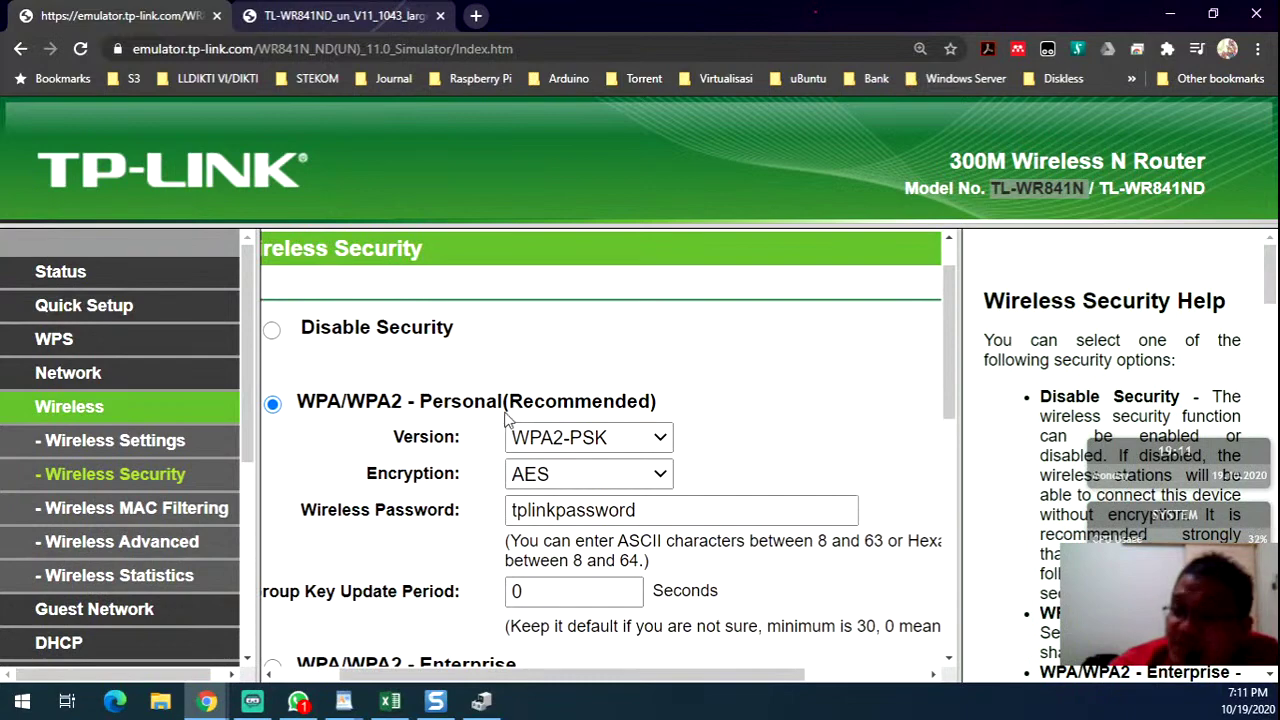
- Compare the WPA/WPA2 Personal and Enterprise sections, and highlight the Radius Server IP label under Enterprise
{"action": "scroll", "coordinate": [507, 420], "scroll_direction": "down", "scroll_amount": 3}
{"action": "scroll", "coordinate": [507, 420], "scroll_direction": "up", "scroll_amount": 3}
{"action": "scroll", "coordinate": [460, 460], "scroll_direction": "down", "scroll_amount": 3}
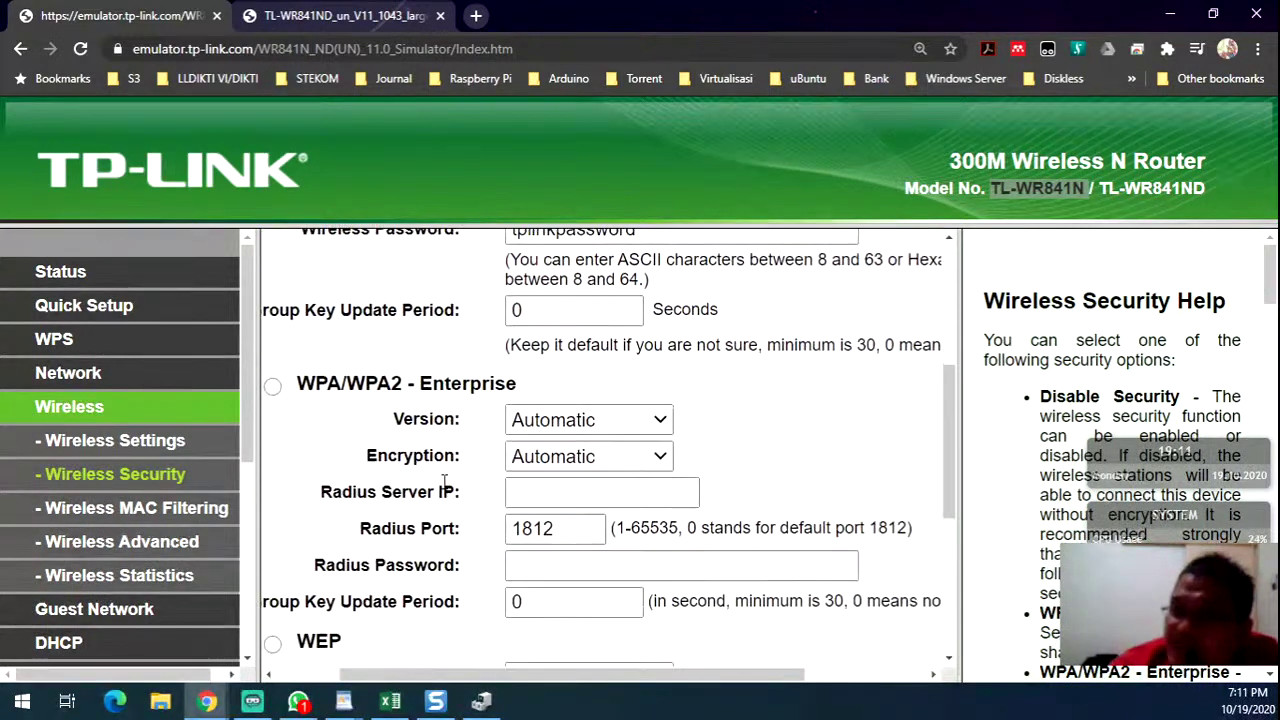
{"action": "left_click_drag", "start_coordinate": [391, 494], "coordinate": [322, 488]}
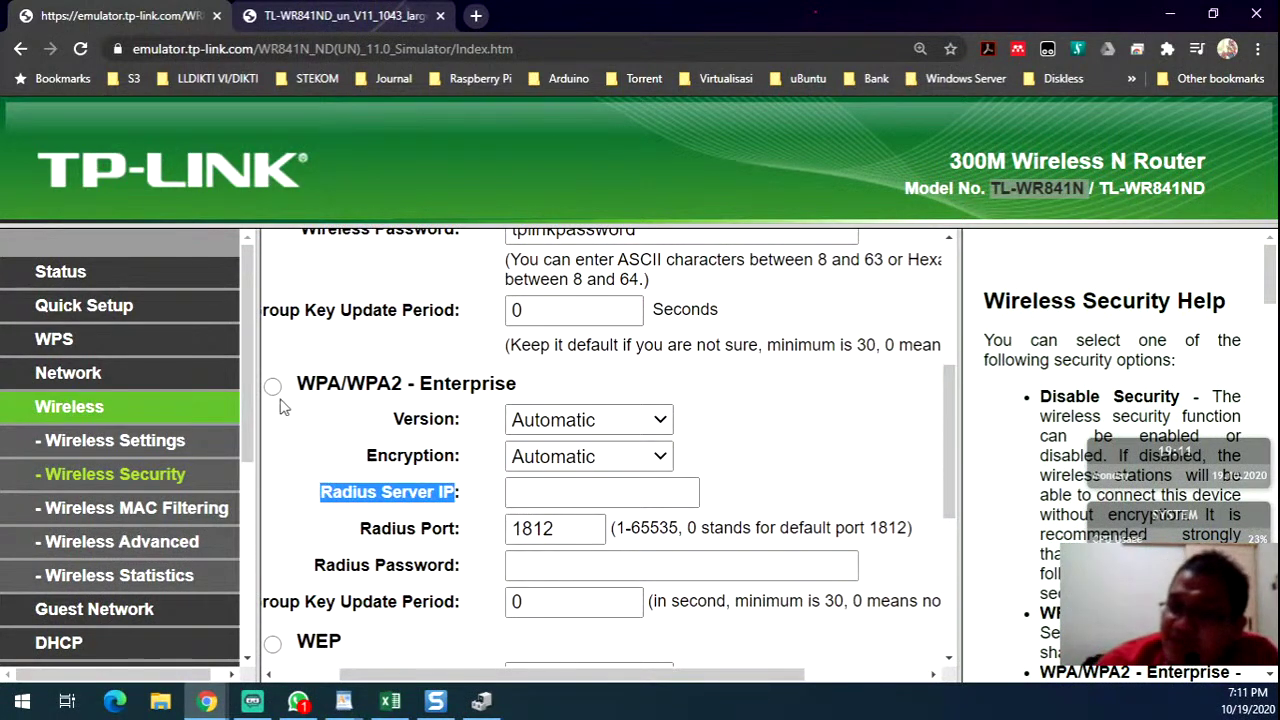
- Review the Version and Encryption choices under WPA/WPA2 - Personal, keeping WPA2-PSK and AES selected
{"action": "scroll", "coordinate": [425, 464], "scroll_direction": "up", "scroll_amount": 1}
{"action": "scroll", "coordinate": [425, 464], "scroll_direction": "up", "scroll_amount": 2}
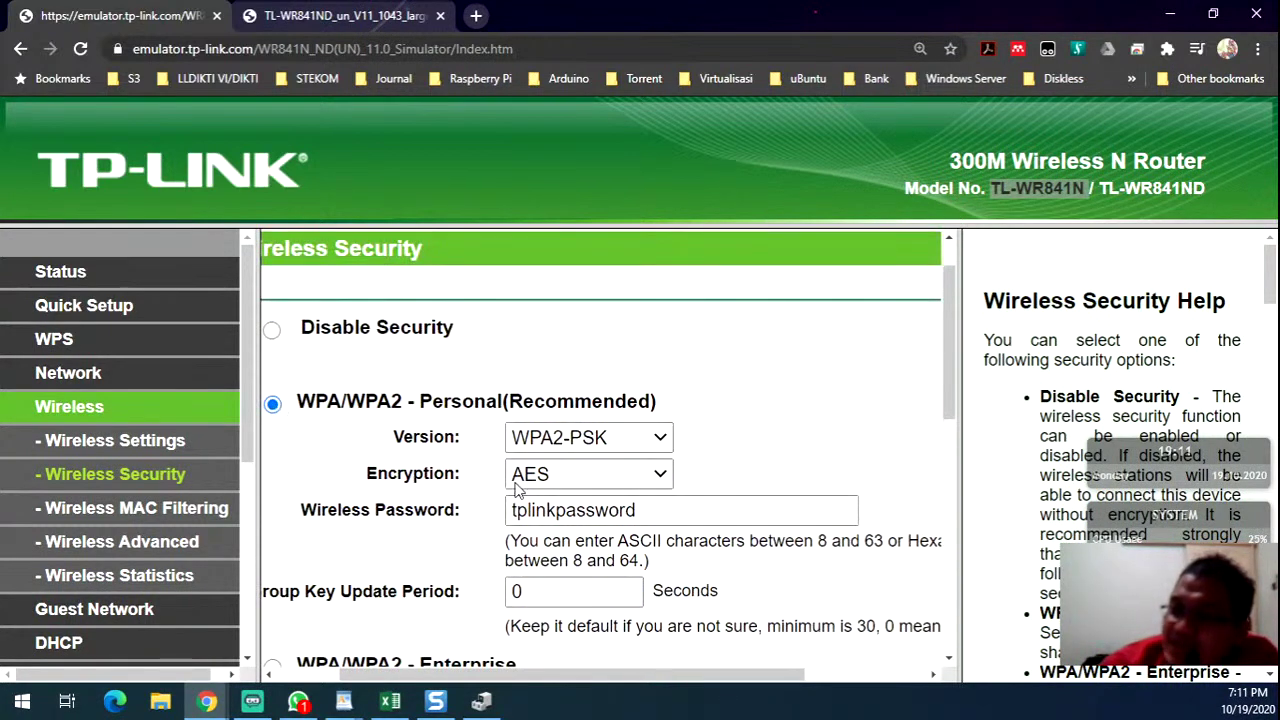
{"action": "left_click", "coordinate": [600, 437]}
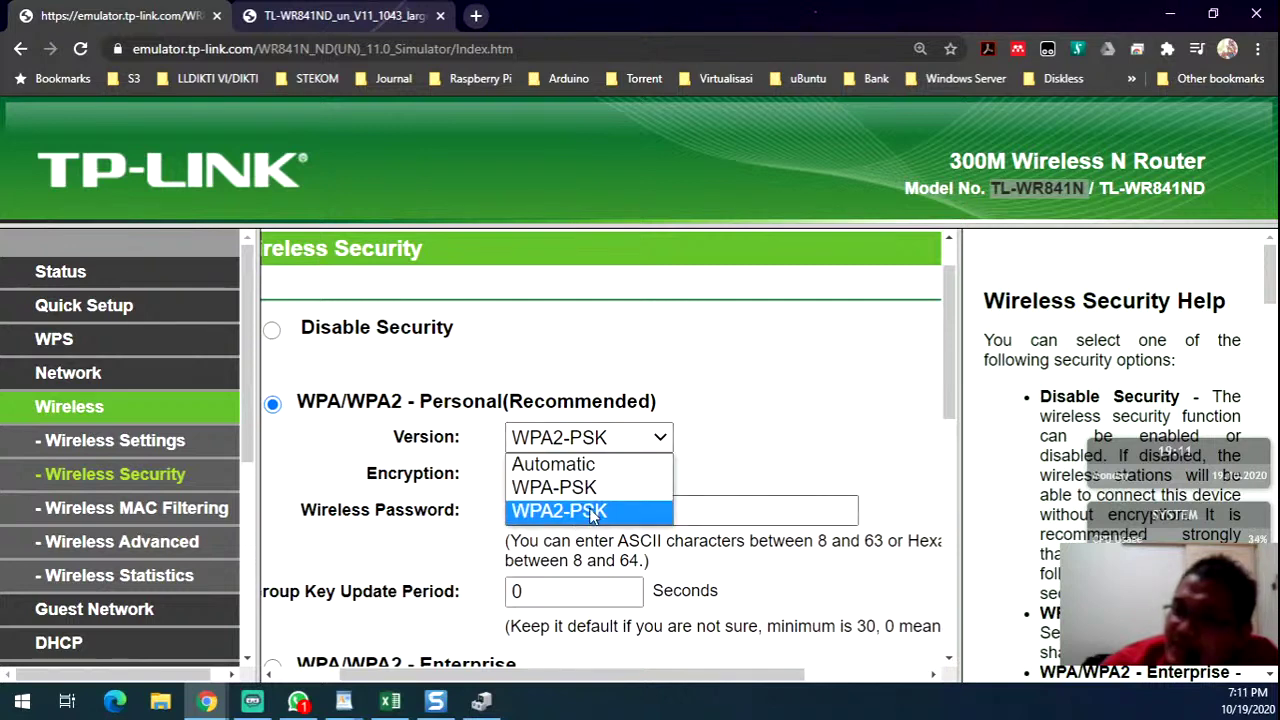
{"action": "left_click", "coordinate": [592, 512]}
{"action": "left_click", "coordinate": [668, 476]}
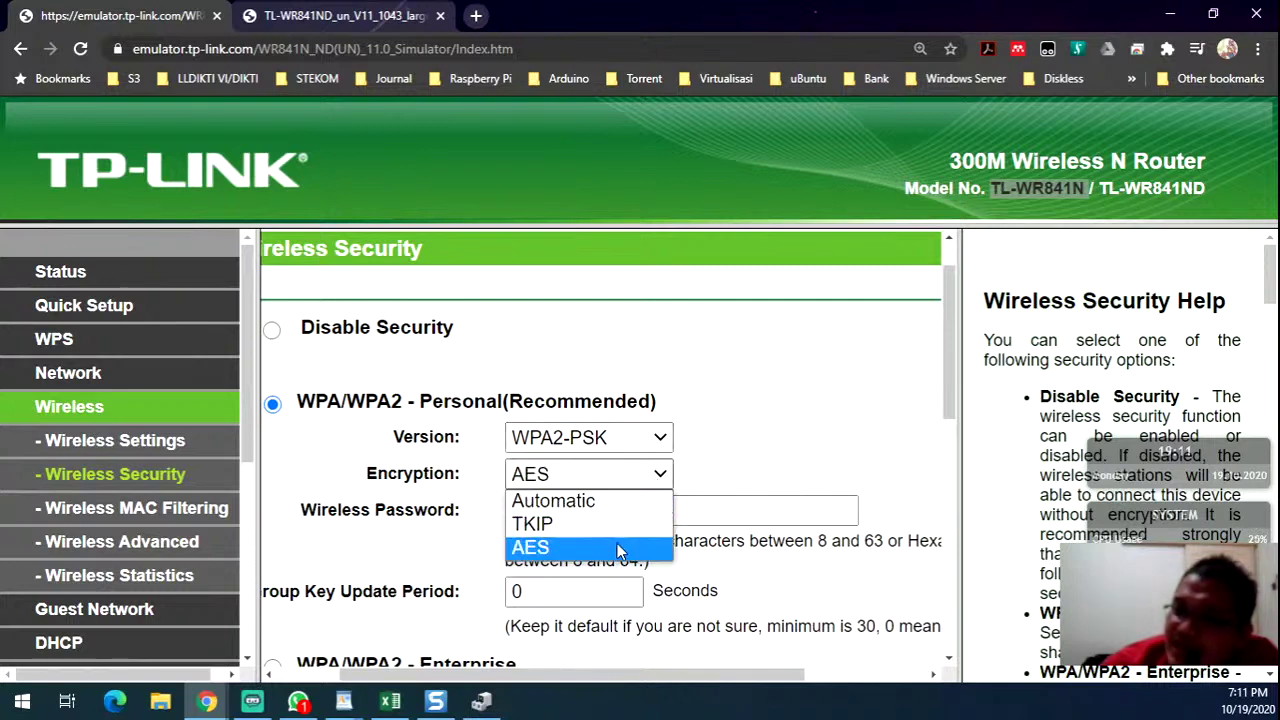
{"action": "left_click", "coordinate": [810, 434]}
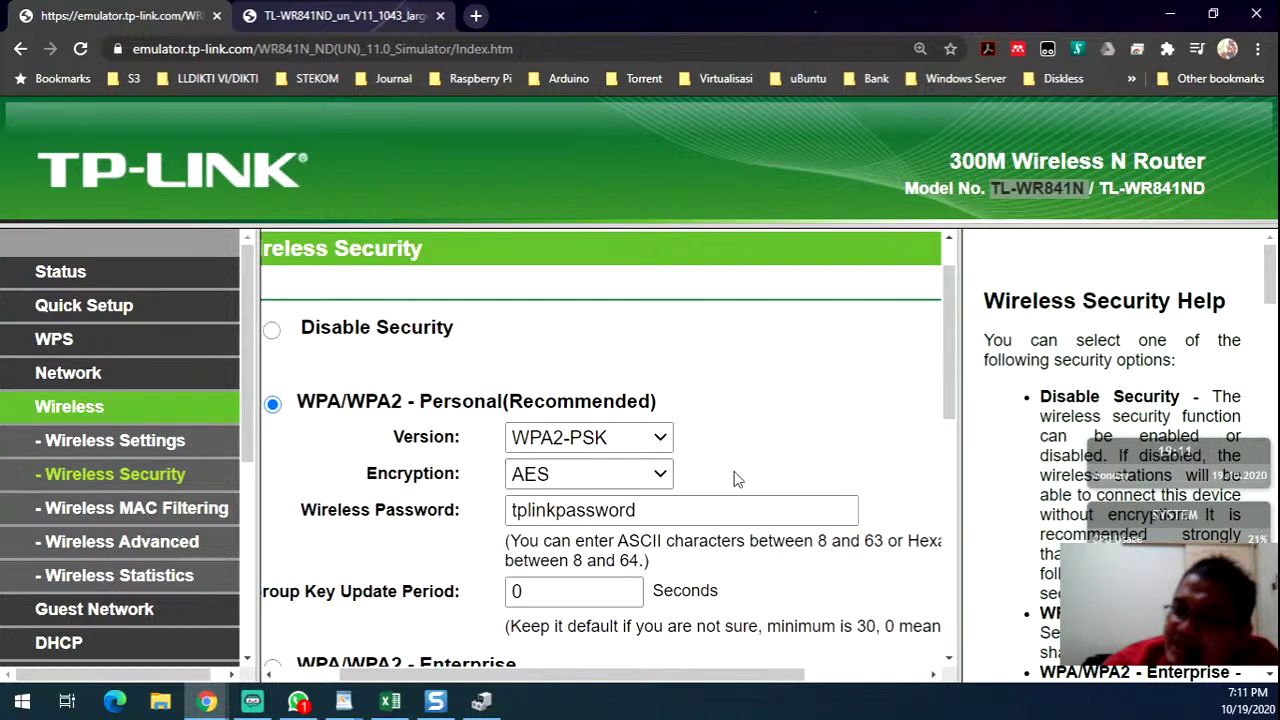
- Highlight the Wireless Password label, the matching word Passphrase in the WordPad notes, and the emulator's password value
{"action": "triple_click", "coordinate": [440, 510]}
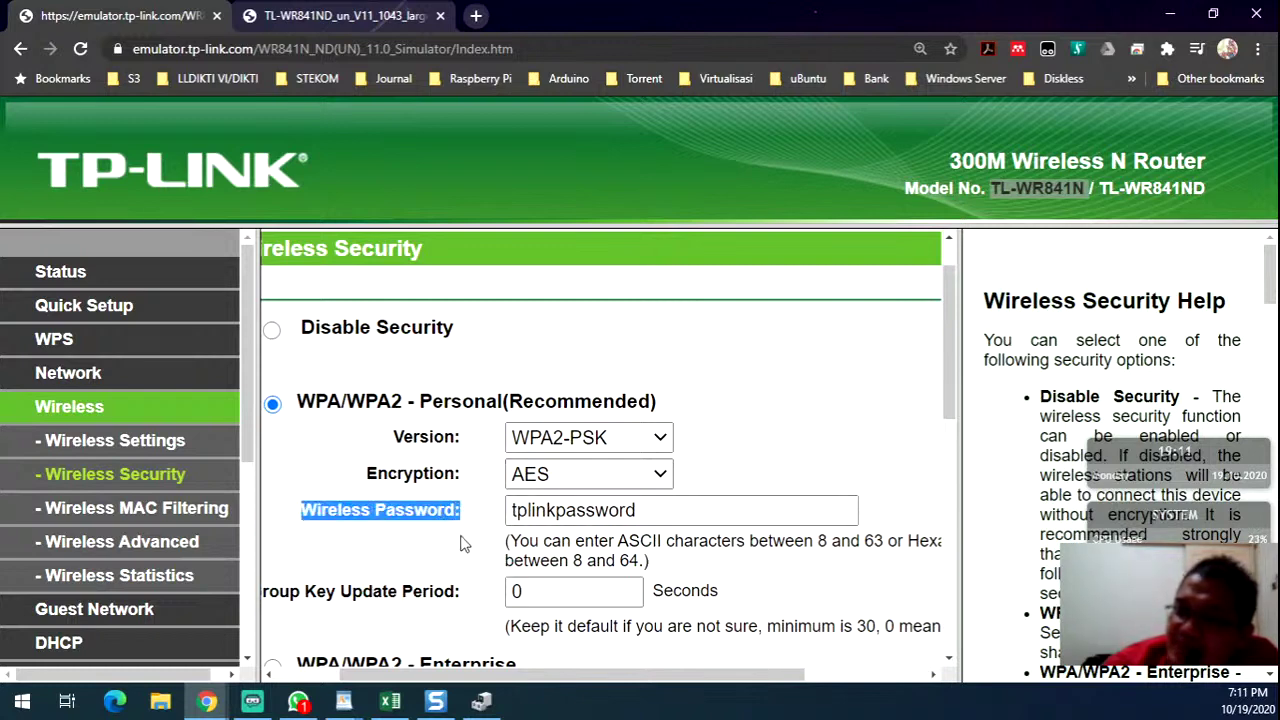
{"action": "left_click", "coordinate": [343, 701]}
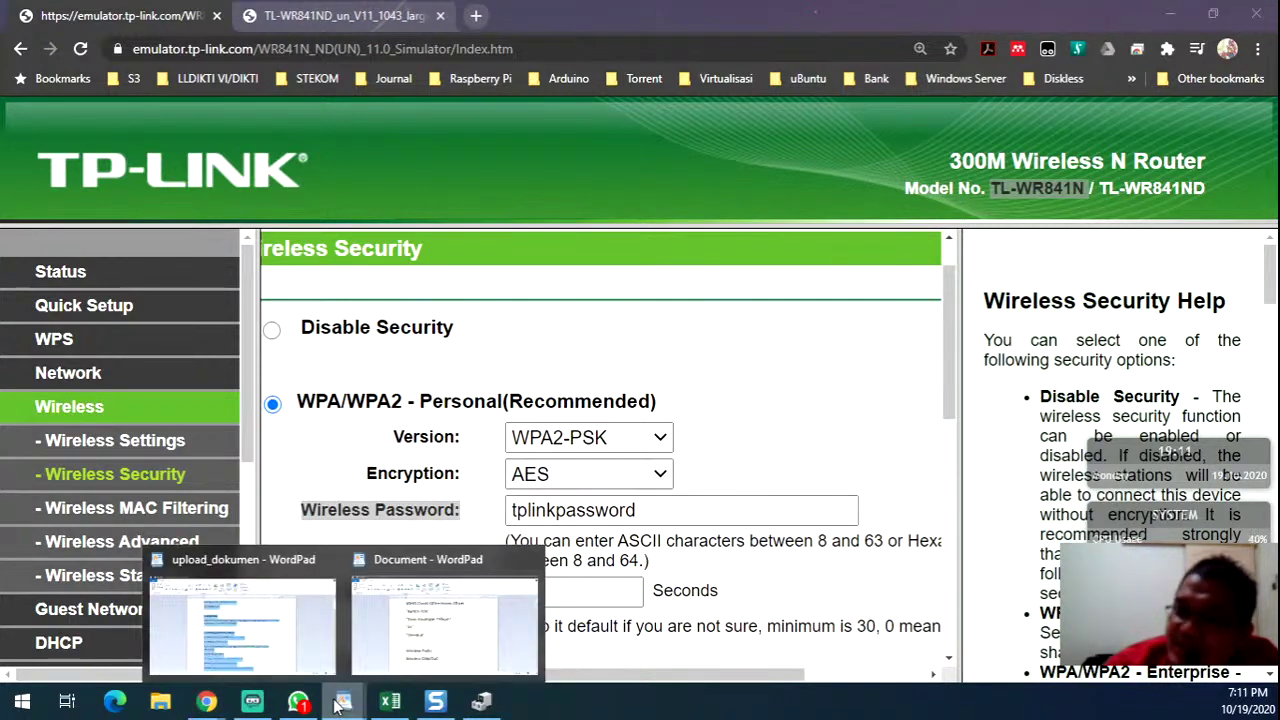
{"action": "left_click", "coordinate": [398, 633]}
{"action": "scroll", "coordinate": [427, 405], "scroll_direction": "up", "scroll_amount": 1}
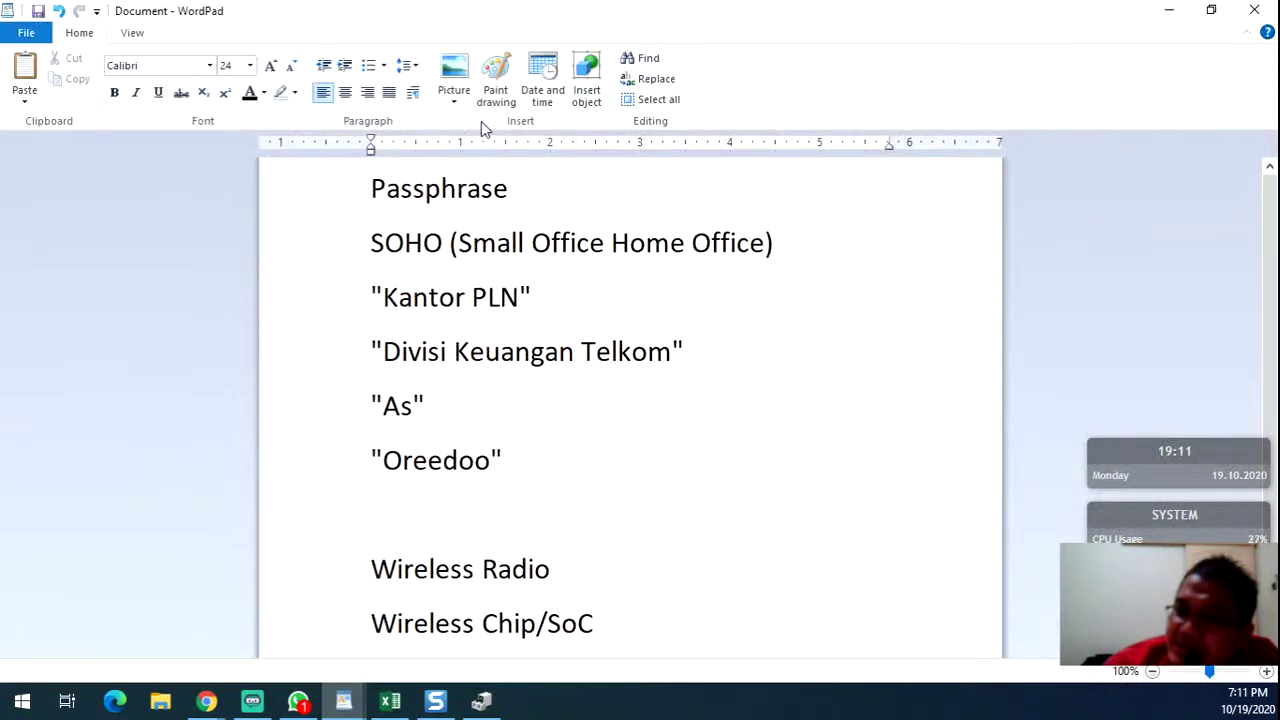
{"action": "left_click_drag", "start_coordinate": [520, 188], "coordinate": [371, 188]}
{"action": "left_click", "coordinate": [1166, 10]}
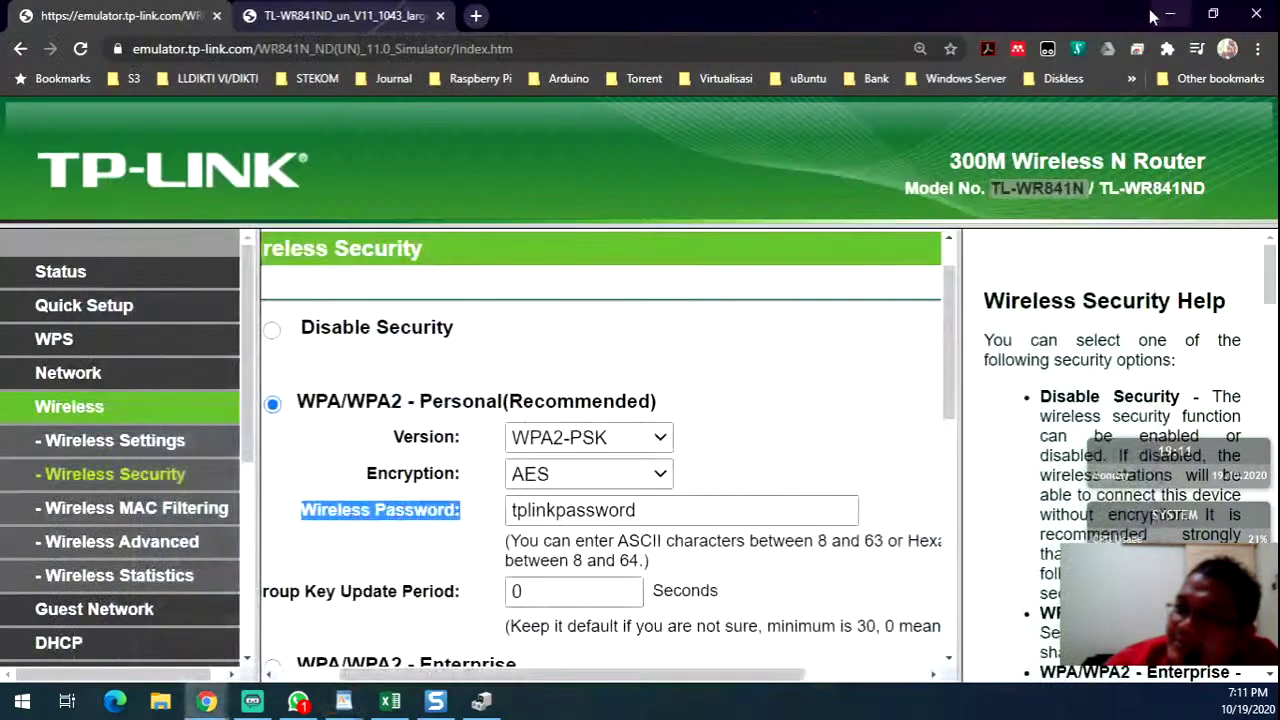
{"action": "double_click", "coordinate": [573, 510]}
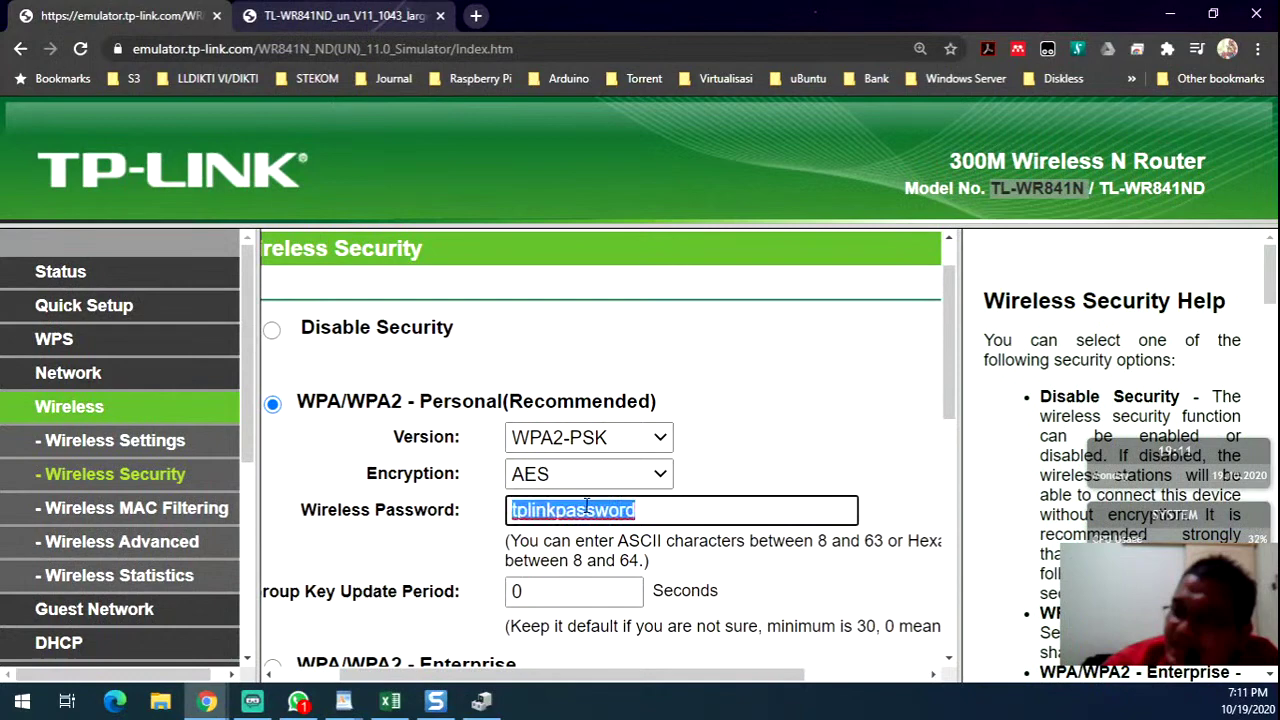
{"action": "left_click", "coordinate": [420, 546]}
- Look over the WEP section, and open the Wireless MAC Filtering page to review its Deny and Allow filtering rules
{"action": "scroll", "coordinate": [450, 500], "scroll_direction": "down", "scroll_amount": 5}
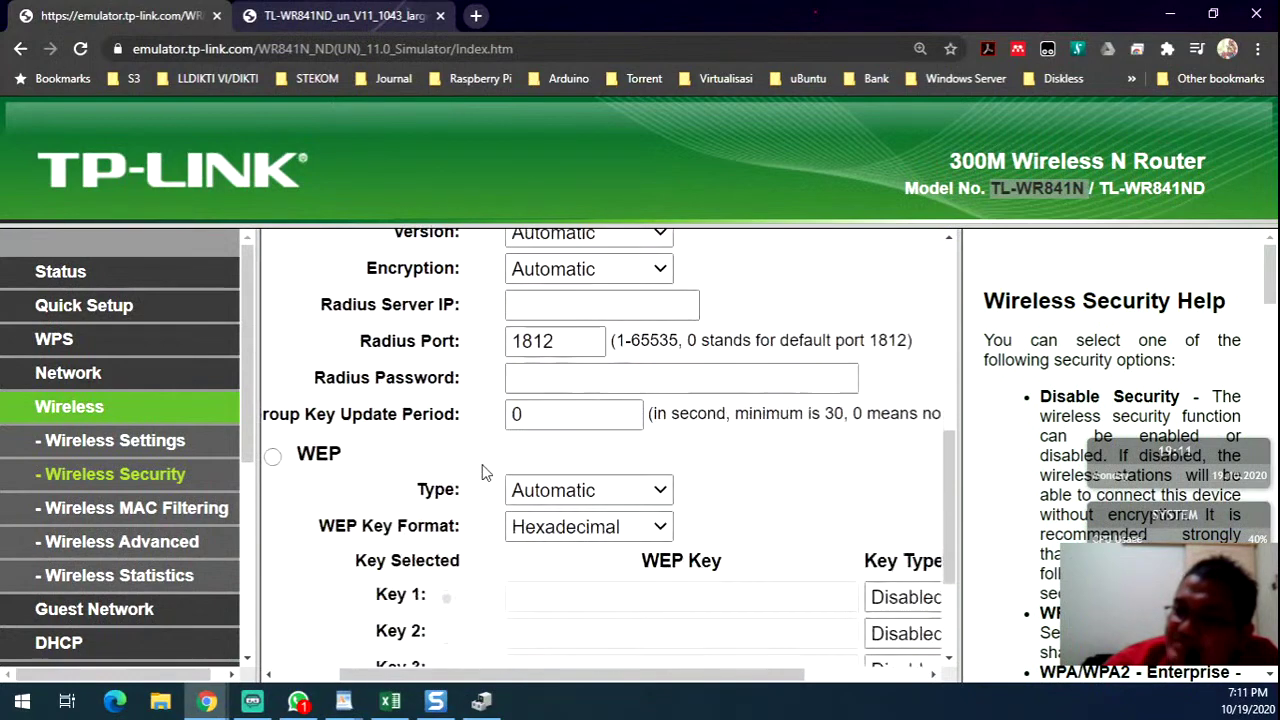
{"action": "scroll", "coordinate": [481, 471], "scroll_direction": "down", "scroll_amount": 2}
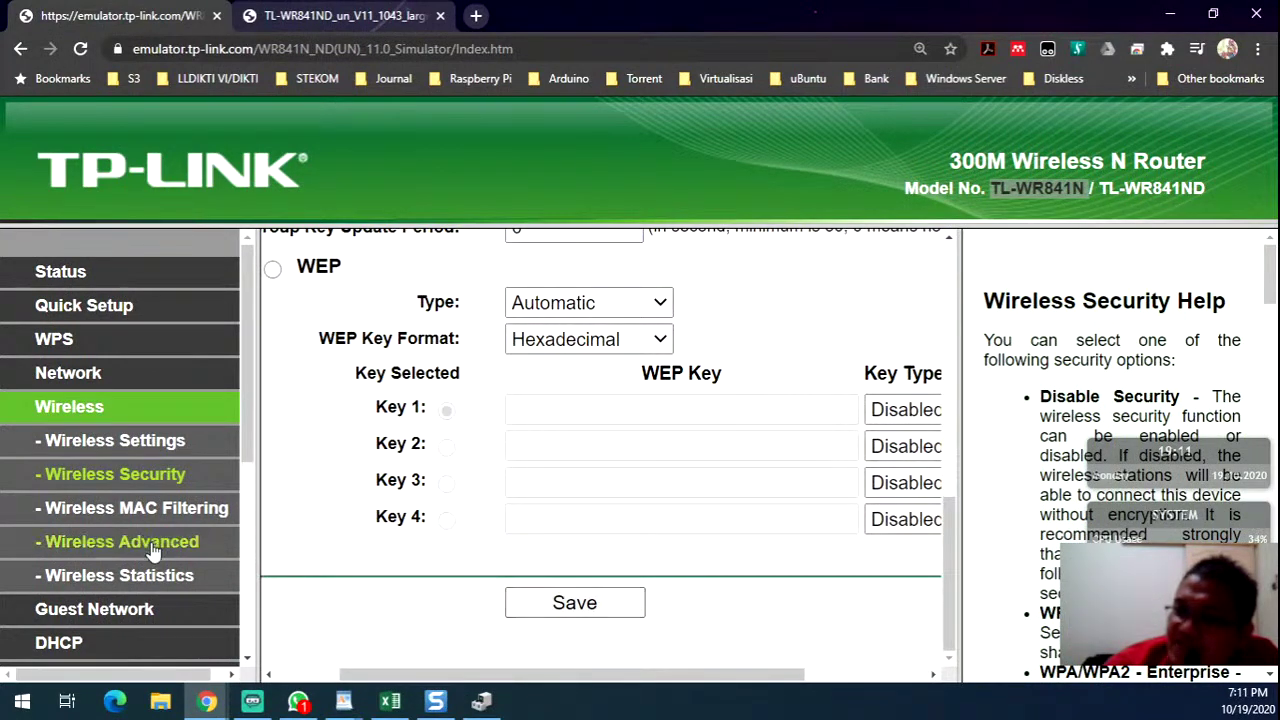
{"action": "left_click", "coordinate": [138, 516]}
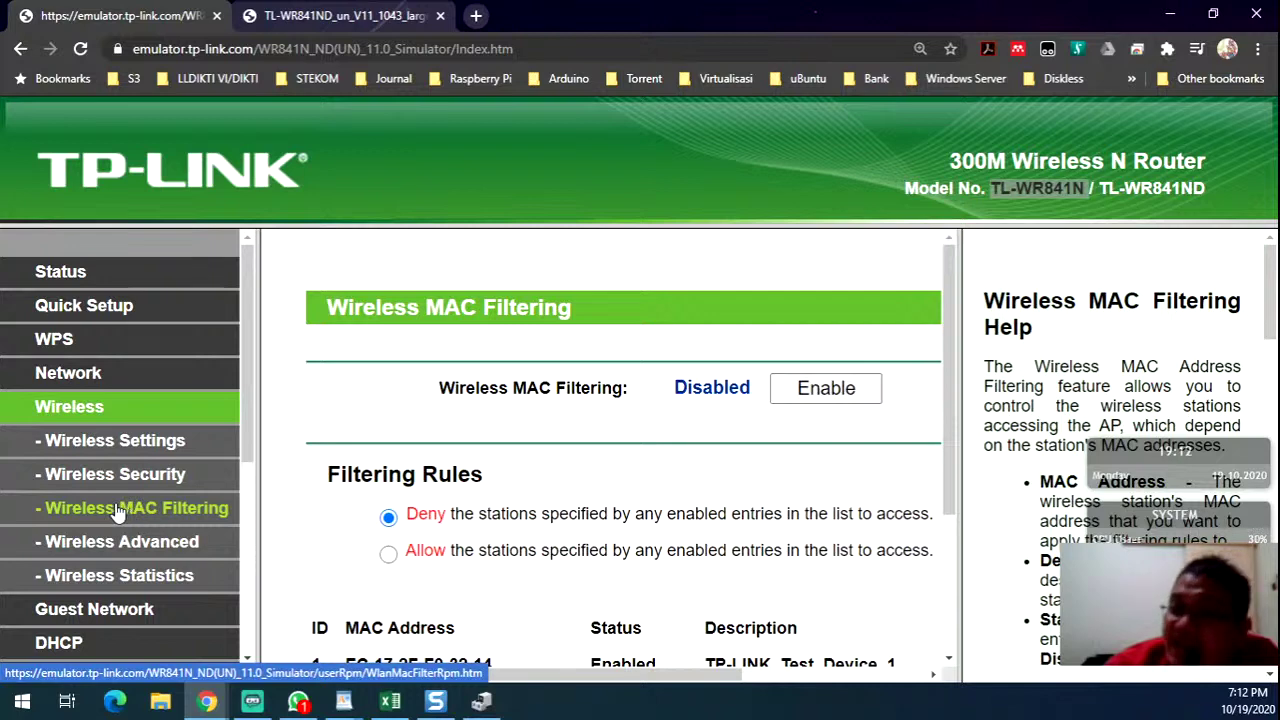
{"action": "scroll", "coordinate": [410, 510], "scroll_direction": "down", "scroll_amount": 2}
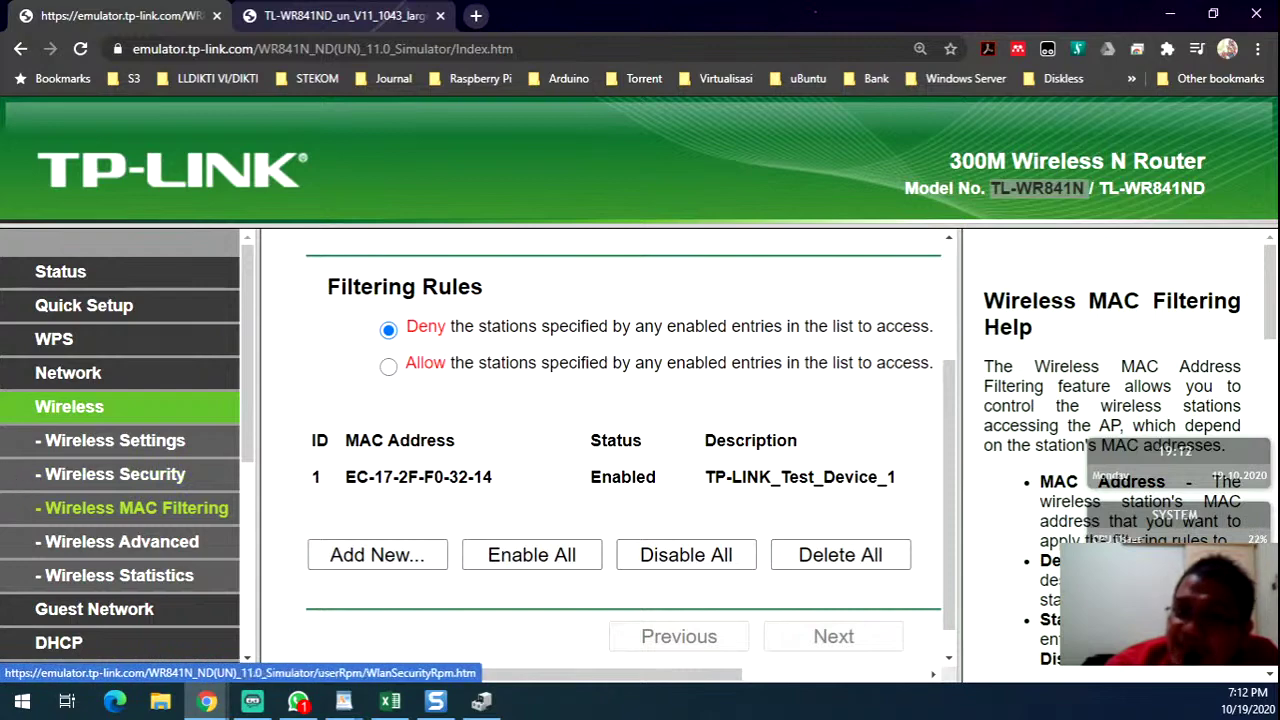
- Switch to the WordPad notes, add the line "black list" below "Wireless Chip/SoC", and highlight it
{"action": "mouse_move", "coordinate": [346, 702]}
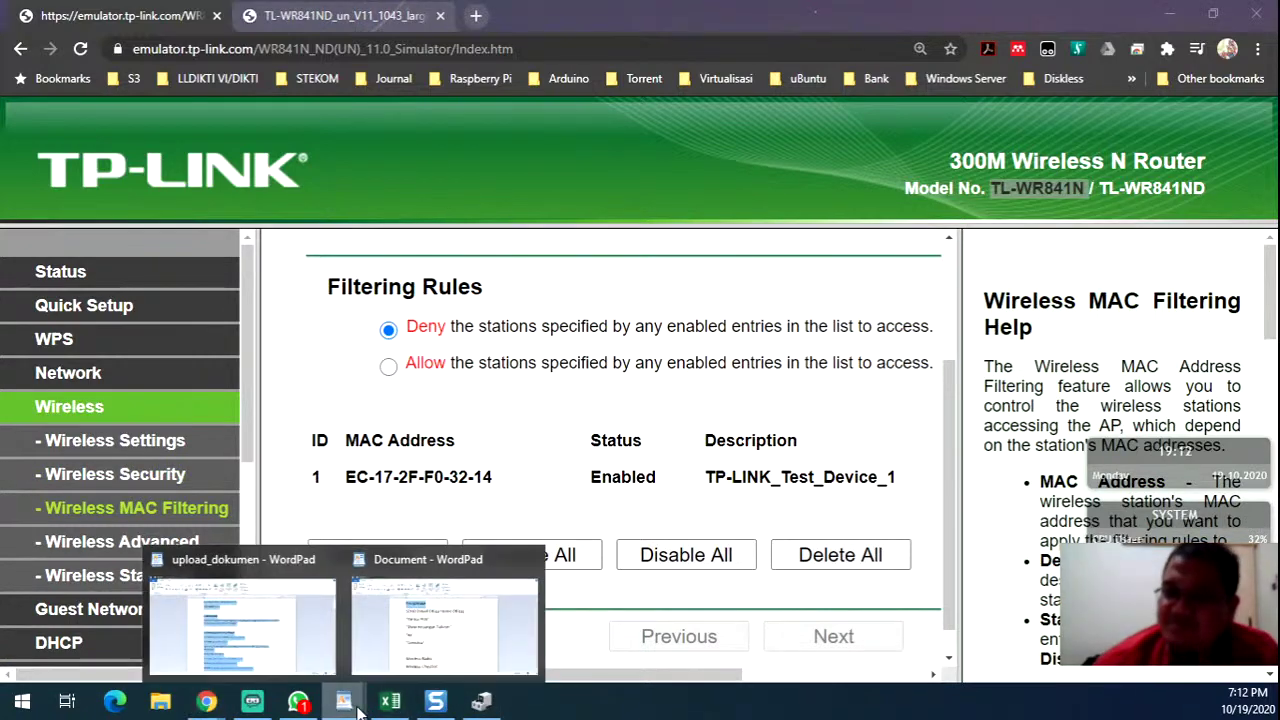
{"action": "left_click", "coordinate": [409, 557]}
{"action": "left_click", "coordinate": [634, 610]}
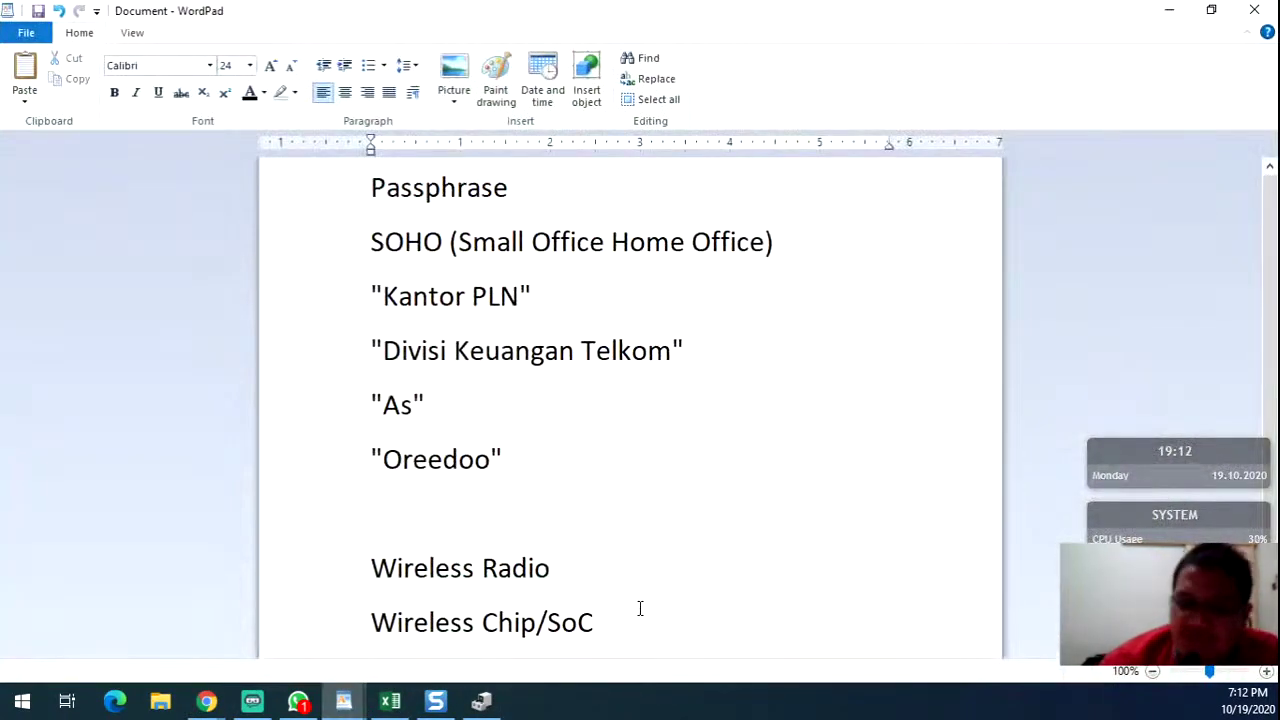
{"action": "key", "text": "Return"}
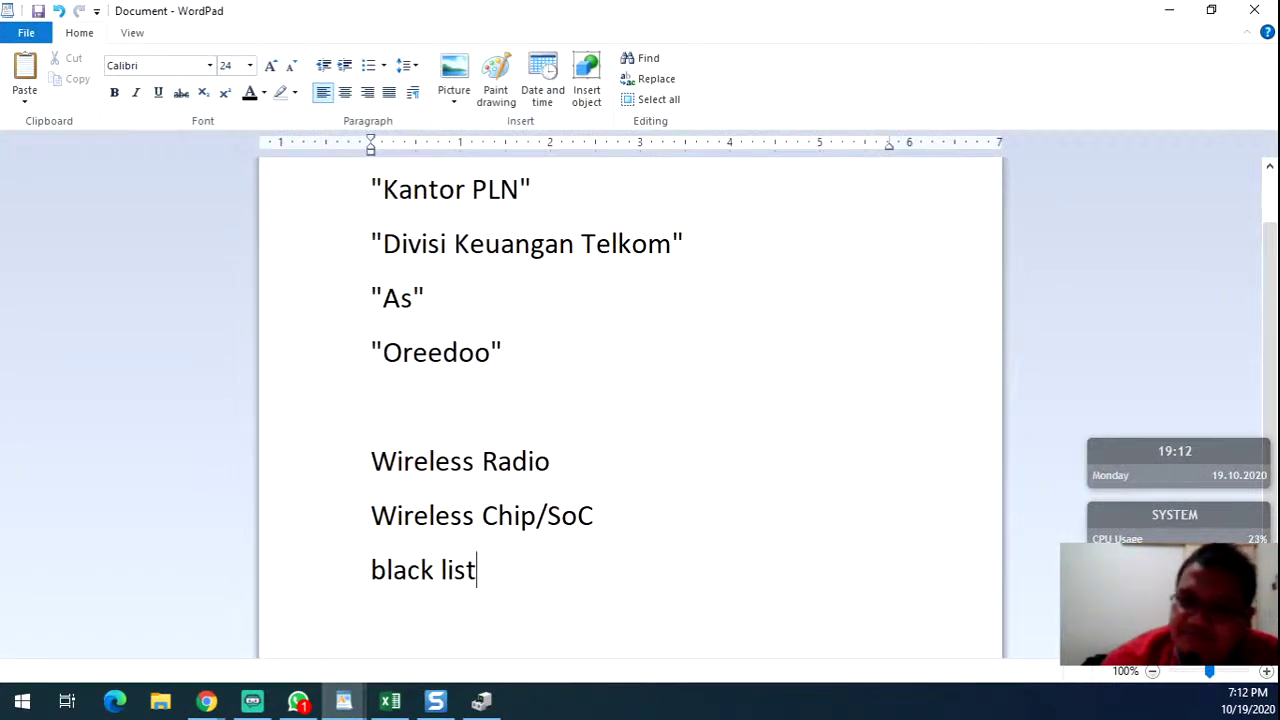
{"action": "left_click_drag", "start_coordinate": [548, 572], "coordinate": [372, 578]}
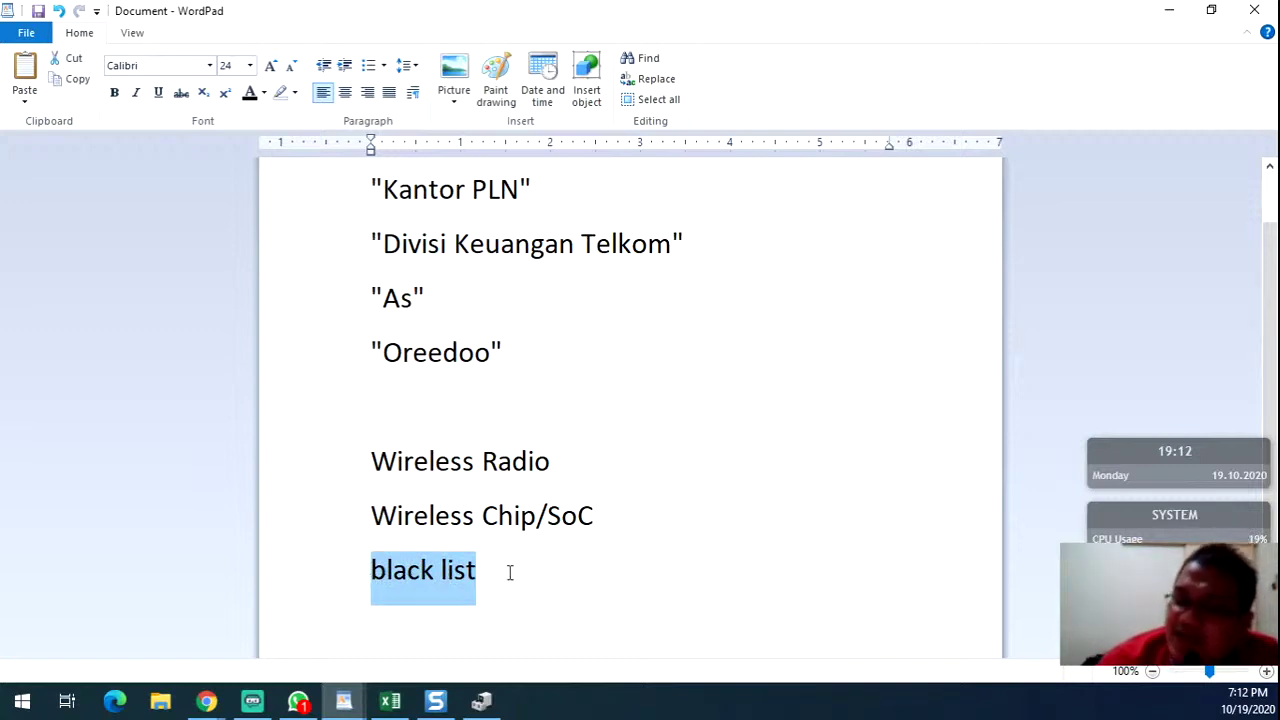
- Return to the router emulator and review the Wireless Advanced options and the connected stations on the Wireless Statistics page
{"action": "key", "text": "alt+Tab"}
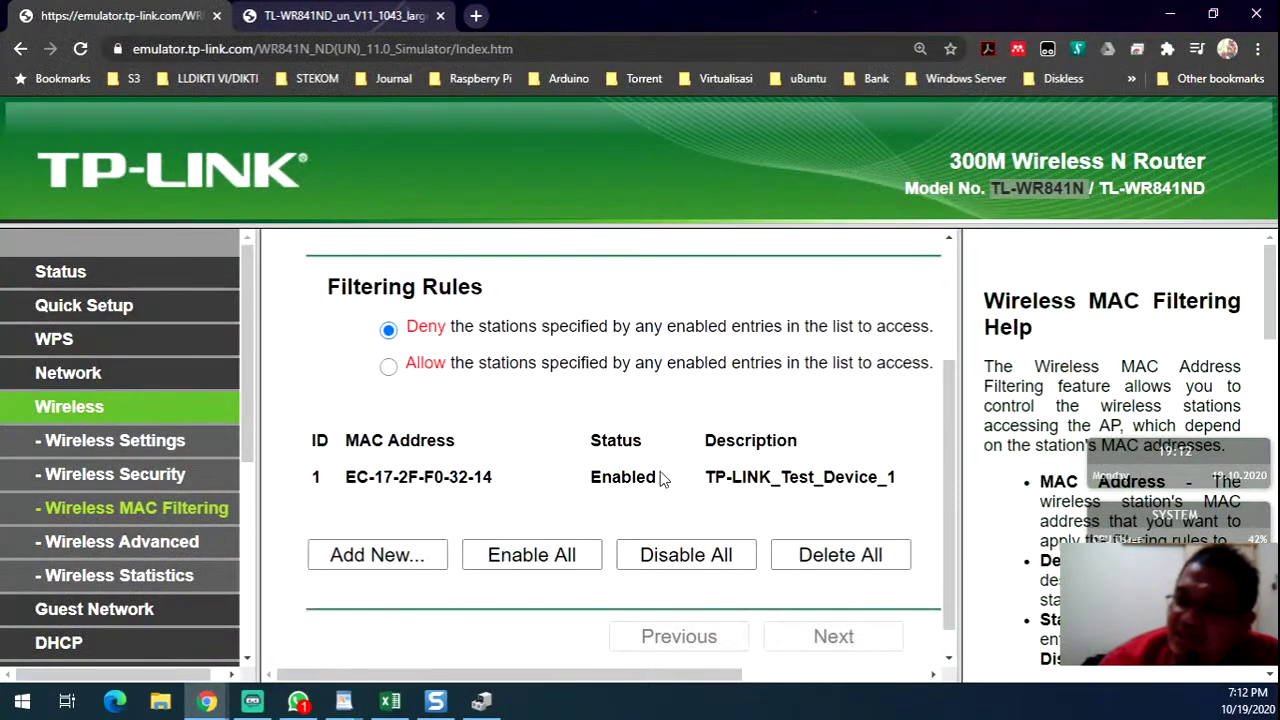
{"action": "left_click", "coordinate": [140, 548]}
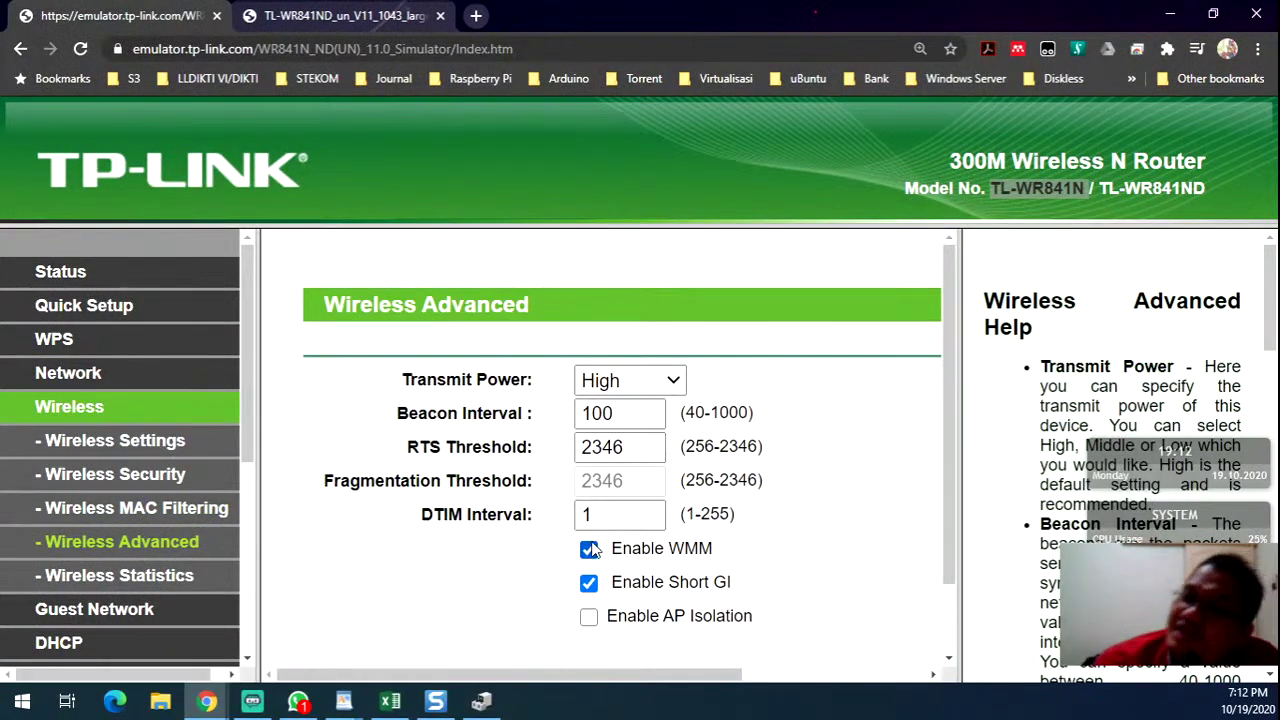
{"action": "scroll", "coordinate": [588, 545], "scroll_direction": "down", "scroll_amount": 1}
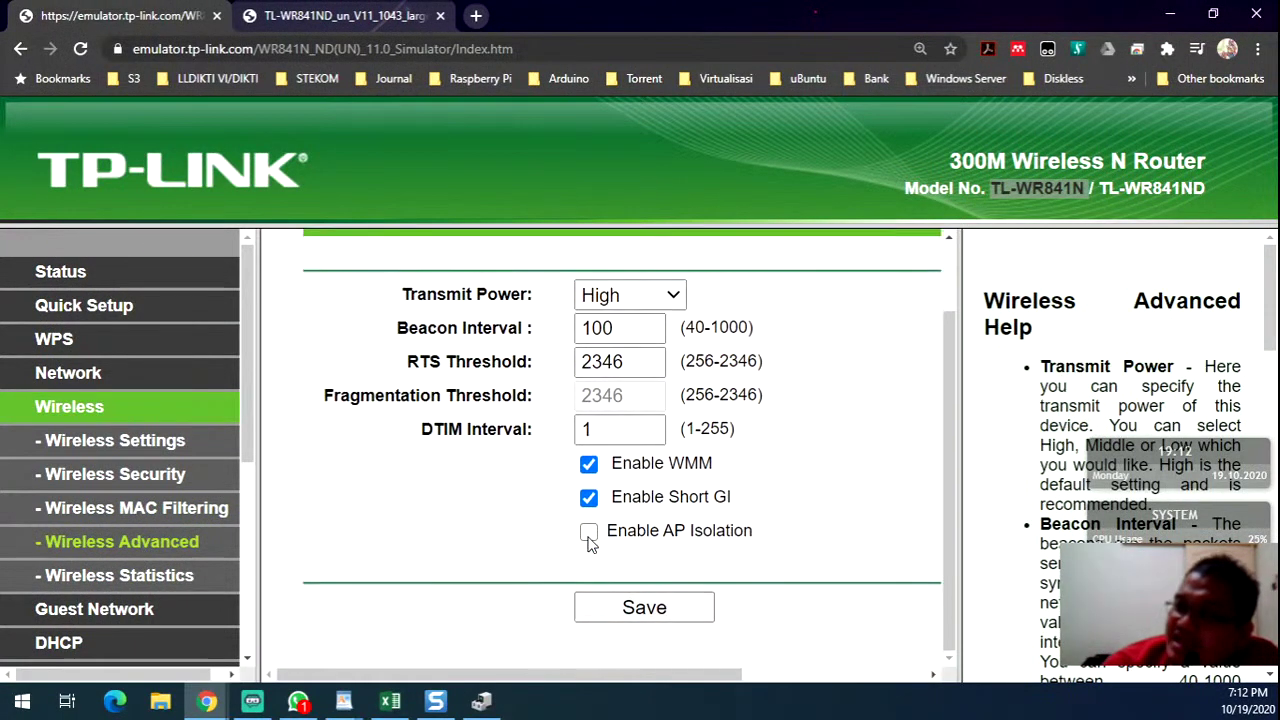
{"action": "scroll", "coordinate": [608, 435], "scroll_direction": "up", "scroll_amount": 1}
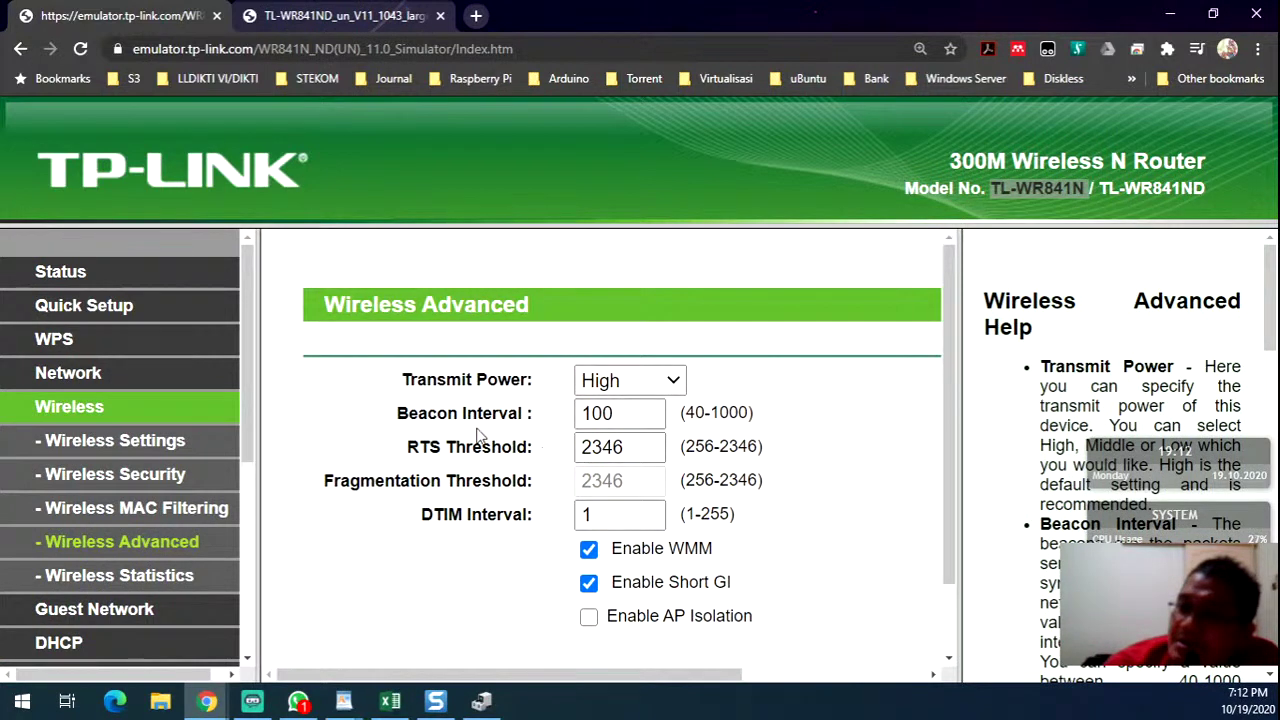
{"action": "left_click", "coordinate": [140, 578]}
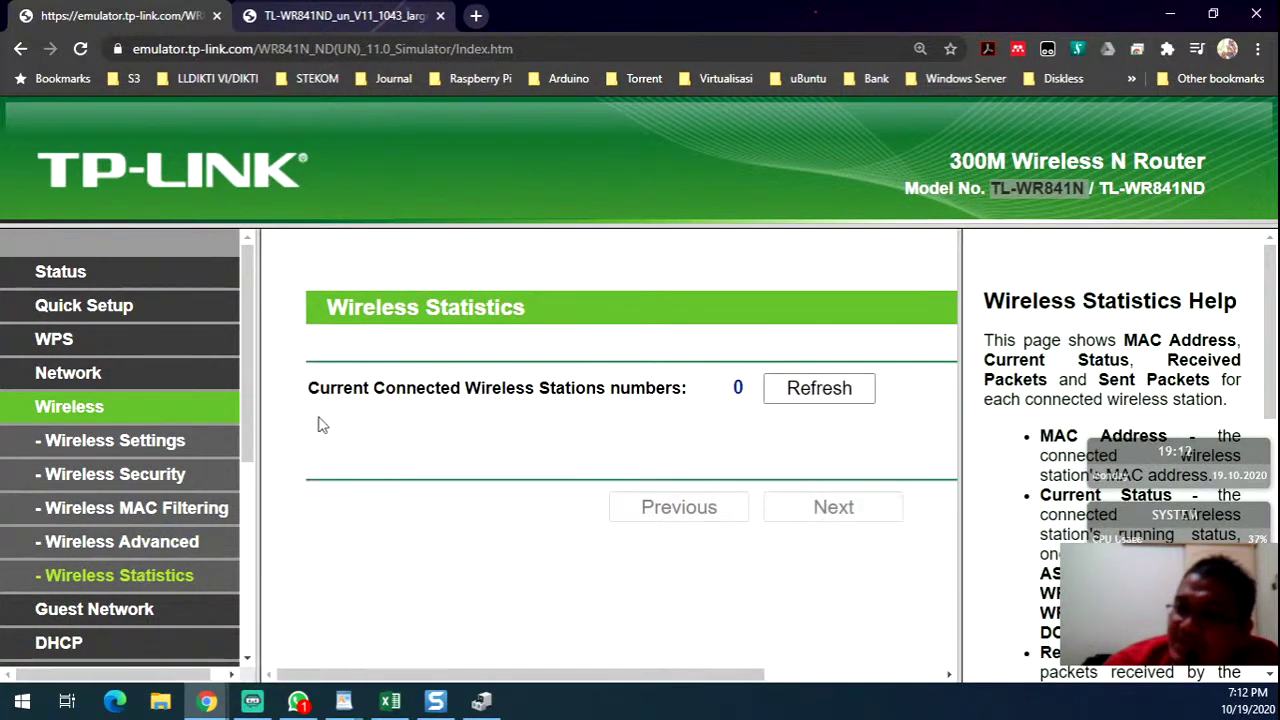
{"action": "left_click_drag", "start_coordinate": [334, 388], "coordinate": [620, 390]}
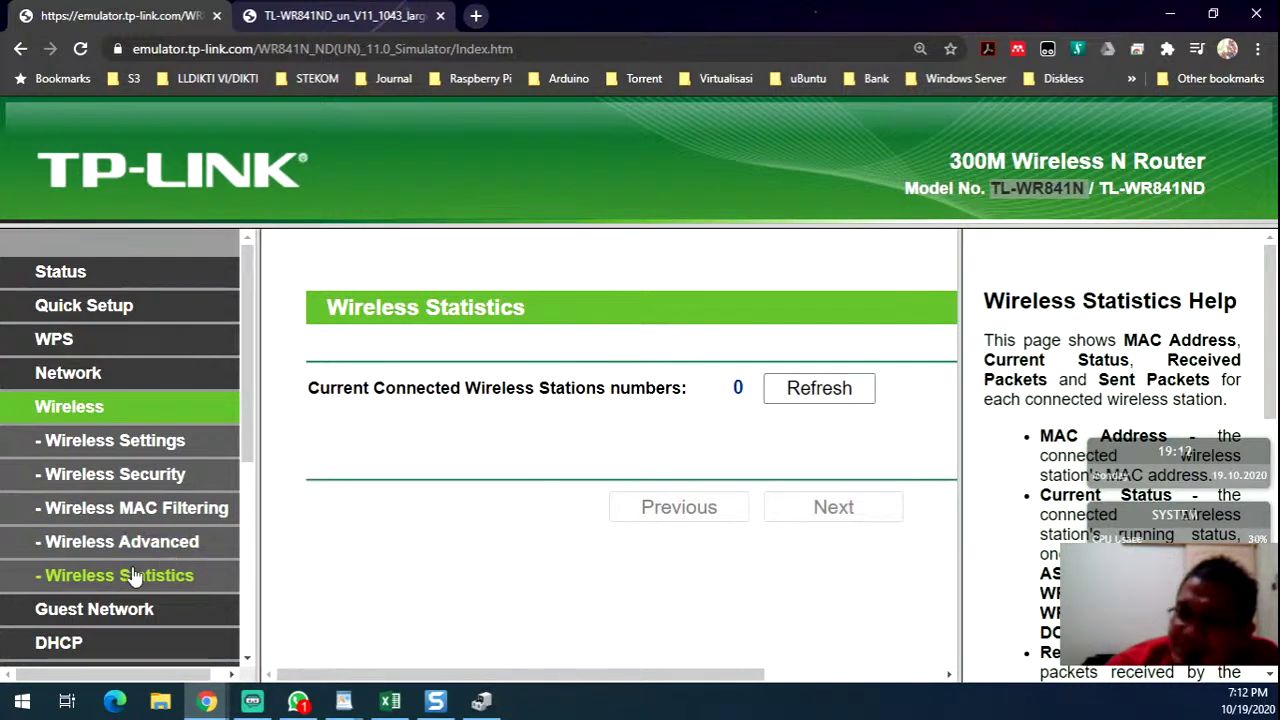
- Open the Guest Network page and review its access, bandwidth control and wireless settings
{"action": "scroll", "coordinate": [150, 575], "scroll_direction": "down", "scroll_amount": 2}
{"action": "left_click", "coordinate": [76, 462]}
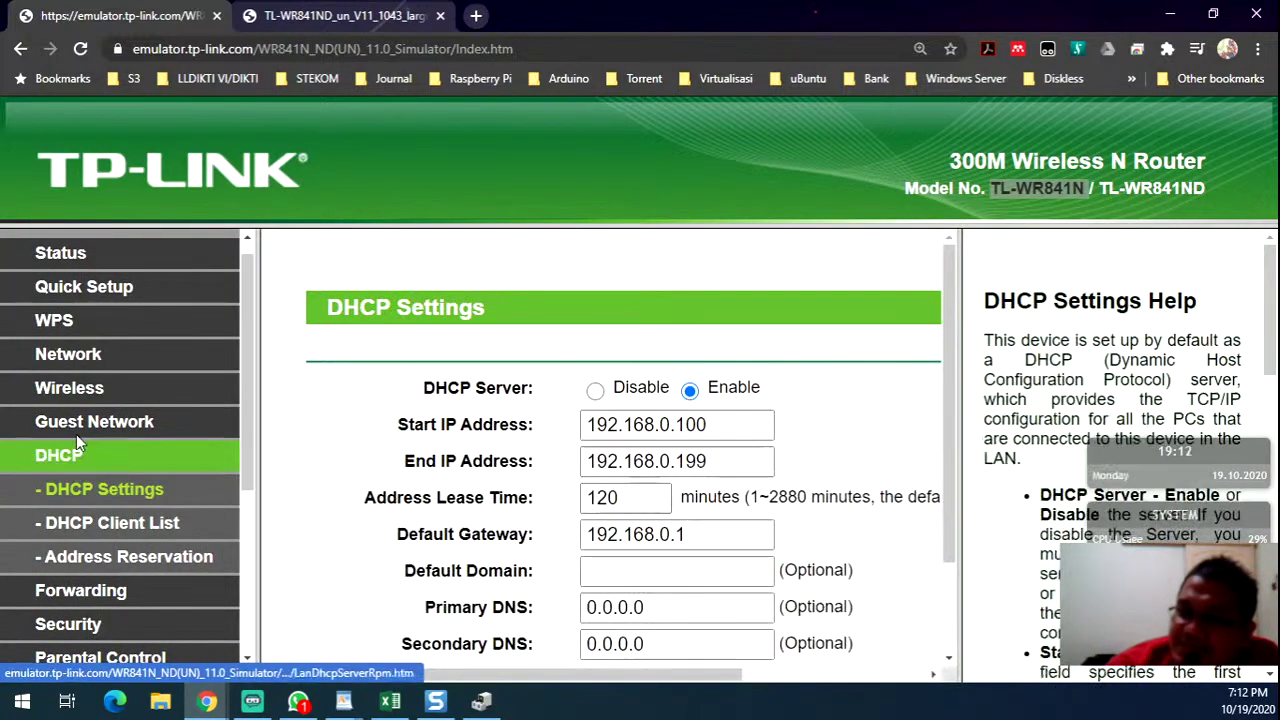
{"action": "left_click", "coordinate": [78, 432]}
{"action": "scroll", "coordinate": [300, 506], "scroll_direction": "down", "scroll_amount": 4}
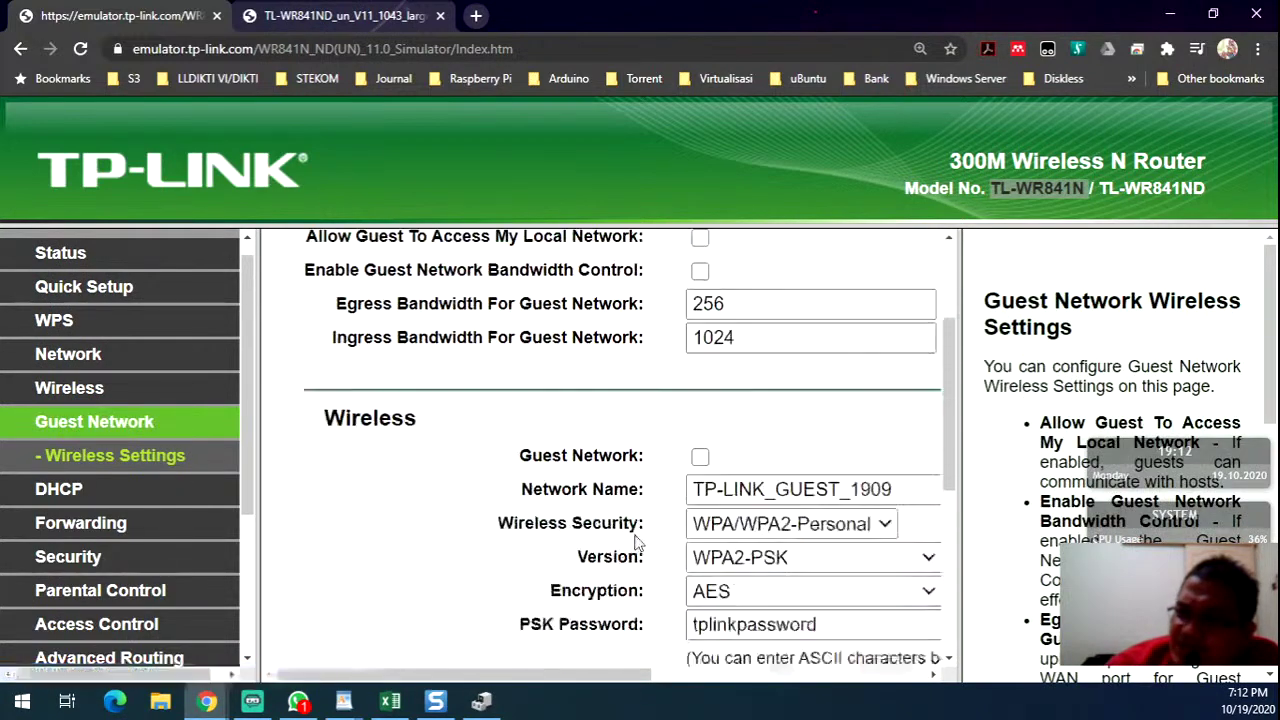
{"action": "scroll", "coordinate": [616, 537], "scroll_direction": "up", "scroll_amount": 3}
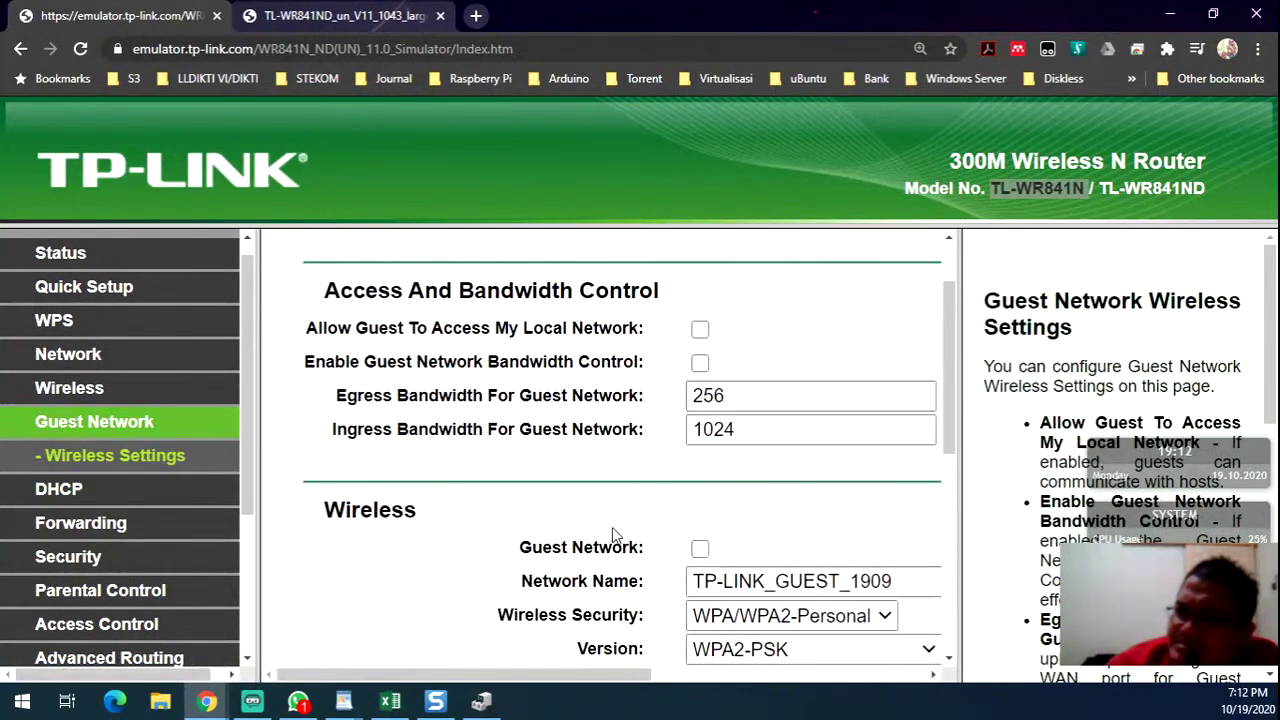
{"action": "scroll", "coordinate": [600, 520], "scroll_direction": "down", "scroll_amount": 5}
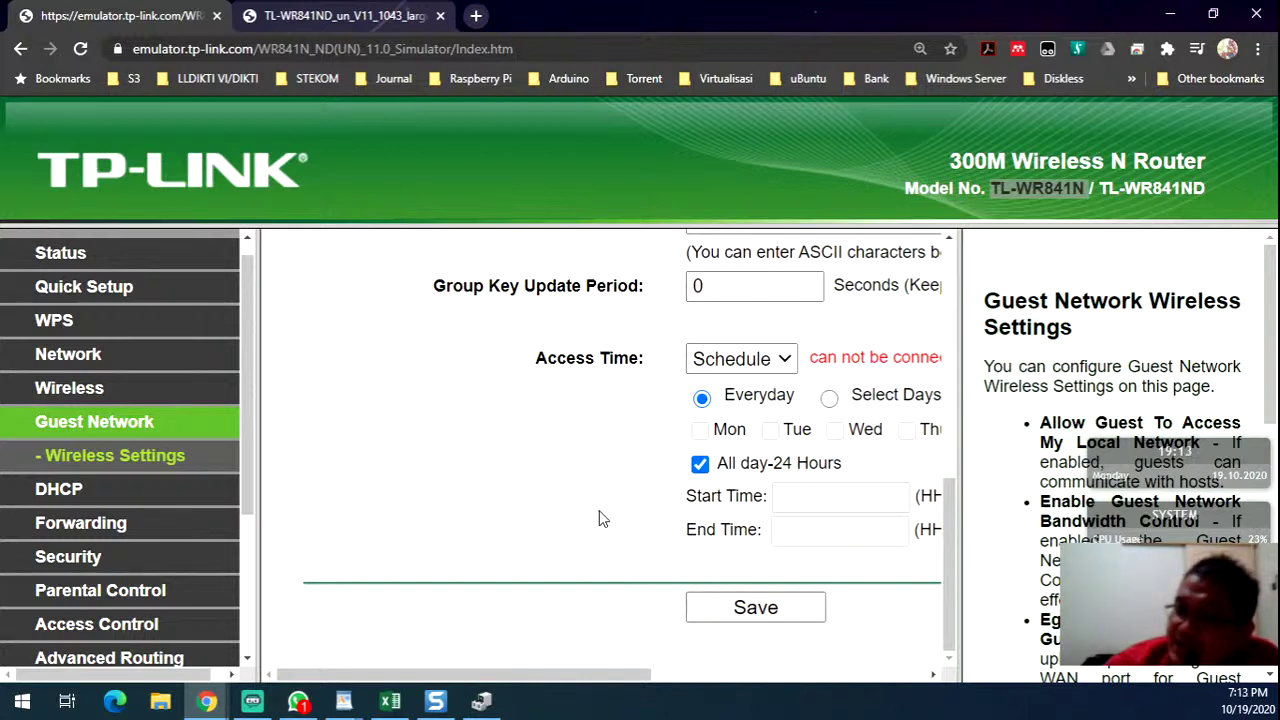
{"action": "scroll", "coordinate": [600, 515], "scroll_direction": "up", "scroll_amount": 4}
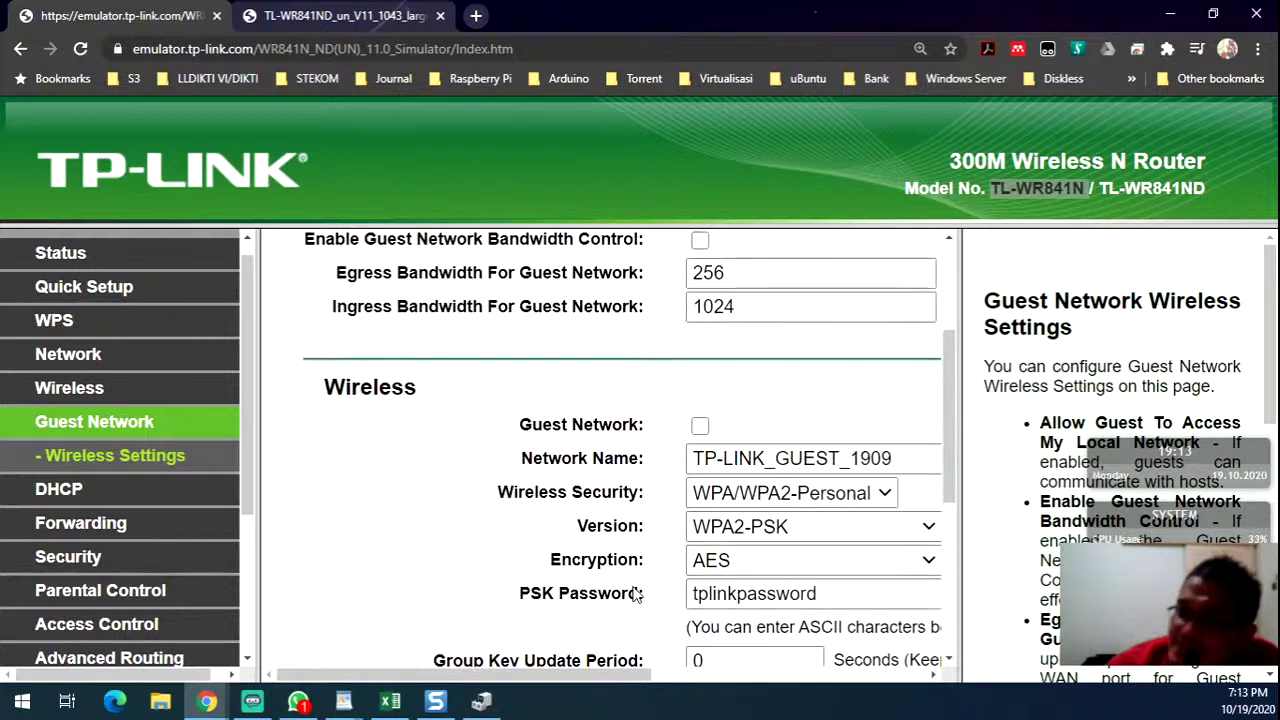
{"action": "scroll", "coordinate": [790, 590], "scroll_direction": "down", "scroll_amount": 2}
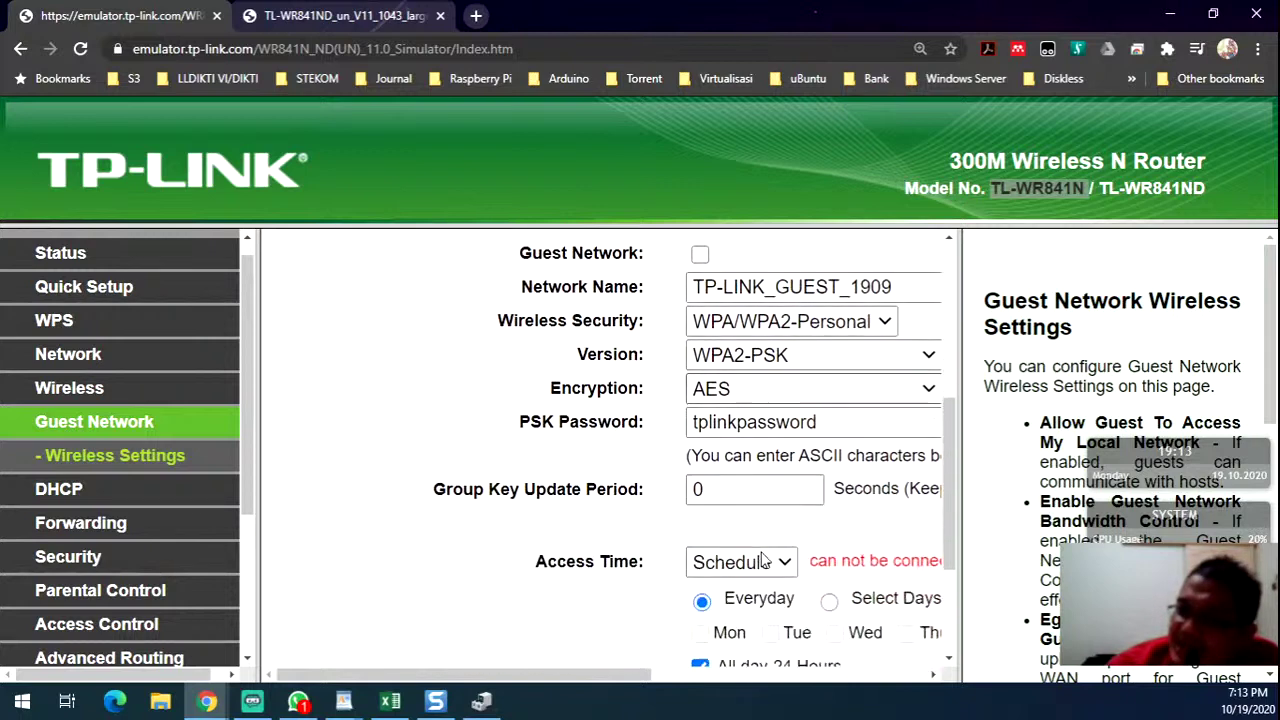
- Examine the guest network's Access Time choices and schedule fields, leaving Schedule selected
{"action": "scroll", "coordinate": [762, 560], "scroll_direction": "down", "scroll_amount": 1}
{"action": "left_click", "coordinate": [770, 467]}
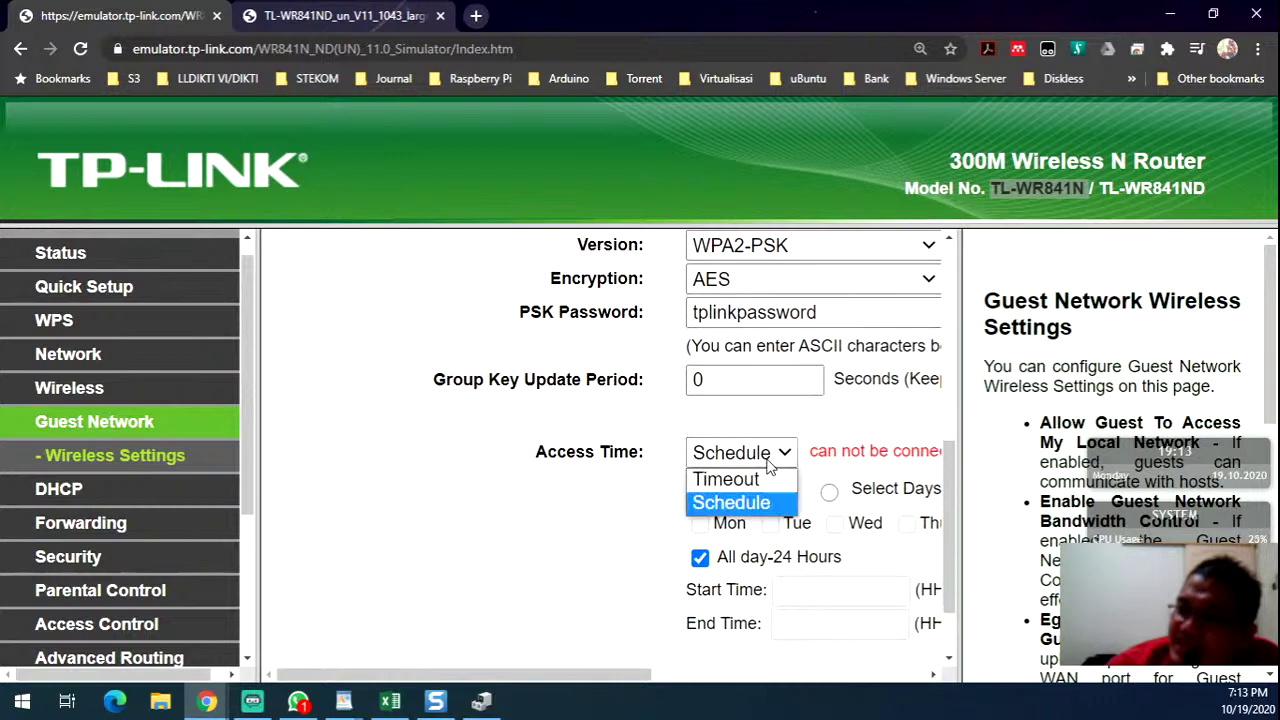
{"action": "left_click", "coordinate": [770, 467]}
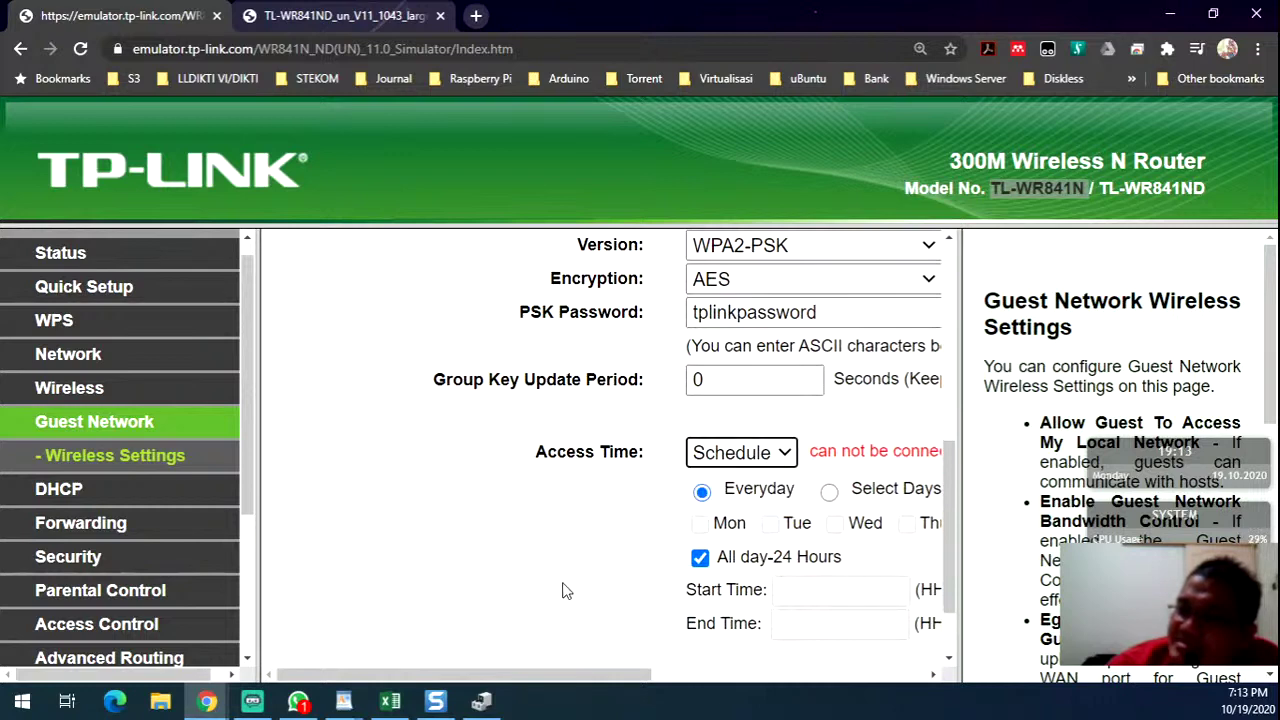
{"action": "left_click_drag", "start_coordinate": [582, 676], "coordinate": [680, 676]}
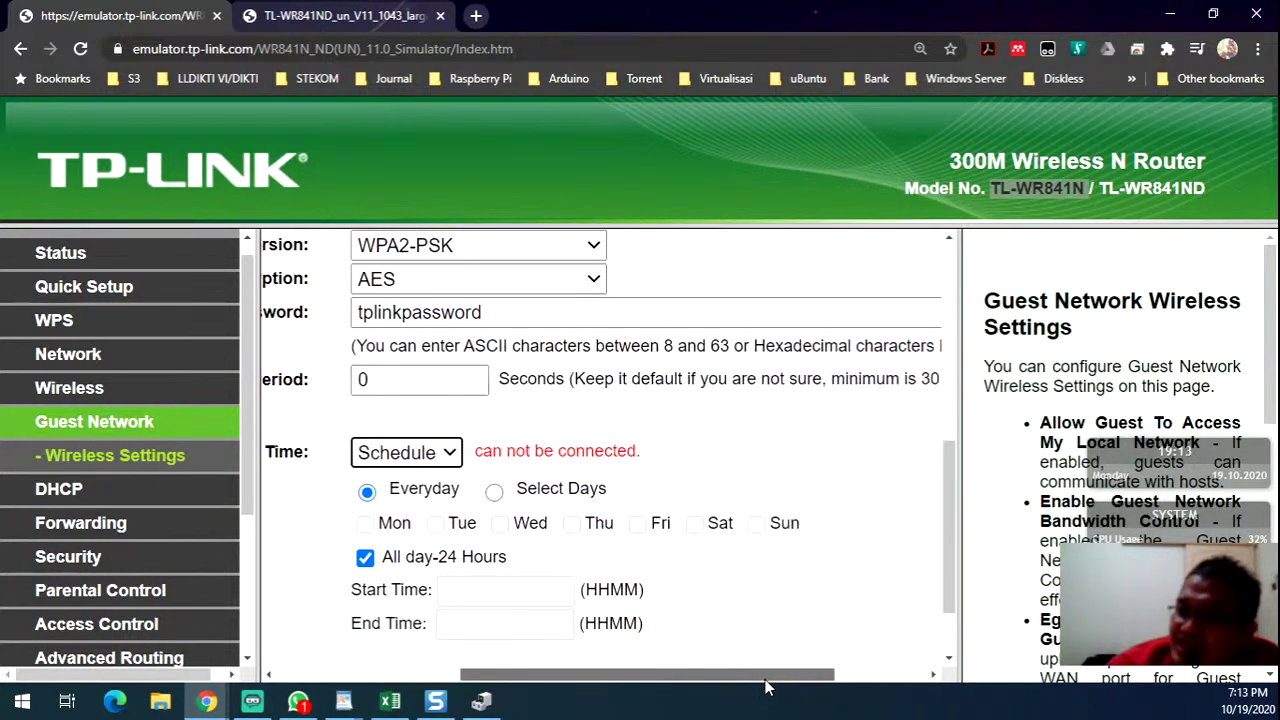
{"action": "left_click_drag", "start_coordinate": [766, 686], "coordinate": [433, 660]}
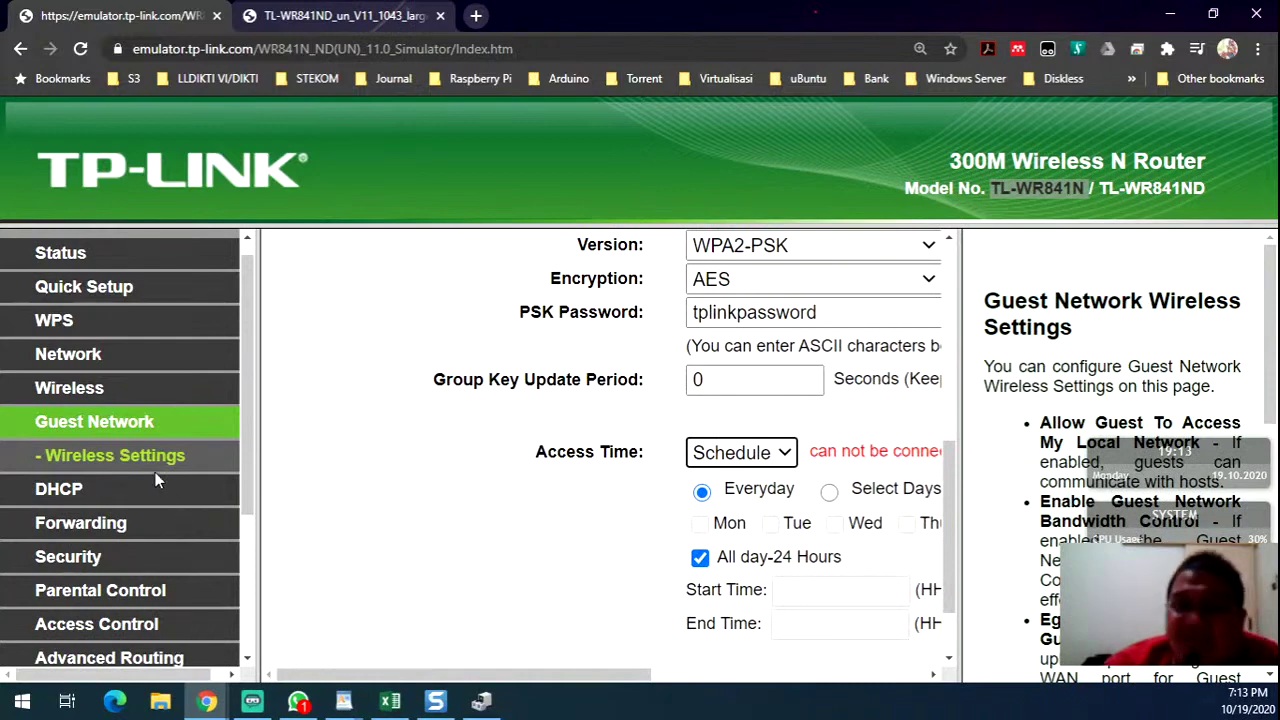
- Open the DHCP settings page, and add the line "DHCP = Dynamic Host Configuration Protocol" below "black list" in the WordPad notes
{"action": "left_click", "coordinate": [78, 487]}
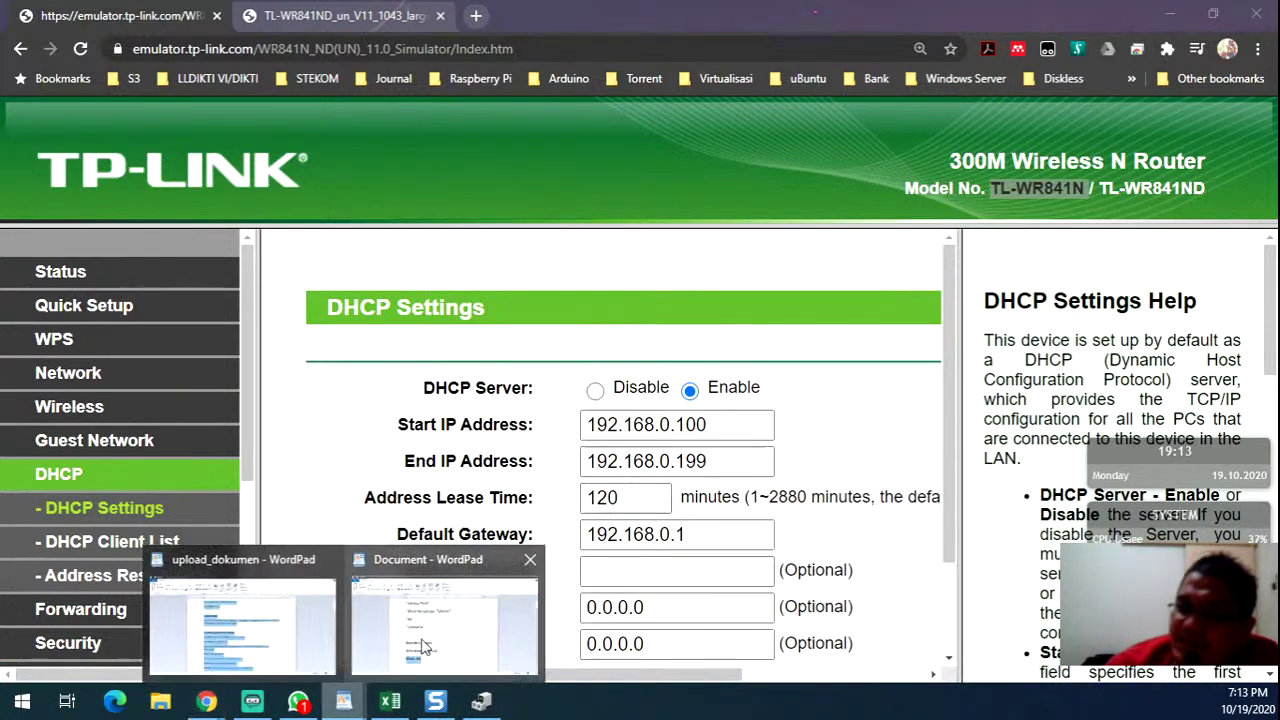
{"action": "left_click", "coordinate": [422, 620]}
{"action": "left_click", "coordinate": [577, 592]}
{"action": "key", "text": "Return"}
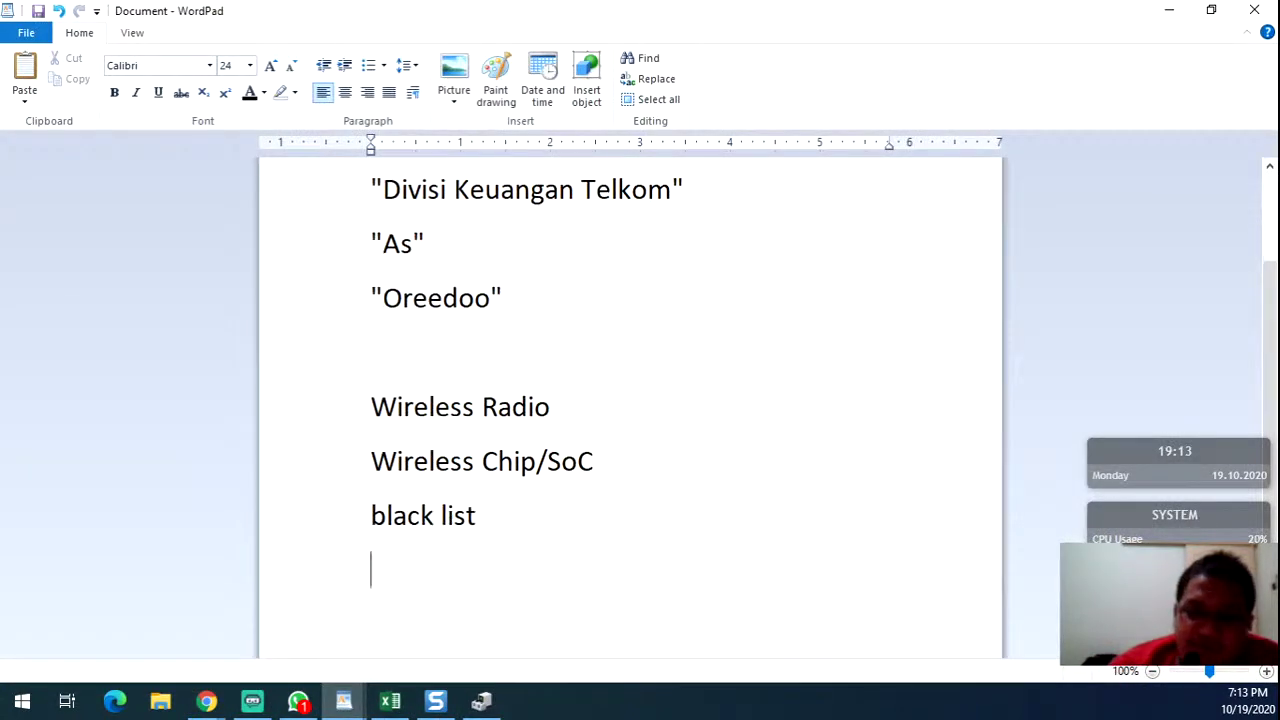
{"action": "type", "text": "DHCP = "}
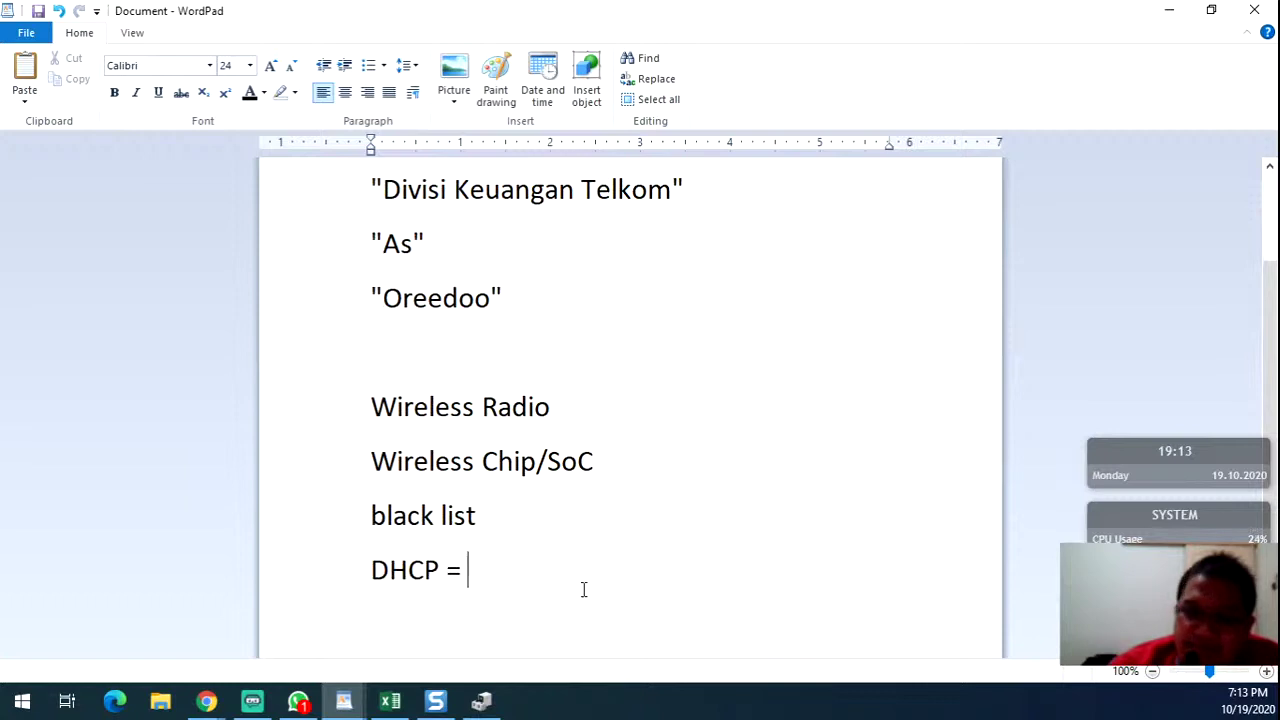
{"action": "type", "text": "Dynamic Ho"}
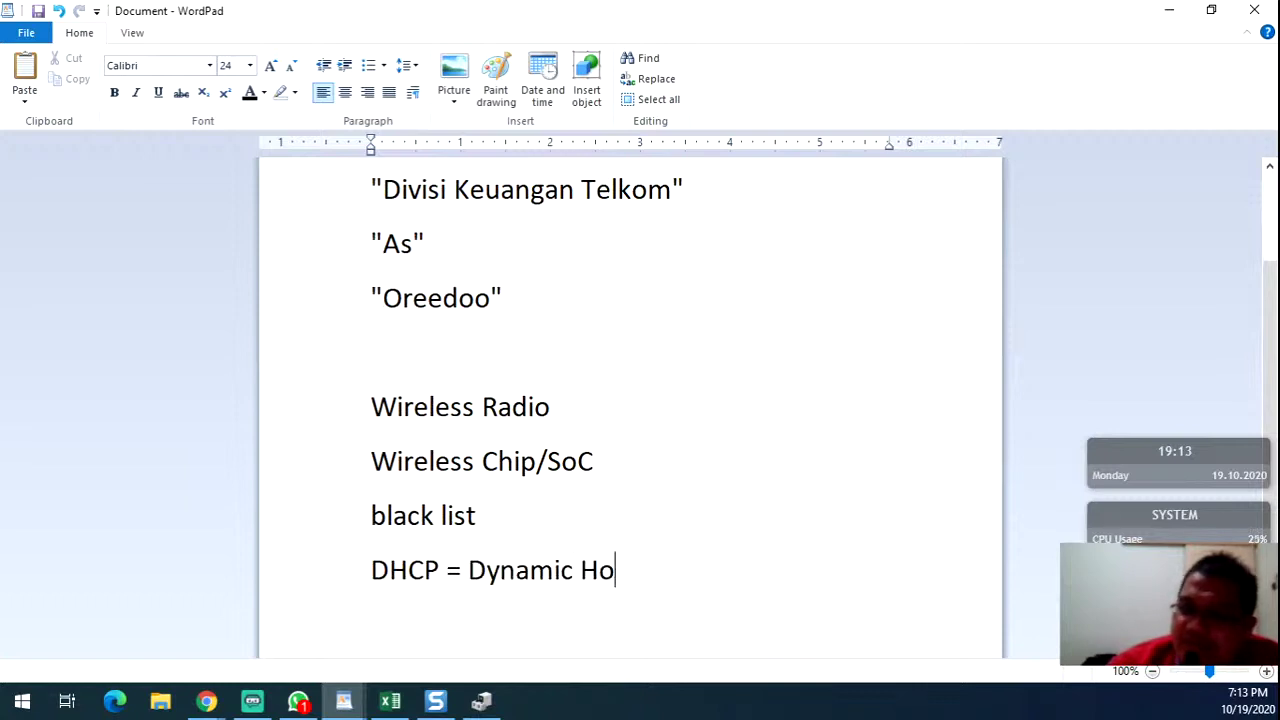
{"action": "type", "text": "st Configura"}
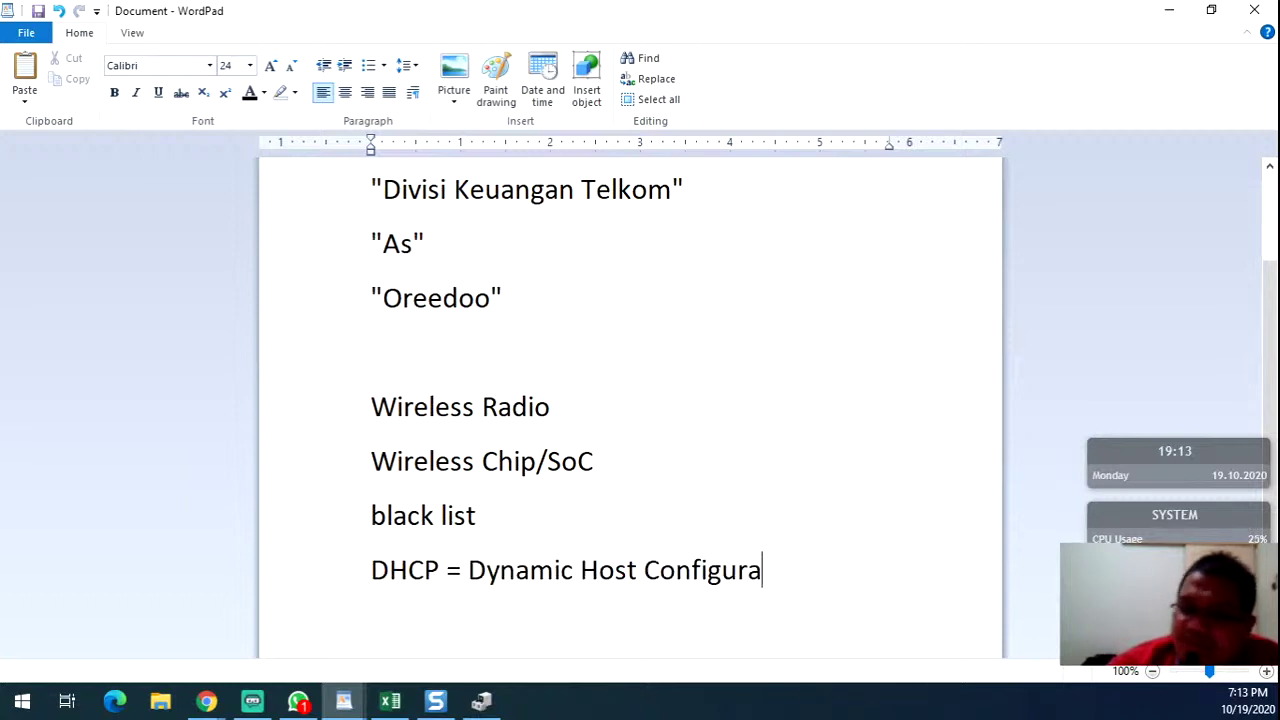
{"action": "type", "text": "tion Pro"}
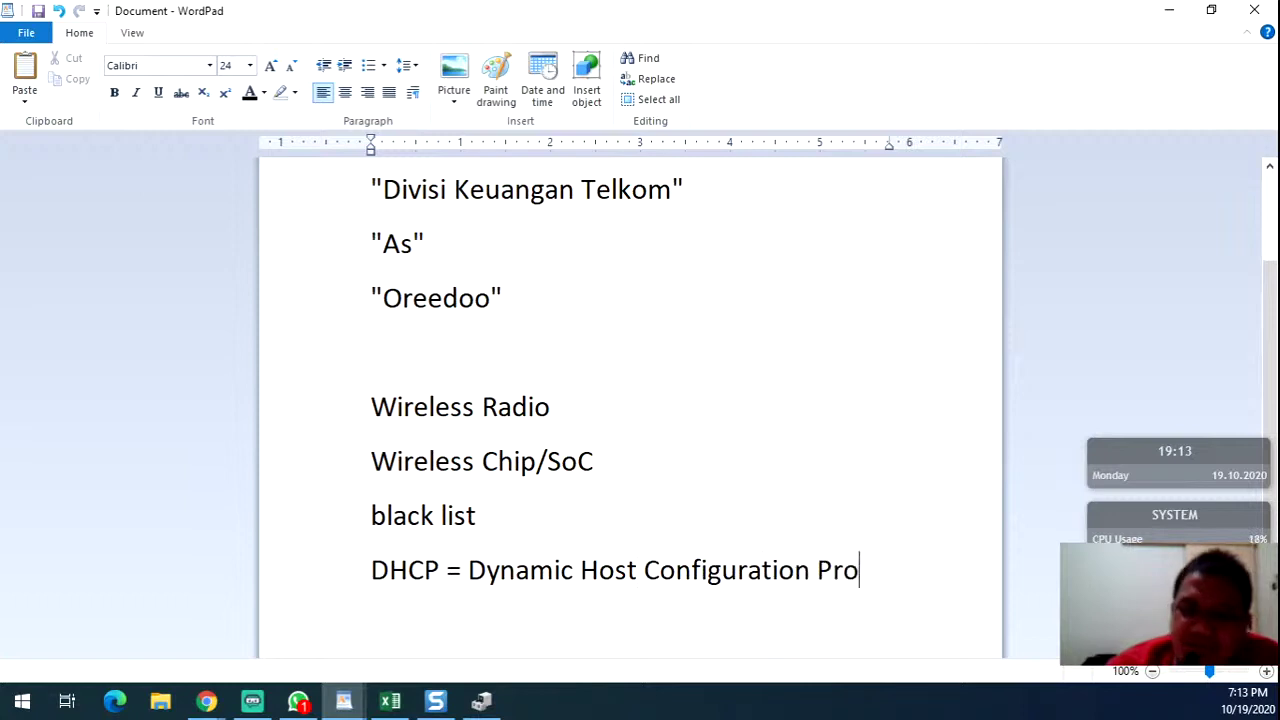
{"action": "type", "text": "tocl"}
{"action": "key", "text": "alt"}
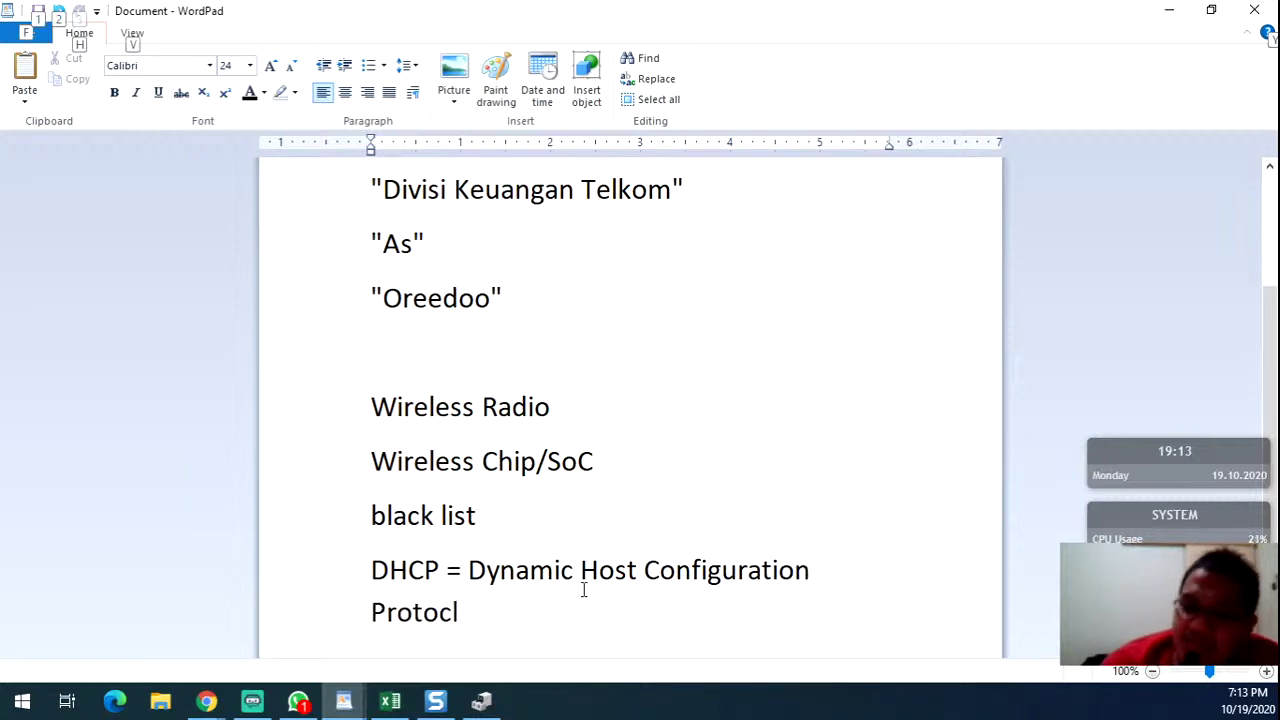
{"action": "left_click", "coordinate": [697, 635]}
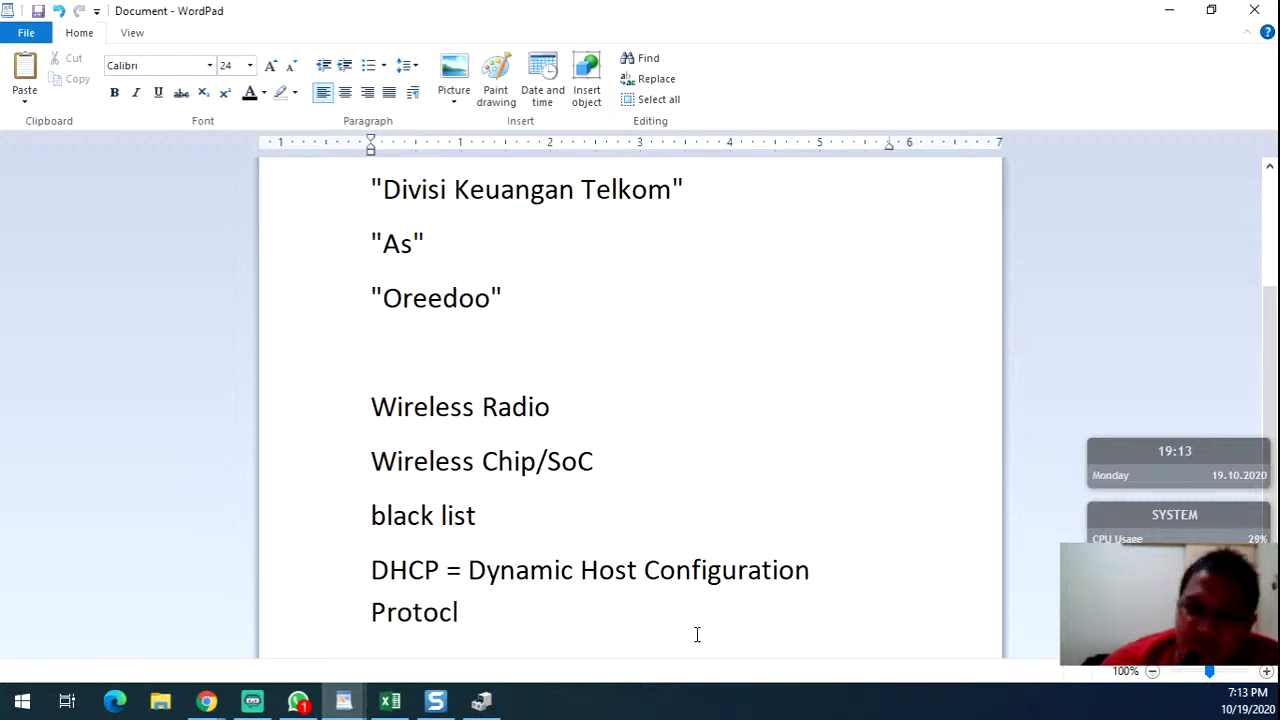
{"action": "key", "text": "BackSpace"}
{"action": "type", "text": "ol"}
- Return to the router emulator and examine the DHCP start IP address, default gateway and primary and secondary DNS fields
{"action": "key", "text": "alt+Tab"}
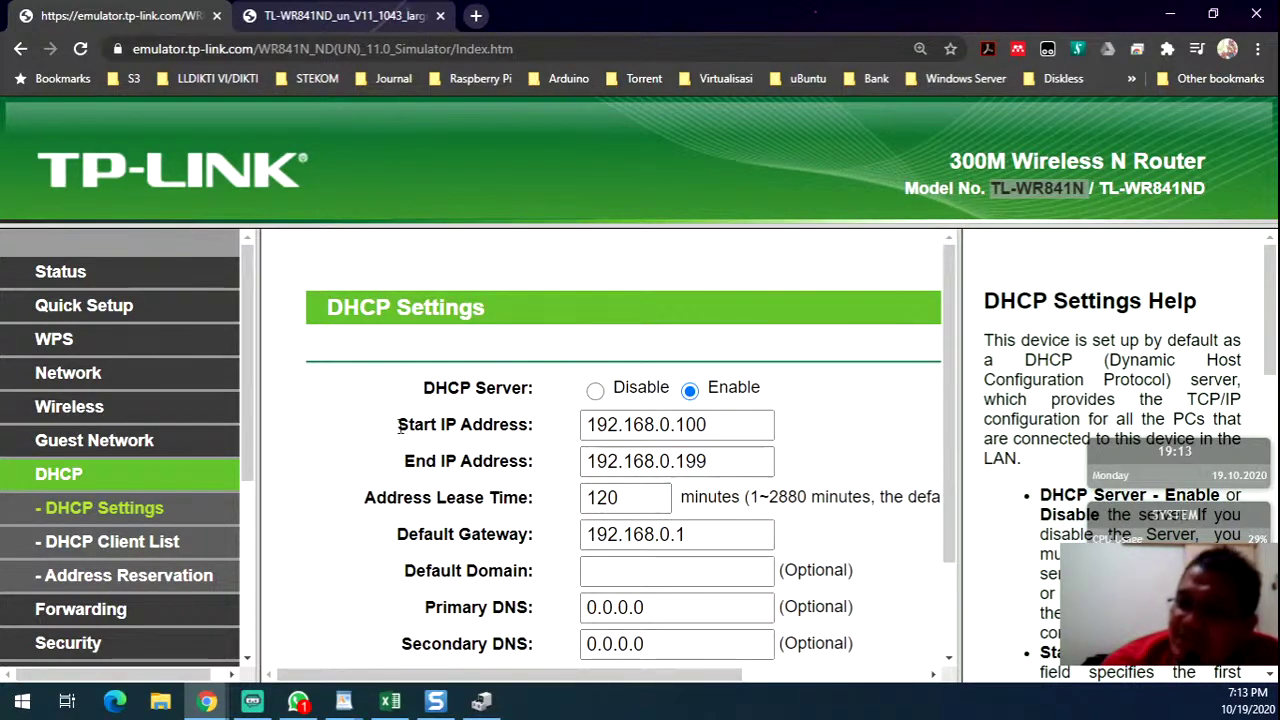
{"action": "left_click_drag", "start_coordinate": [398, 425], "coordinate": [543, 432]}
{"action": "left_click", "coordinate": [396, 540]}
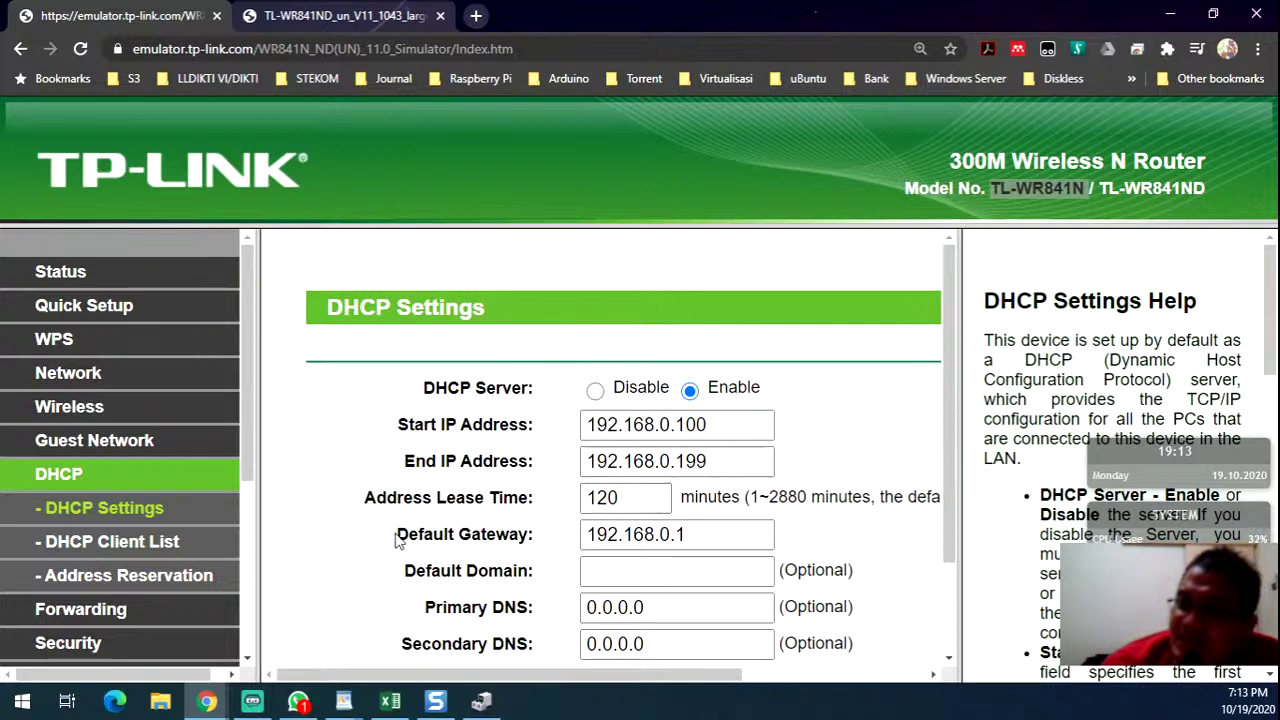
{"action": "left_click_drag", "start_coordinate": [396, 538], "coordinate": [513, 537]}
{"action": "left_click_drag", "start_coordinate": [434, 603], "coordinate": [526, 612]}
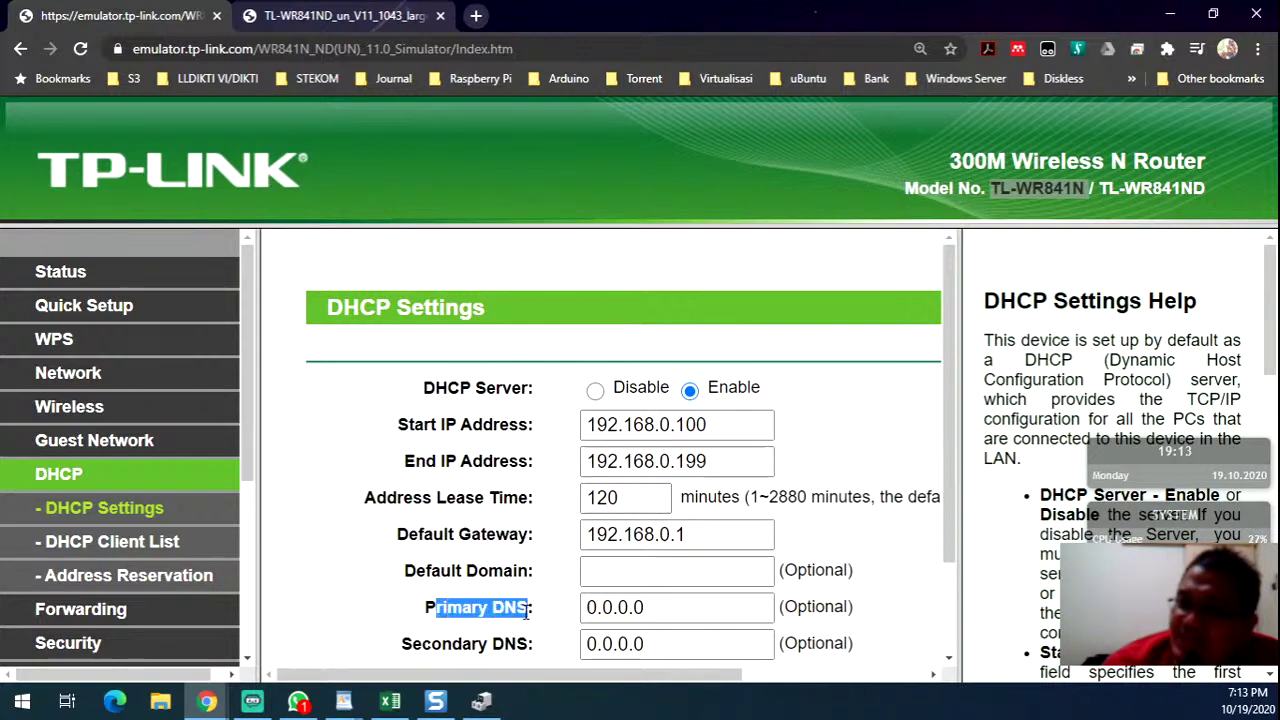
{"action": "left_click", "coordinate": [478, 594]}
{"action": "scroll", "coordinate": [433, 540], "scroll_direction": "down", "scroll_amount": 2}
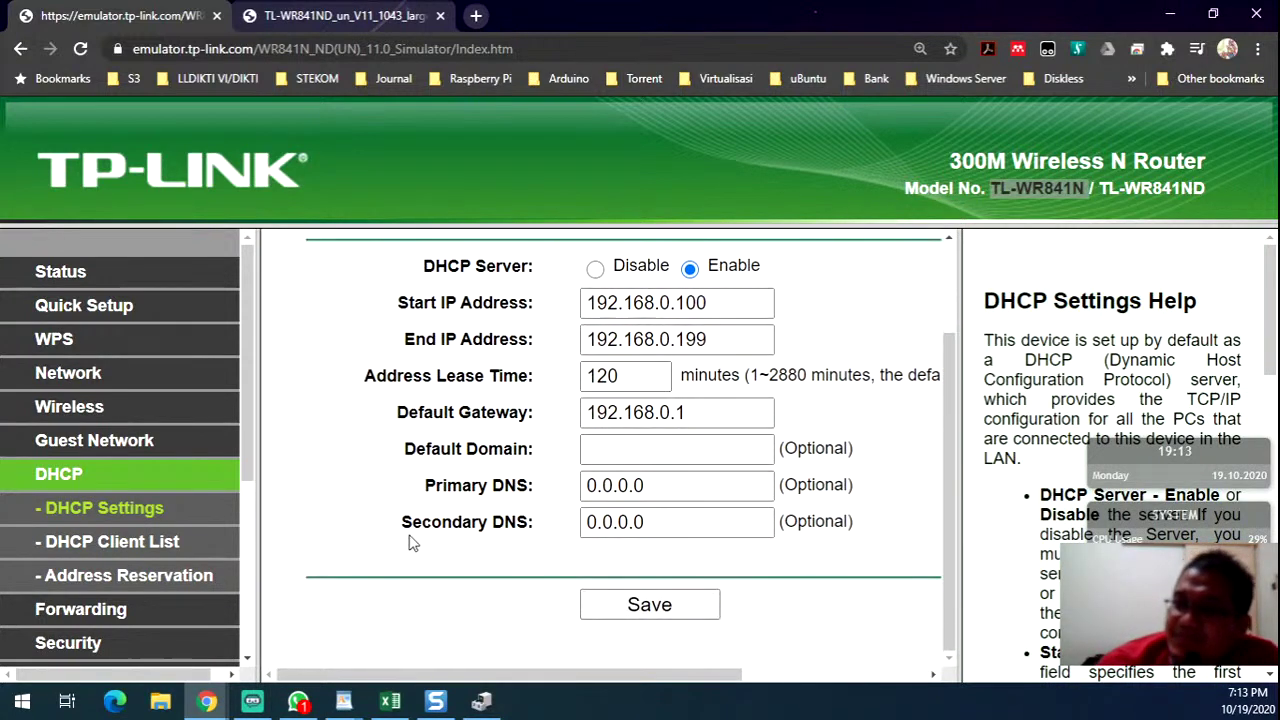
- Review the DHCP Client List and Address Reservation pages, including the blank form for a new reservation entry
{"action": "left_click", "coordinate": [140, 545]}
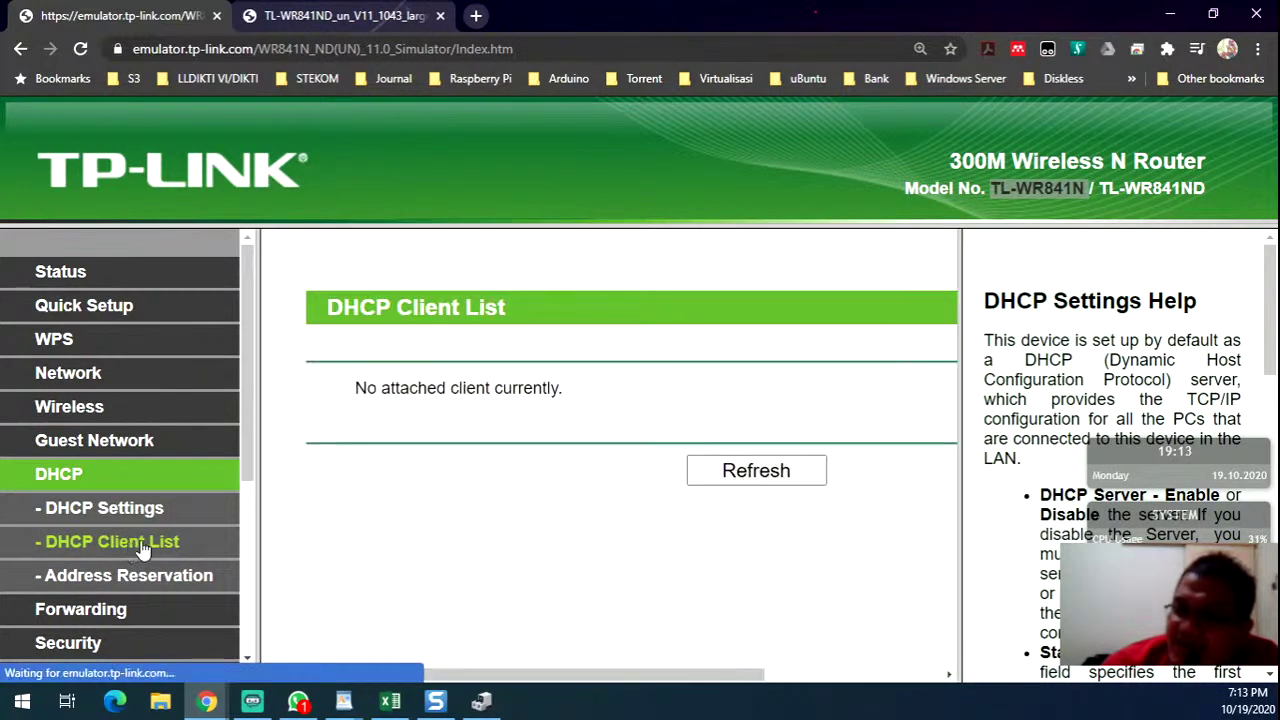
{"action": "left_click", "coordinate": [101, 580]}
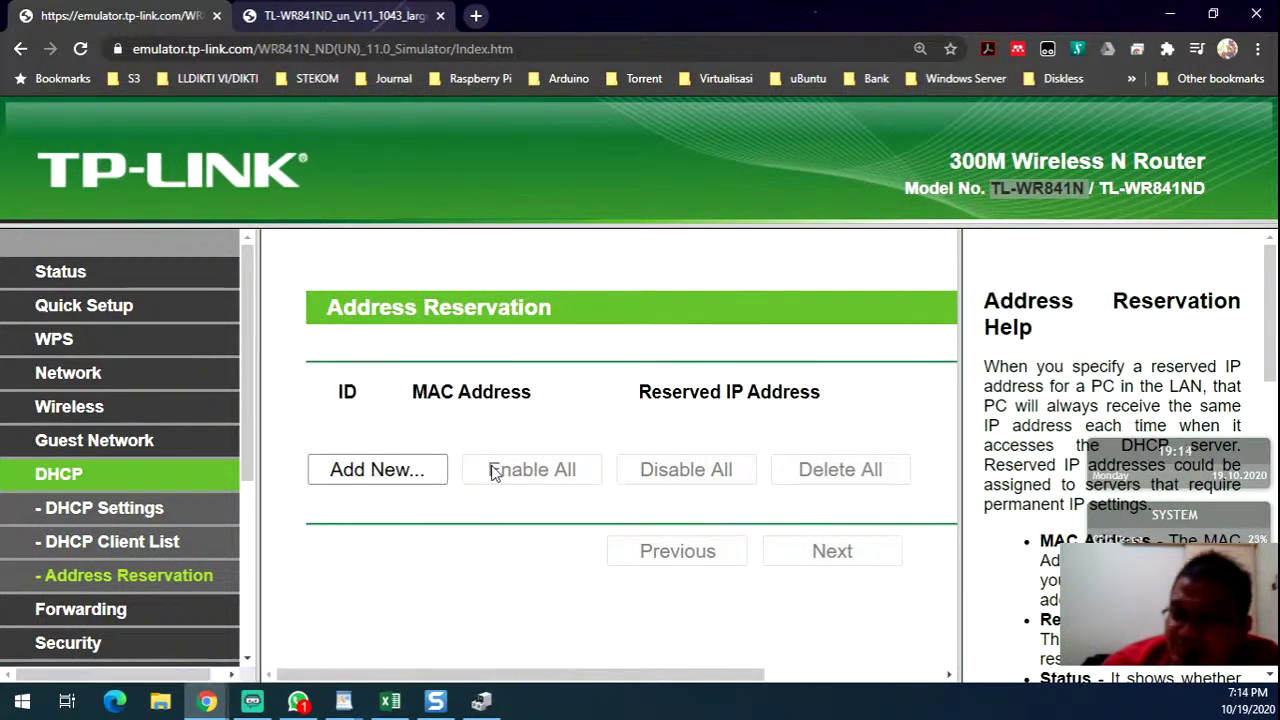
{"action": "left_click", "coordinate": [367, 472]}
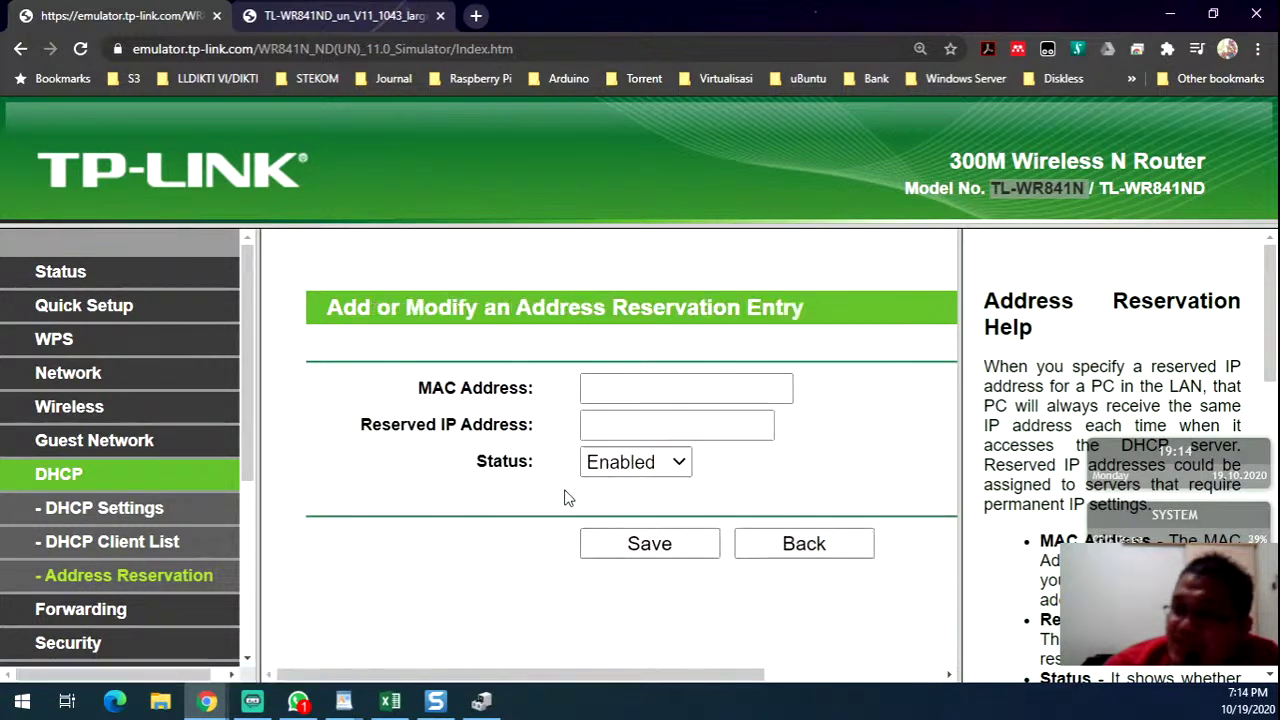
{"action": "left_click", "coordinate": [800, 549]}
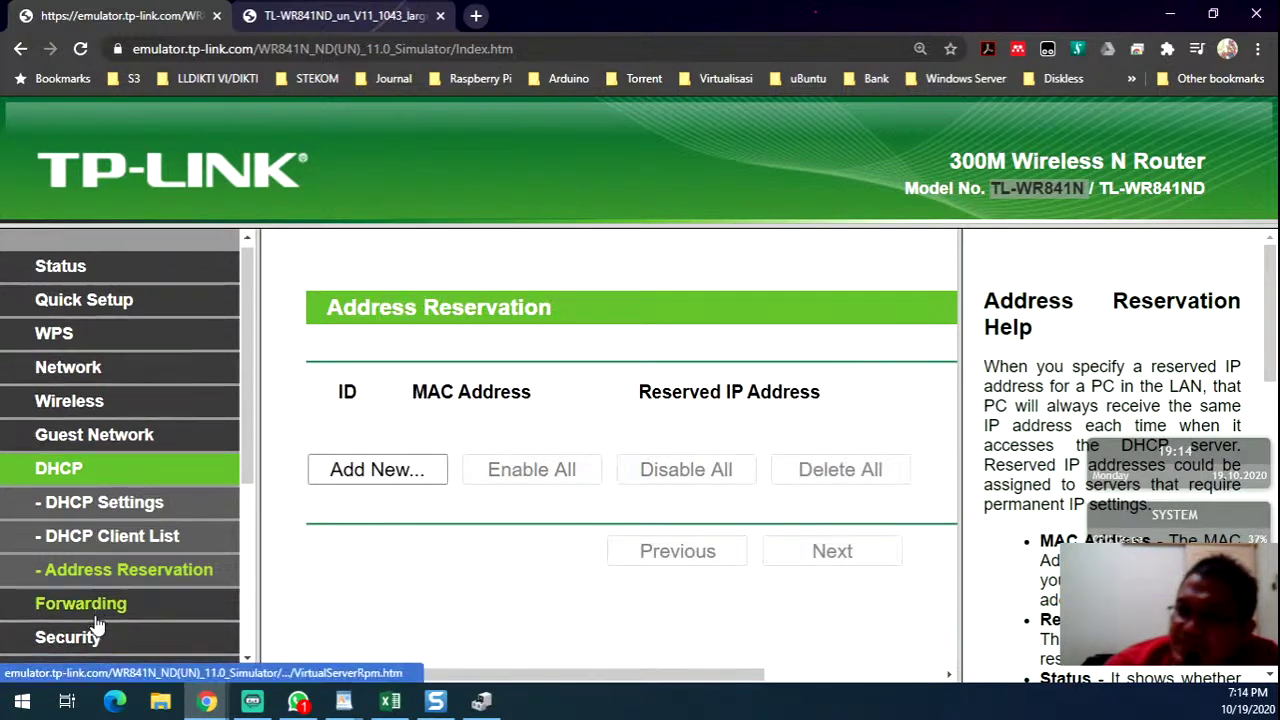
- Look through the Forwarding, Security, Parental Control and Advanced Routing pages, ending on the Static Routing list
{"action": "scroll", "coordinate": [96, 625], "scroll_direction": "down", "scroll_amount": 2}
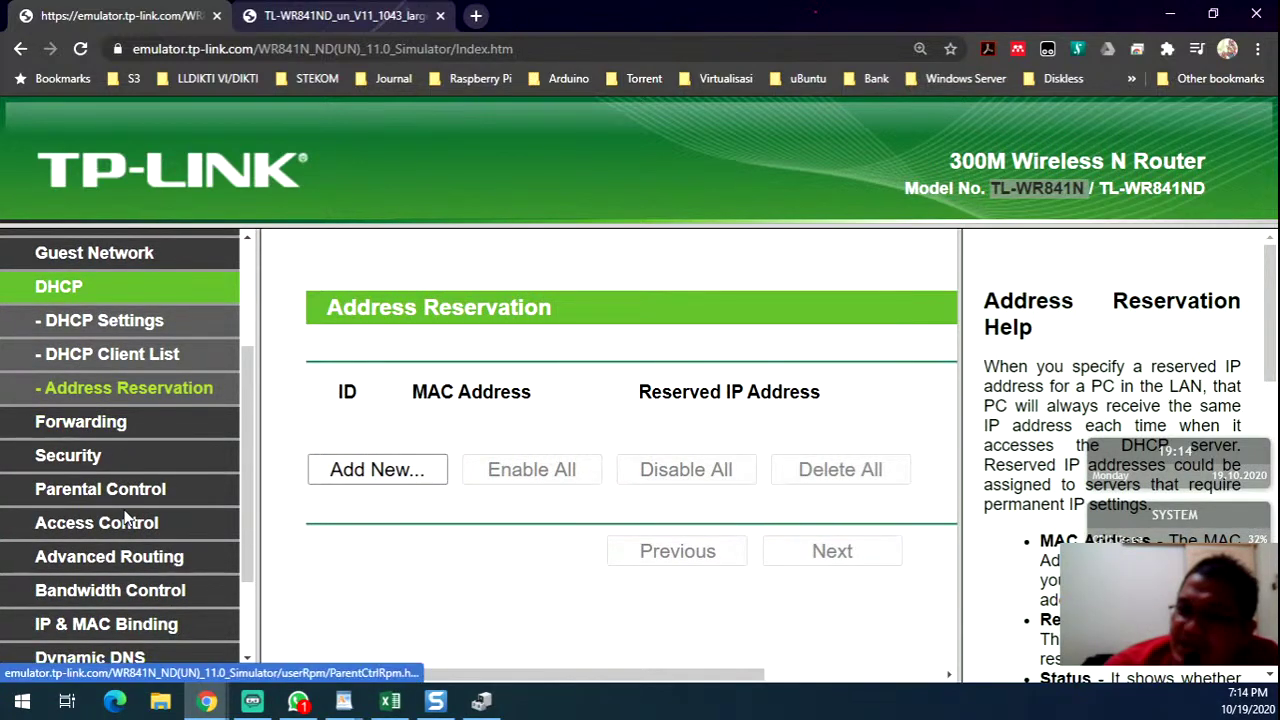
{"action": "left_click", "coordinate": [100, 424]}
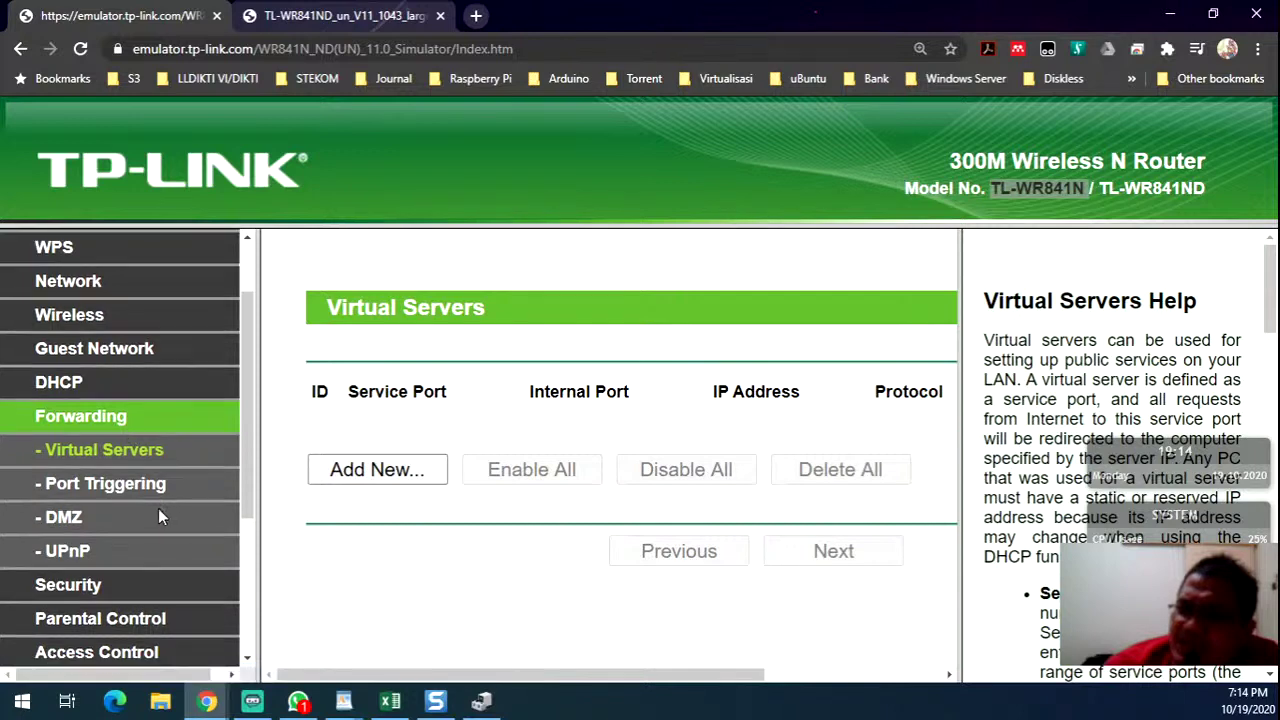
{"action": "scroll", "coordinate": [158, 508], "scroll_direction": "down", "scroll_amount": 1}
{"action": "left_click", "coordinate": [92, 502]}
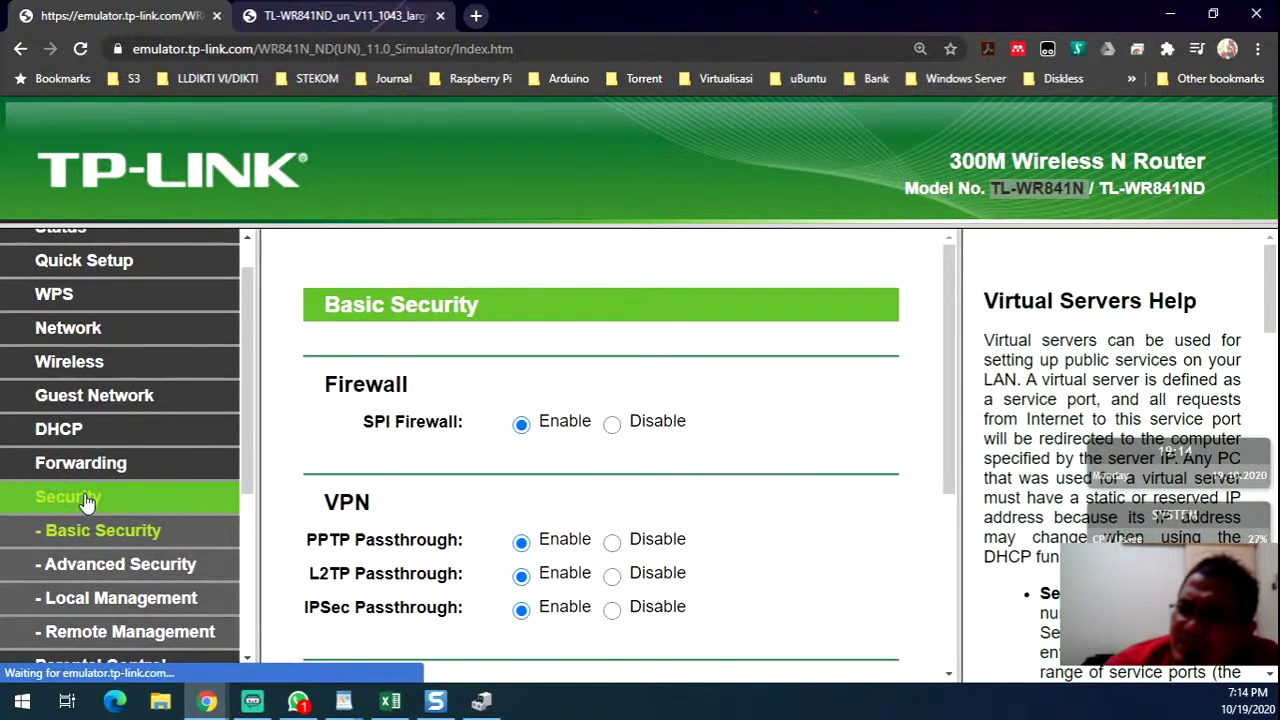
{"action": "left_click", "coordinate": [86, 484]}
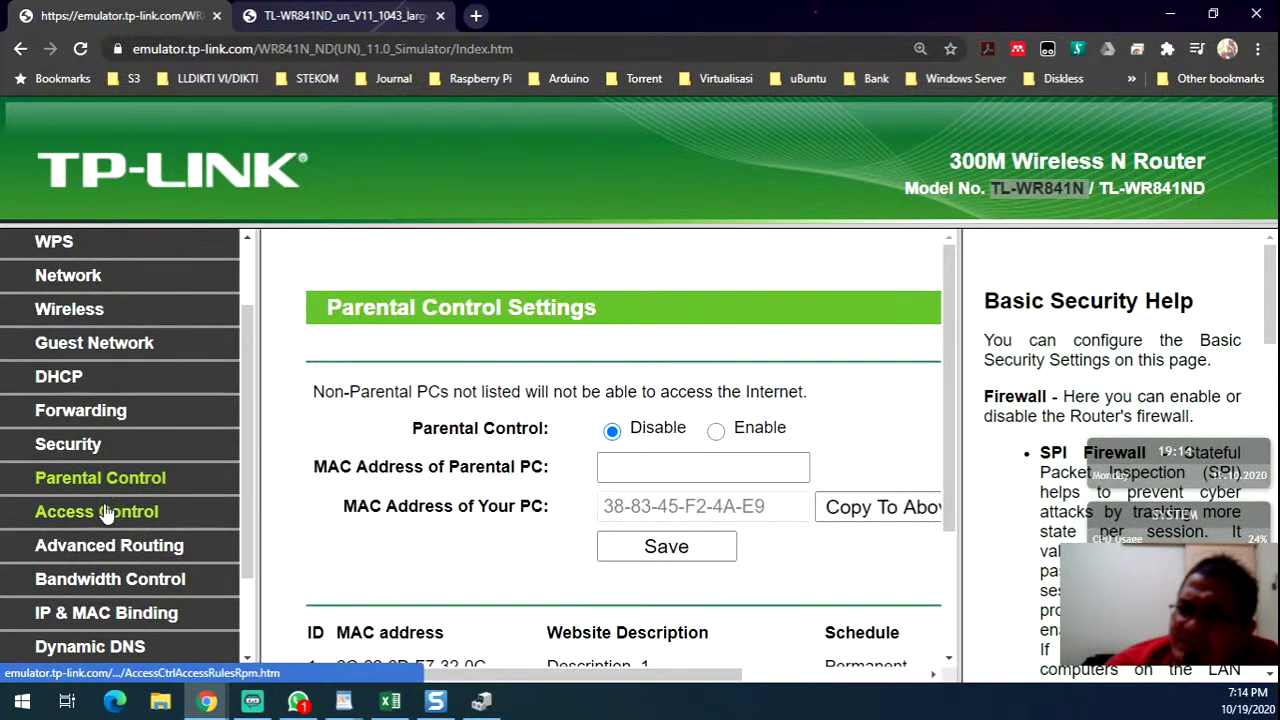
{"action": "left_click", "coordinate": [104, 455]}
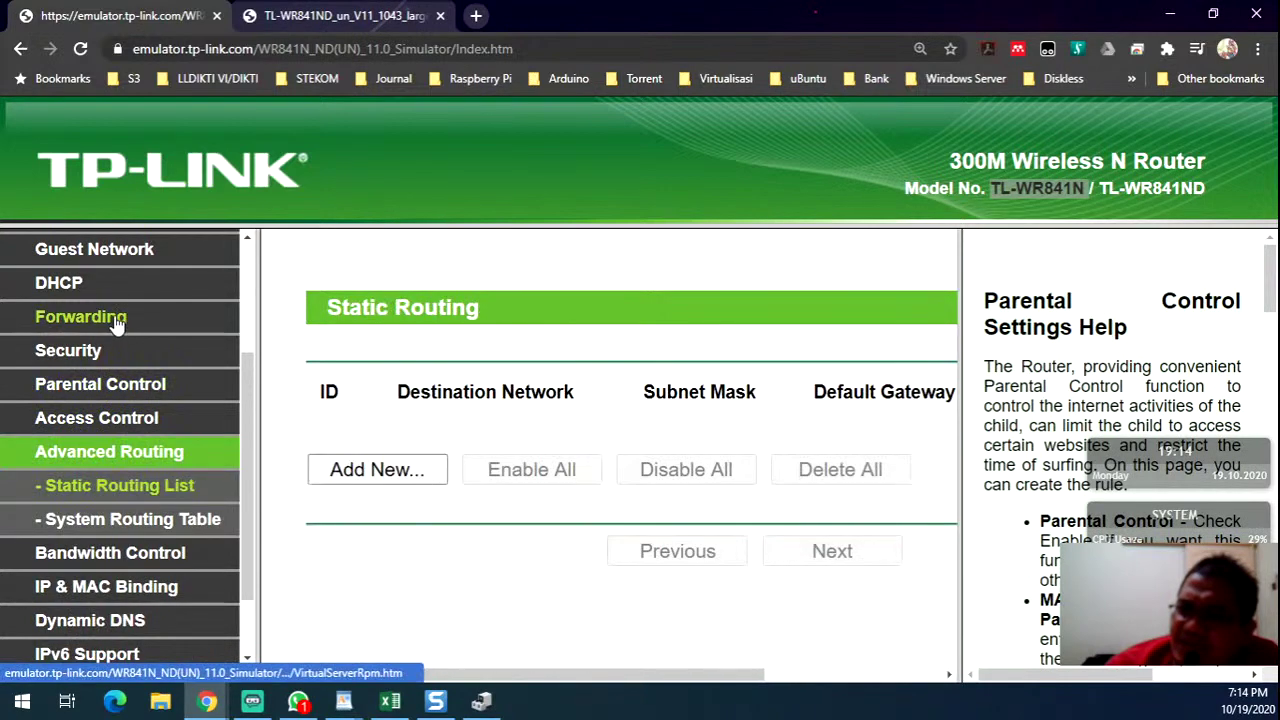
{"action": "left_click", "coordinate": [80, 316]}
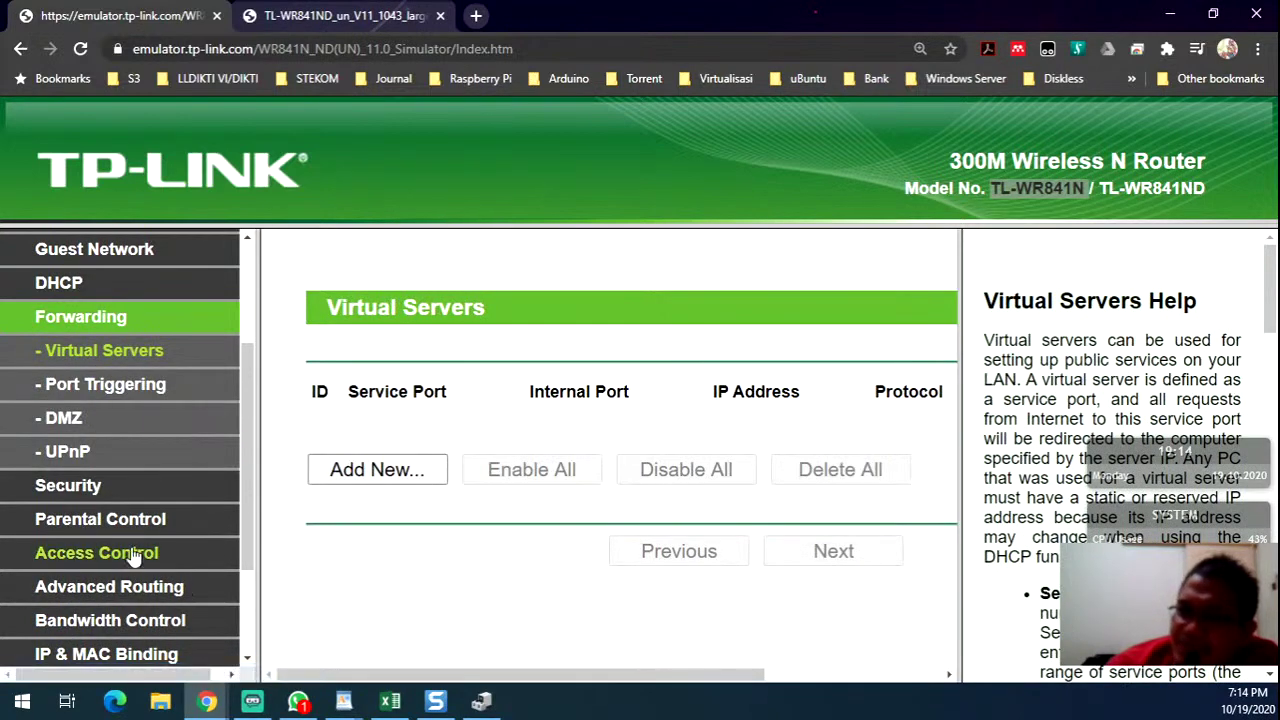
{"action": "left_click", "coordinate": [139, 592]}
- Open the Bandwidth Control page and review its enable option, line type and egress and ingress bandwidth settings
{"action": "scroll", "coordinate": [130, 590], "scroll_direction": "down", "scroll_amount": 3}
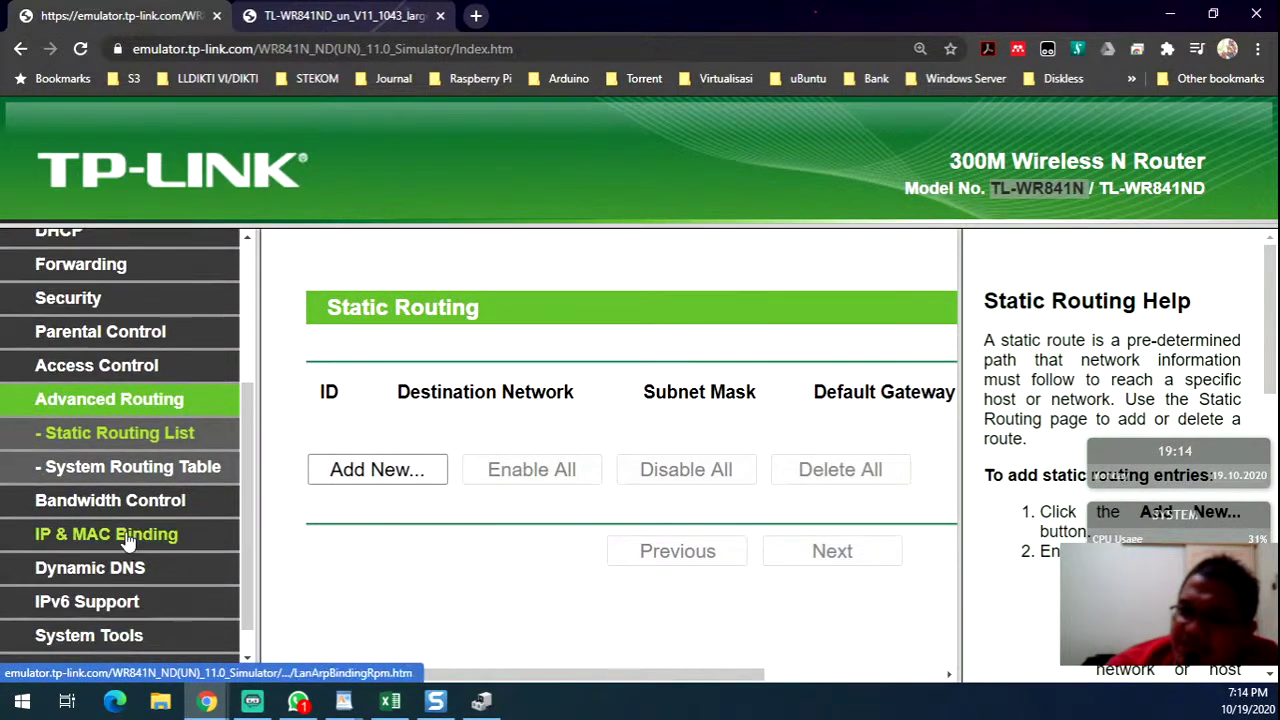
{"action": "left_click", "coordinate": [126, 504]}
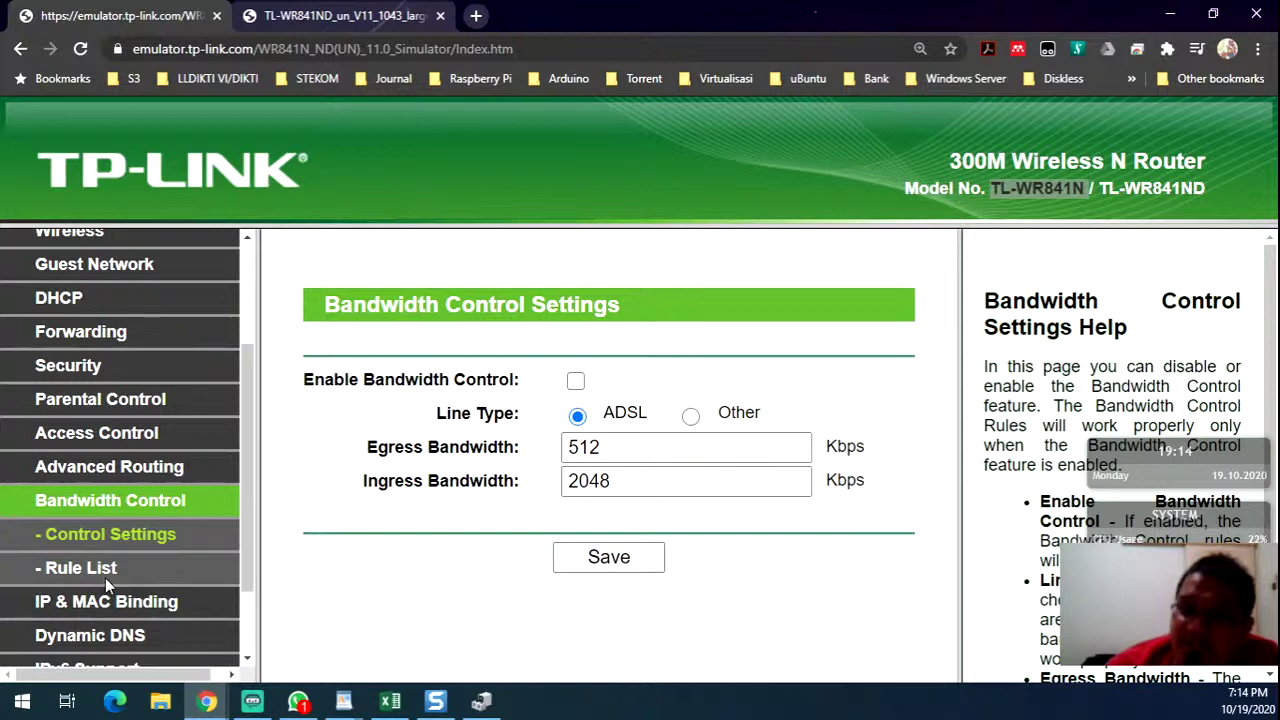
{"action": "scroll", "coordinate": [130, 598], "scroll_direction": "down", "scroll_amount": 2}
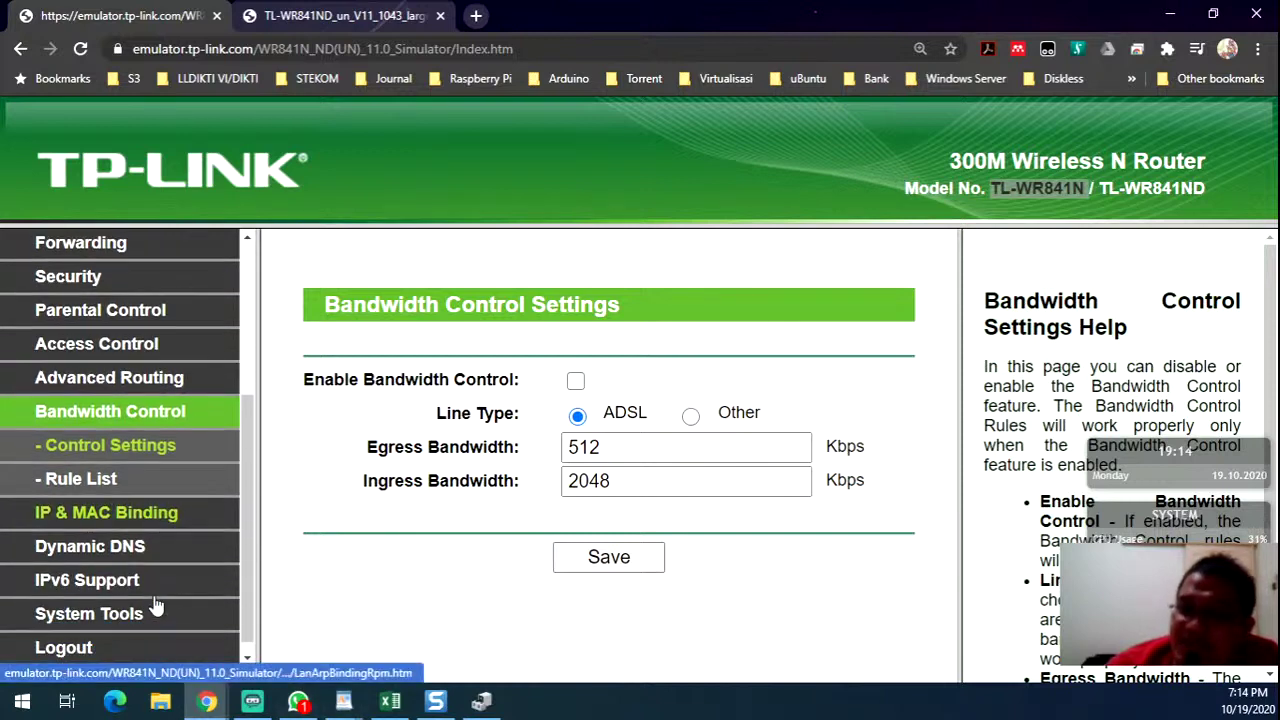
{"action": "left_click", "coordinate": [100, 532]}
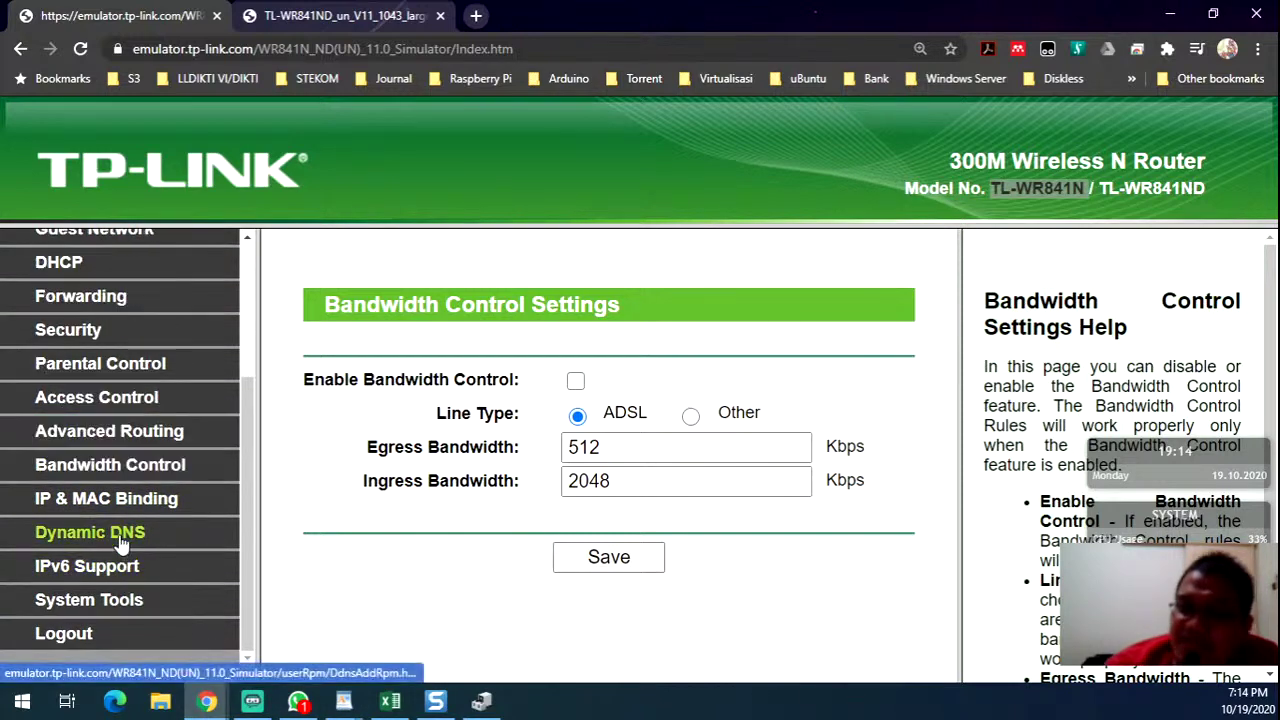
- Open the Time Settings under System Tools and set the time zone to (GMT+07:00) Bangkok, Jakarta, Hanoi
{"action": "left_click", "coordinate": [142, 600]}
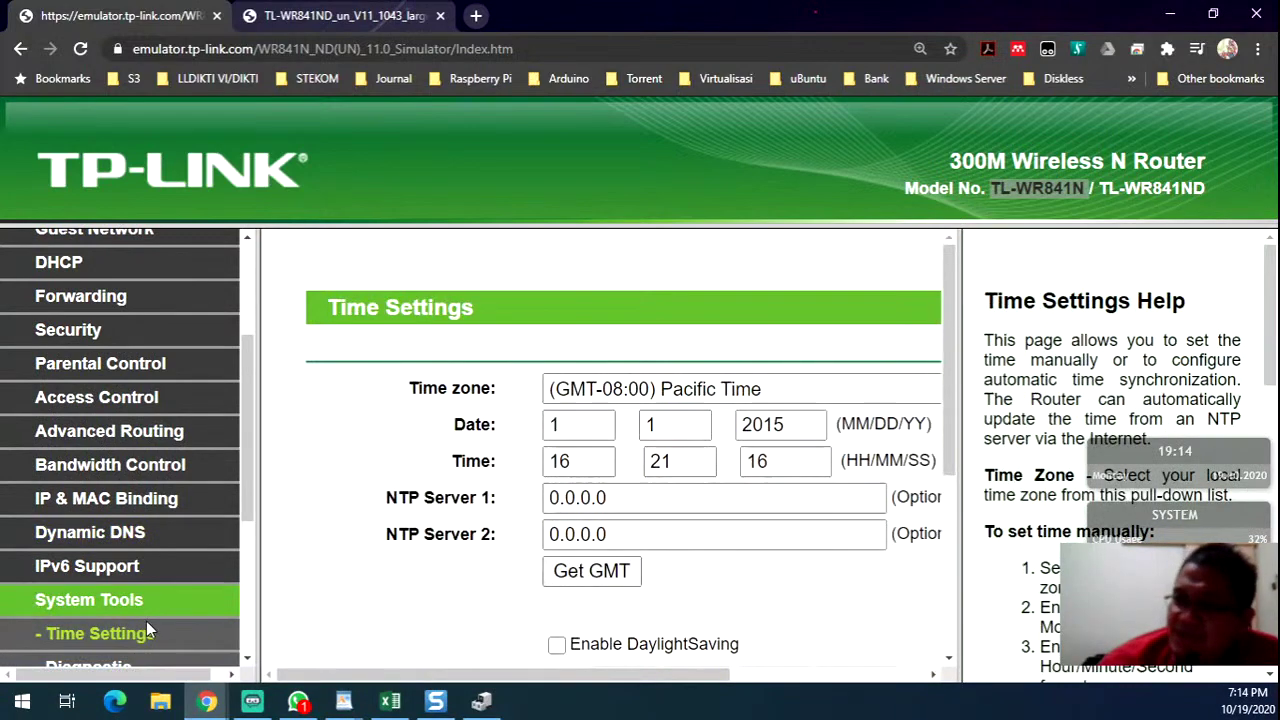
{"action": "scroll", "coordinate": [170, 593], "scroll_direction": "down", "scroll_amount": 3}
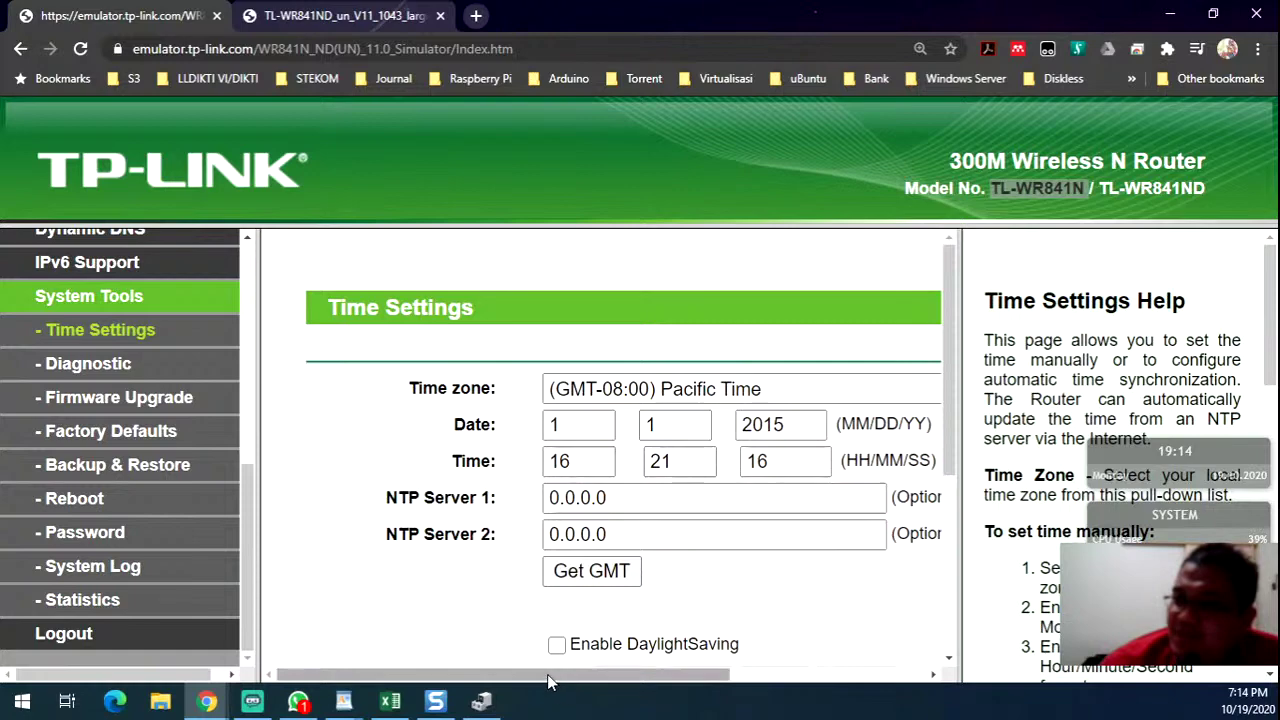
{"action": "left_click_drag", "start_coordinate": [547, 674], "coordinate": [639, 674]}
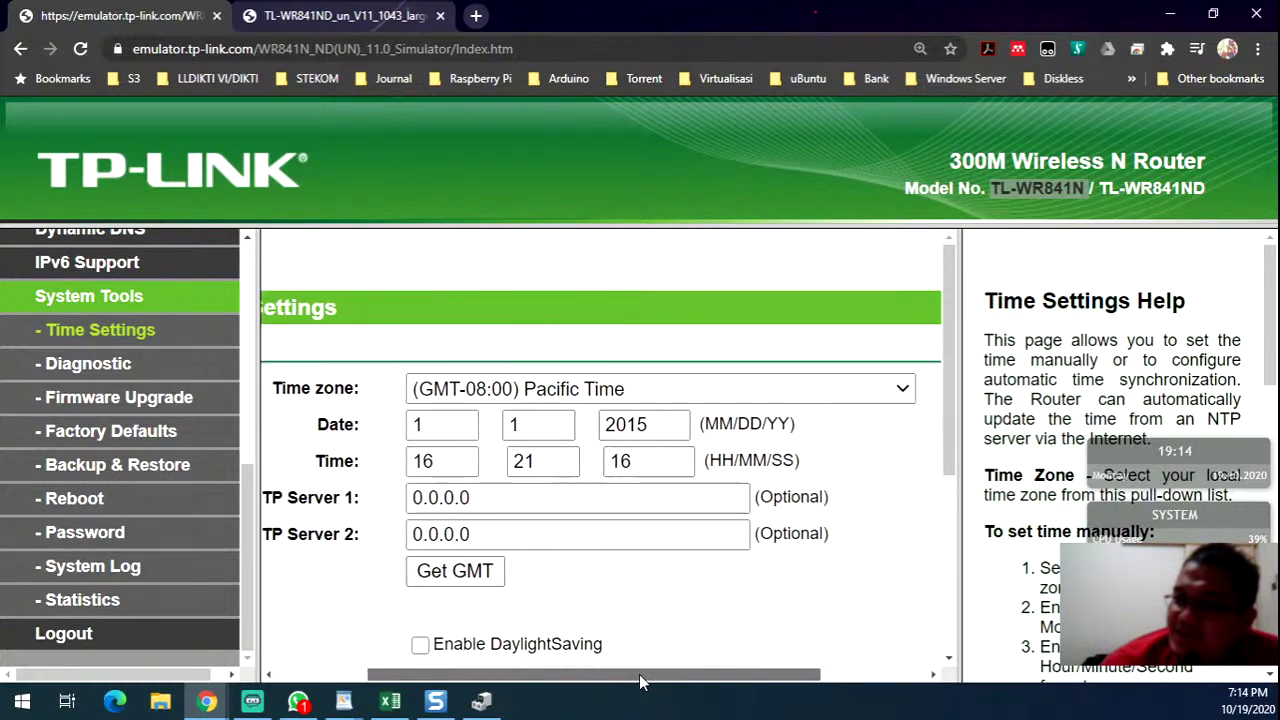
{"action": "left_click", "coordinate": [603, 392]}
{"action": "scroll", "coordinate": [620, 320], "scroll_direction": "down", "scroll_amount": 5}
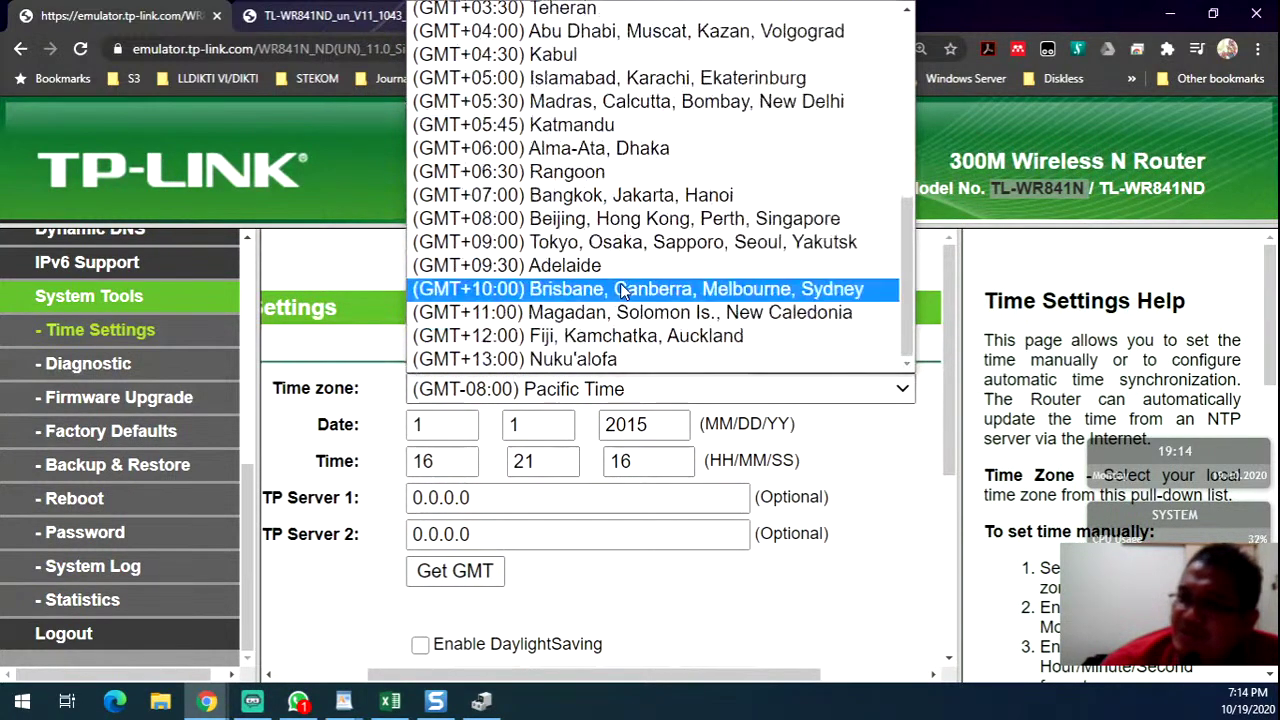
{"action": "left_click", "coordinate": [597, 193]}
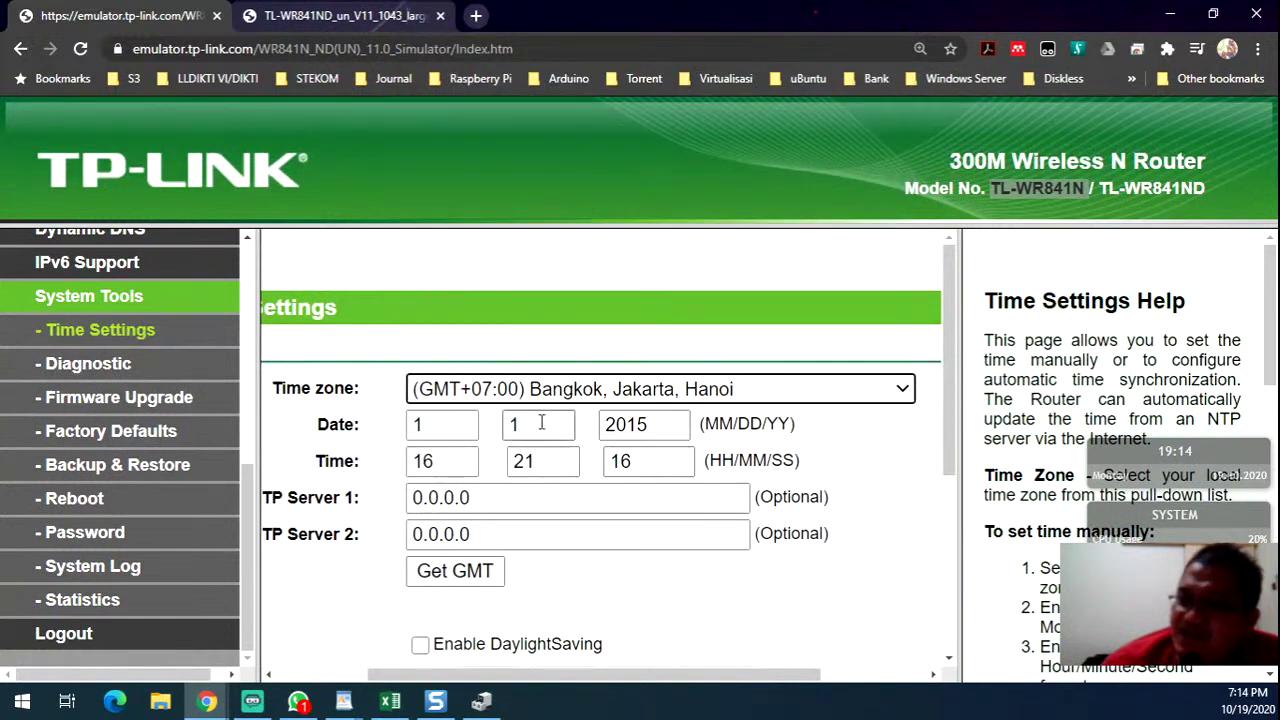
- Highlight the NTP Server 1 label in the time settings, and search Google for "ntp server" in a new tab
{"action": "left_click_drag", "start_coordinate": [664, 676], "coordinate": [622, 676]}
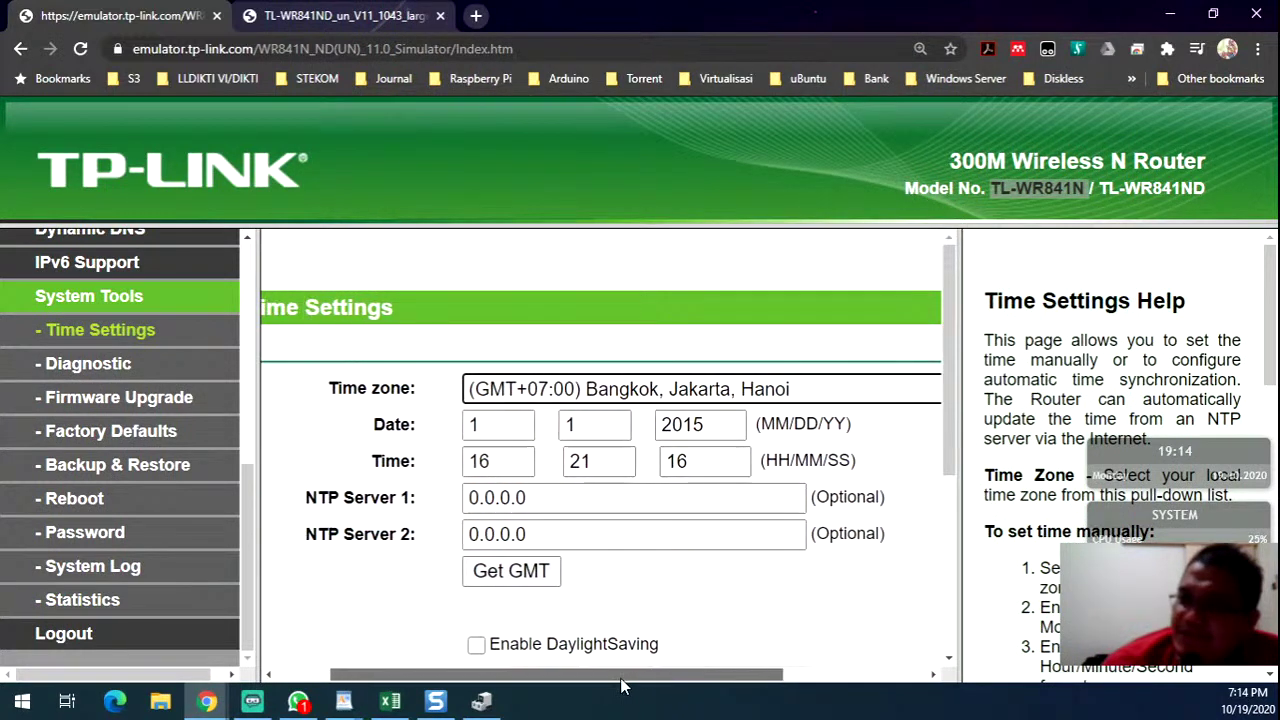
{"action": "triple_click", "coordinate": [404, 500]}
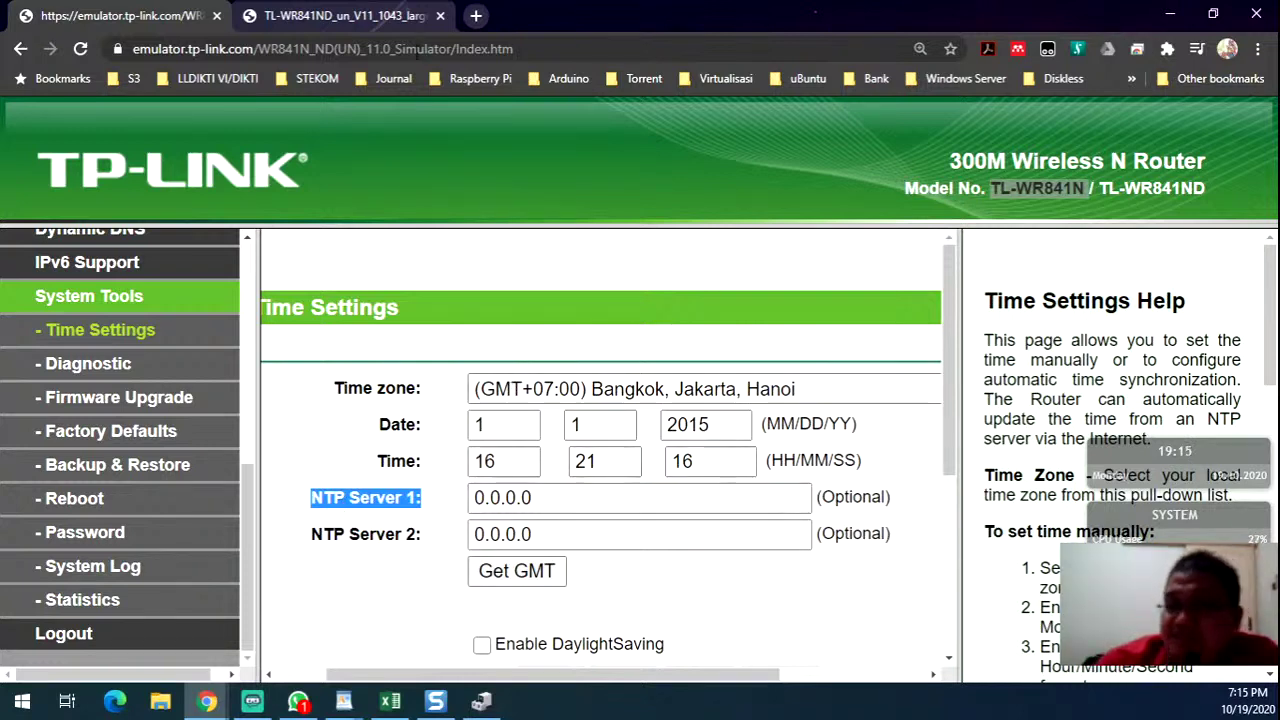
{"action": "left_click", "coordinate": [477, 17]}
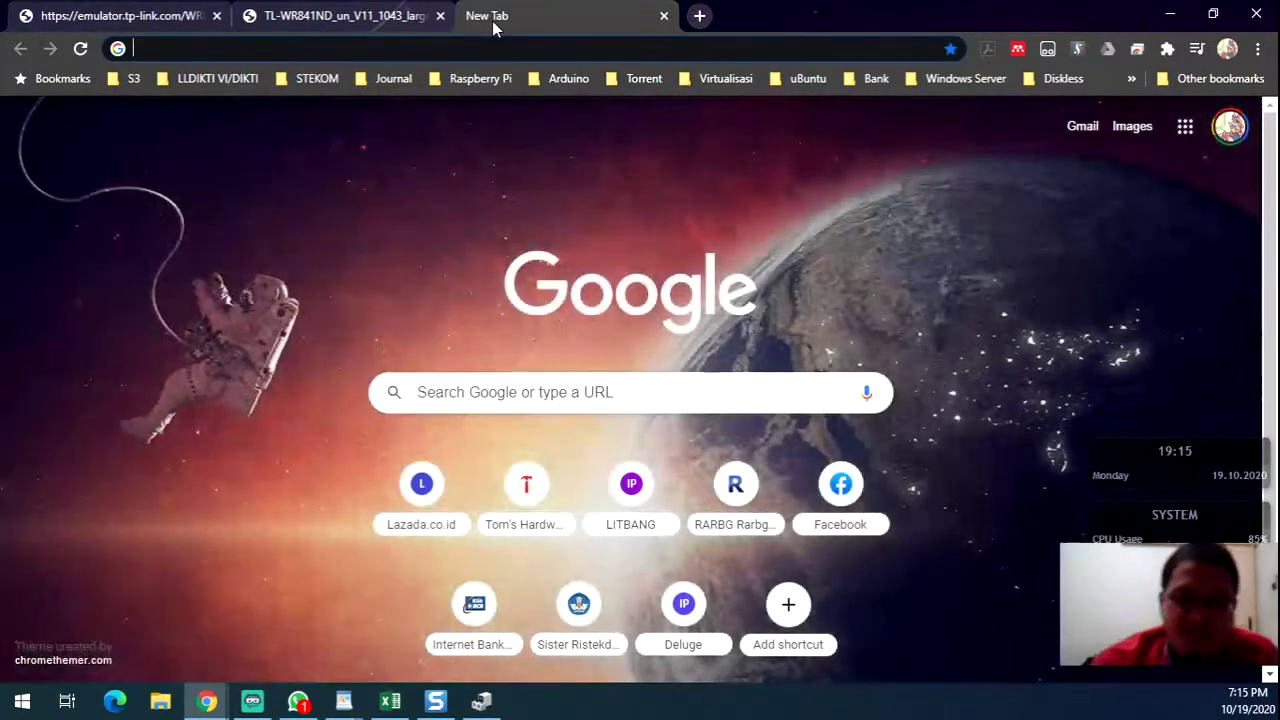
{"action": "type", "text": "ntp server"}
{"action": "key", "text": "Return"}
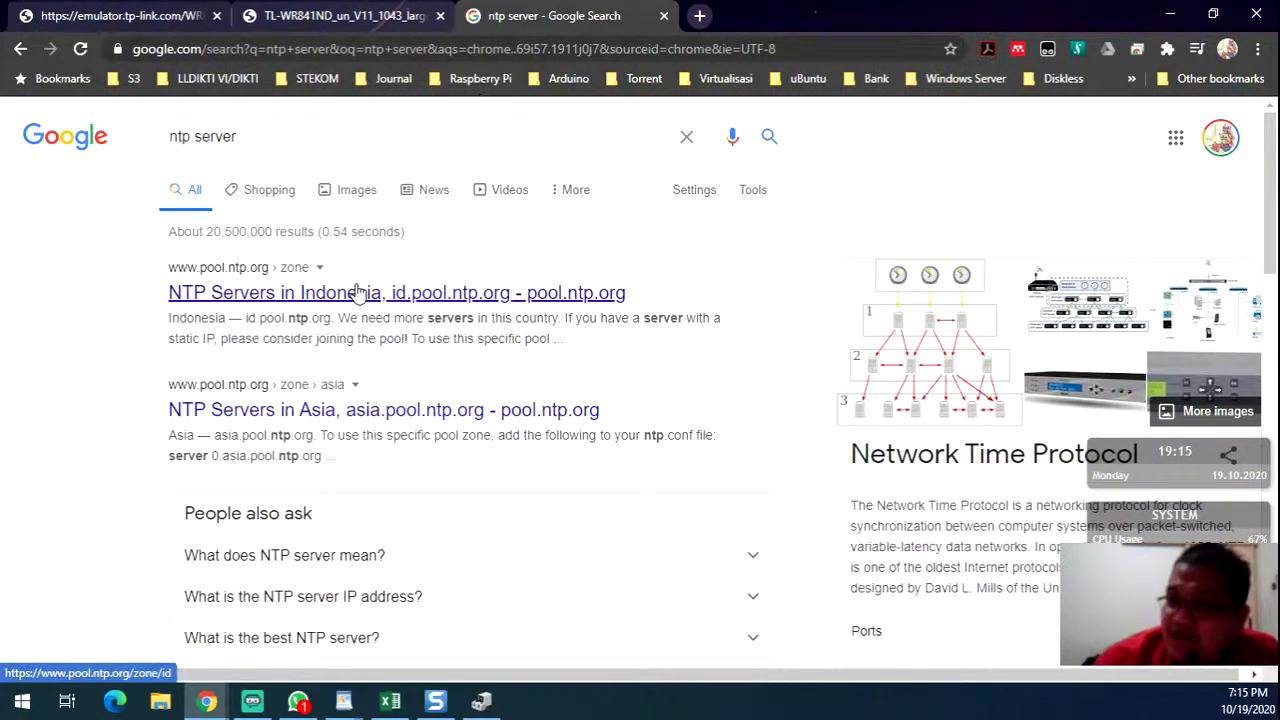
- Open the id.pool.ntp.org result for NTP servers in Indonesia and highlight its list of server addresses
{"action": "left_click", "coordinate": [362, 296]}
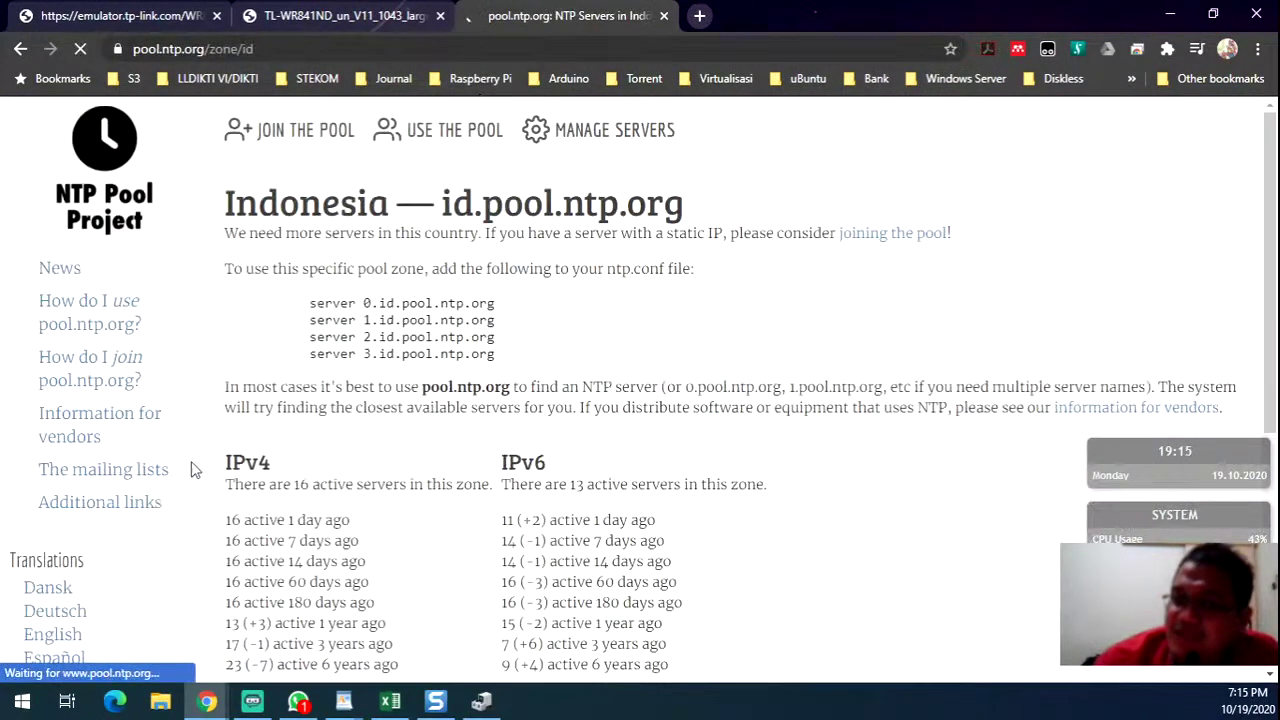
{"action": "left_click_drag", "start_coordinate": [303, 300], "coordinate": [510, 383]}
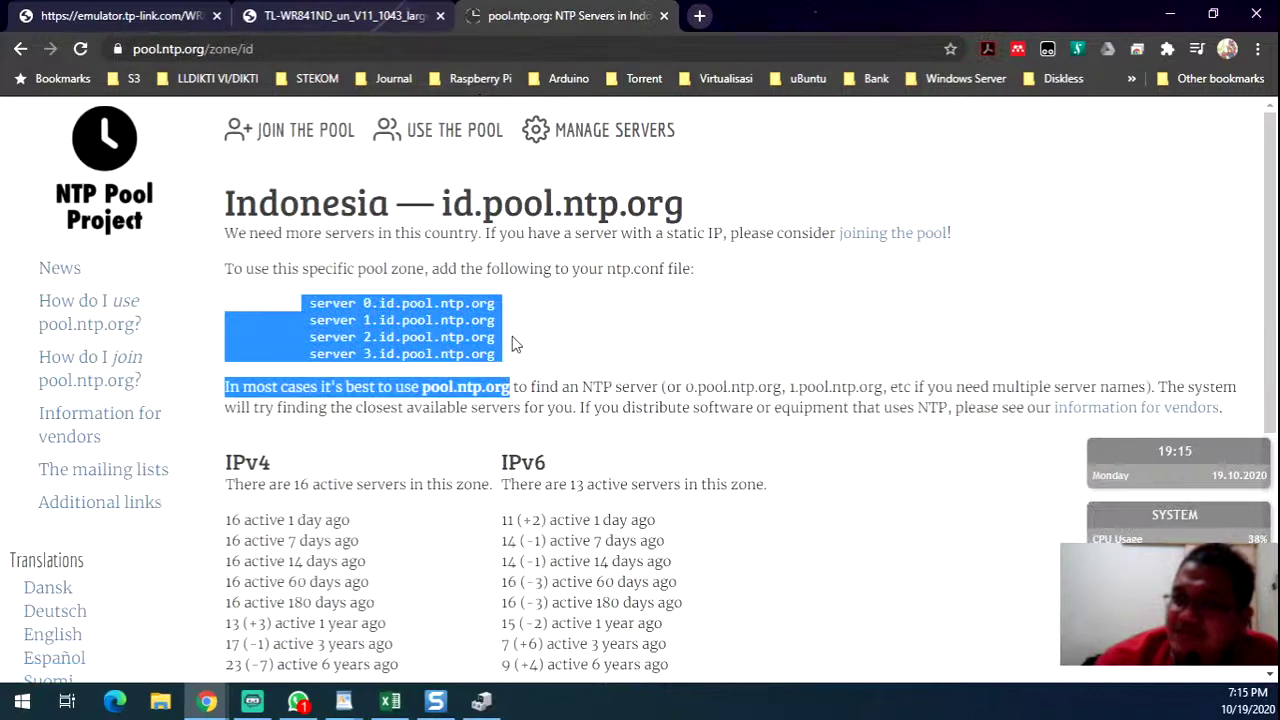
{"action": "left_click", "coordinate": [519, 353]}
- Switch back to the router emulator's Time Settings page to view the NTP Server fields
{"action": "key", "text": "alt+Tab"}
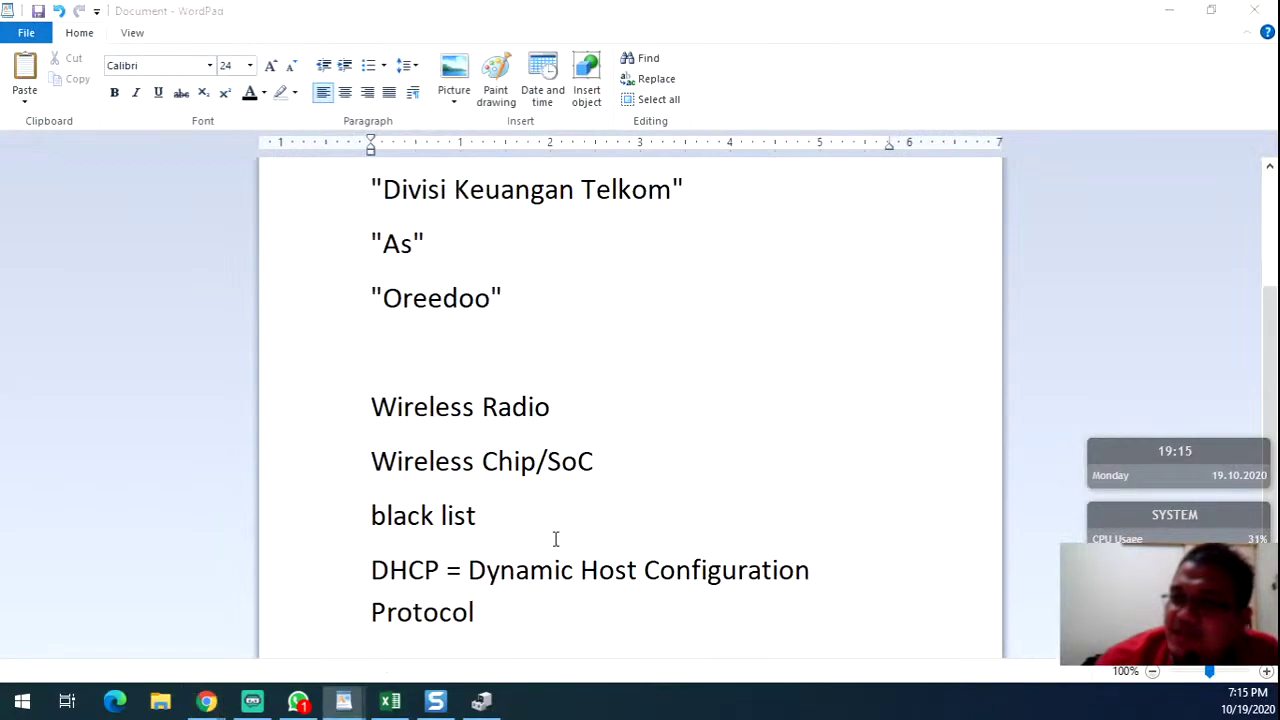
{"action": "key", "text": "alt+Tab"}
{"action": "key", "text": "alt+Tab"}
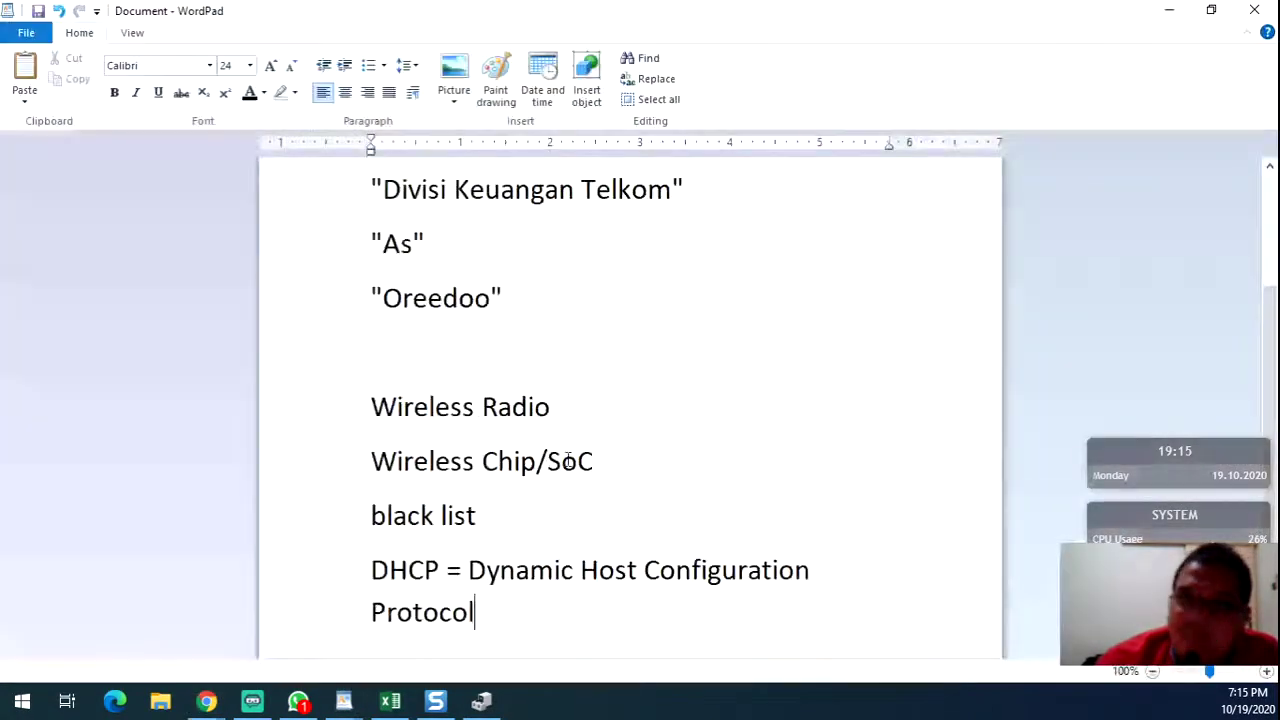
{"action": "key", "text": "alt+Tab"}
{"action": "left_click", "coordinate": [320, 16]}
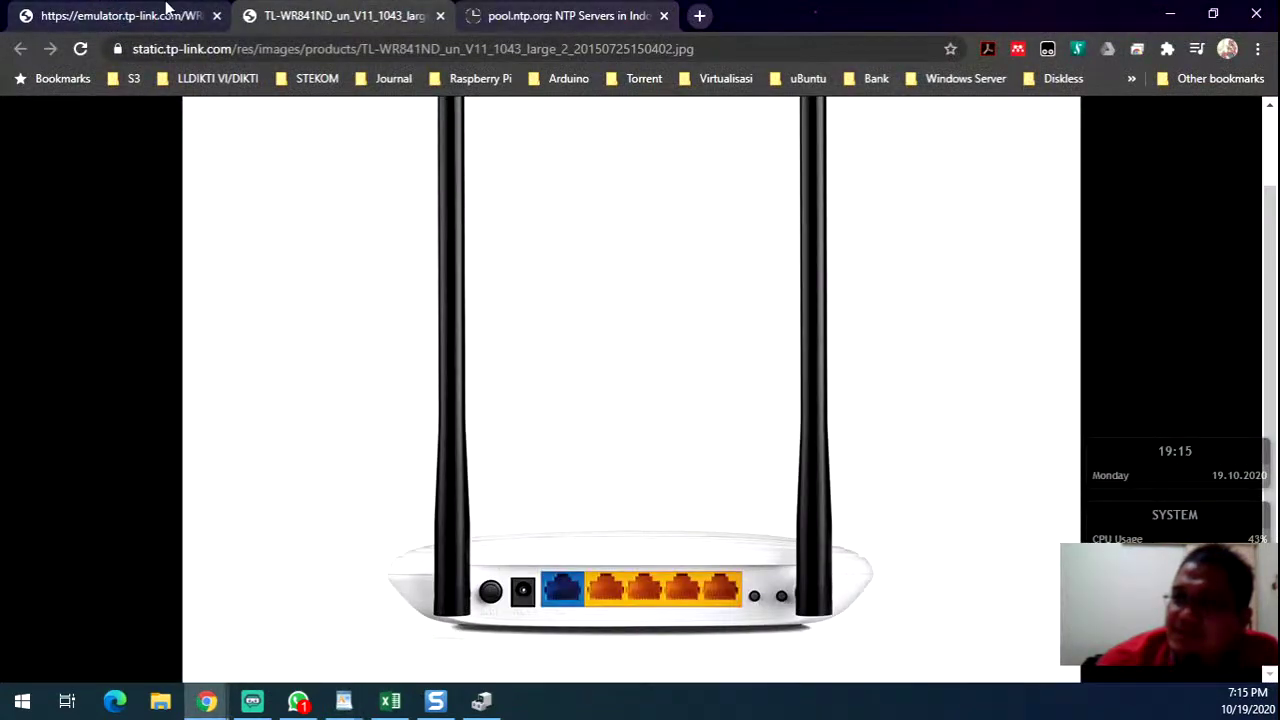
{"action": "left_click", "coordinate": [120, 15]}
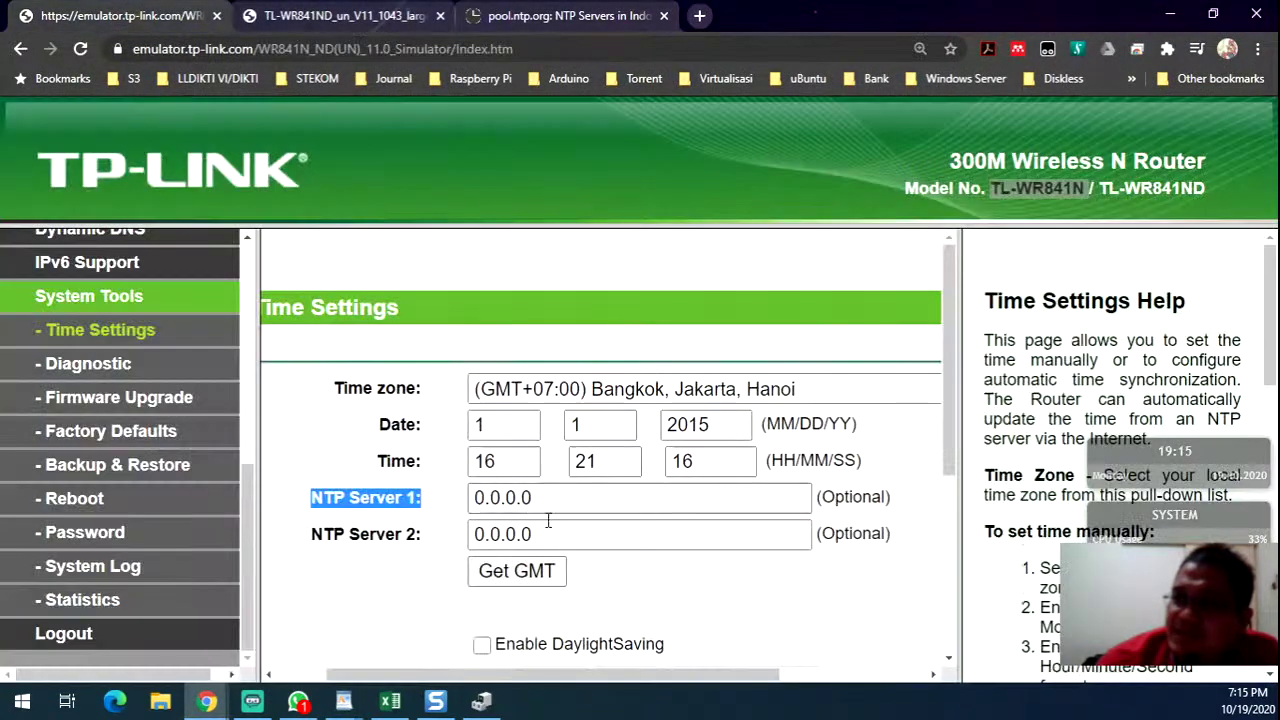
- Review the server addresses on the Indonesian NTP pool page, and open the asia.pool.ntp.org page from the search results
{"action": "left_click", "coordinate": [558, 20]}
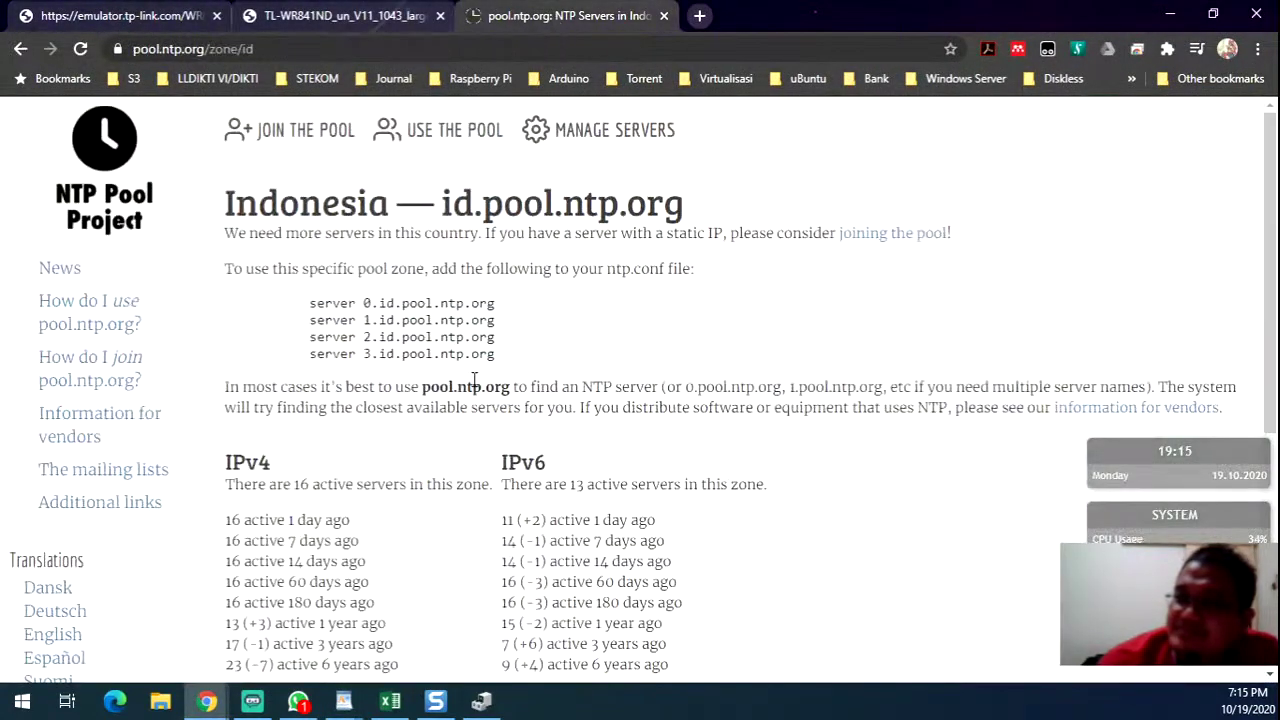
{"action": "scroll", "coordinate": [474, 377], "scroll_direction": "down", "scroll_amount": 4}
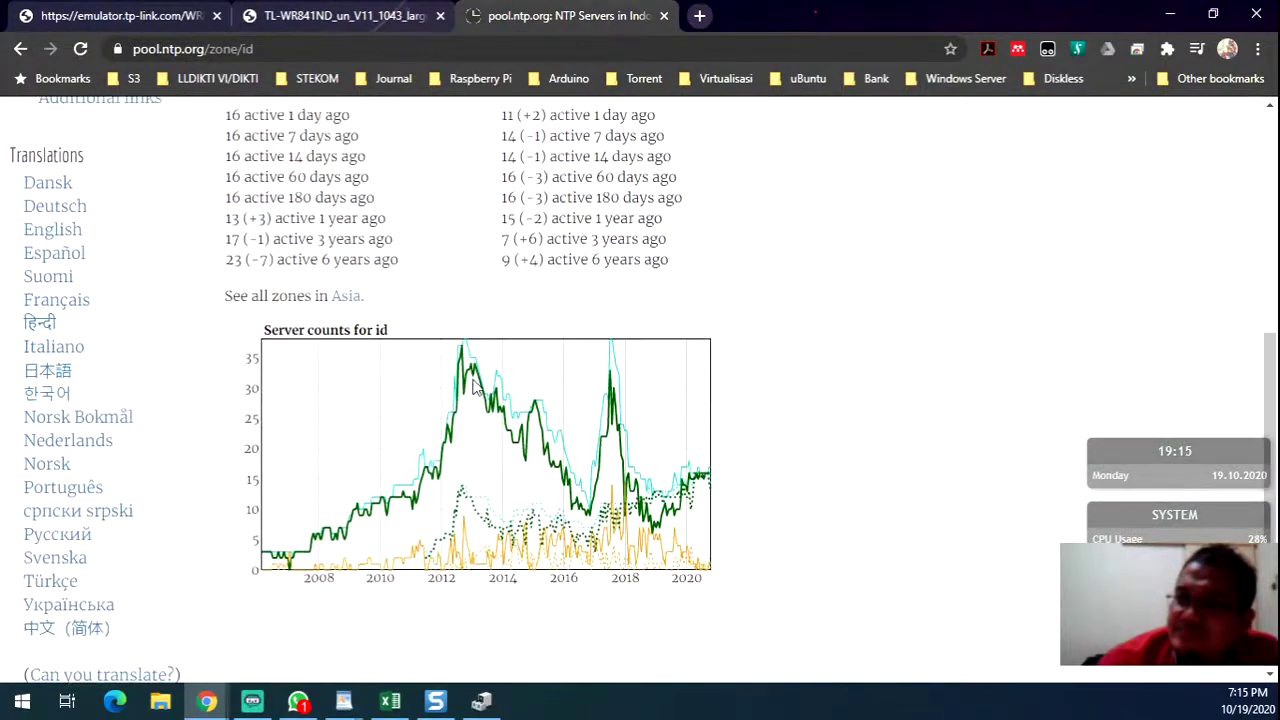
{"action": "scroll", "coordinate": [474, 387], "scroll_direction": "up", "scroll_amount": 4}
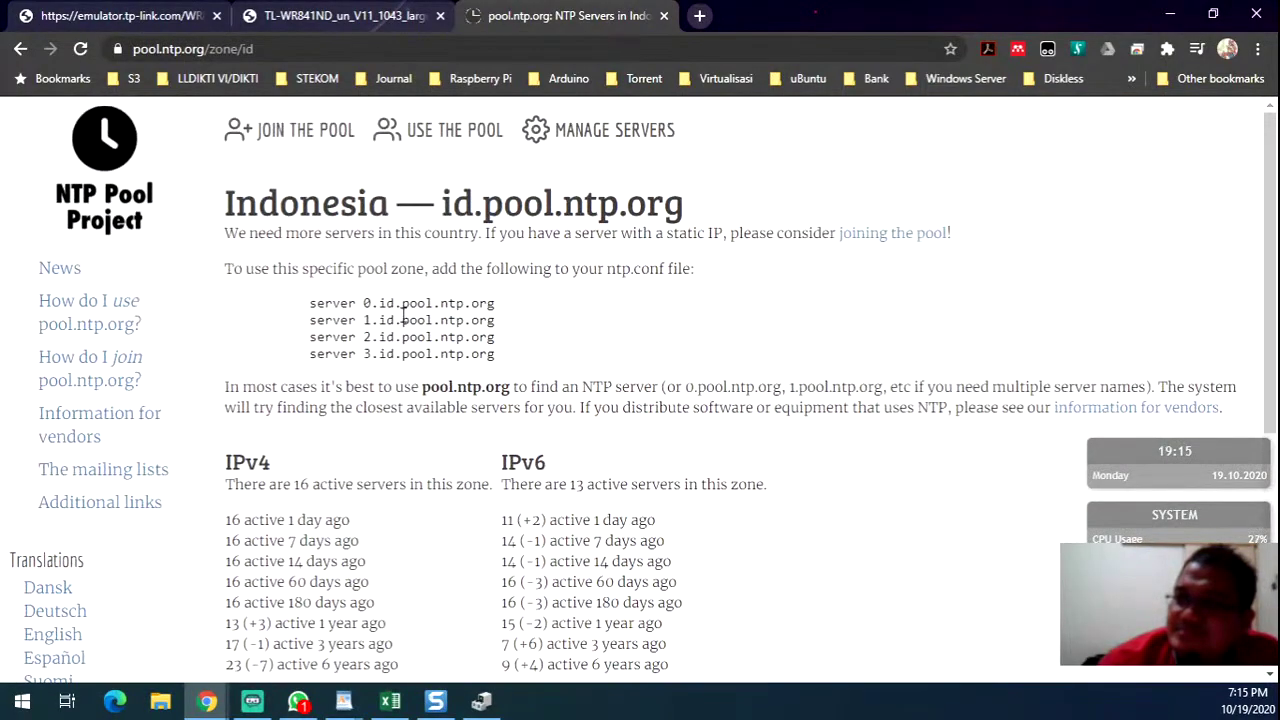
{"action": "triple_click", "coordinate": [404, 305]}
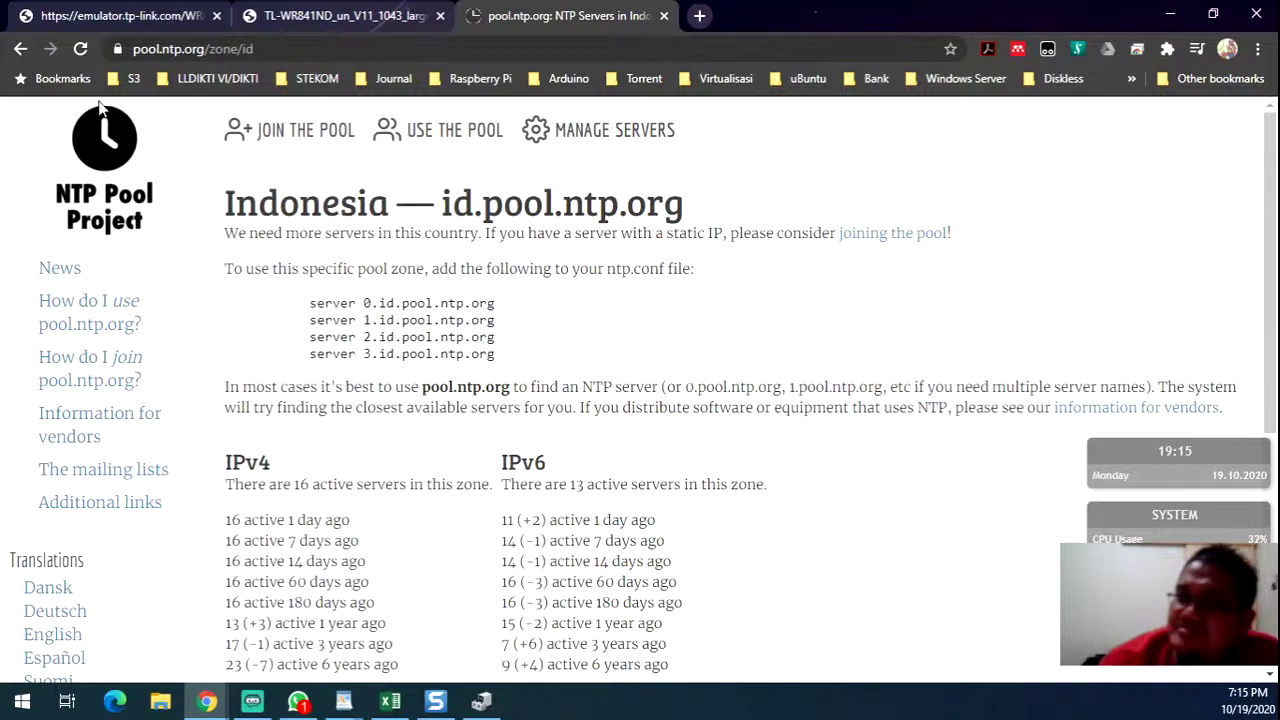
{"action": "left_click", "coordinate": [20, 50]}
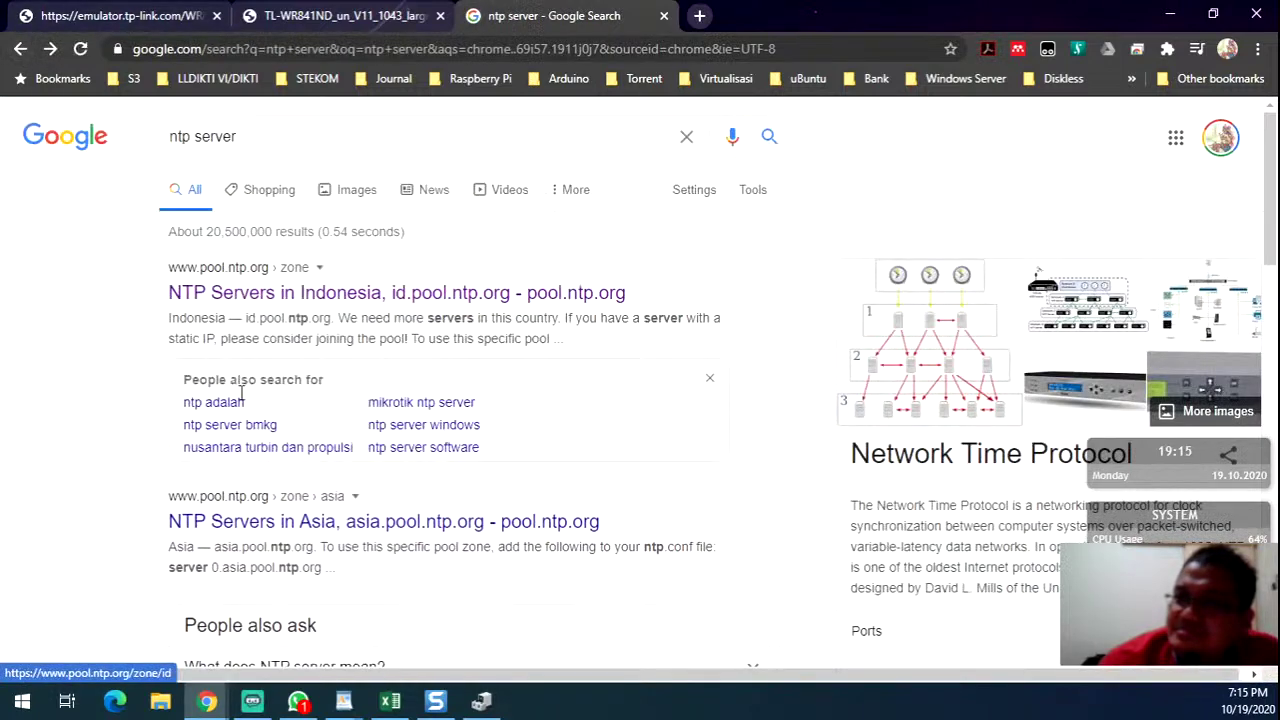
{"action": "left_click", "coordinate": [281, 522]}
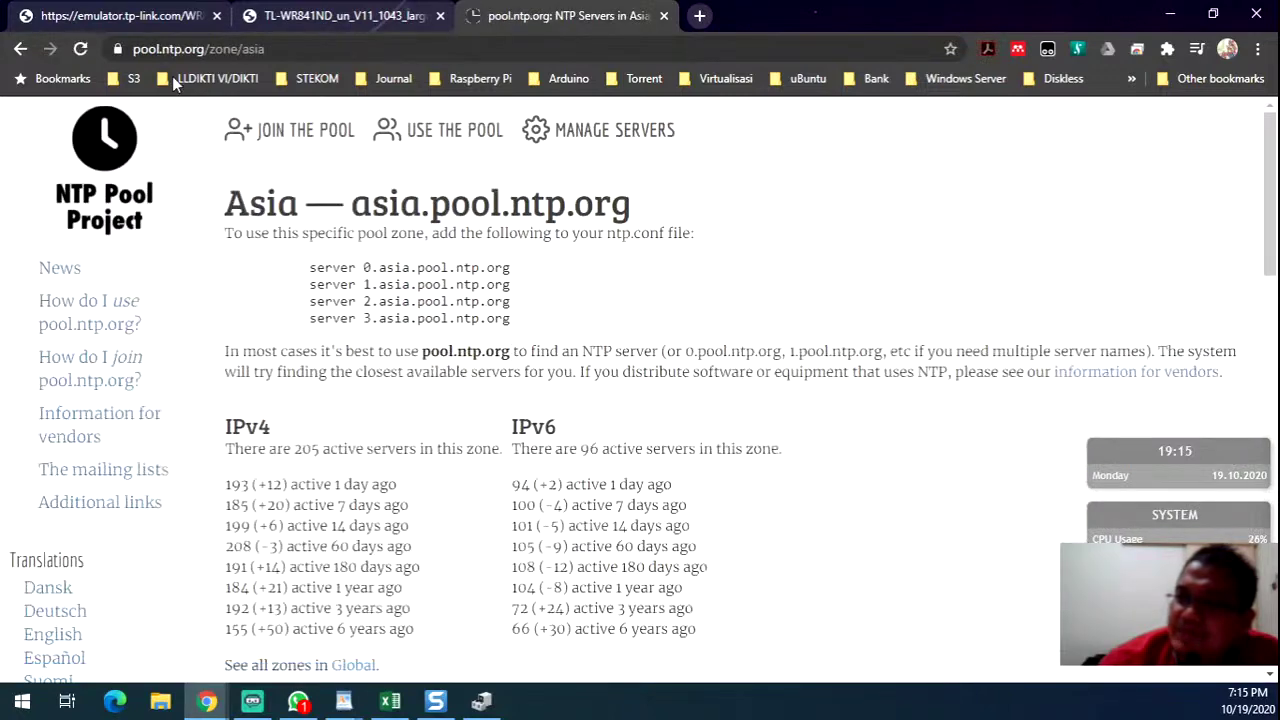
- Return to the router's Time Settings, highlight the NTP Server 1 label and place the cursor in its address field
{"action": "left_click", "coordinate": [143, 14]}
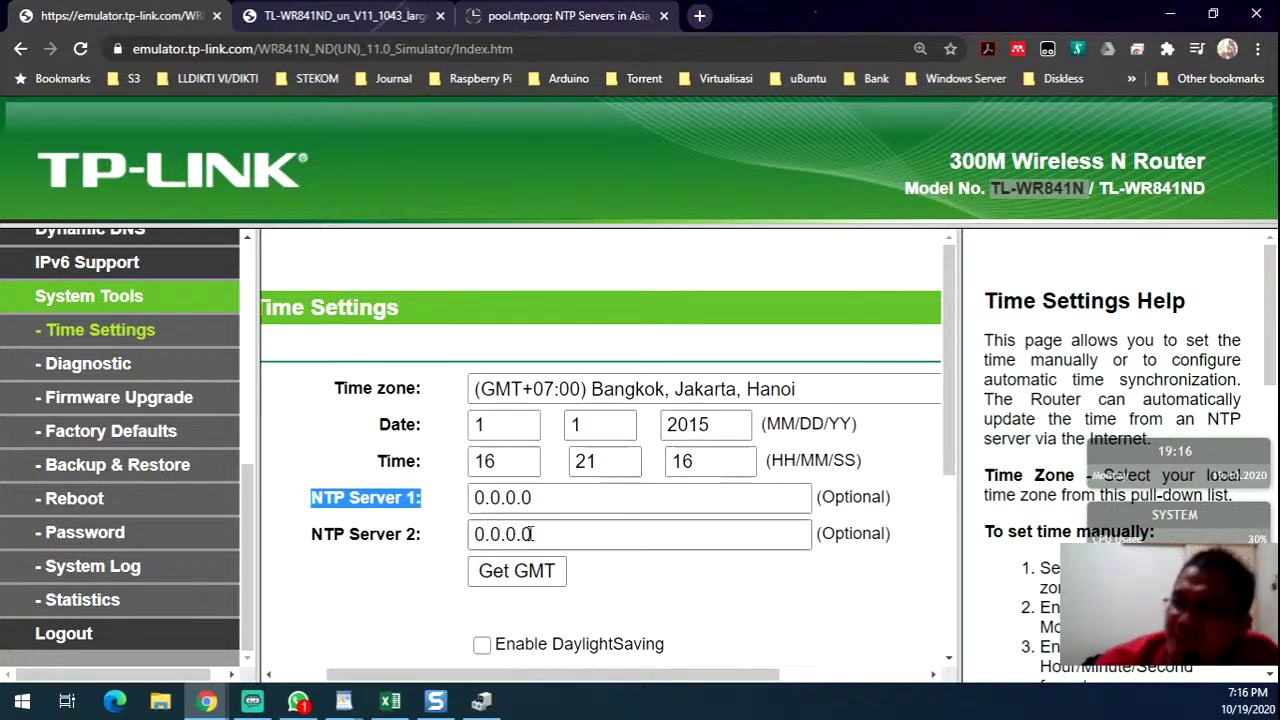
{"action": "triple_click", "coordinate": [371, 497]}
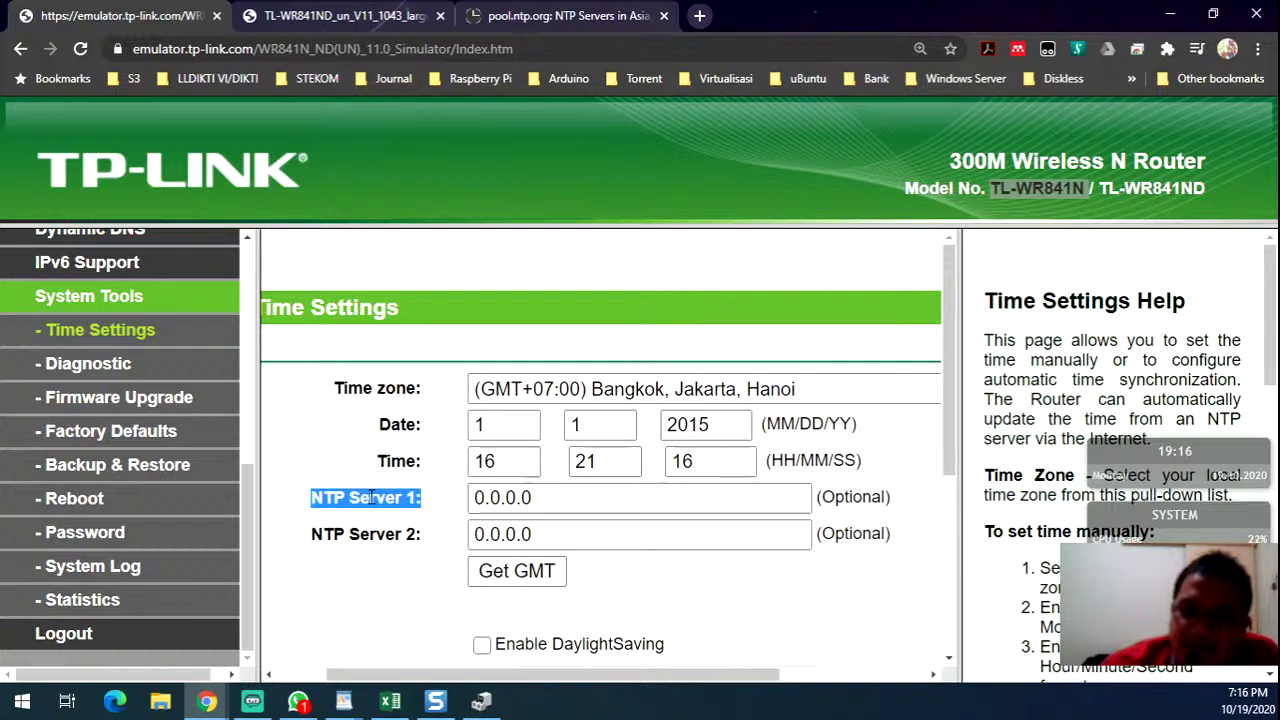
{"action": "left_click", "coordinate": [534, 503]}
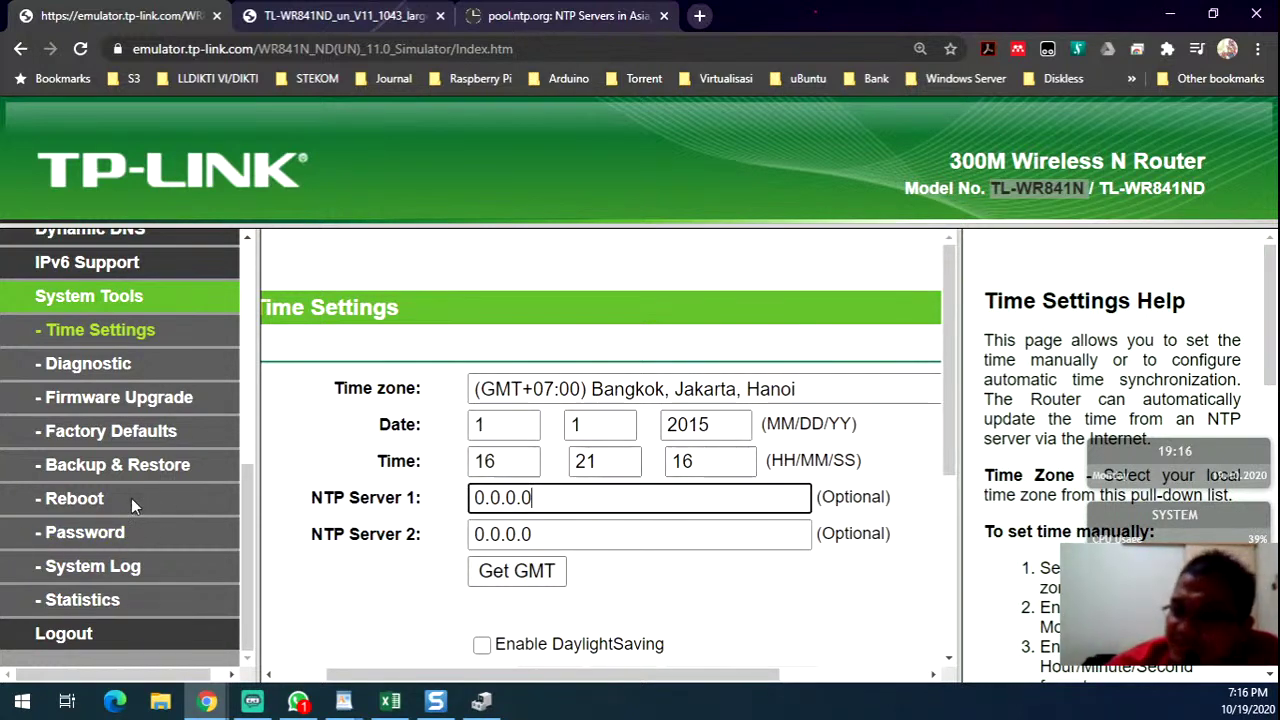
- Look at the Diagnostic page under System Tools, and review the user name and password fields on the Password page
{"action": "left_click", "coordinate": [112, 366]}
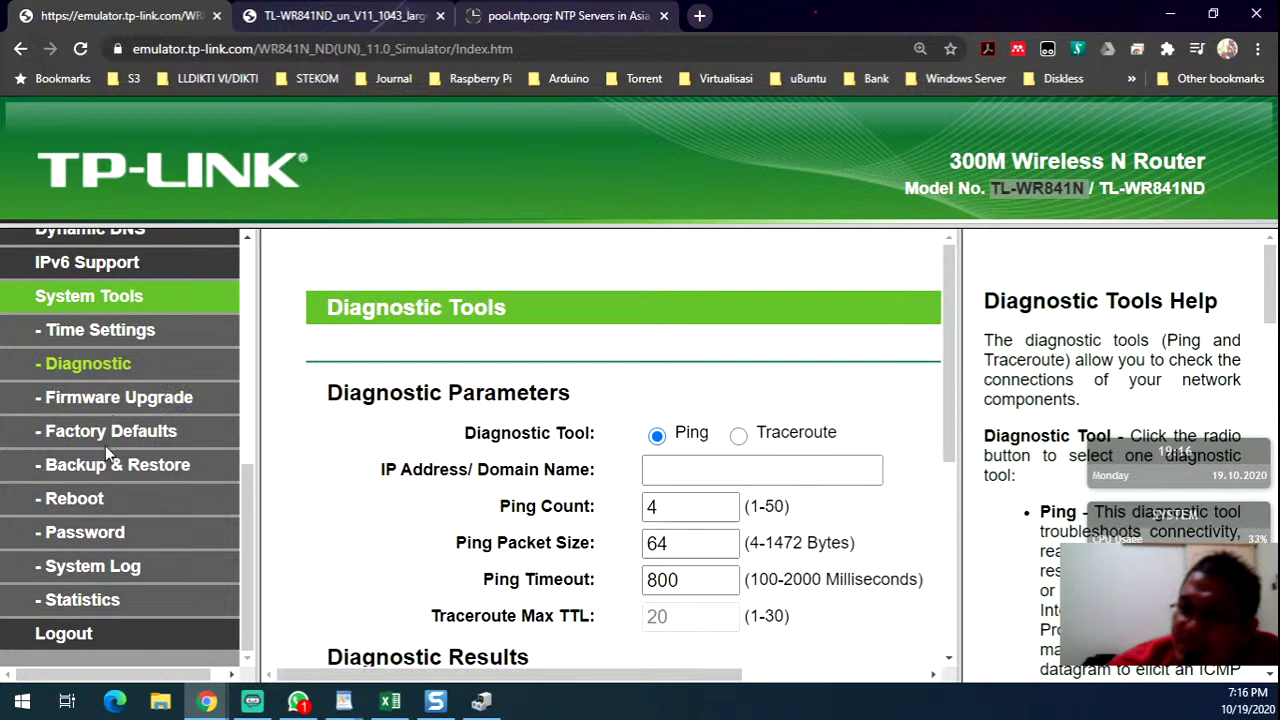
{"action": "left_click", "coordinate": [130, 532]}
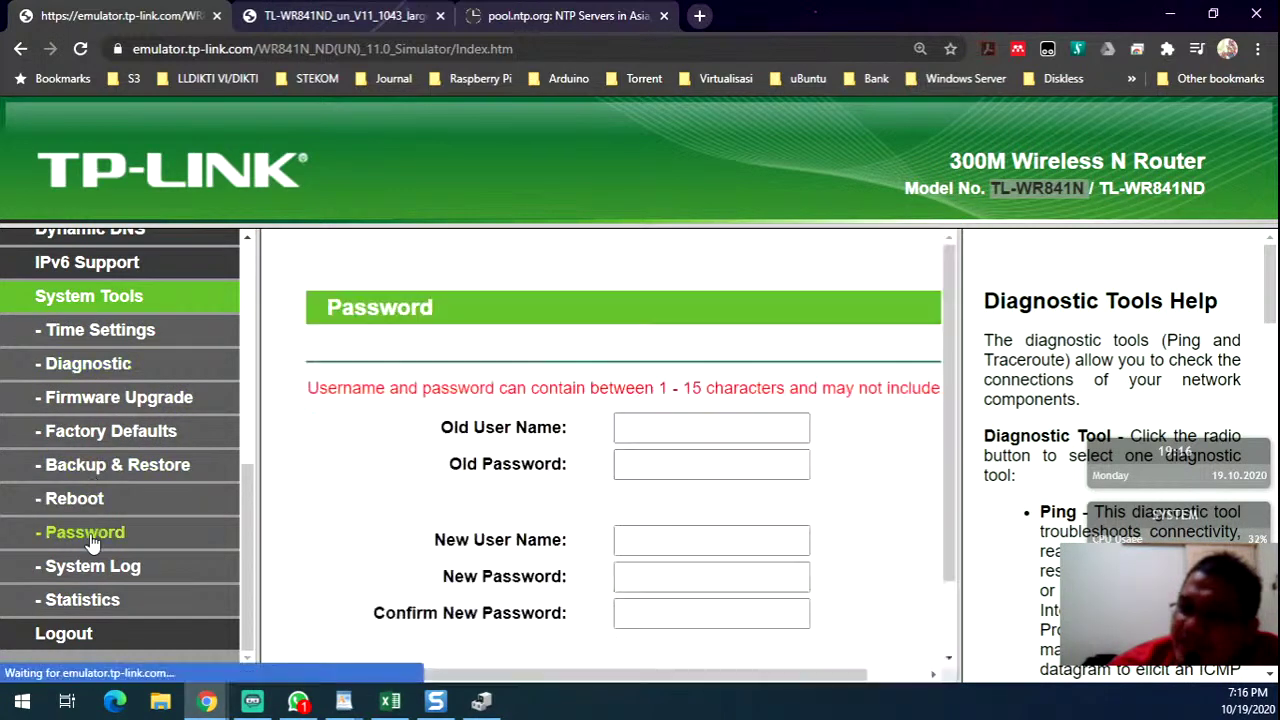
{"action": "scroll", "coordinate": [569, 494], "scroll_direction": "down", "scroll_amount": 2}
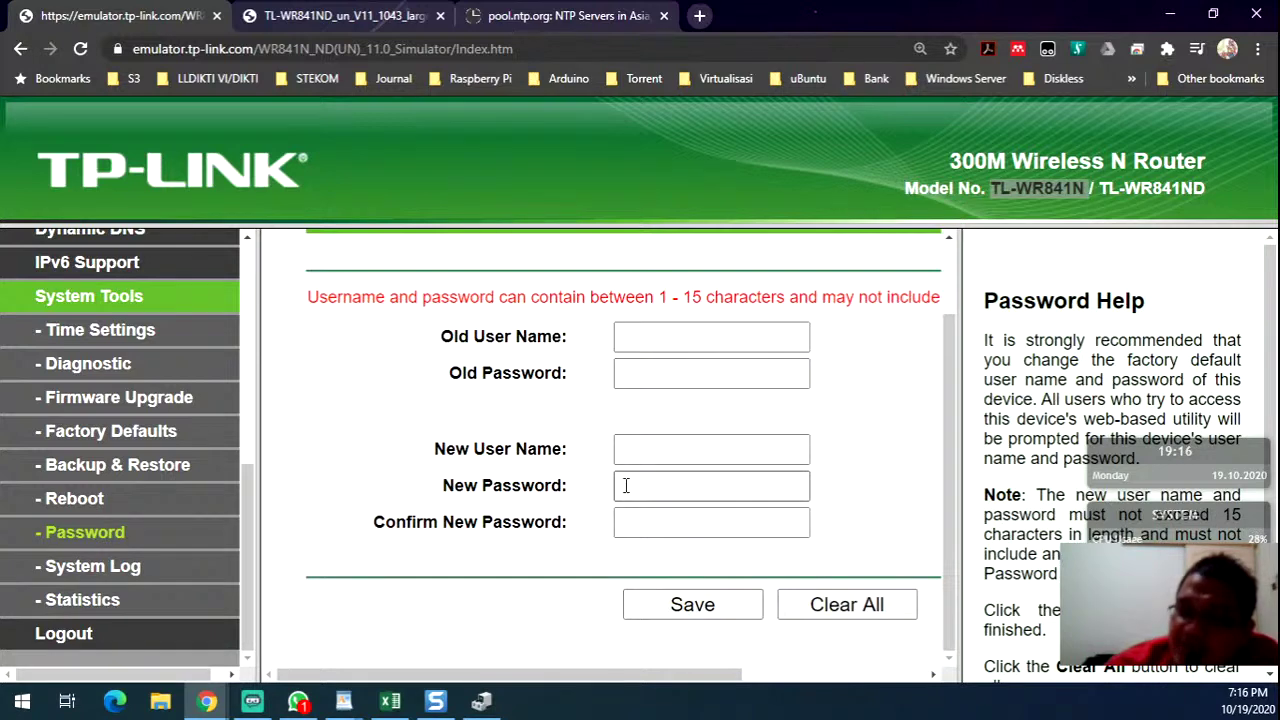
- Review the System Log page from its mail settings and filters to its log controls, and reopen the Status page
{"action": "left_click", "coordinate": [108, 560]}
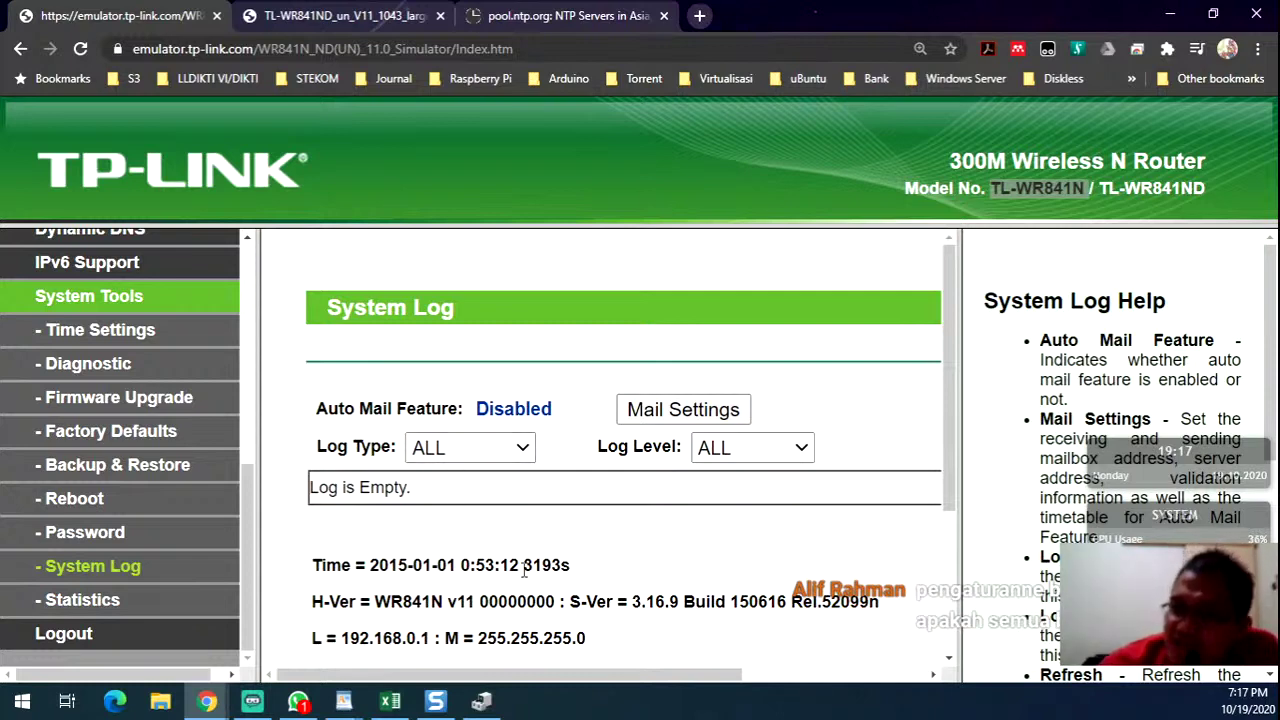
{"action": "scroll", "coordinate": [511, 575], "scroll_direction": "down", "scroll_amount": 2}
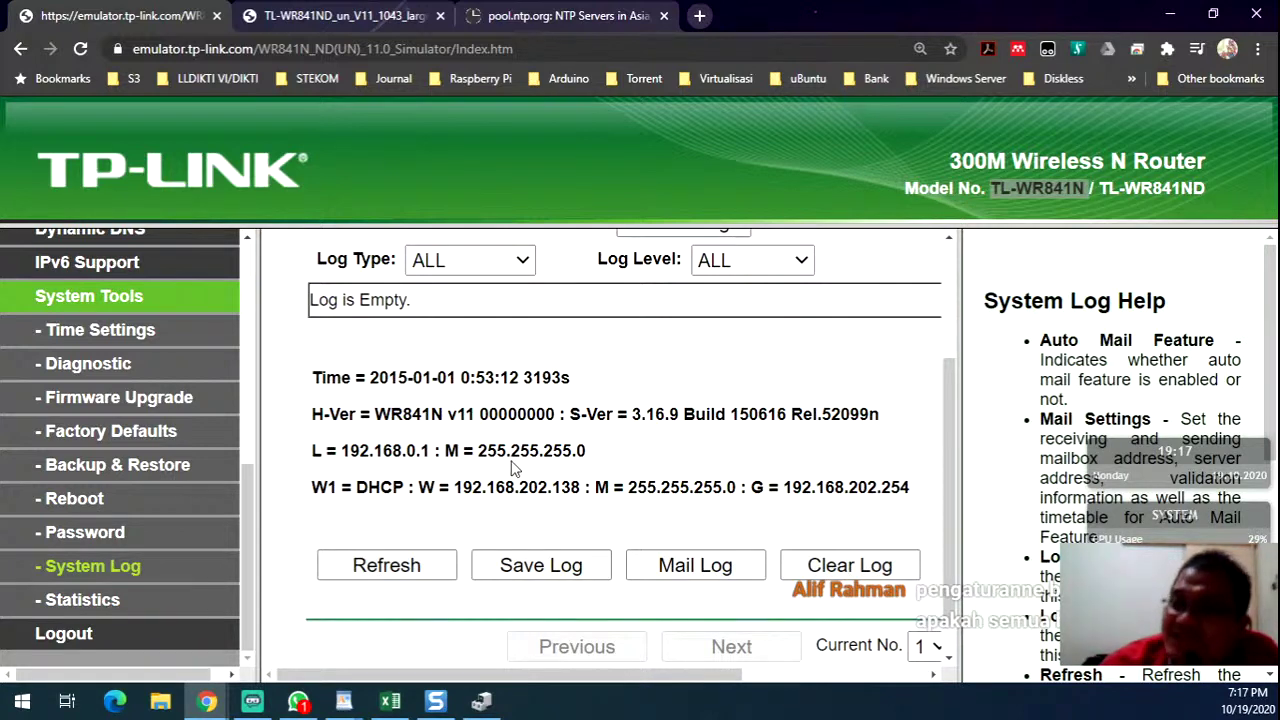
{"action": "scroll", "coordinate": [480, 460], "scroll_direction": "down", "scroll_amount": 1}
{"action": "scroll", "coordinate": [480, 460], "scroll_direction": "up", "scroll_amount": 3}
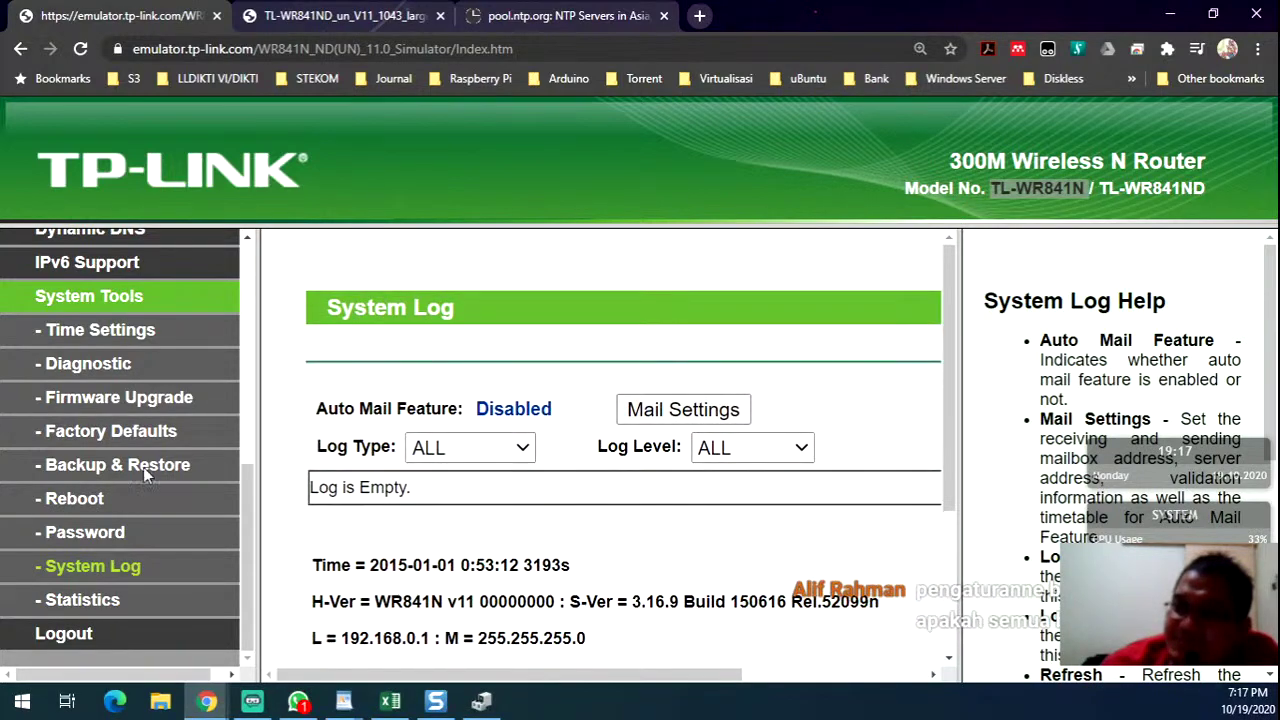
{"action": "scroll", "coordinate": [143, 467], "scroll_direction": "up", "scroll_amount": 5}
{"action": "left_click", "coordinate": [75, 275]}
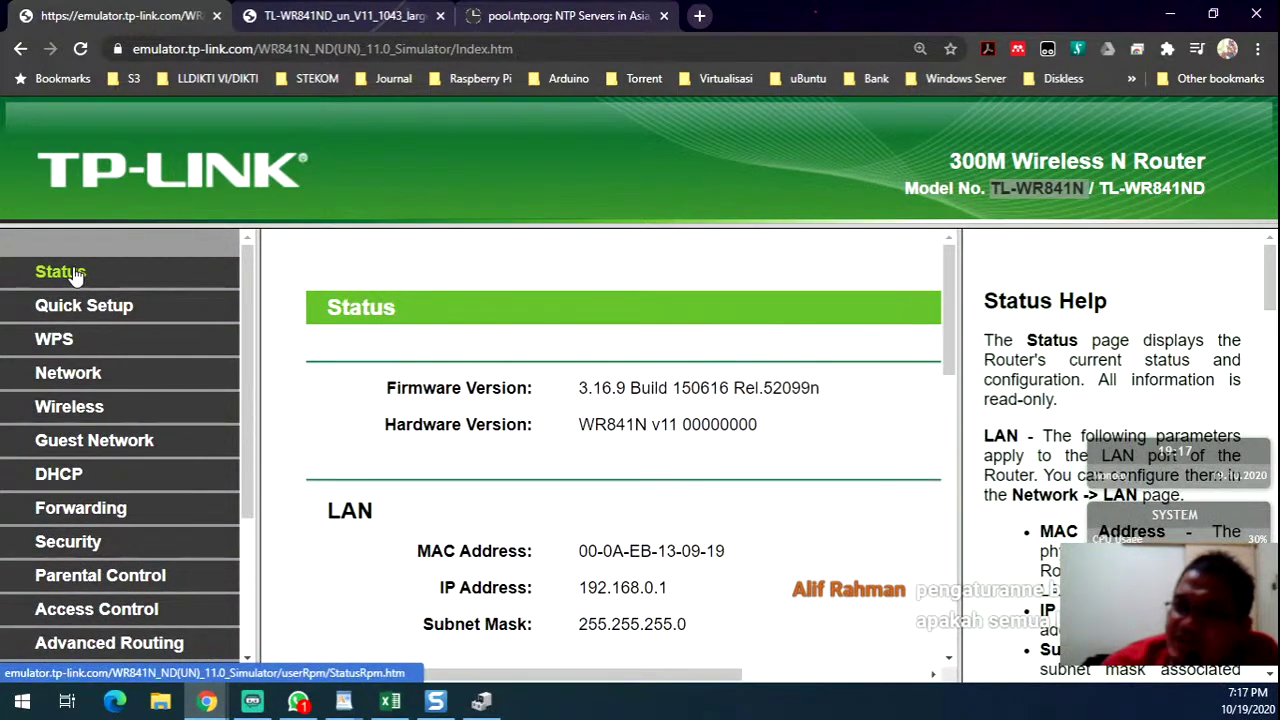
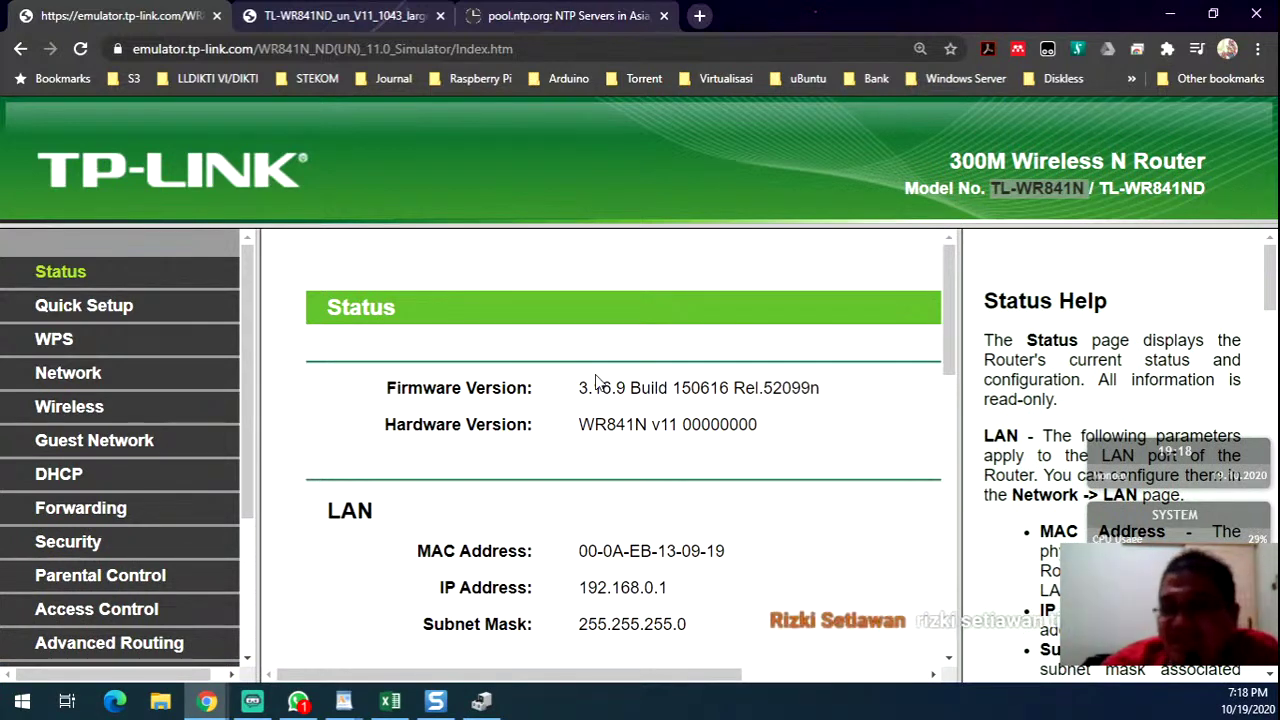
- Show the TL-WR841ND rear photo, zoom it out to the whole router and back in to examine the ports
{"action": "left_click", "coordinate": [394, 12]}
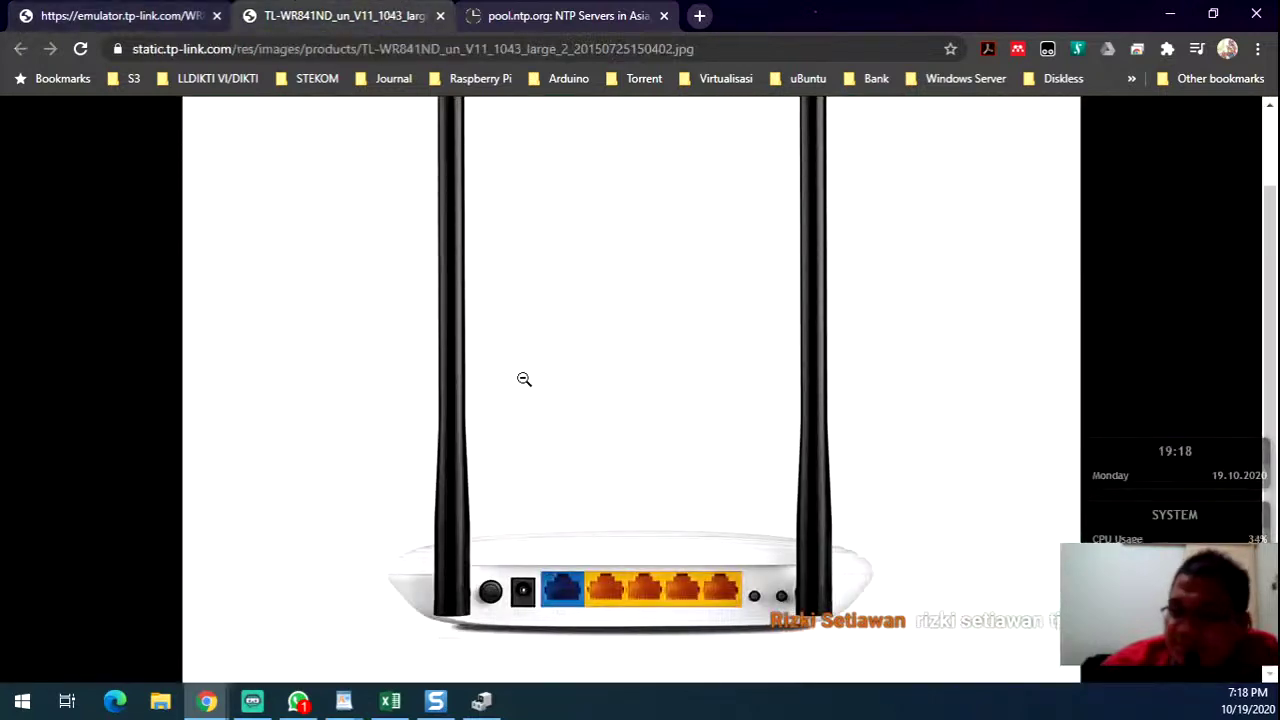
{"action": "left_click", "coordinate": [790, 606]}
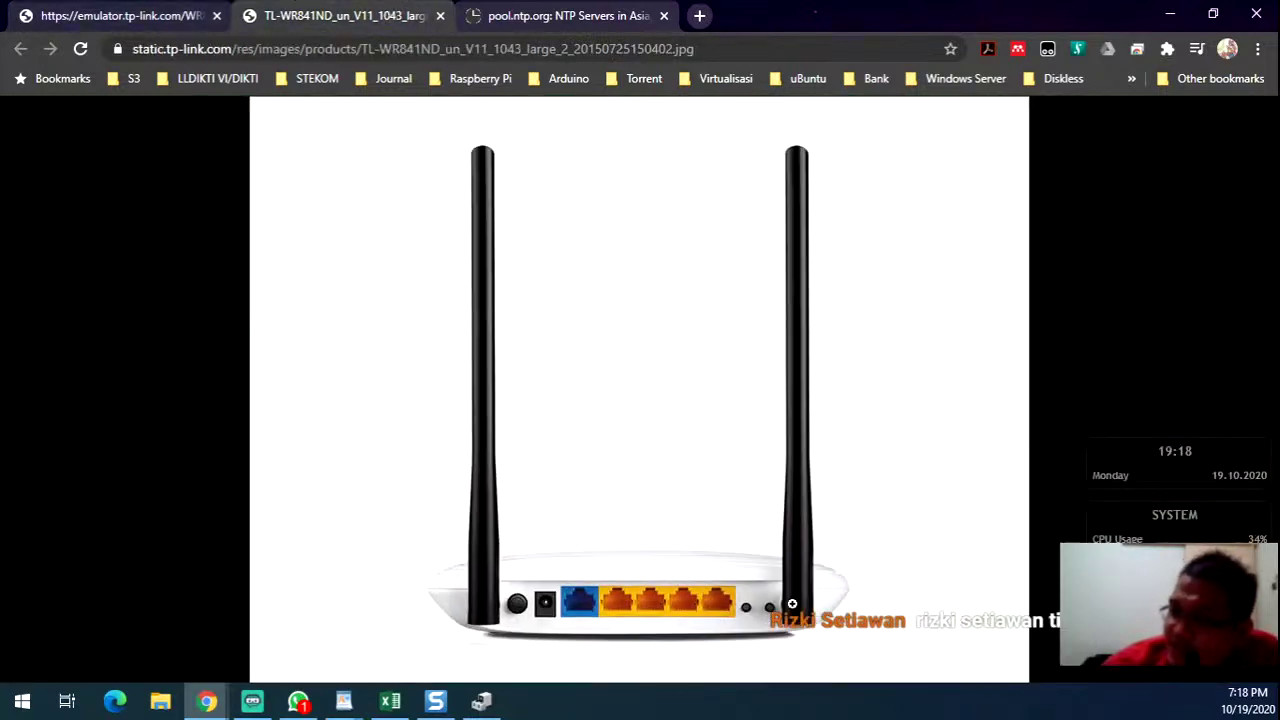
{"action": "left_click", "coordinate": [786, 604]}
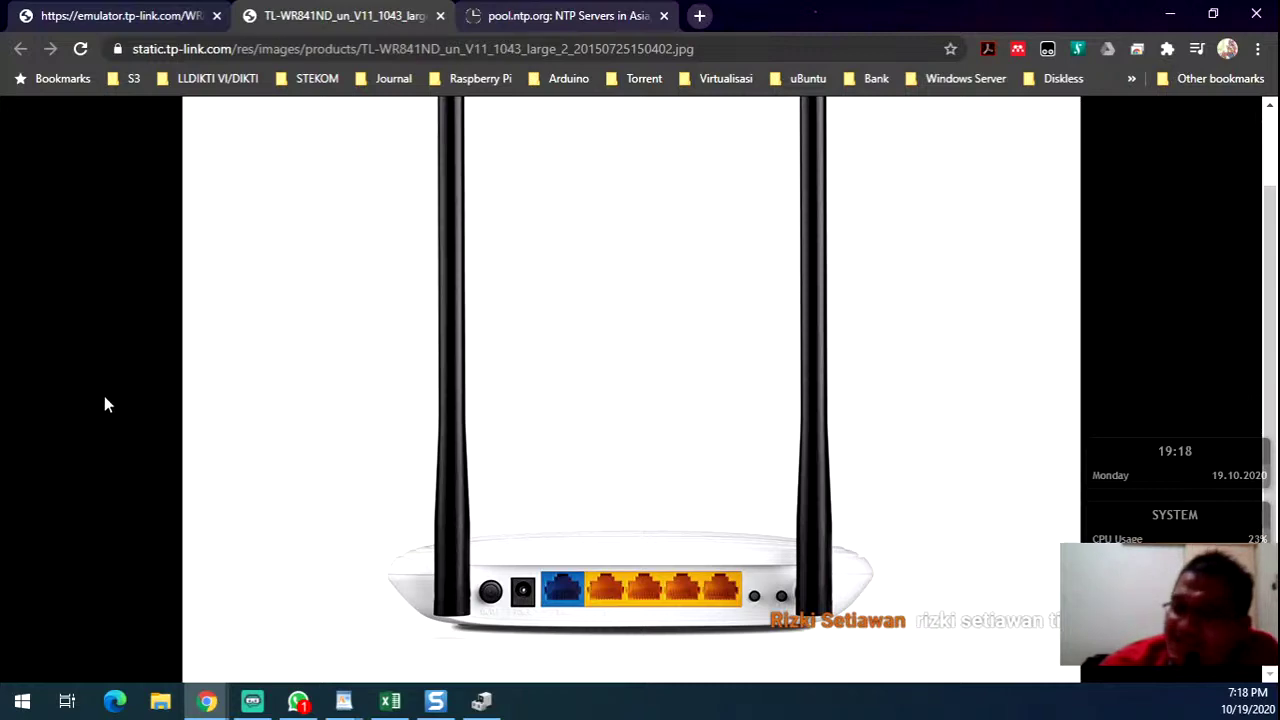
- Return to the router emulator's Status page and look through the full list of configuration sections
{"action": "left_click", "coordinate": [530, 15]}
{"action": "left_click", "coordinate": [82, 12]}
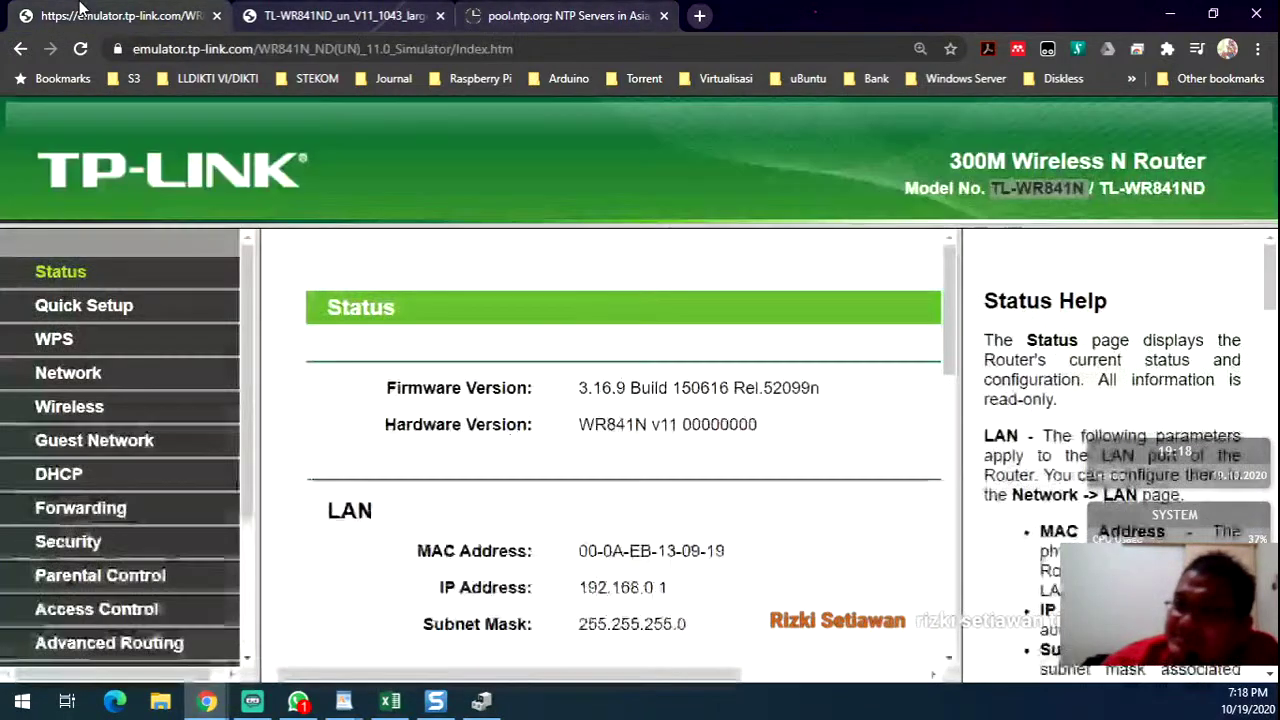
{"action": "scroll", "coordinate": [130, 597], "scroll_direction": "down", "scroll_amount": 3}
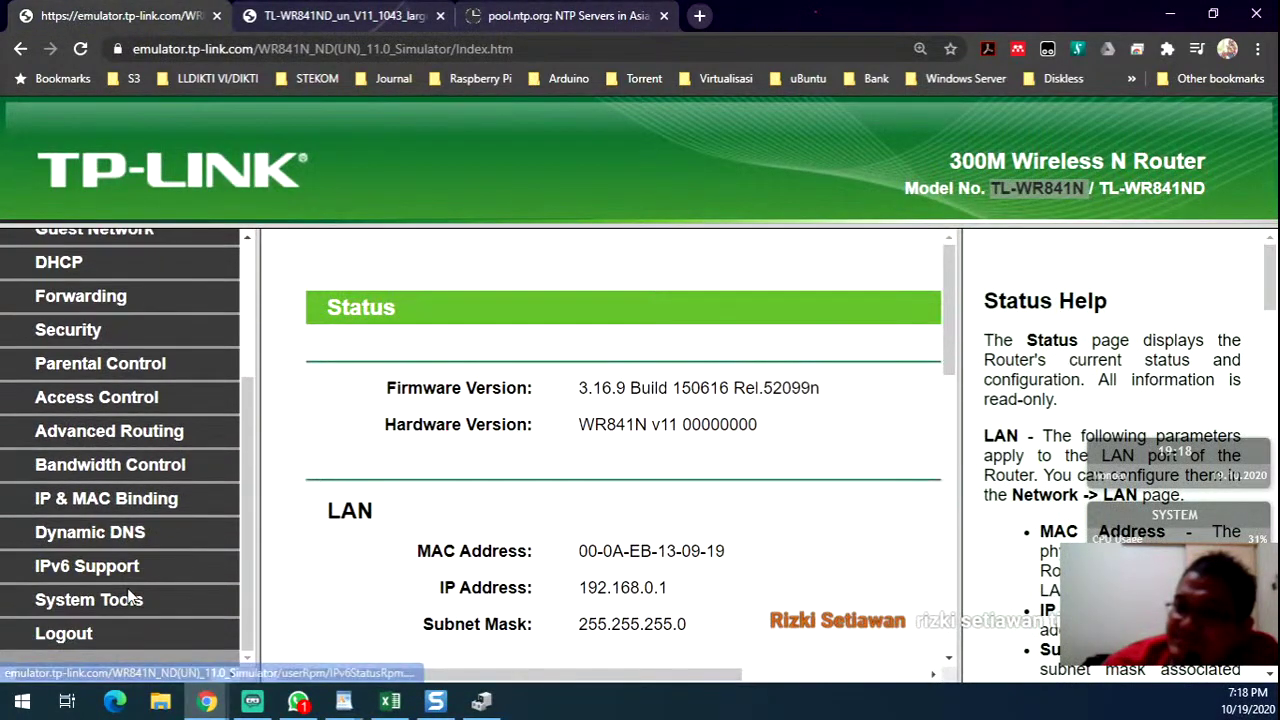
{"action": "scroll", "coordinate": [105, 541], "scroll_direction": "up", "scroll_amount": 3}
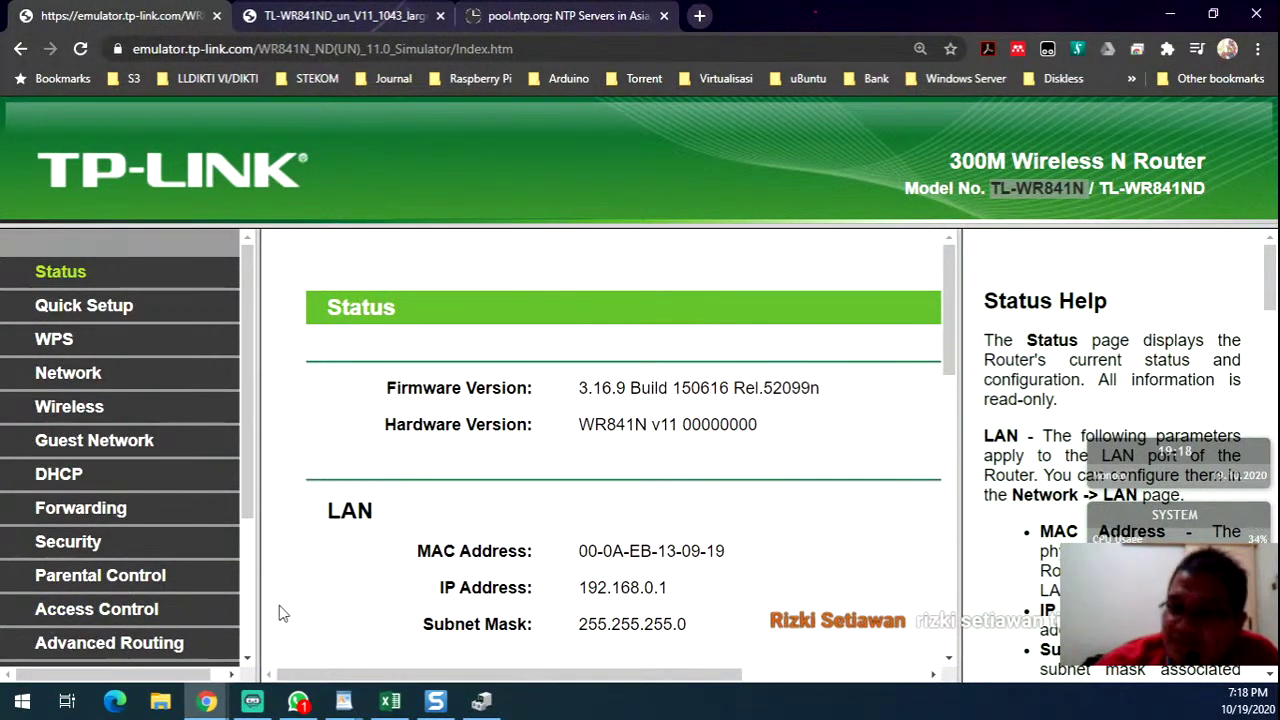
- Switch to the TIS-18.2-Absen workbook in Excel and enter "v" in cell H4 under 19-Oktober
{"action": "left_click", "coordinate": [390, 702]}
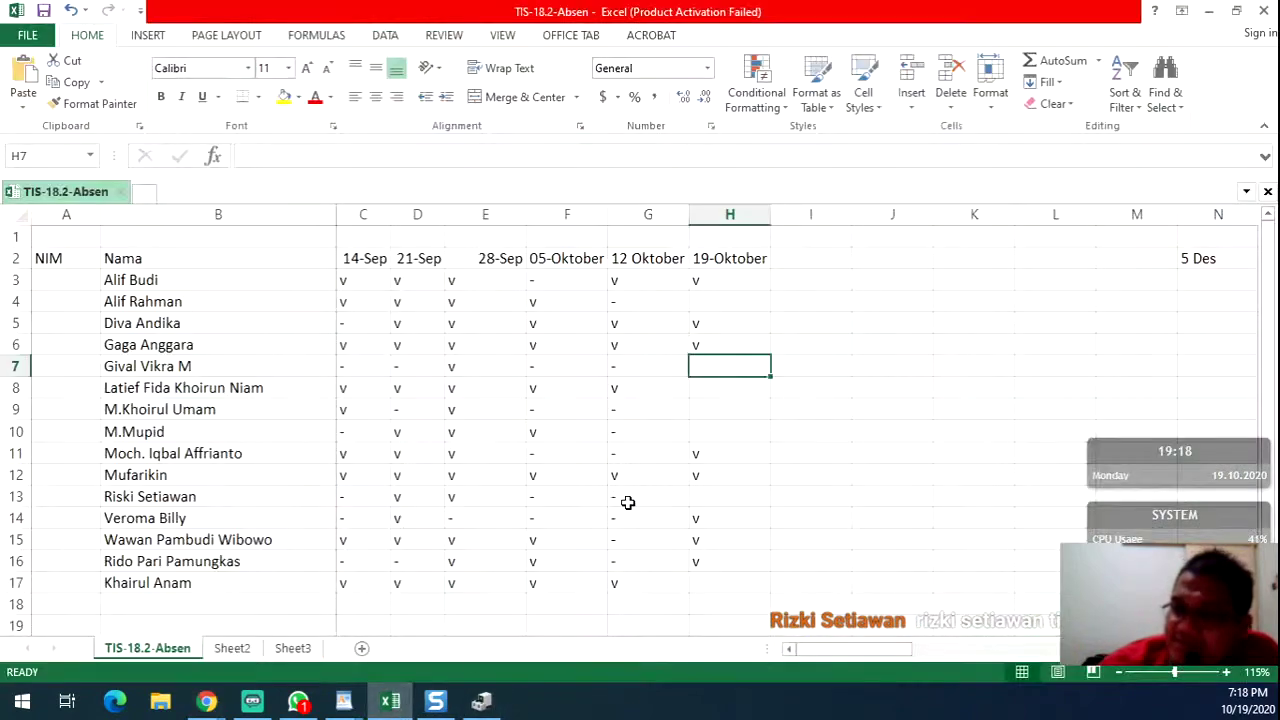
{"action": "left_click", "coordinate": [724, 308]}
{"action": "left_click", "coordinate": [715, 349]}
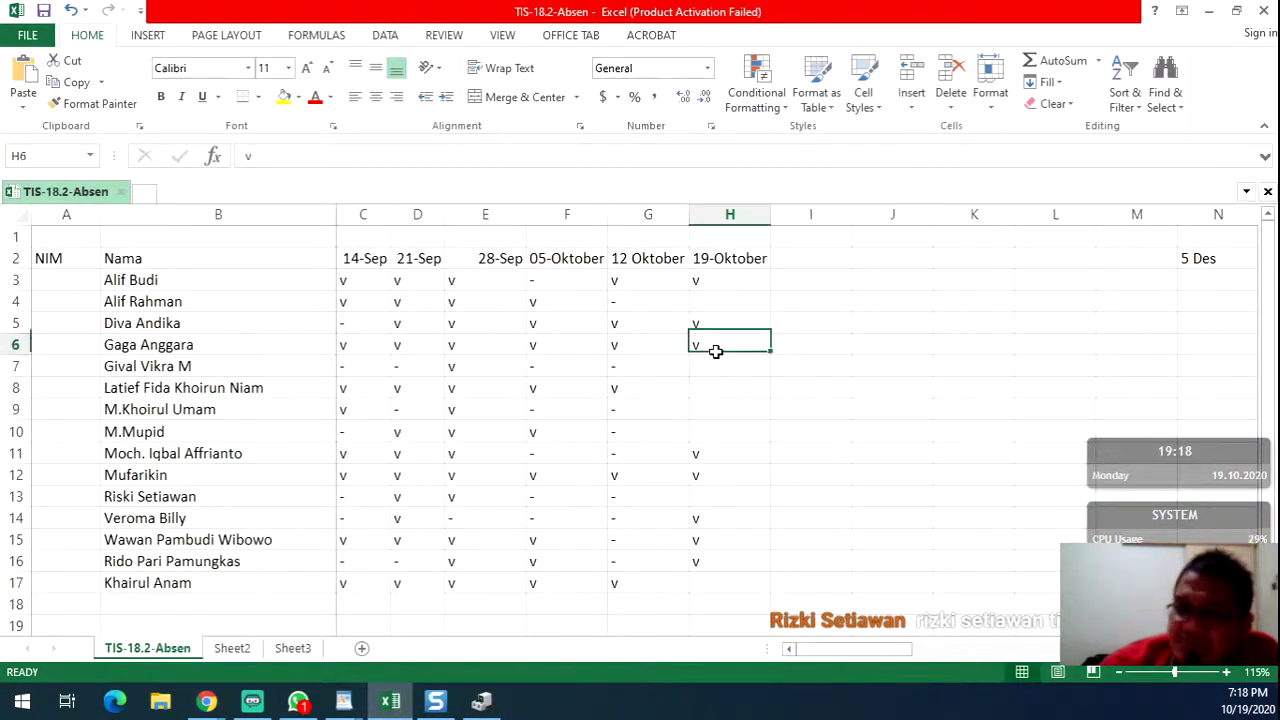
{"action": "key", "text": "Return"}
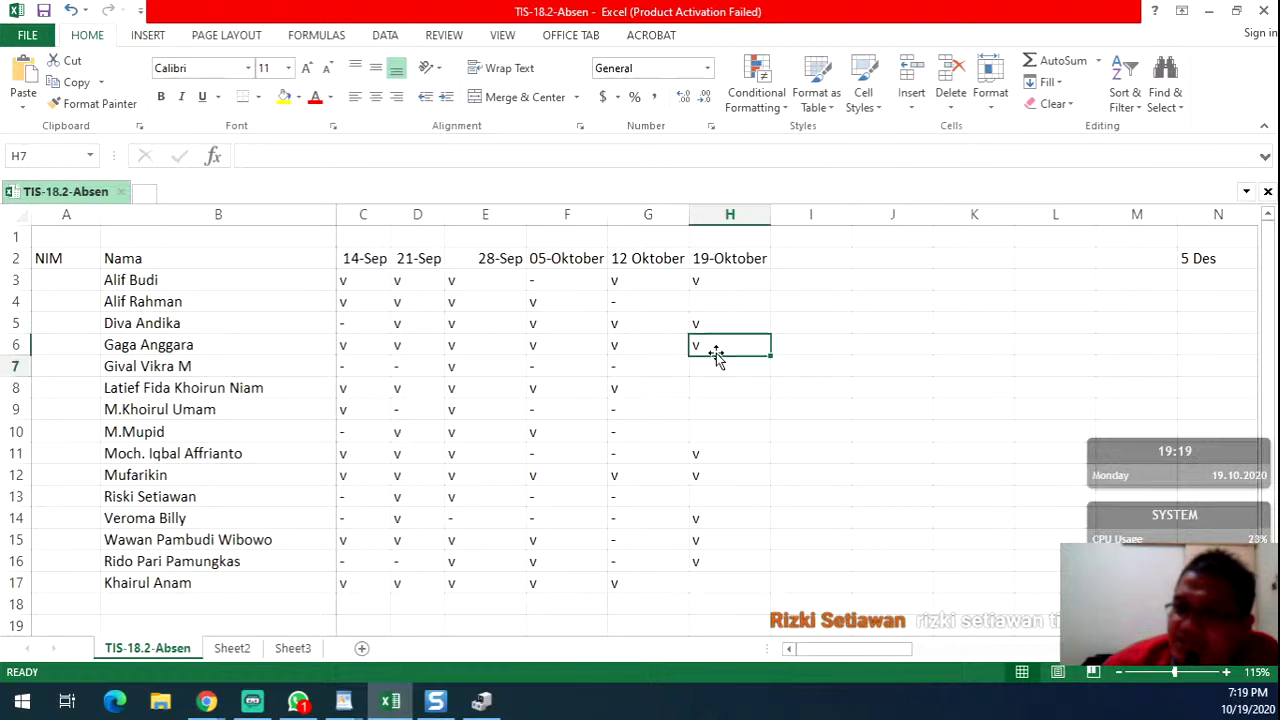
{"action": "key", "text": "Up"}
{"action": "key", "text": "Up"}
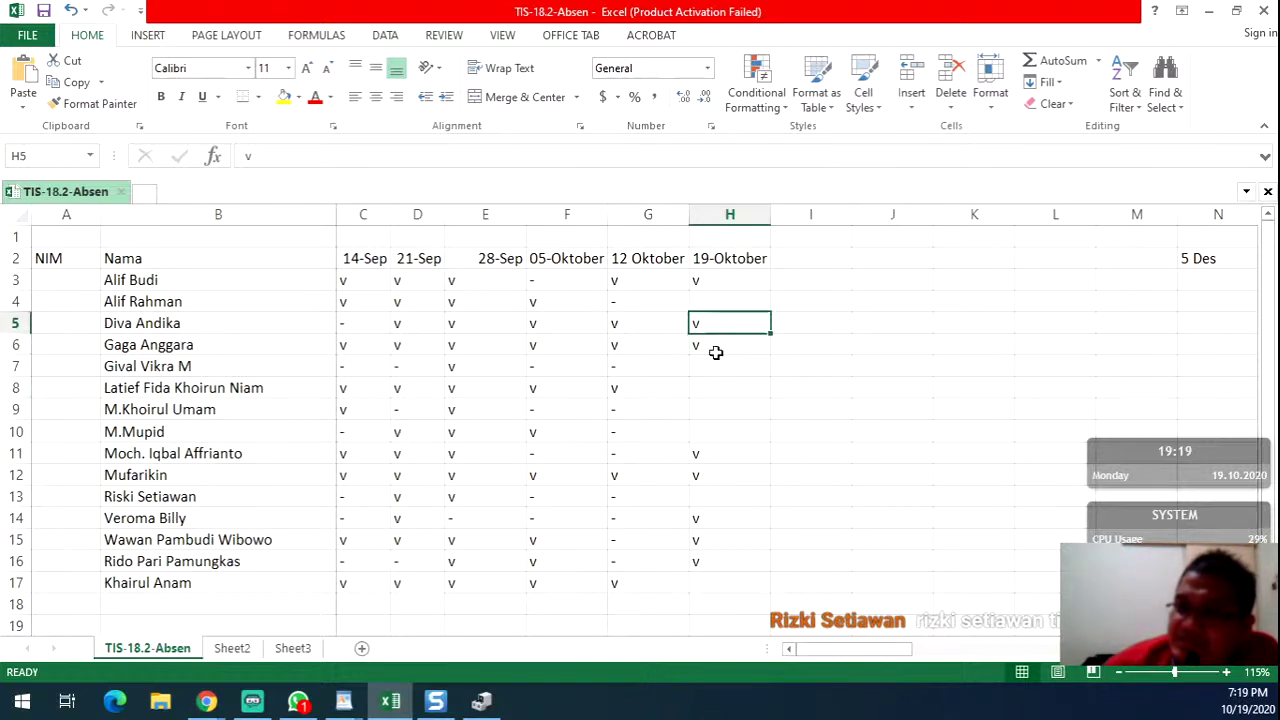
{"action": "key", "text": "Up"}
{"action": "key", "text": "Up"}
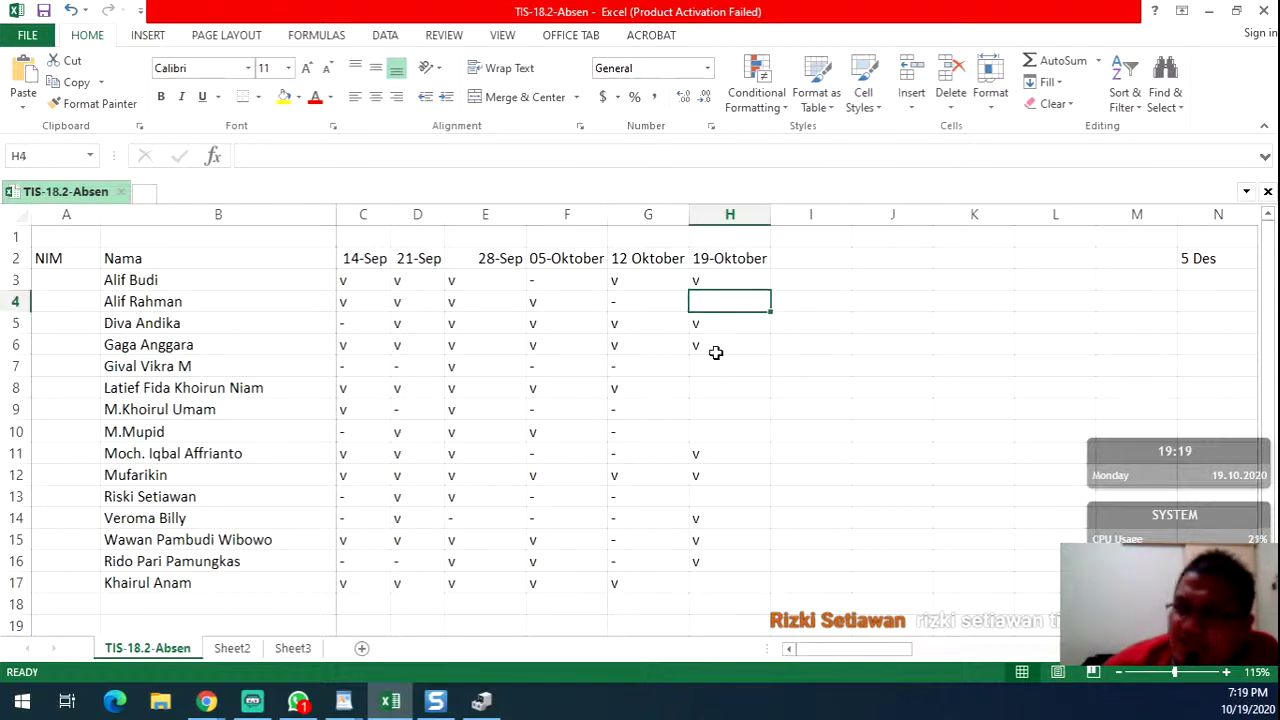
{"action": "key", "text": "Down"}
{"action": "type", "text": "v"}
{"action": "key", "text": "Return"}
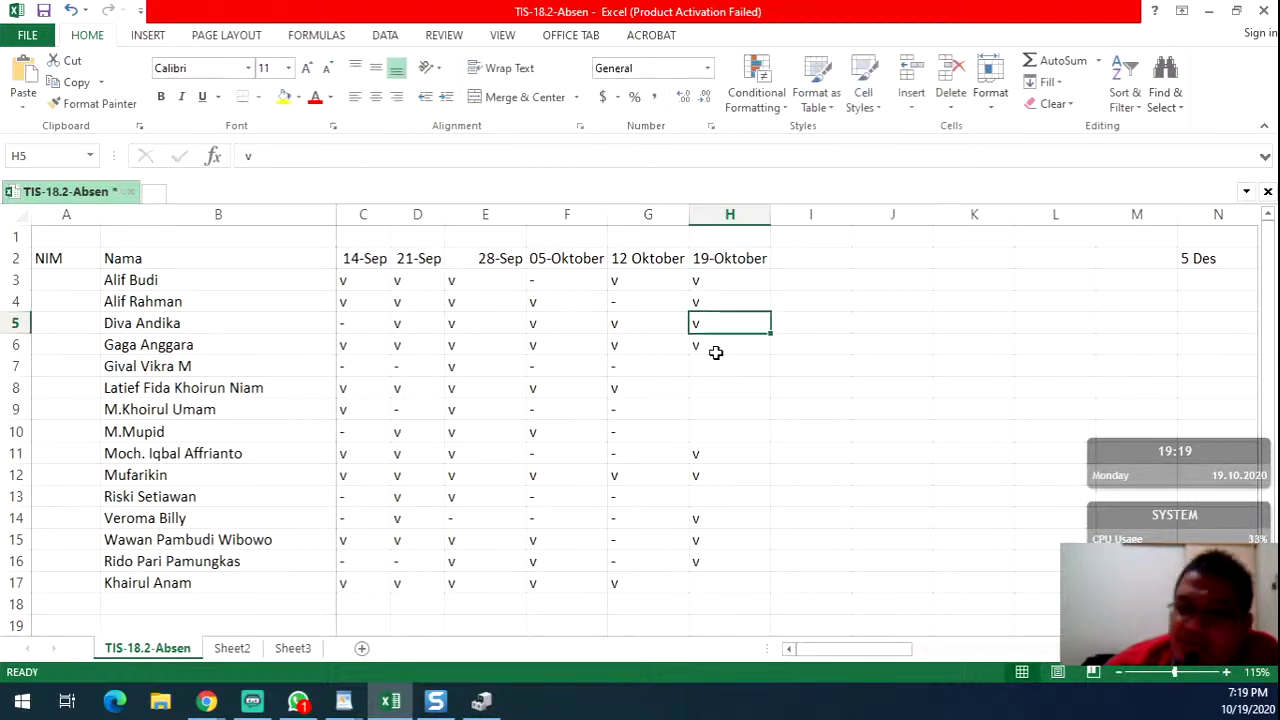
- Enter "v" in cell H17, the last listed student's row under 19-Oktober
{"action": "key", "text": "Down"}
{"action": "key", "text": "Down"}
{"action": "key", "text": "Down"}
{"action": "key", "text": "Down"}
{"action": "key", "text": "Down"}
{"action": "key", "text": "Down"}
{"action": "key", "text": "Down"}
{"action": "key", "text": "Down"}
{"action": "key", "text": "Down"}
{"action": "key", "text": "Down"}
{"action": "key", "text": "Down"}
{"action": "key", "text": "Down"}
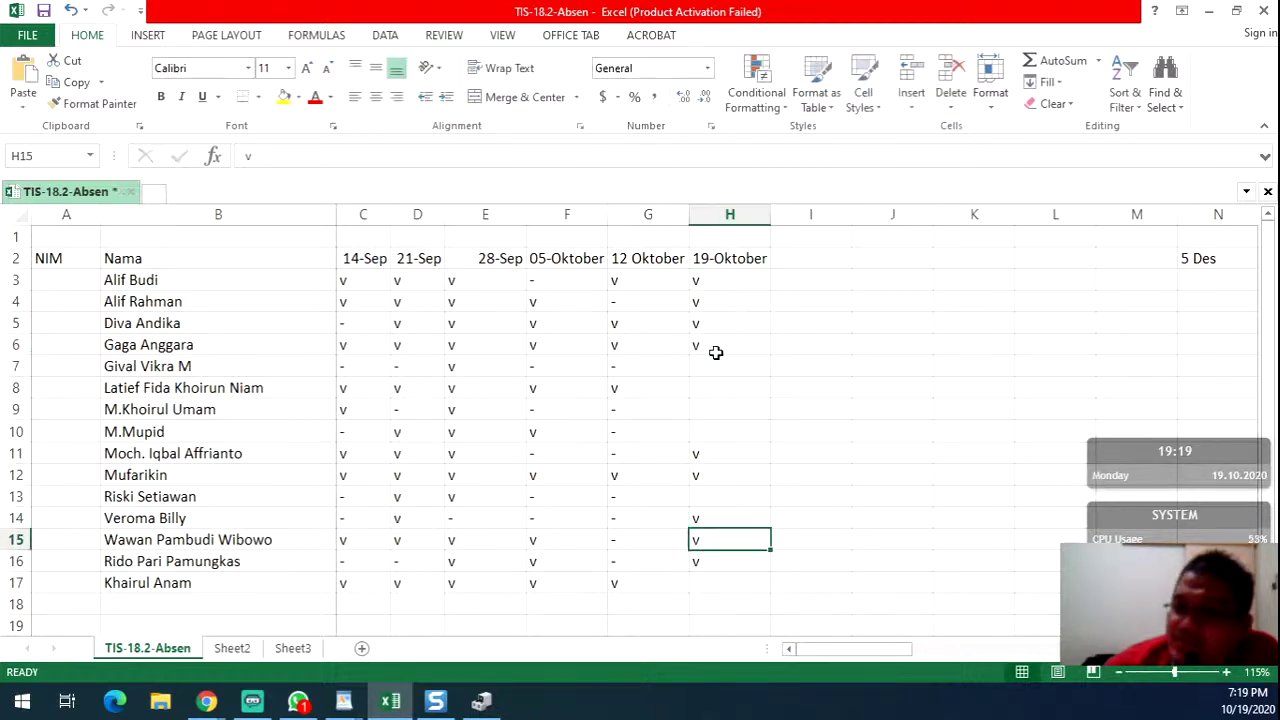
{"action": "type", "text": "v"}
{"action": "key", "text": "Return"}
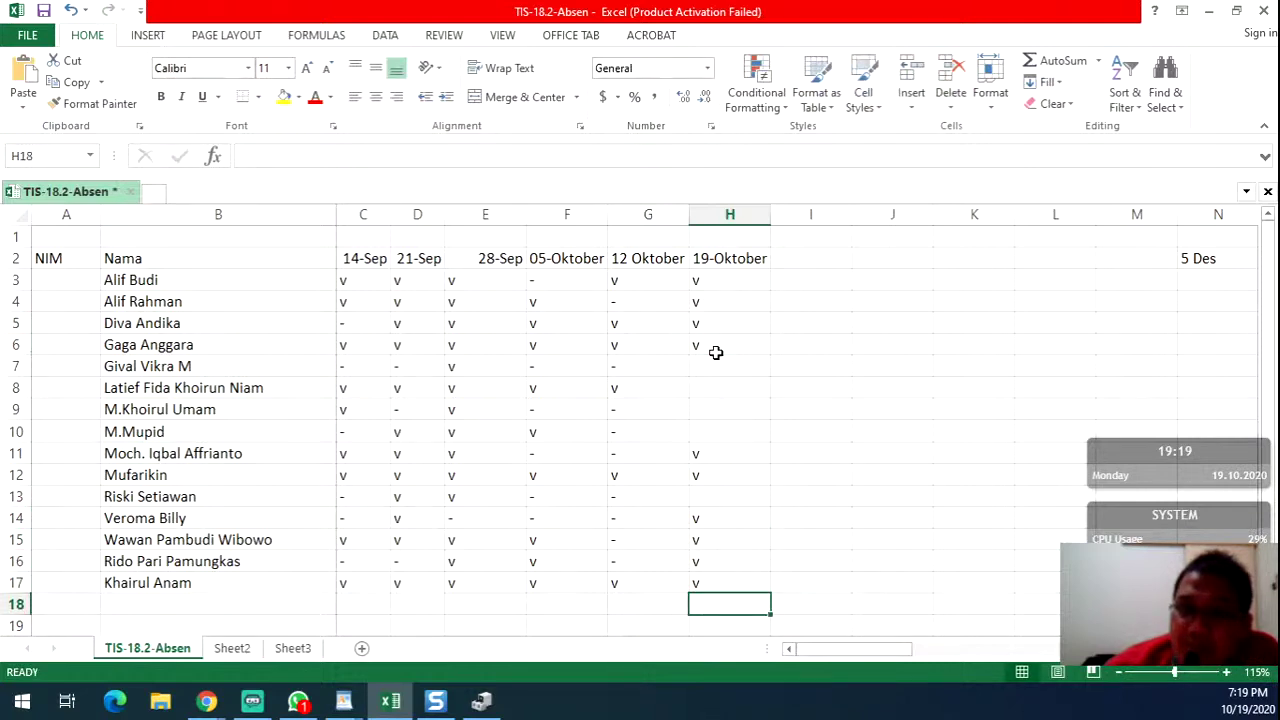
- Mark the student in row 10 as present by entering "v" in cell H10 under 19-Oktober
{"action": "key", "text": "Up"}
{"action": "key", "text": "Up"}
{"action": "key", "text": "Up"}
{"action": "key", "text": "Up"}
{"action": "key", "text": "Up"}
{"action": "key", "text": "Up"}
{"action": "key", "text": "Up"}
{"action": "key", "text": "Up"}
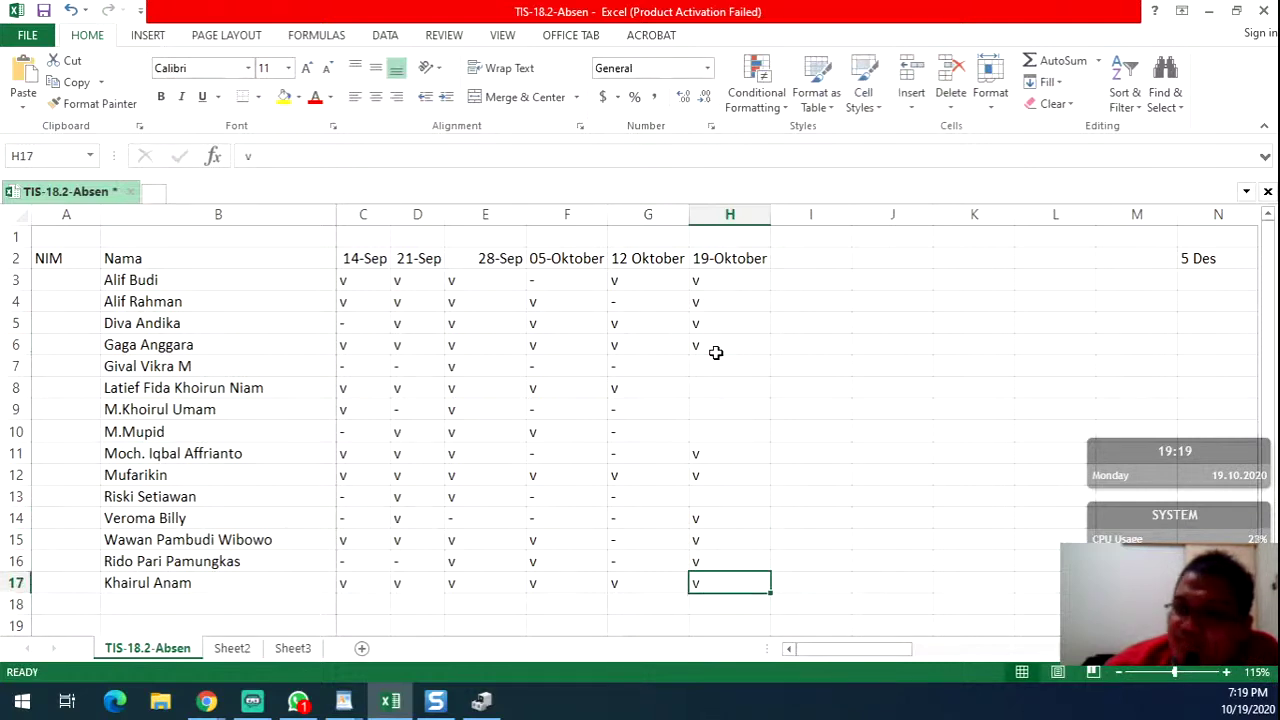
{"action": "key", "text": "F2"}
{"action": "type", "text": "v"}
{"action": "key", "text": "Return"}
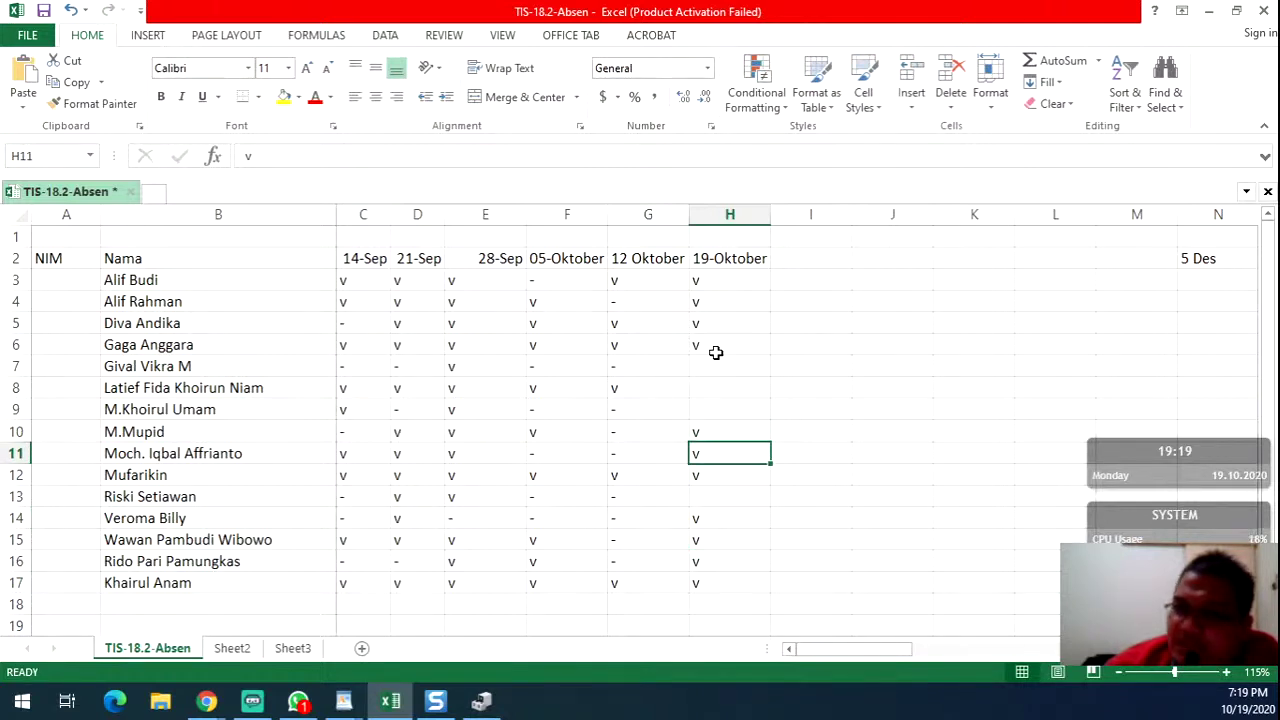
- Enter "v" in cell H13 of the 19-Oktober column
{"action": "key", "text": "Down"}
{"action": "key", "text": "Down"}
{"action": "type", "text": "v"}
{"action": "key", "text": "Return"}
{"action": "key", "text": "Down"}
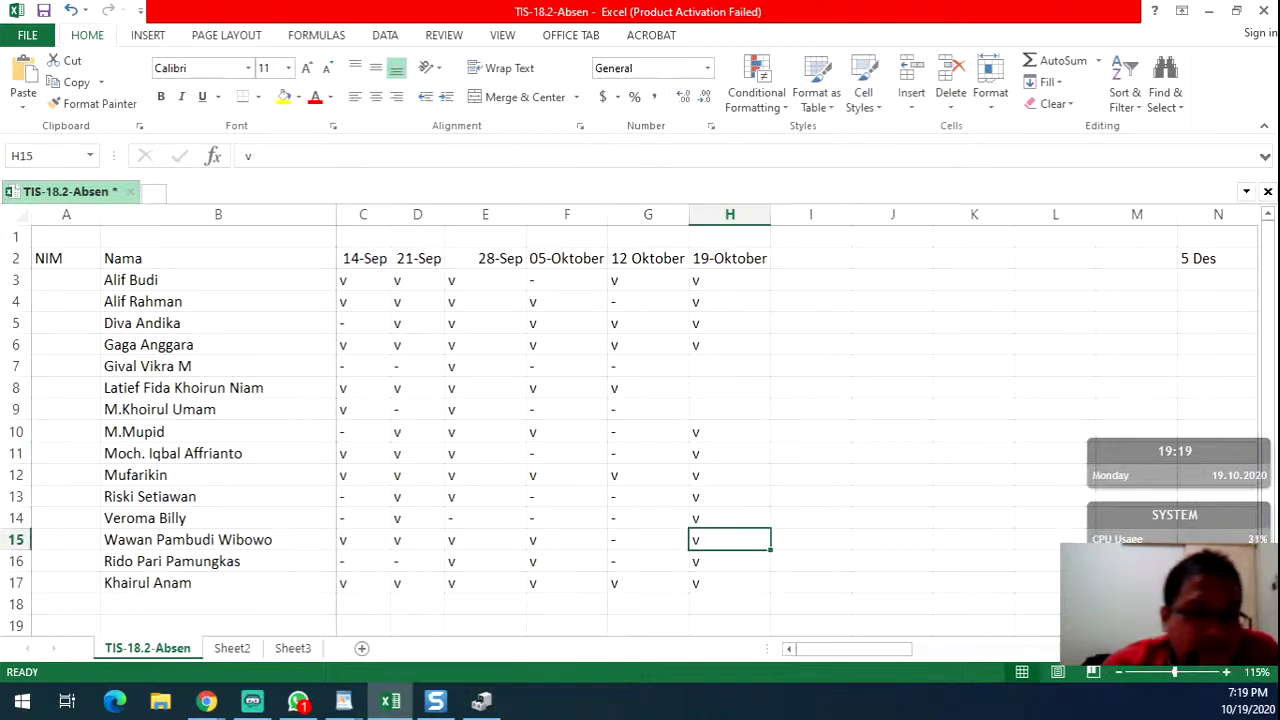
- Change the 12 Oktober attendance mark in cell G14 to "v"
{"action": "key", "text": "alt+Tab"}
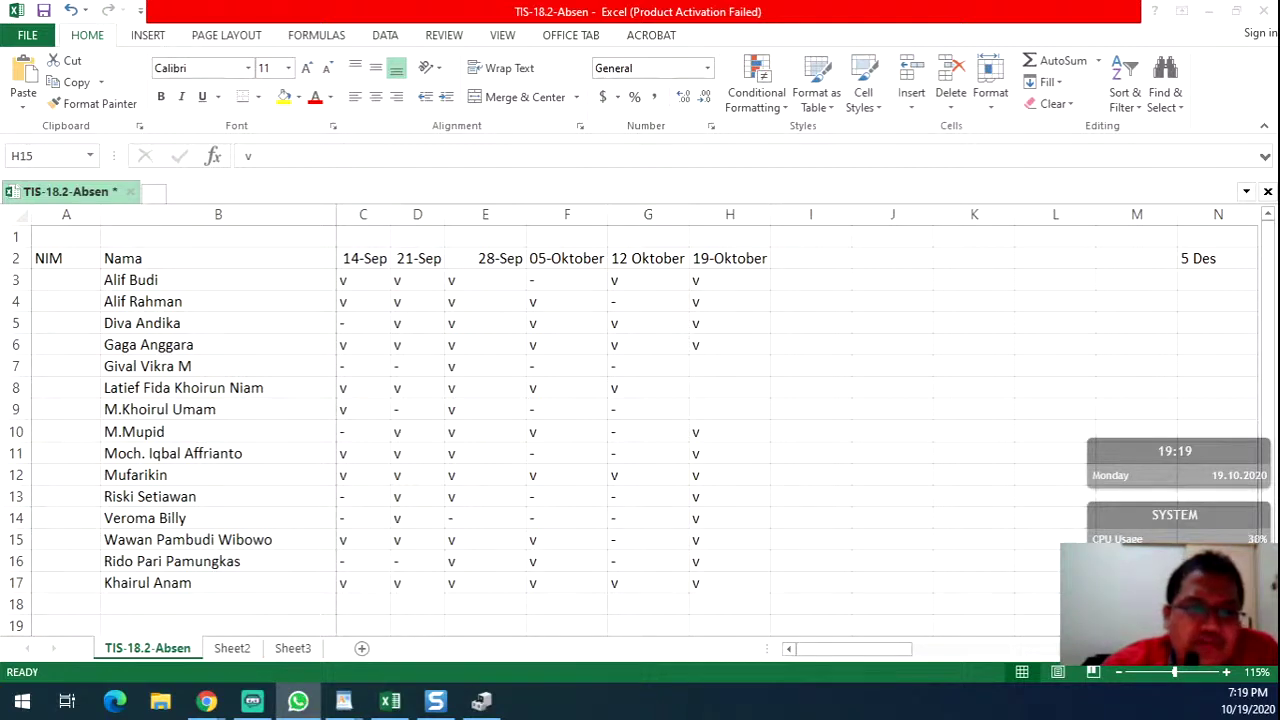
{"action": "key", "text": "alt+Tab"}
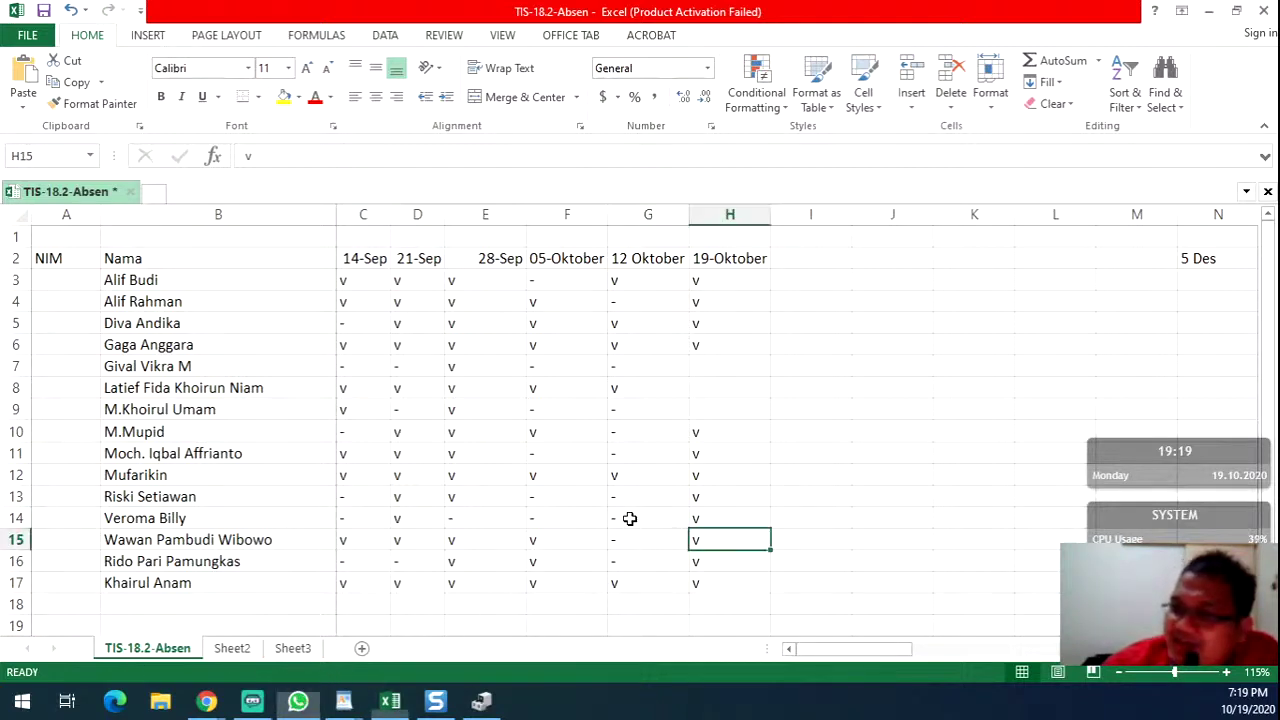
{"action": "left_click", "coordinate": [629, 517]}
{"action": "type", "text": "-v"}
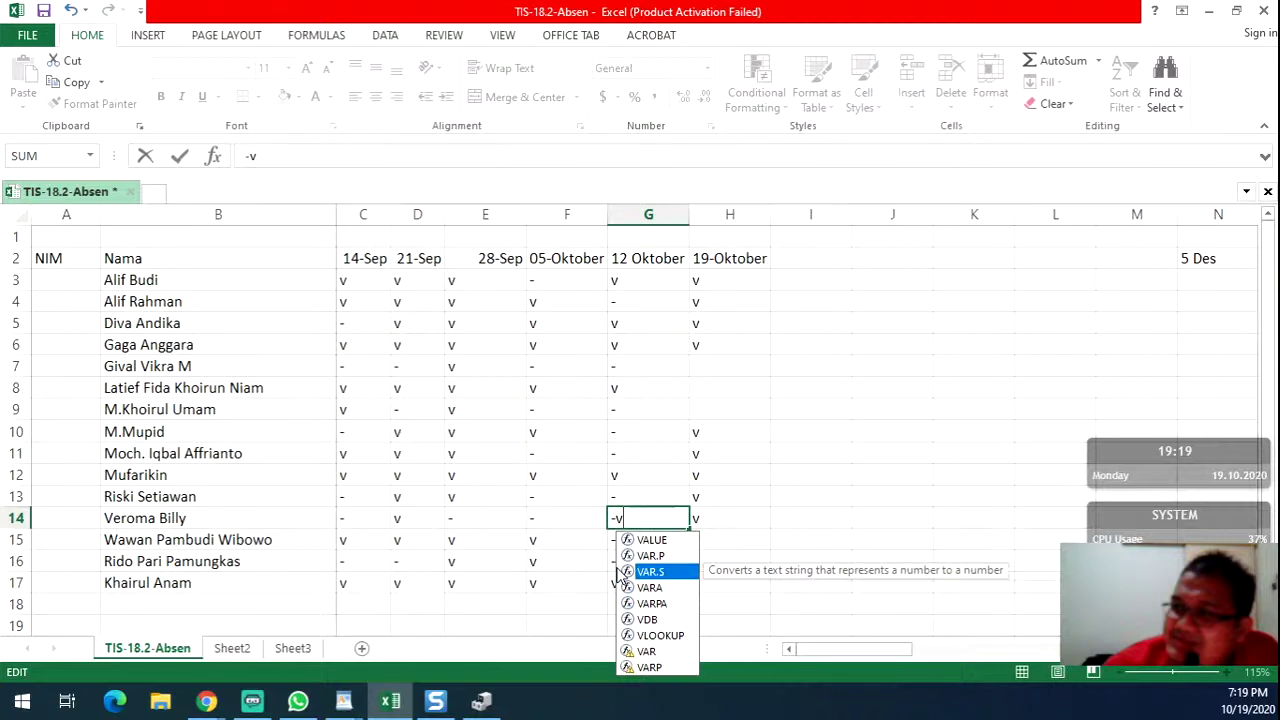
{"action": "key", "text": "Return"}
{"action": "left_click", "coordinate": [629, 517]}
{"action": "type", "text": "v"}
{"action": "left_click", "coordinate": [631, 562]}
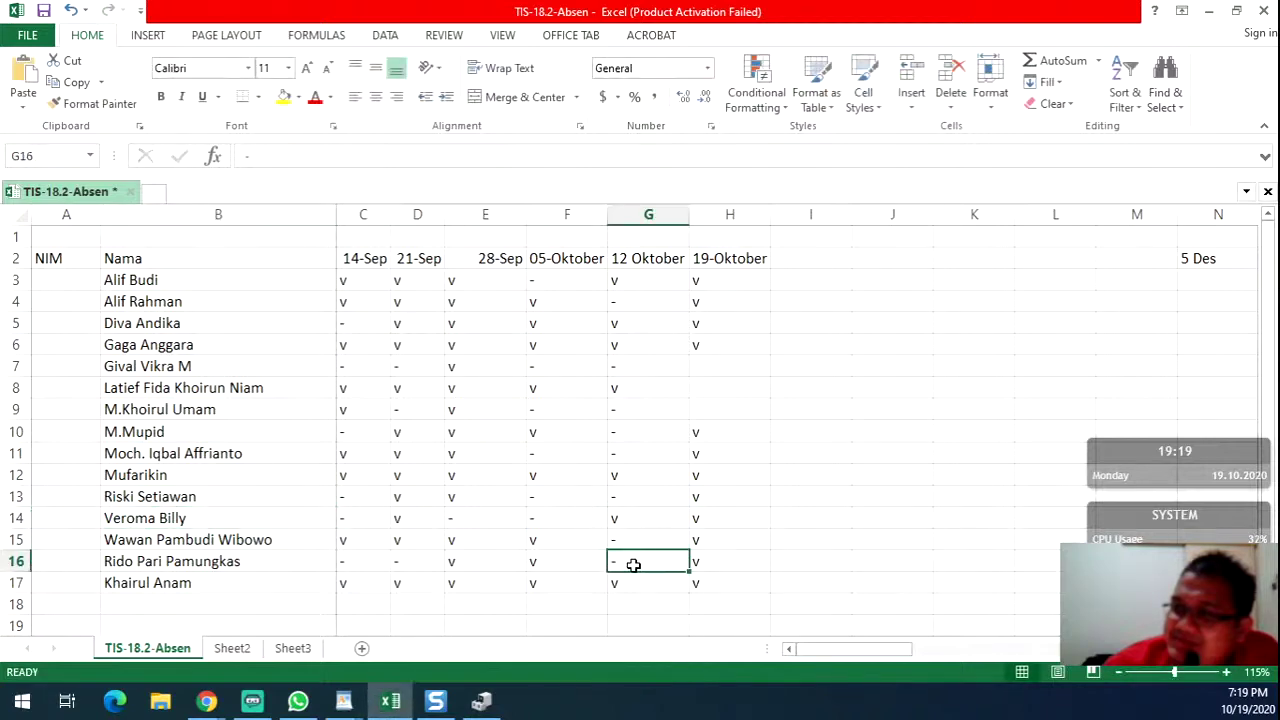
{"action": "key", "text": "alt+Tab"}
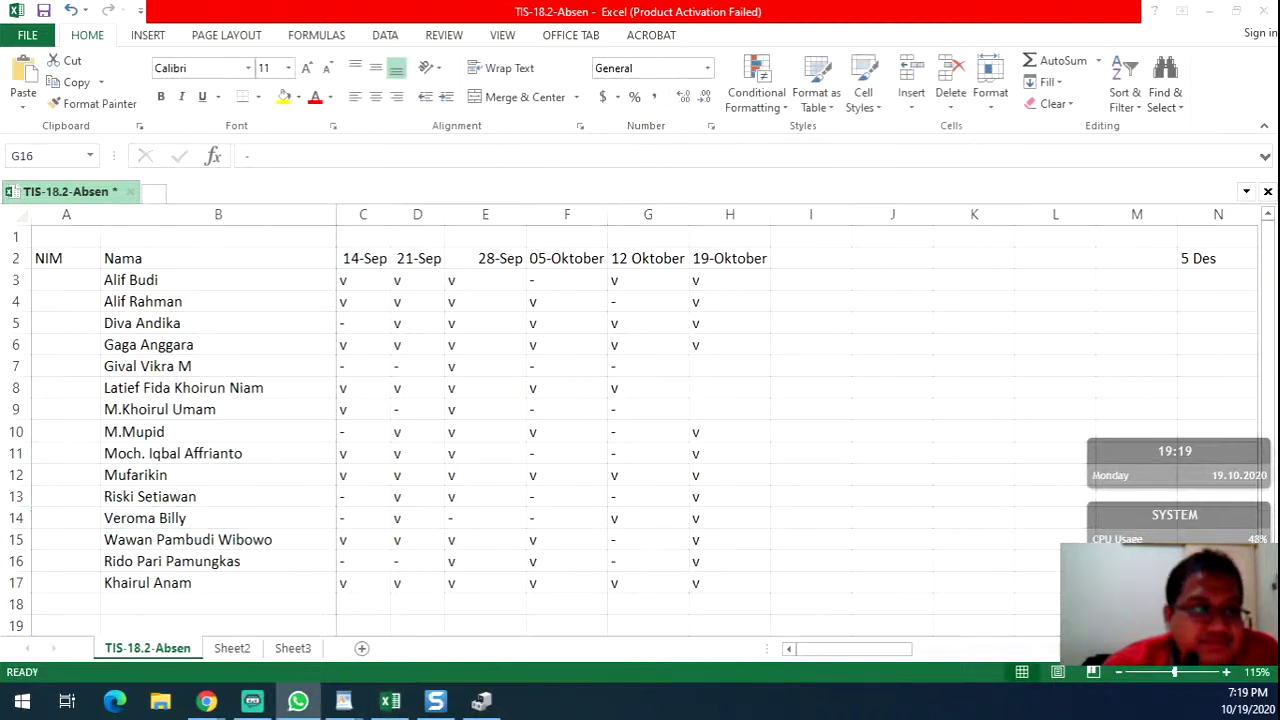
{"action": "key", "text": "alt+Tab"}
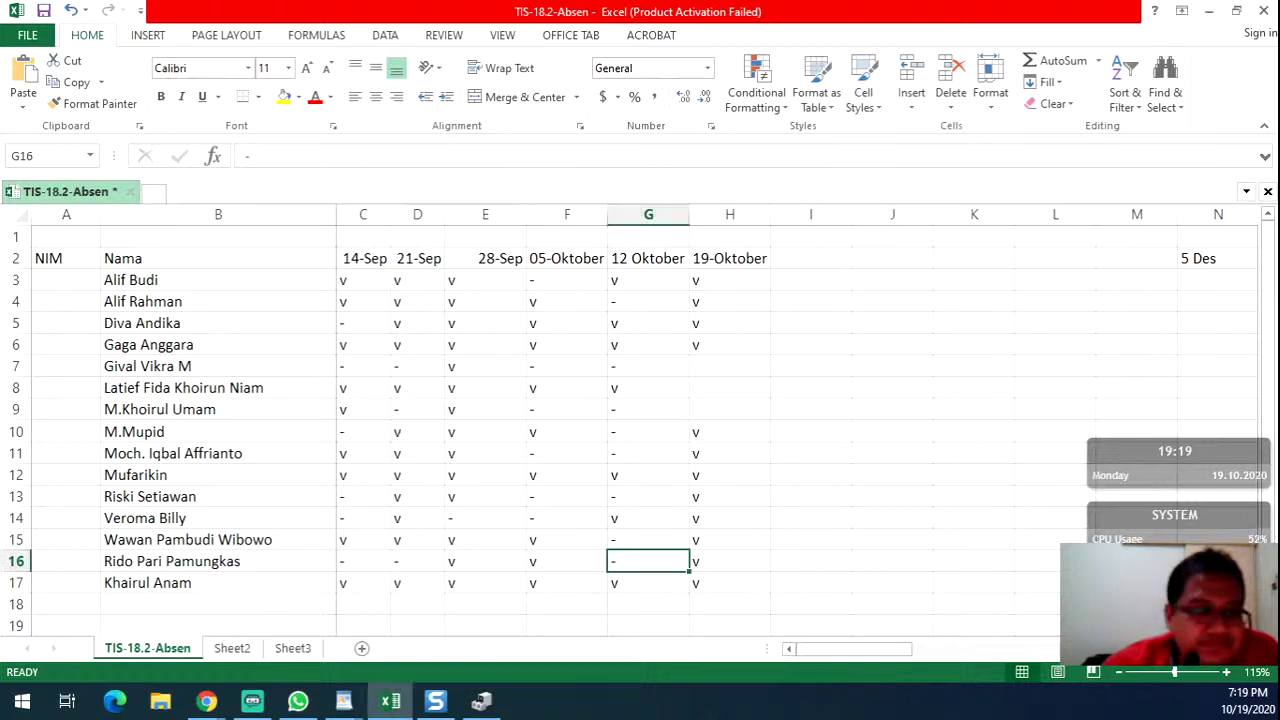
{"action": "key", "text": "alt+Tab"}
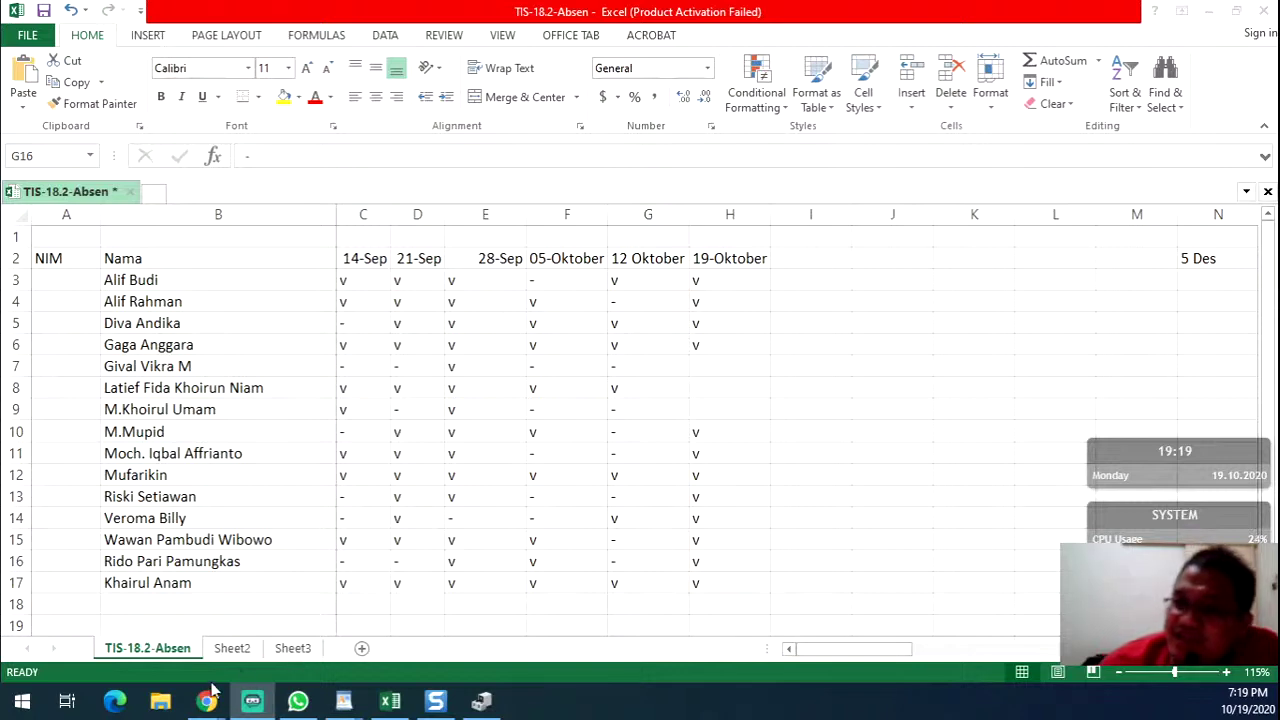
- Switch to the Chrome window with the router emulator and search Google for "tp-link" in a new tab
{"action": "mouse_move", "coordinate": [206, 700]}
{"action": "left_click", "coordinate": [415, 607]}
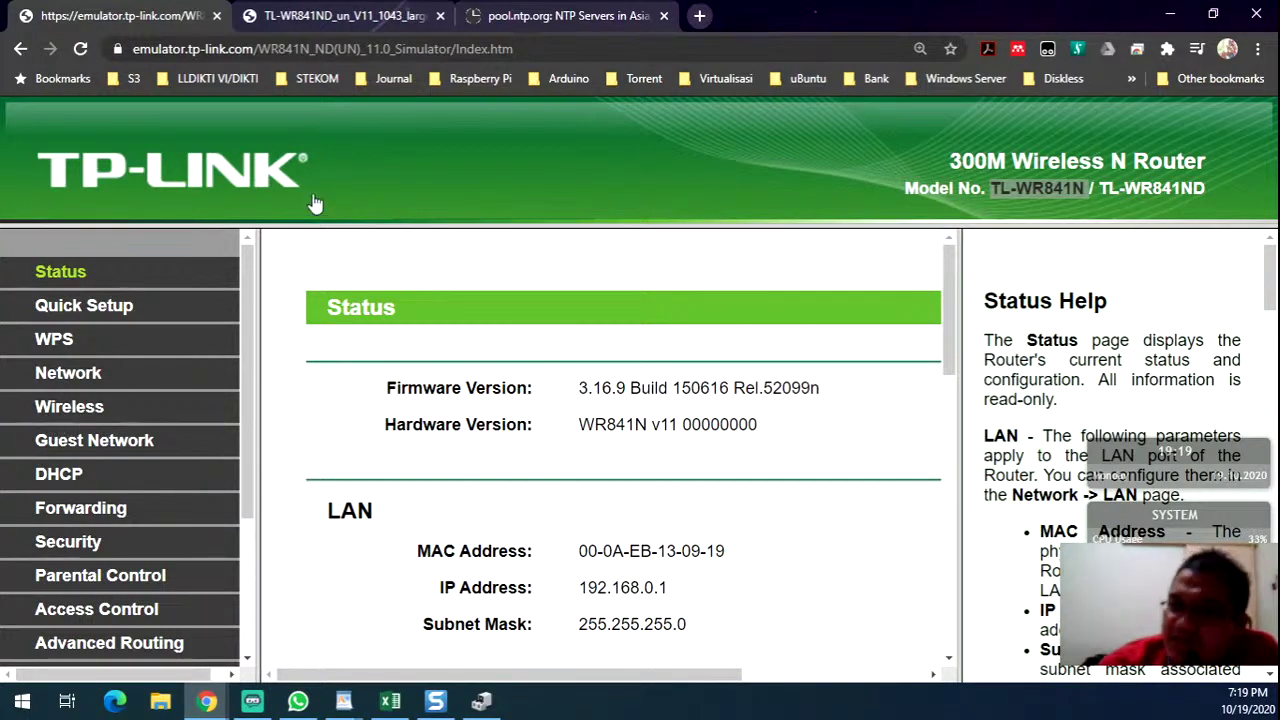
{"action": "left_click", "coordinate": [699, 15]}
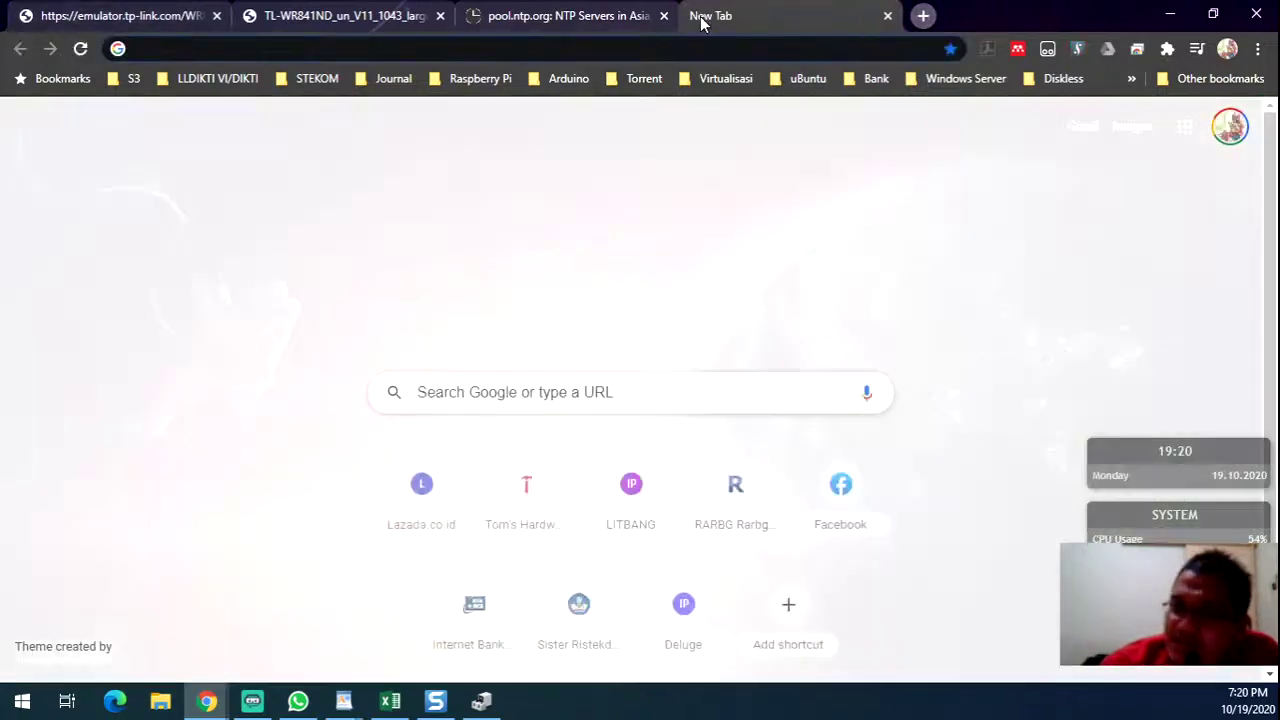
{"action": "type", "text": "tp-link"}
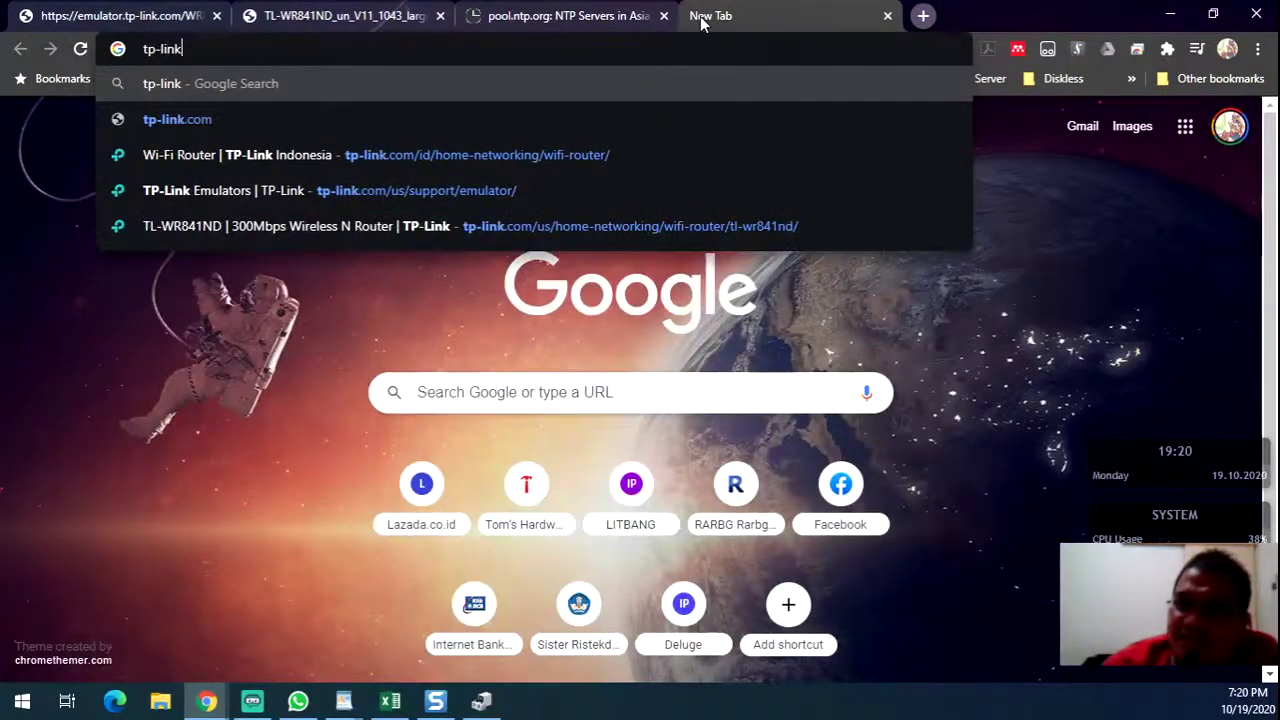
{"action": "key", "text": "Return"}
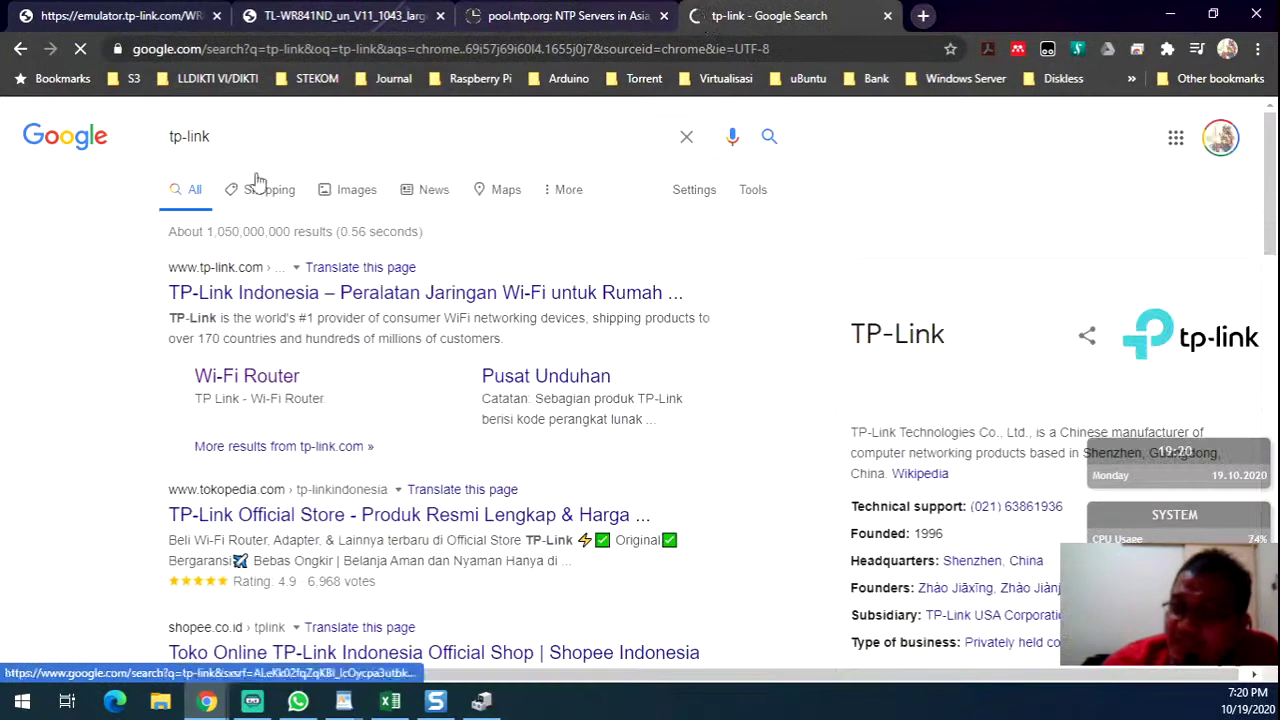
- Search Google for "d-link" and show the image results
{"action": "triple_click", "coordinate": [187, 148]}
{"action": "type", "text": "d-link"}
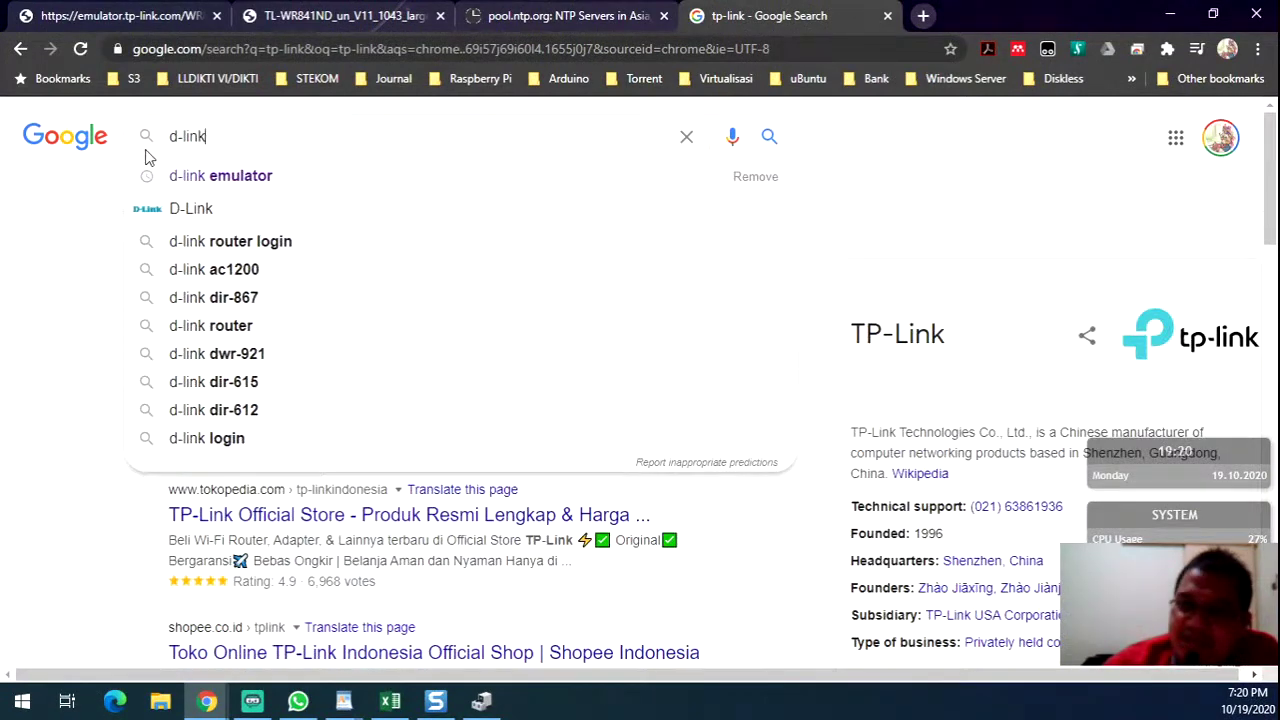
{"action": "key", "text": "Return"}
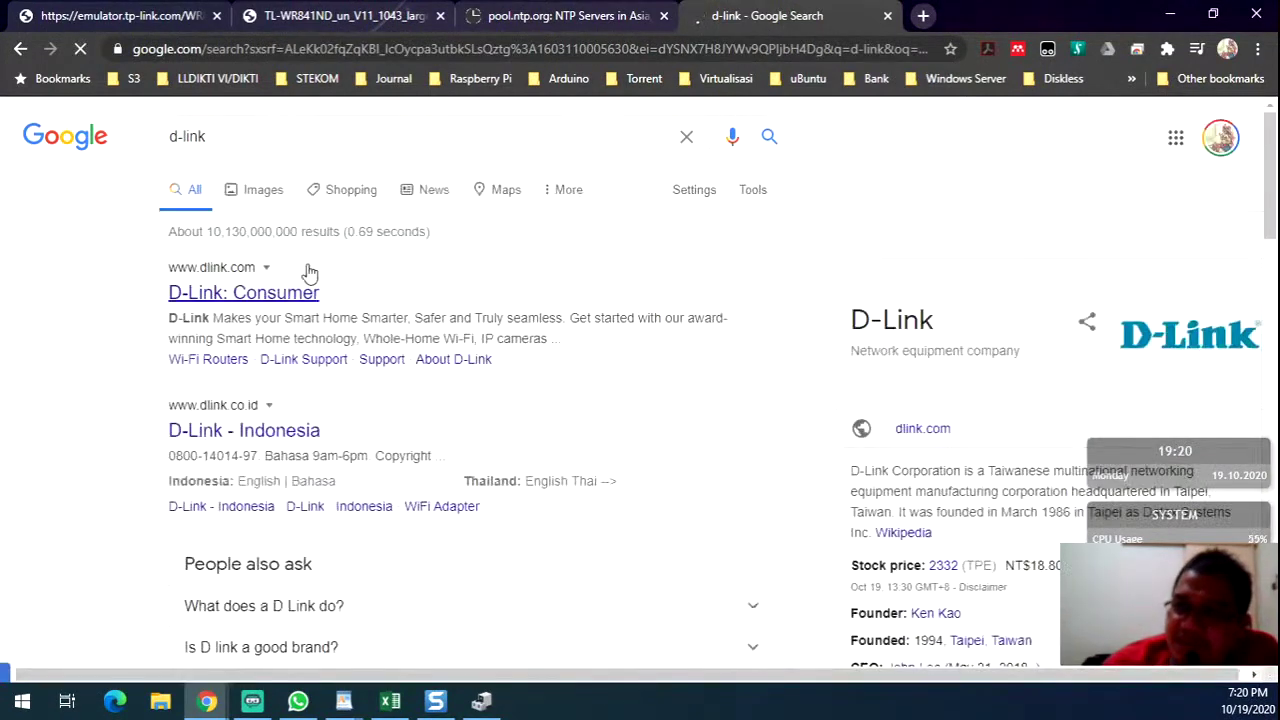
{"action": "left_click", "coordinate": [272, 198]}
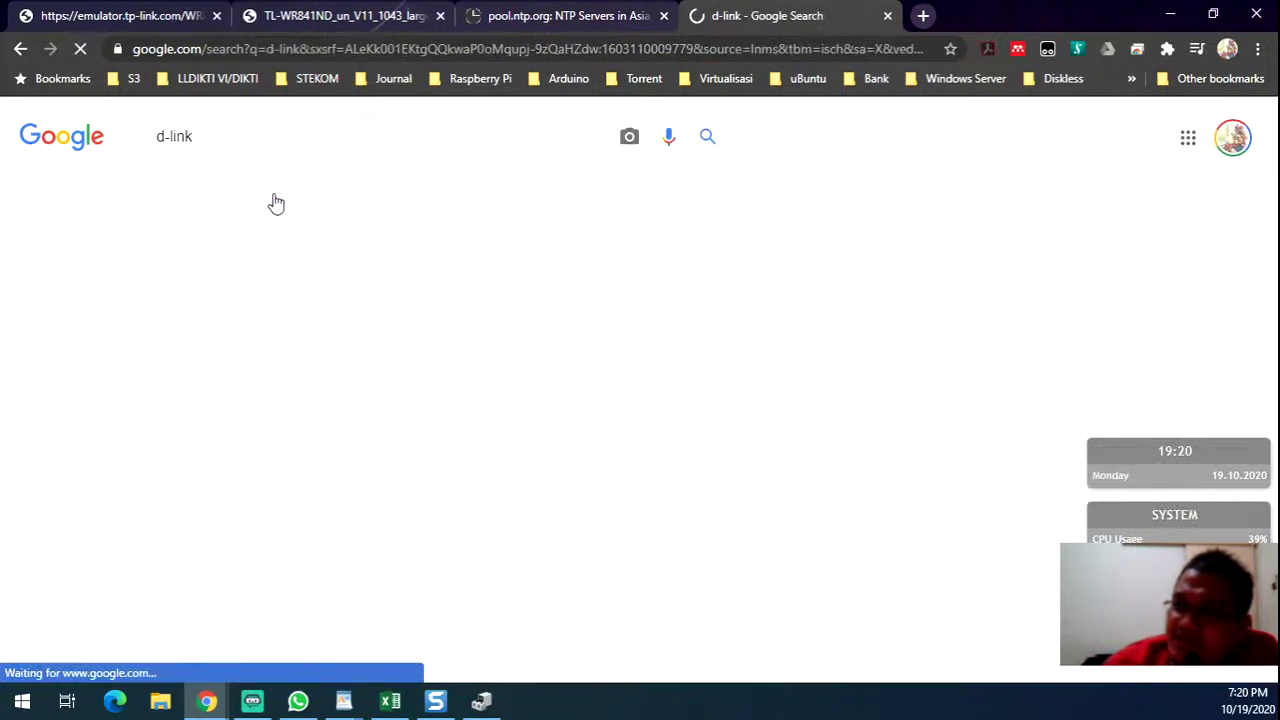
- Run a Google image search for "tp-link"
{"action": "left_click_drag", "start_coordinate": [246, 158], "coordinate": [70, 148]}
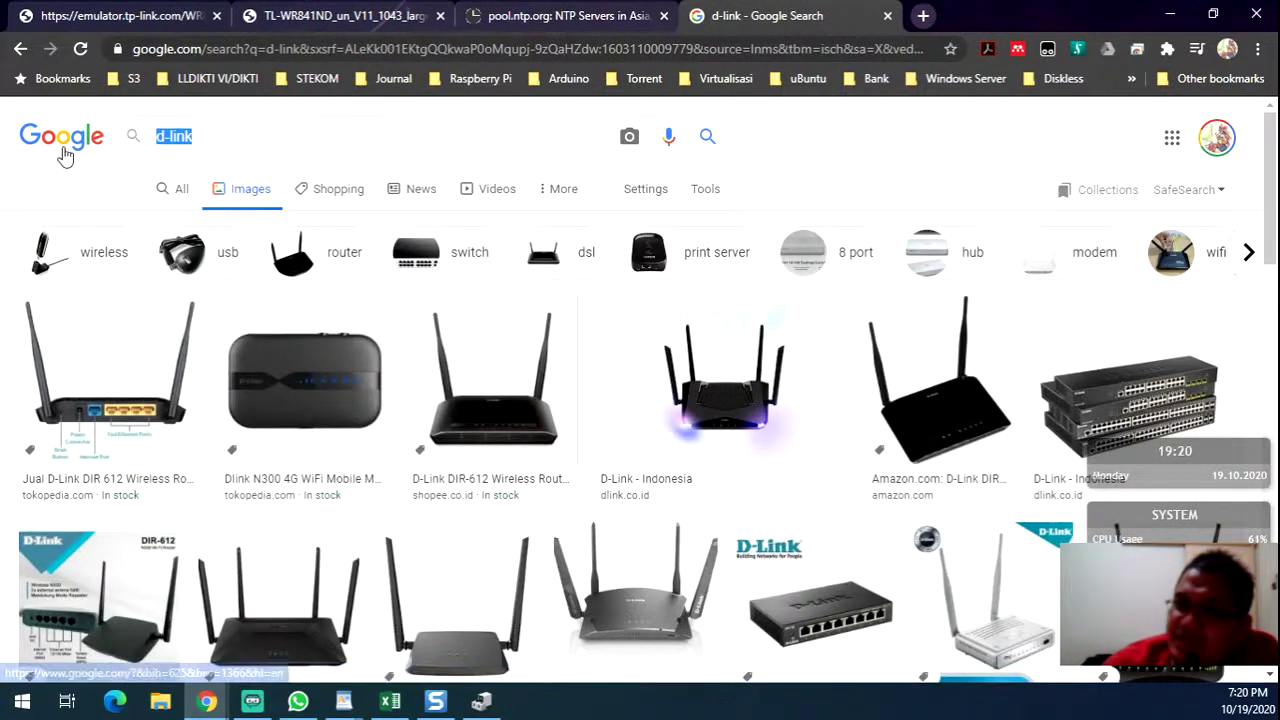
{"action": "type", "text": "tp-li"}
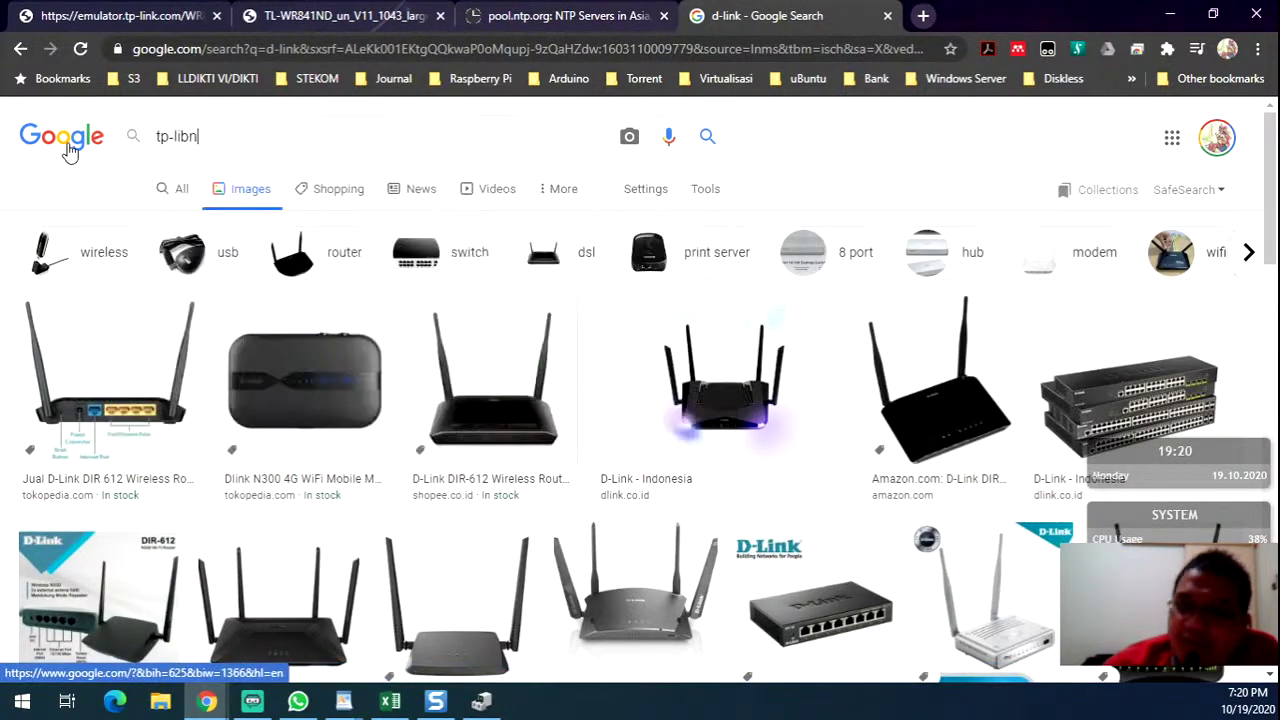
{"action": "type", "text": "nk"}
{"action": "key", "text": "Return"}
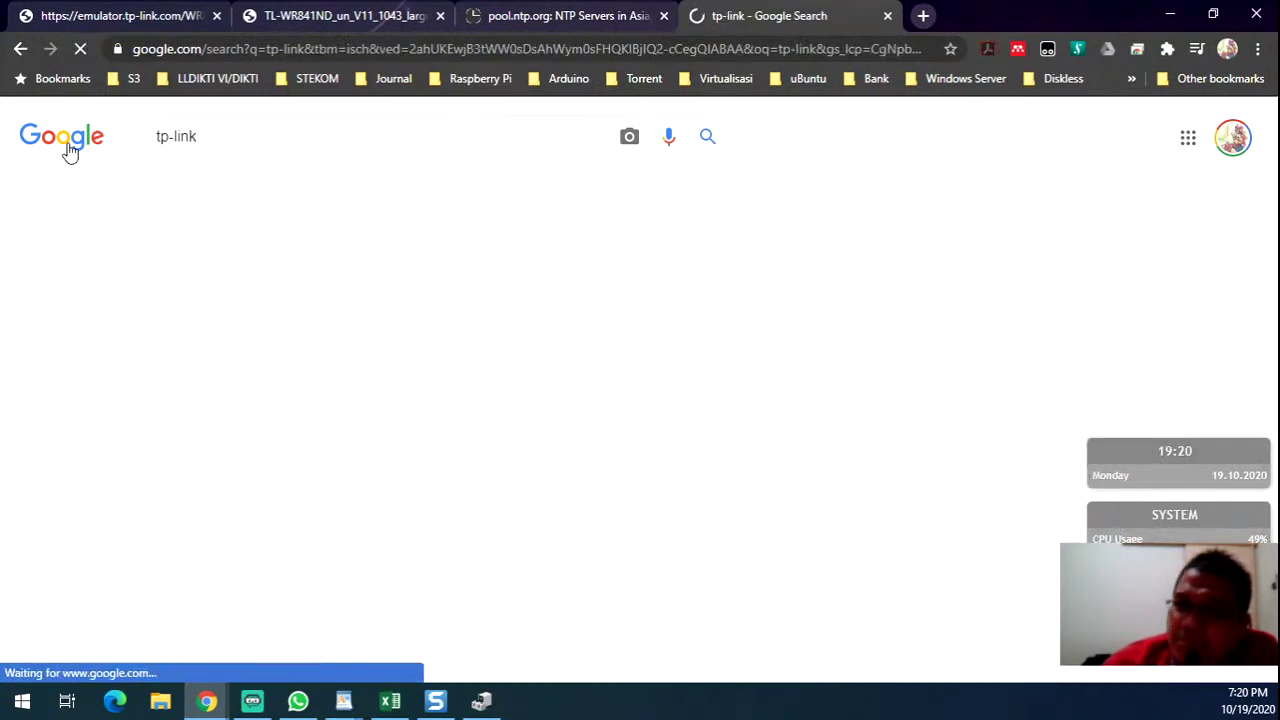
- Look up images of "netgear" and "linksys" devices in Google Images
{"action": "left_click_drag", "start_coordinate": [182, 154], "coordinate": [101, 154]}
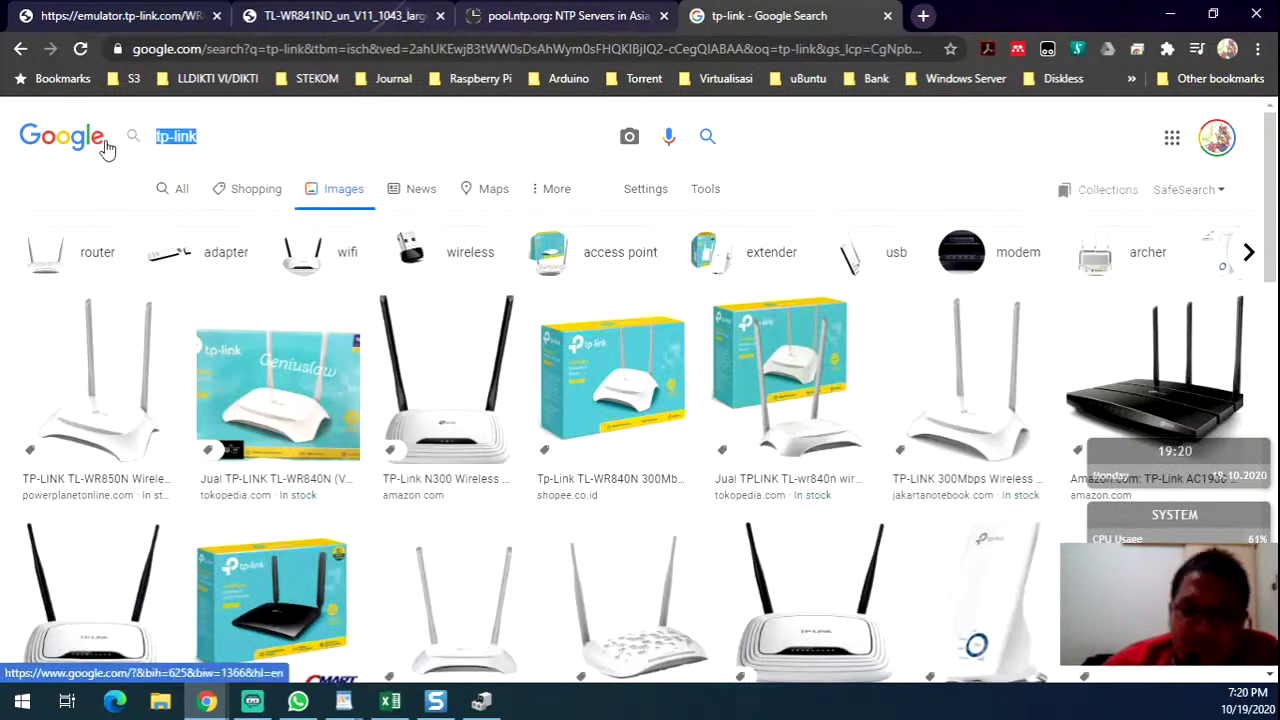
{"action": "type", "text": "netgear"}
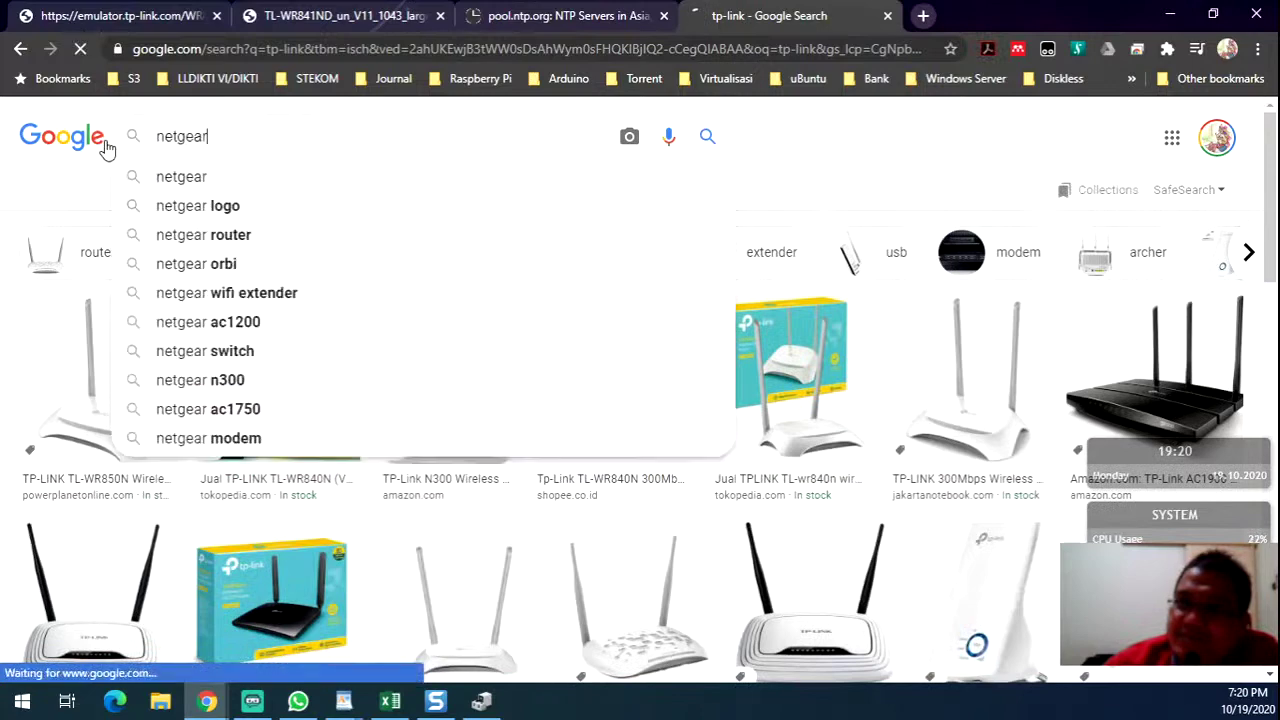
{"action": "left_click_drag", "start_coordinate": [210, 137], "coordinate": [133, 147]}
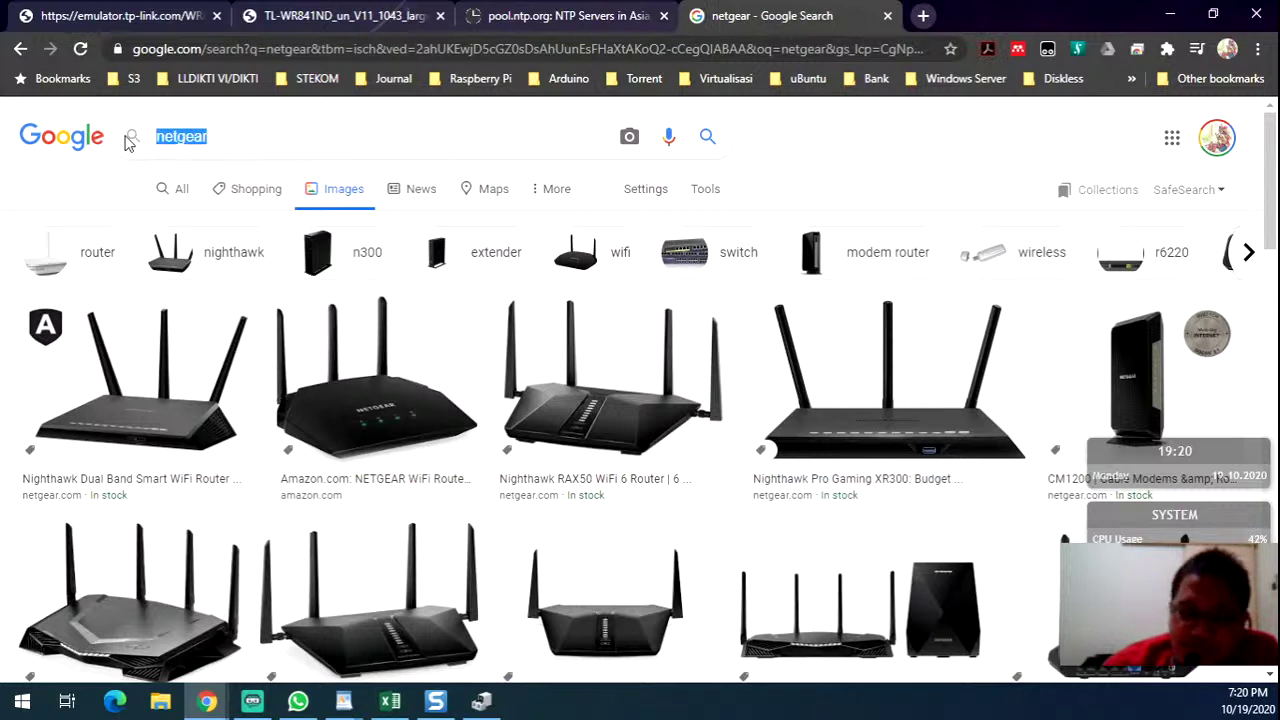
{"action": "type", "text": "linksys"}
{"action": "key", "text": "Return"}
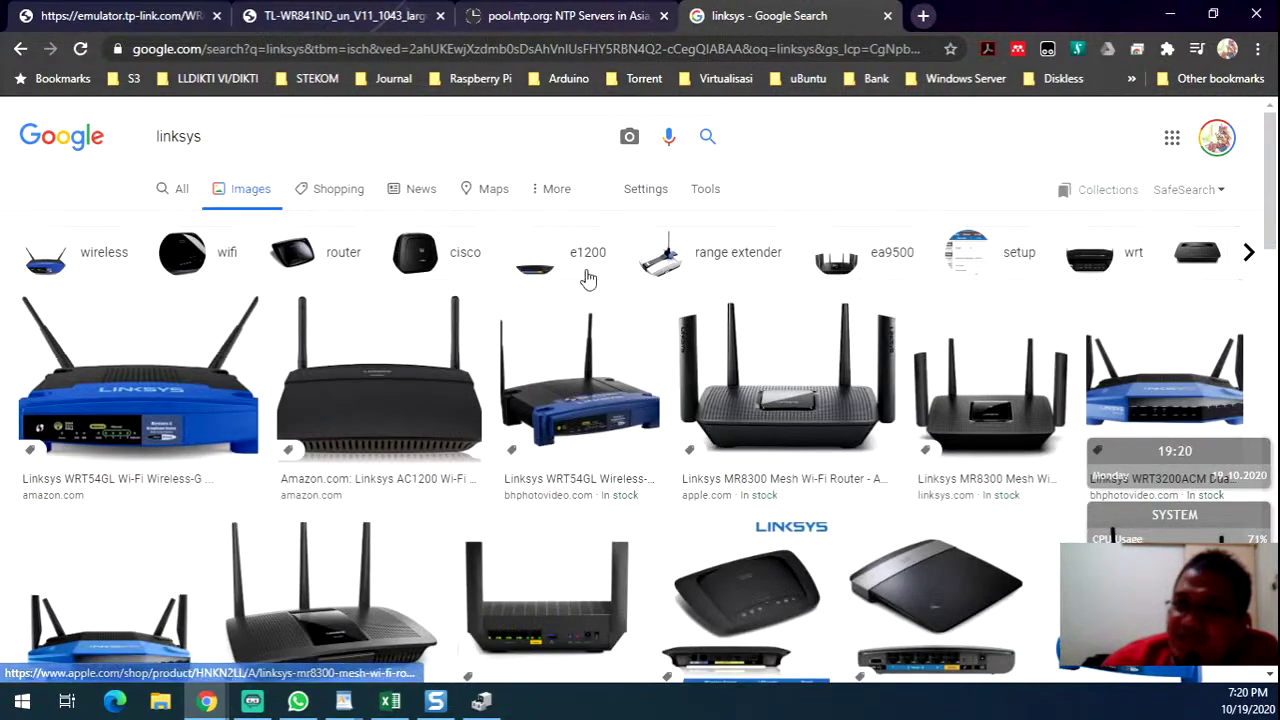
- Search Google Images for "tenda", refine the search to "tenda network", and browse the resulting pictures
{"action": "double_click", "coordinate": [244, 141]}
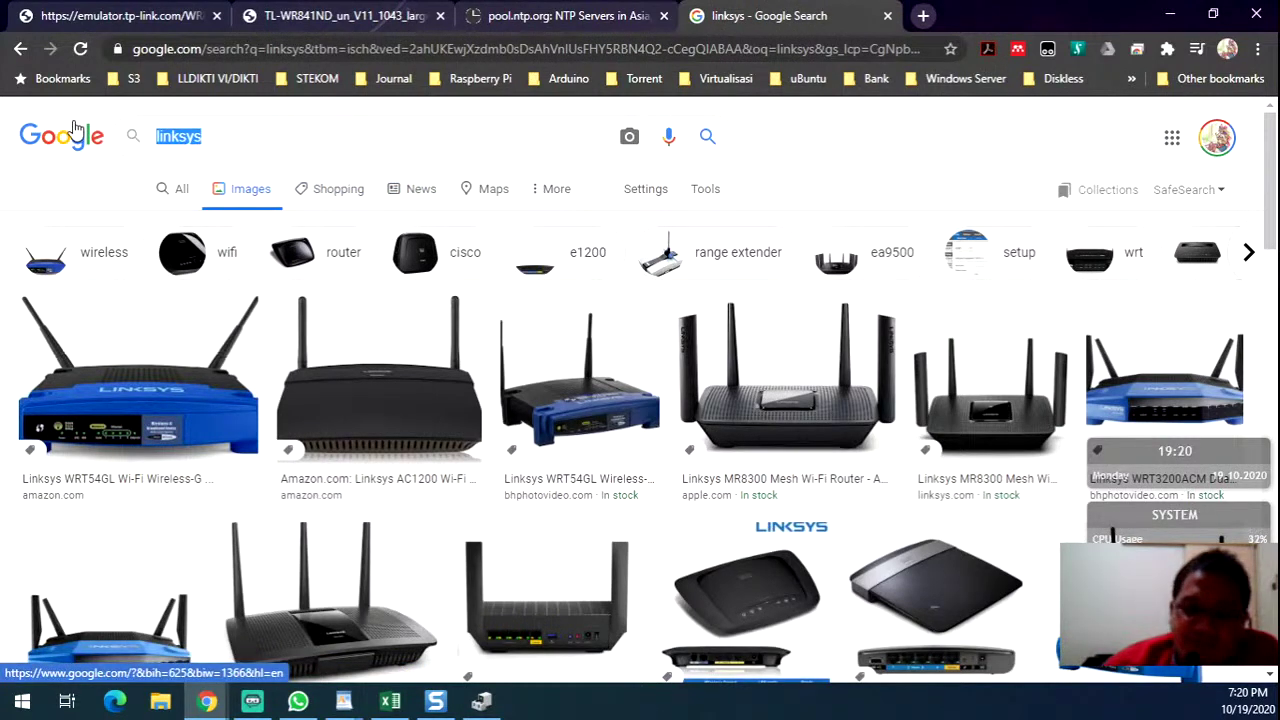
{"action": "type", "text": "tenda"}
{"action": "key", "text": "Return"}
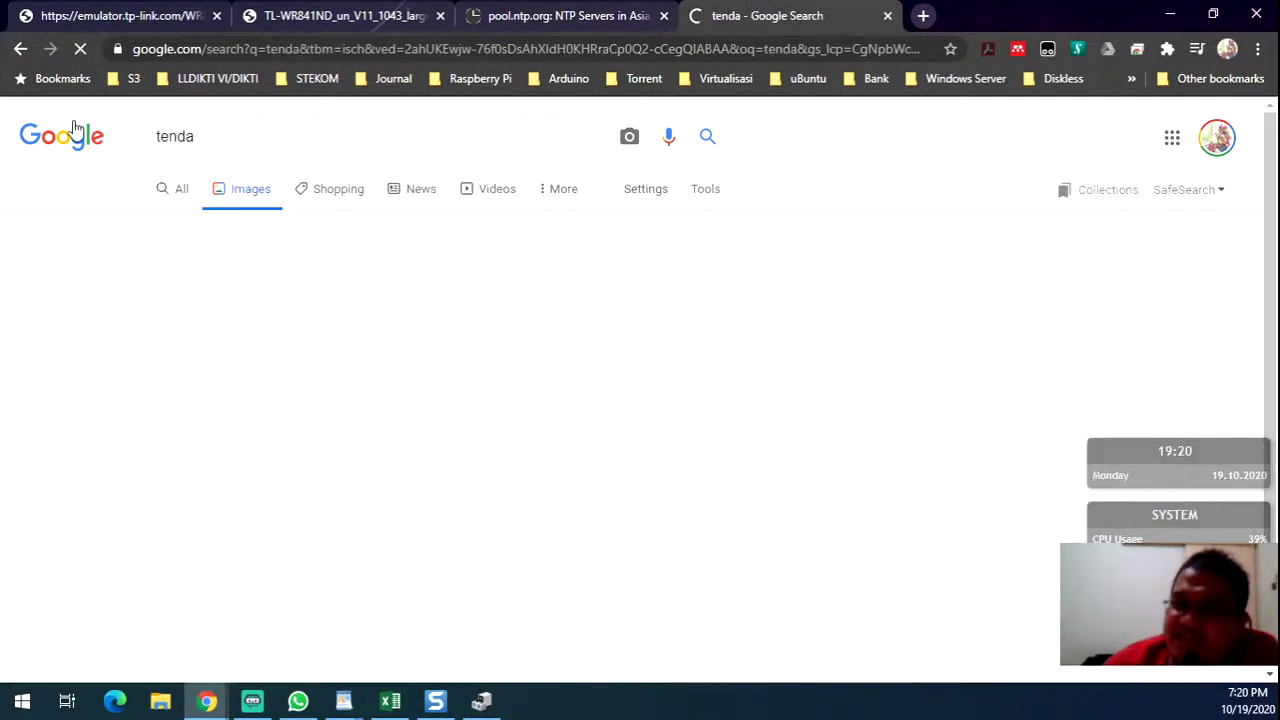
{"action": "left_click", "coordinate": [235, 139]}
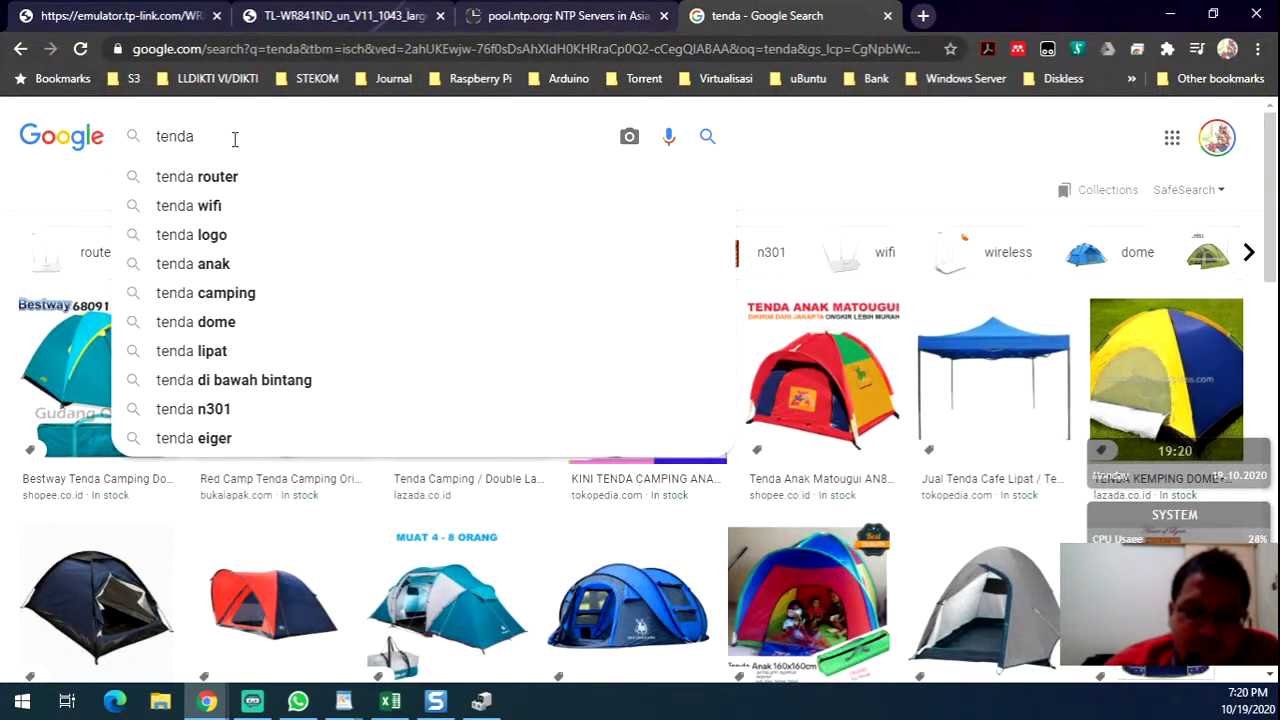
{"action": "type", "text": "network"}
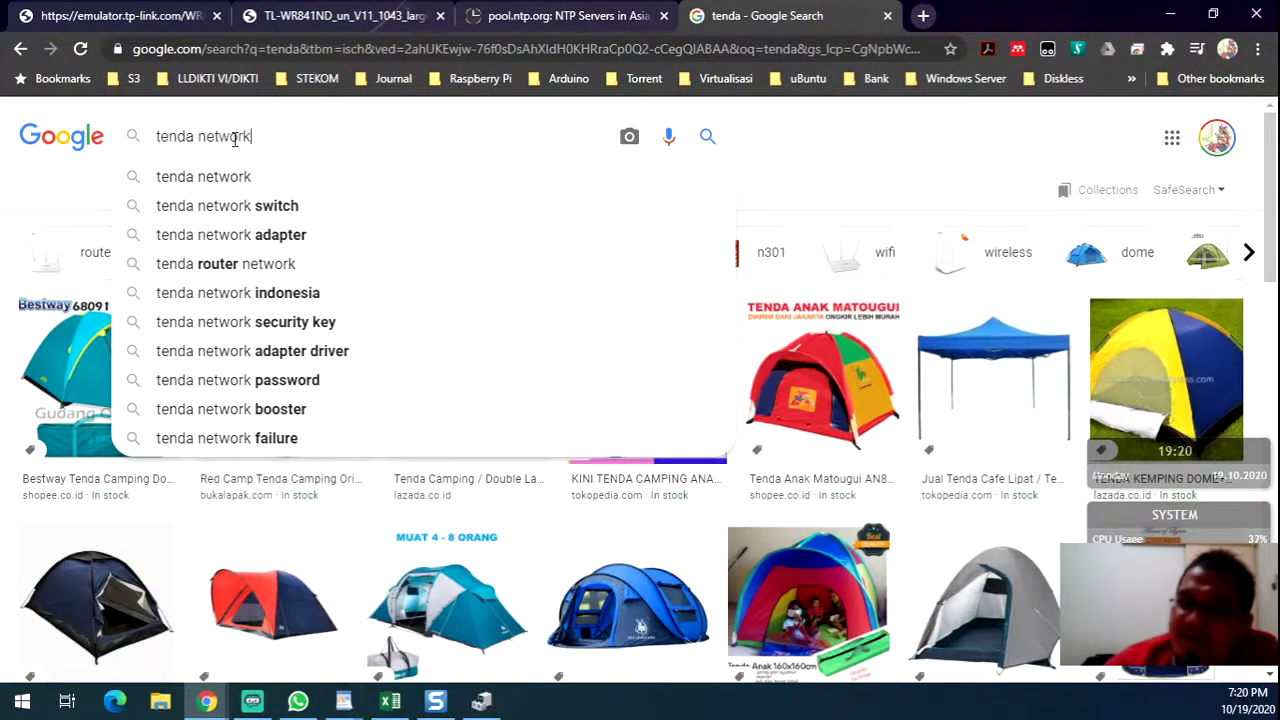
{"action": "key", "text": "Return"}
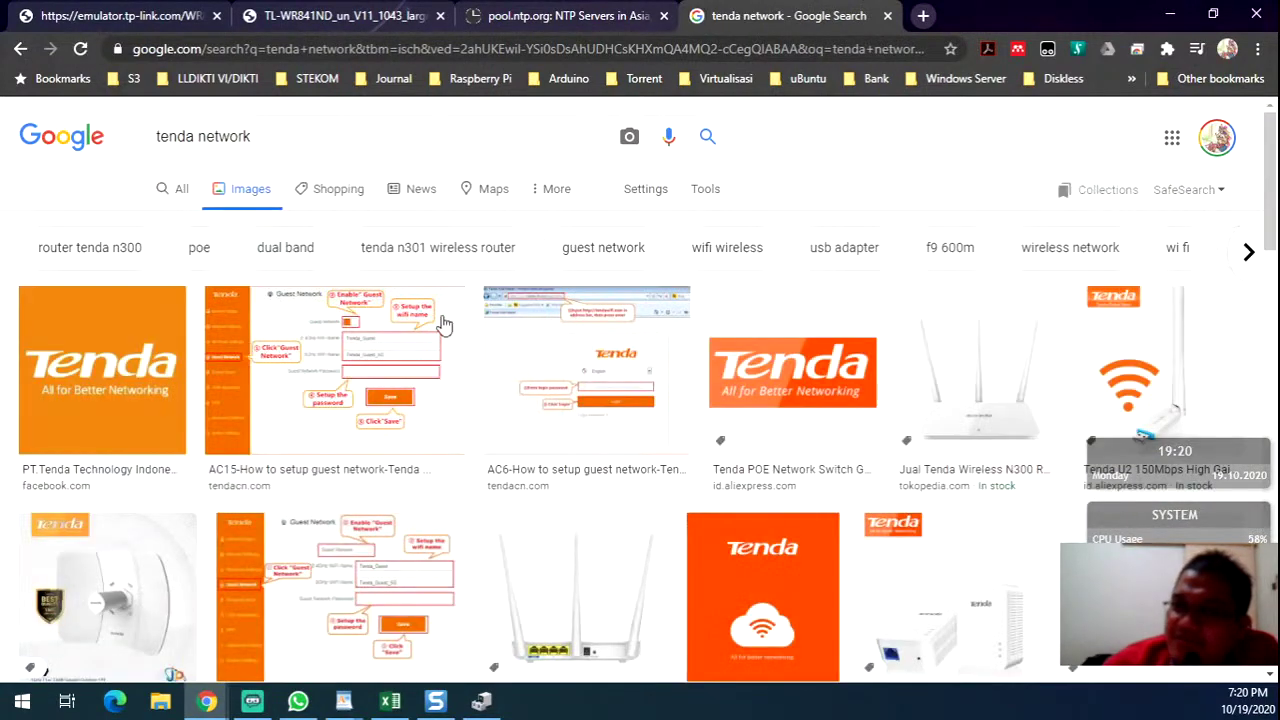
{"action": "scroll", "coordinate": [44, 468], "scroll_direction": "down", "scroll_amount": 4}
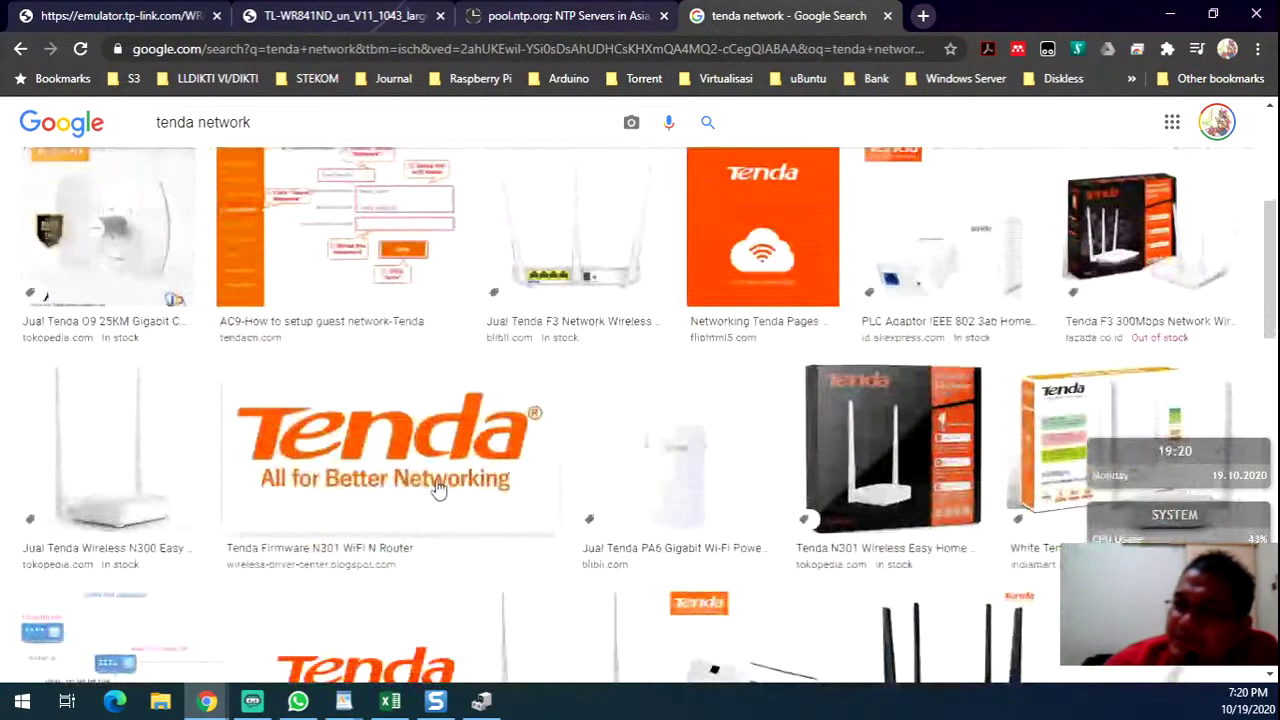
{"action": "scroll", "coordinate": [106, 443], "scroll_direction": "up", "scroll_amount": 4}
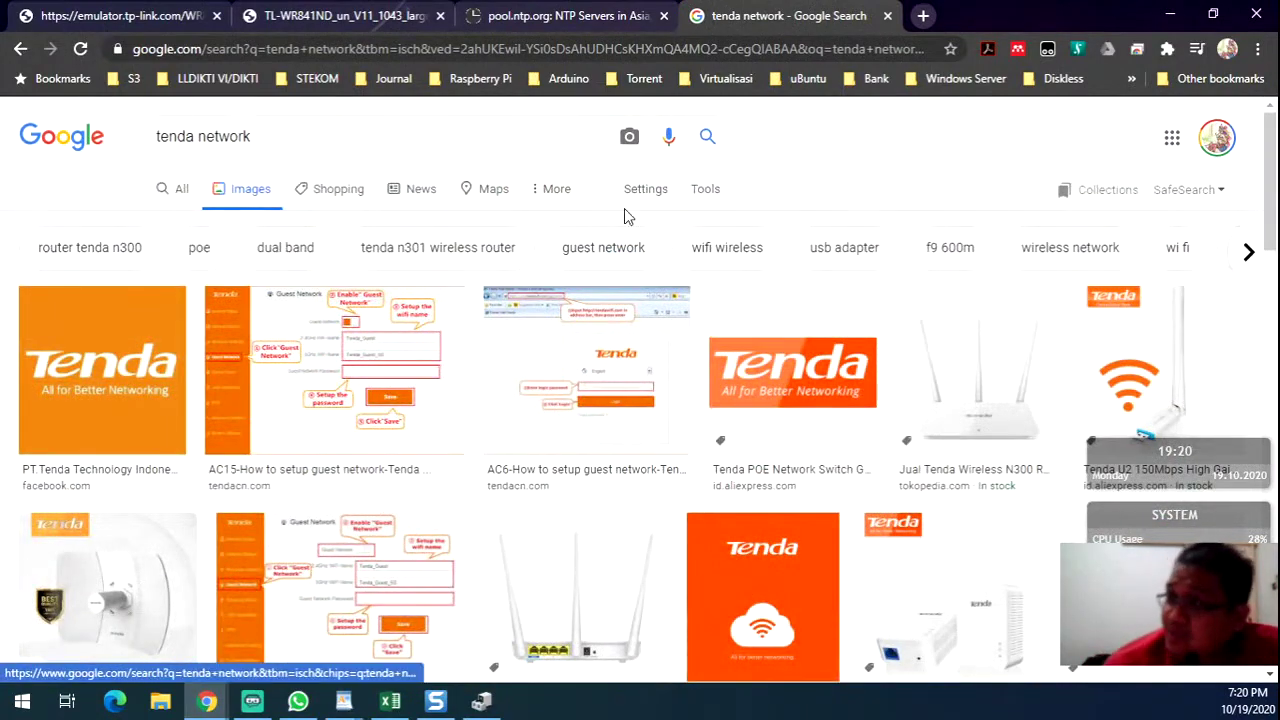
- Show the TL-WR841ND rear photo again and return to the router emulator's Status page
{"action": "left_click", "coordinate": [315, 18]}
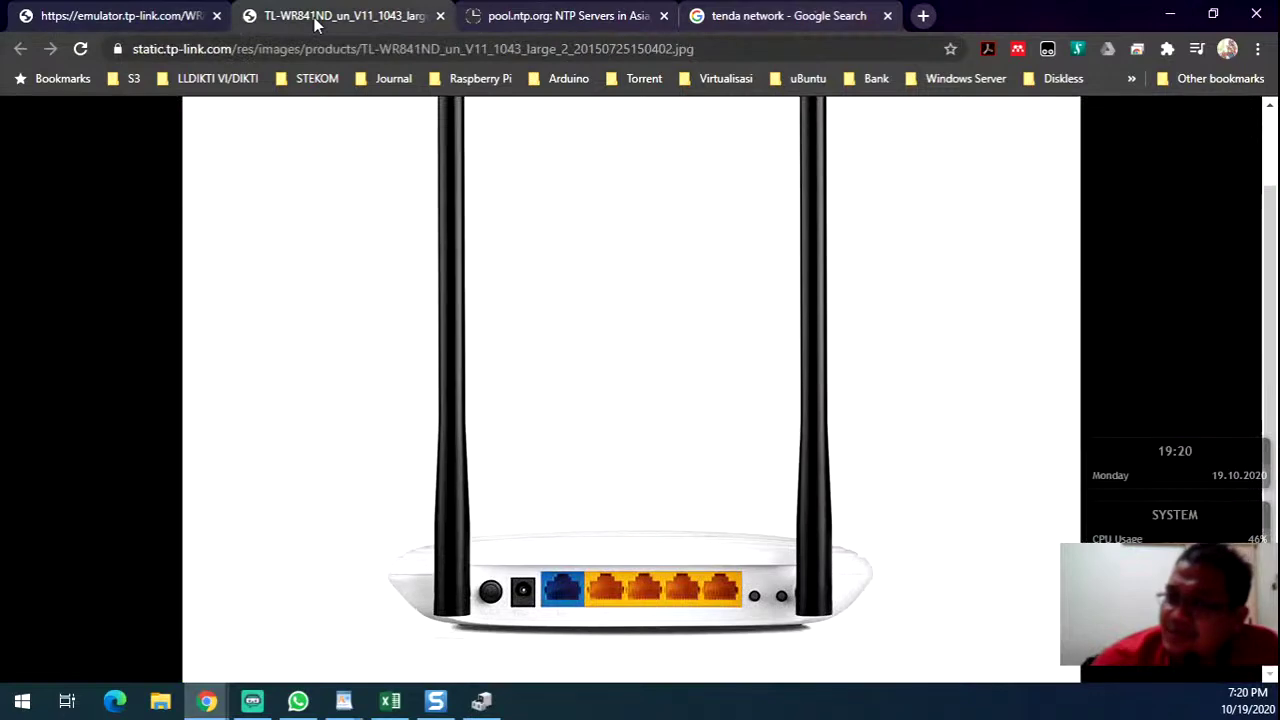
{"action": "left_click", "coordinate": [127, 18]}
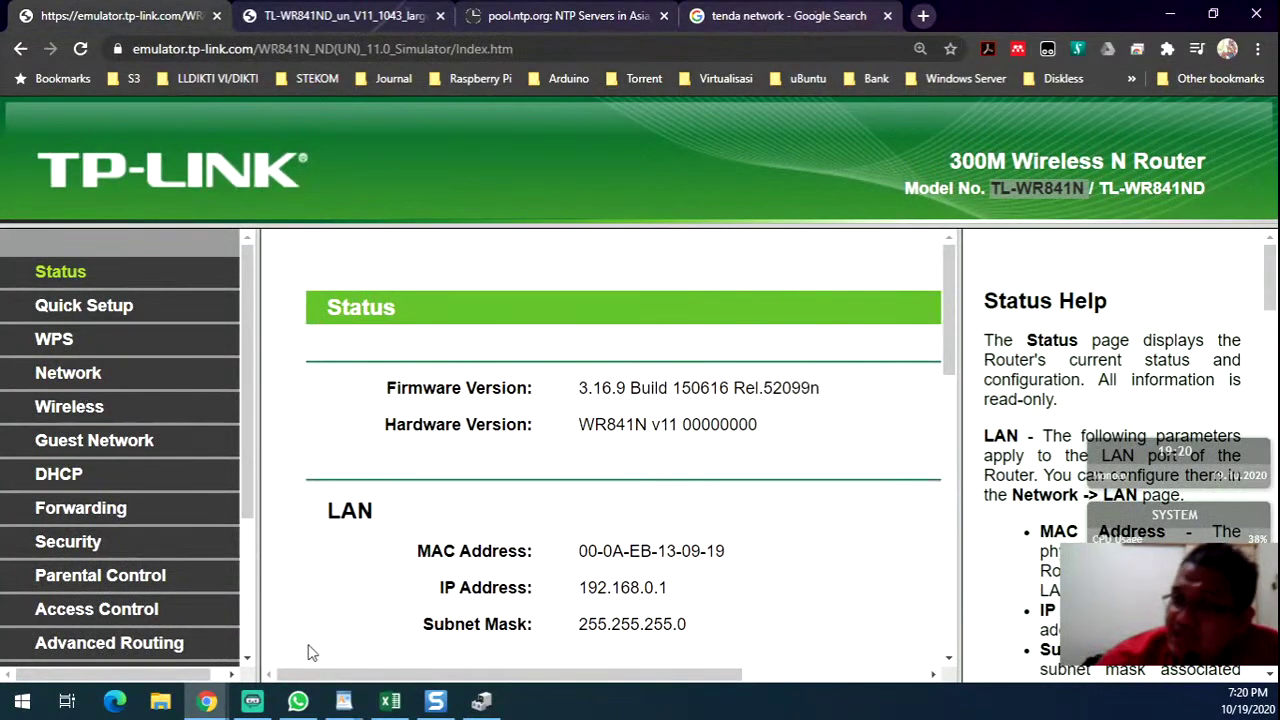
- Add a "Web Config" line below the DHCP note in the WordPad file Document, highlight it, and switch back to the router emulator
{"action": "left_click", "coordinate": [345, 699]}
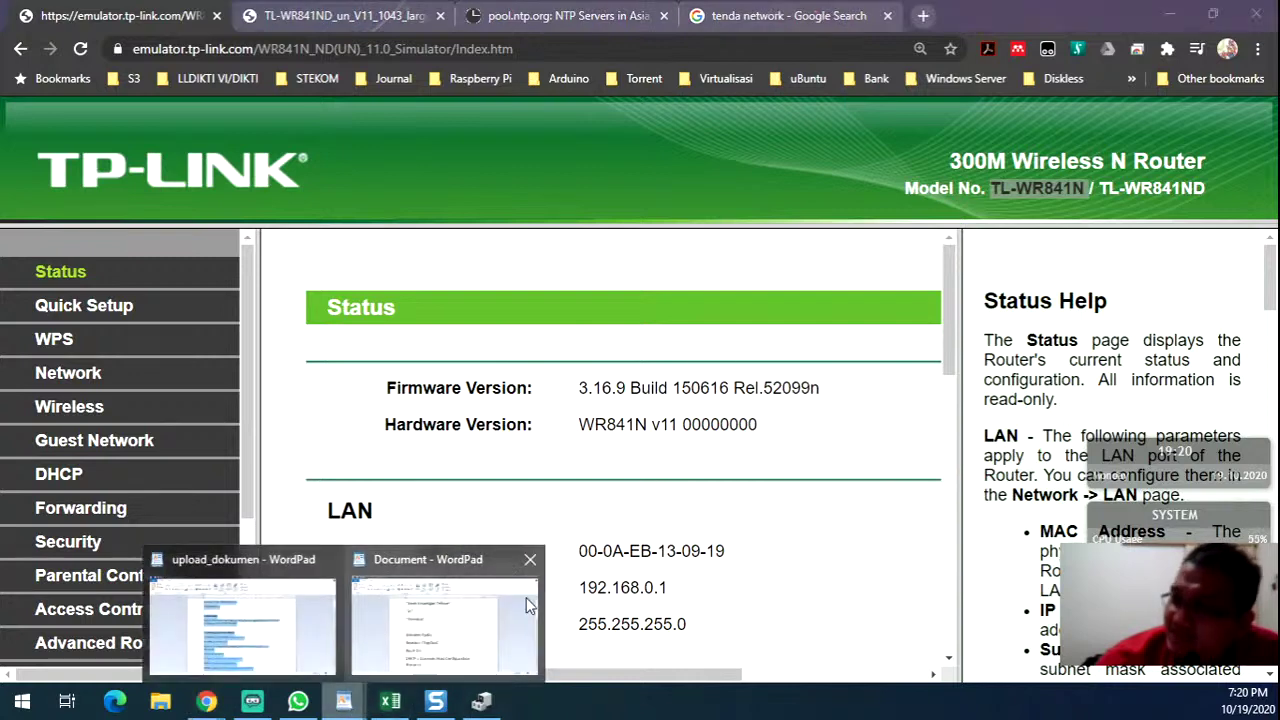
{"action": "left_click", "coordinate": [503, 632]}
{"action": "key", "text": "Return"}
{"action": "key", "text": "Return"}
{"action": "type", "text": "W"}
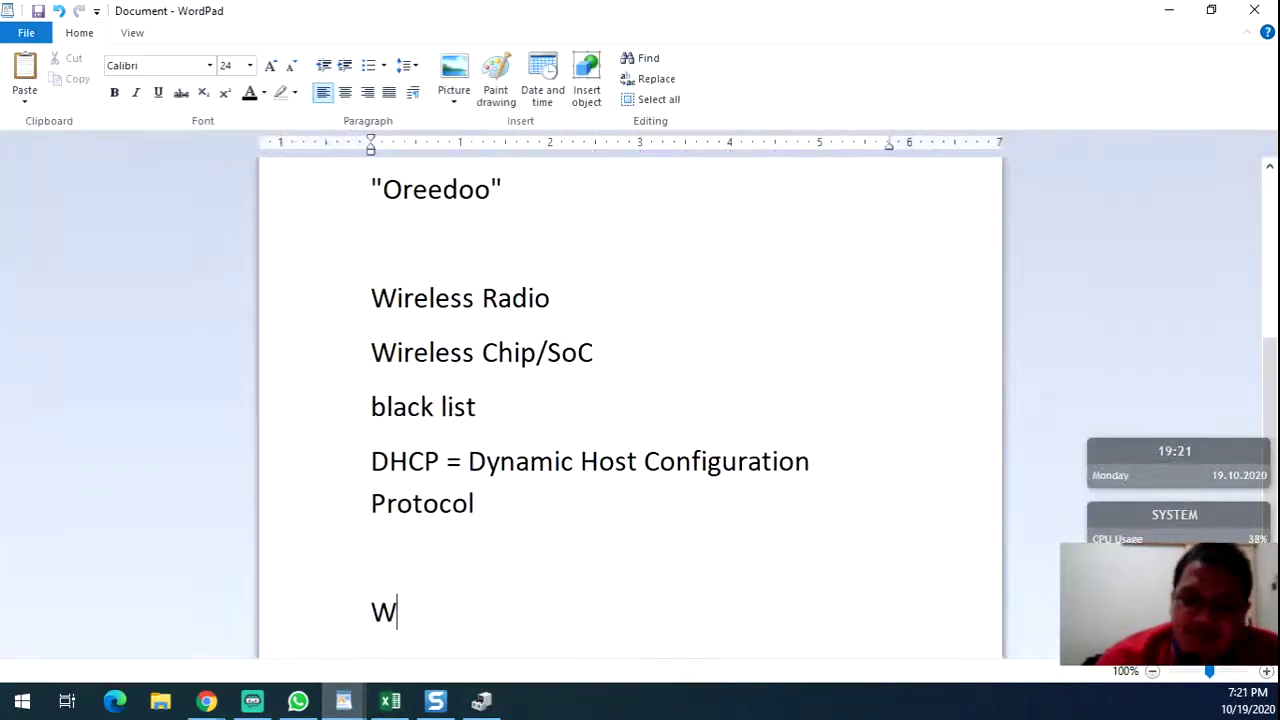
{"action": "type", "text": "eb Config"}
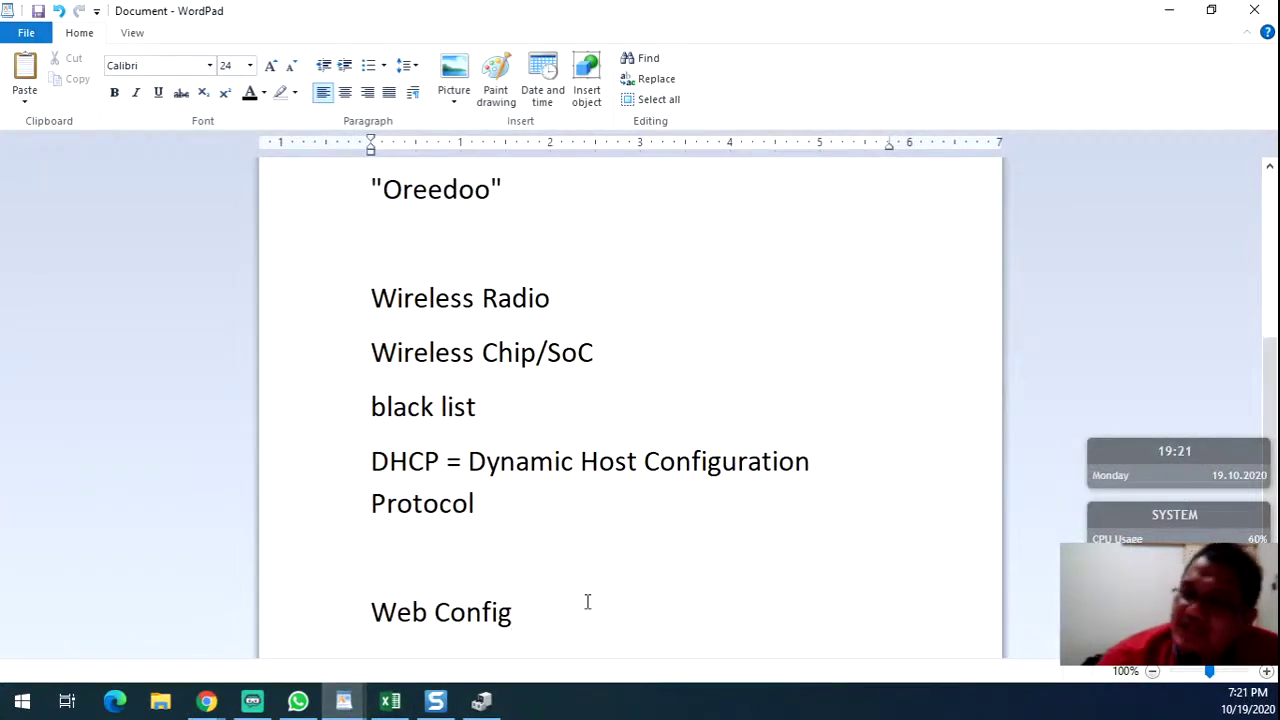
{"action": "left_click_drag", "start_coordinate": [560, 601], "coordinate": [372, 614]}
{"action": "key", "text": "alt+Tab"}
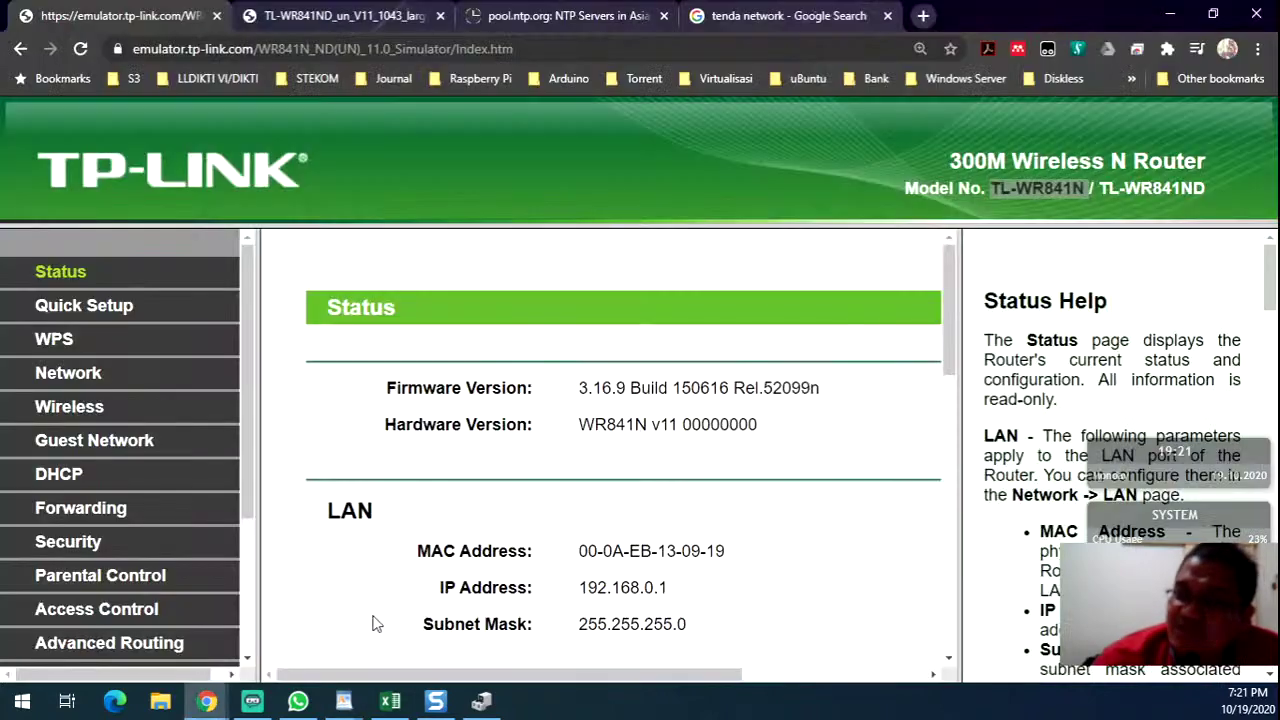